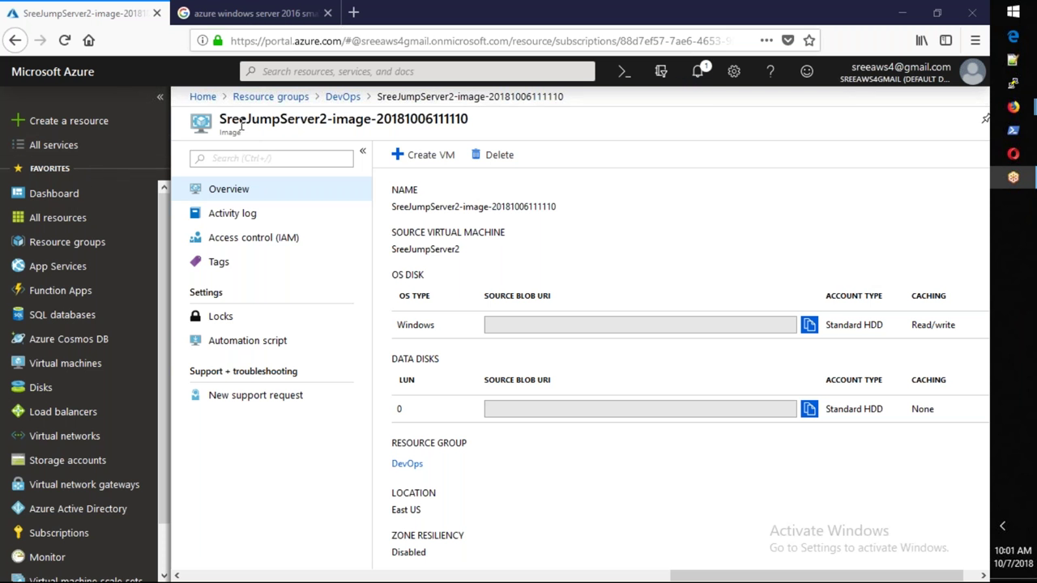
Step: Open All services and filter the service catalogue by 'images'
left_click(87, 150)
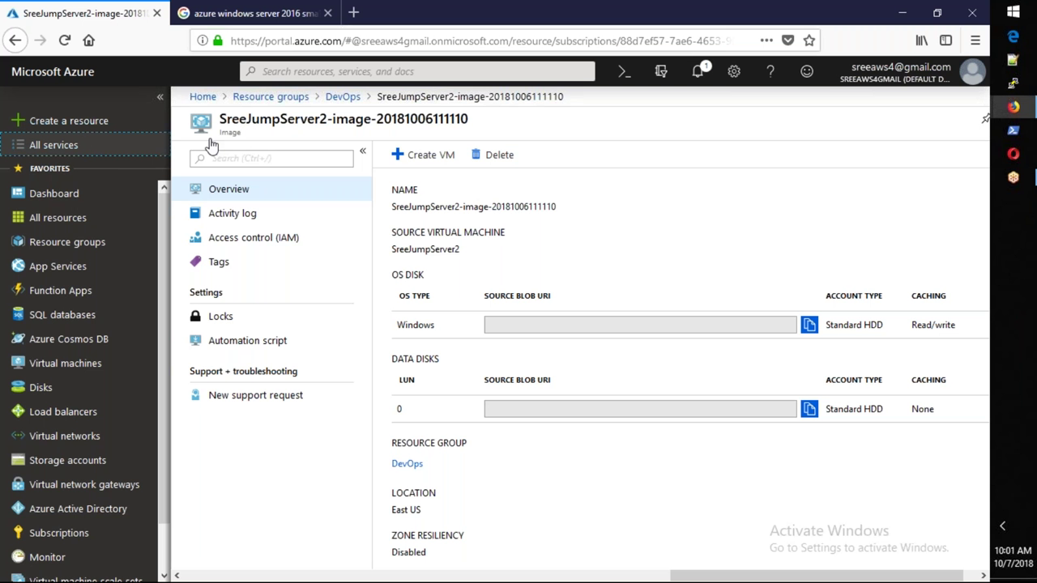
type("images")
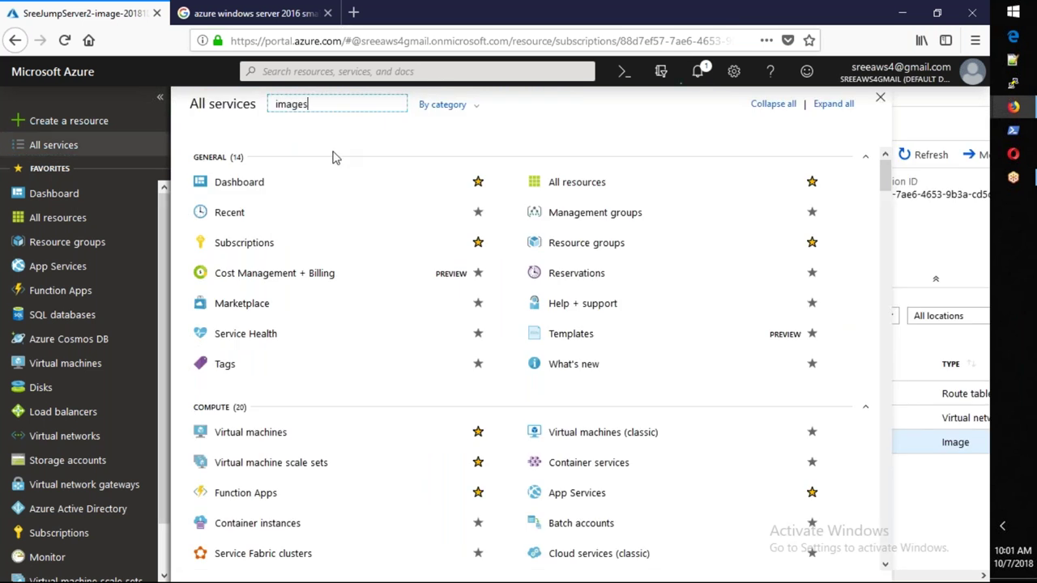
left_click(572, 170)
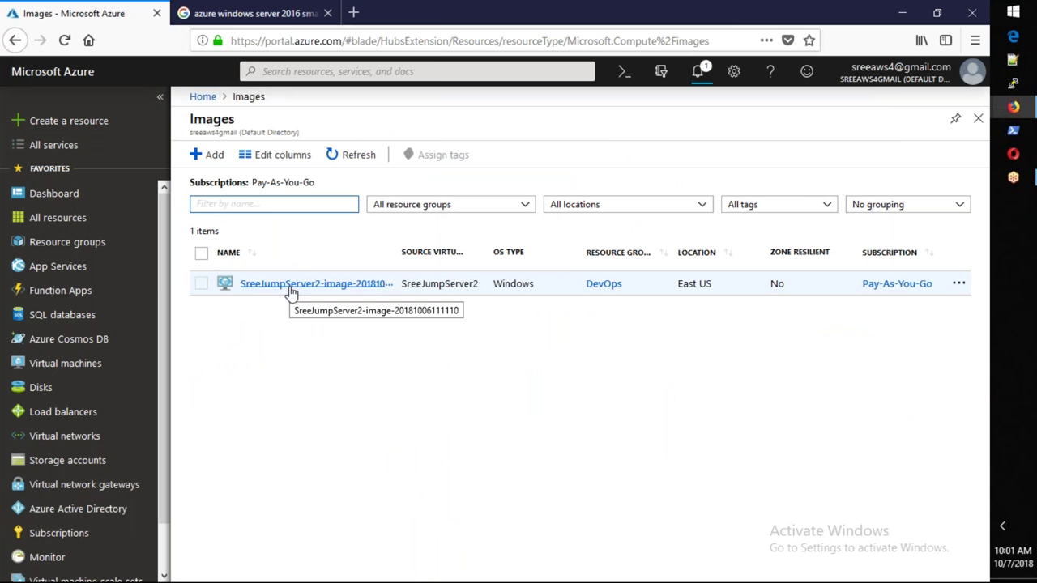
left_click(292, 284)
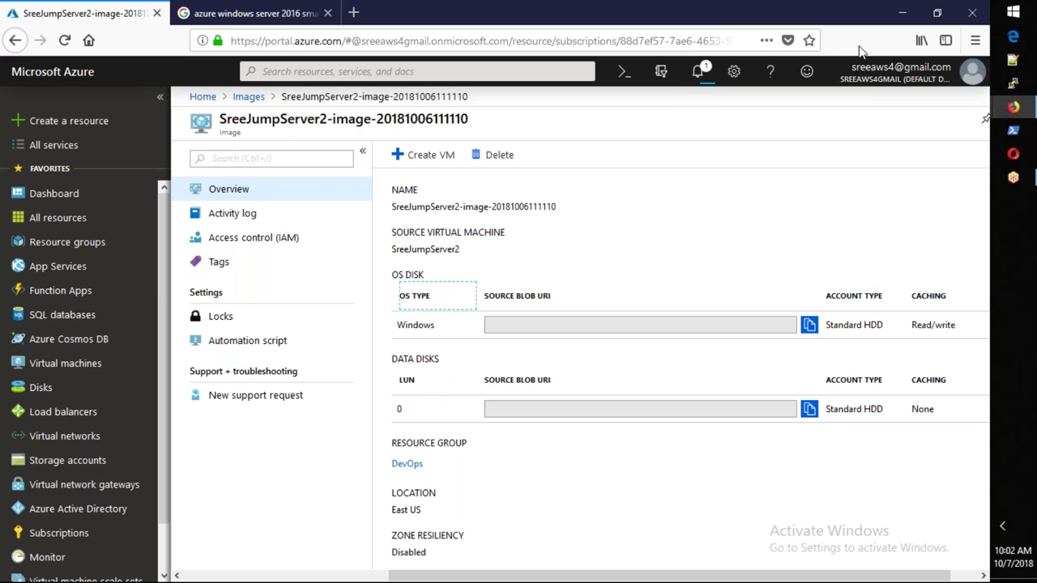
left_click(698, 71)
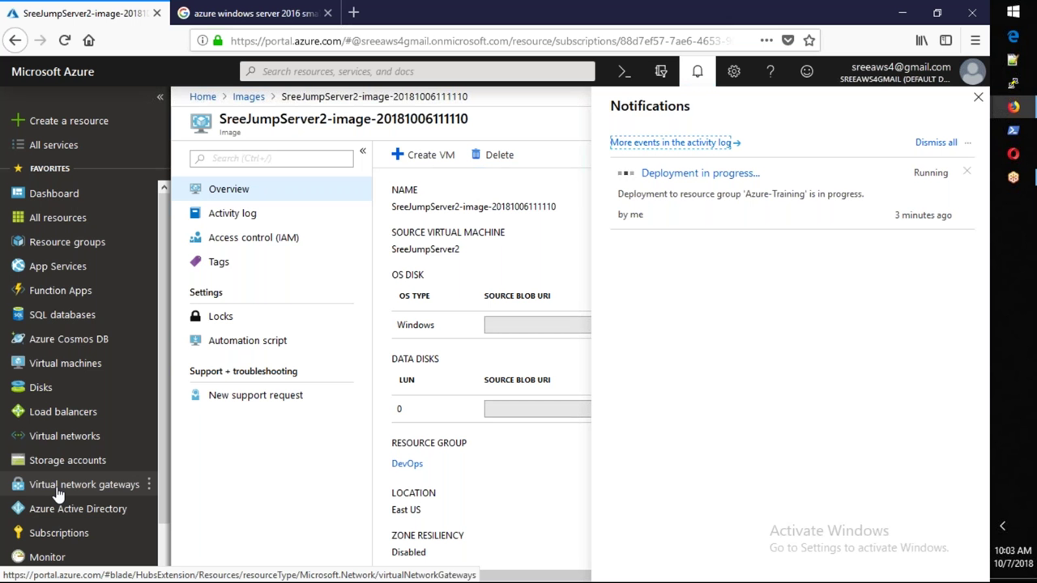
Step: Switch to the Google tab and load the Google homepage
left_click(247, 13)
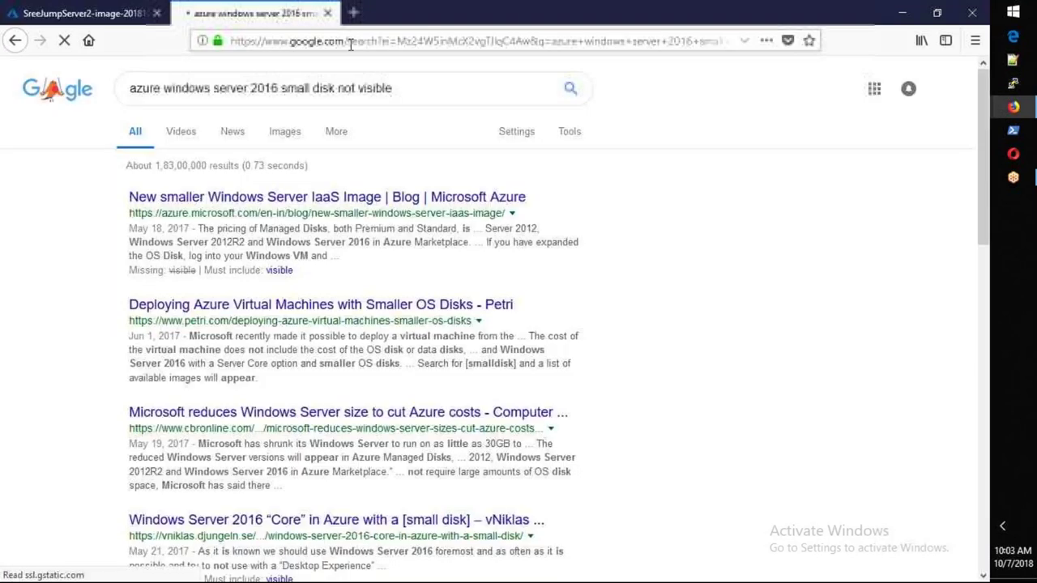
left_click(350, 41)
type("google.com/")
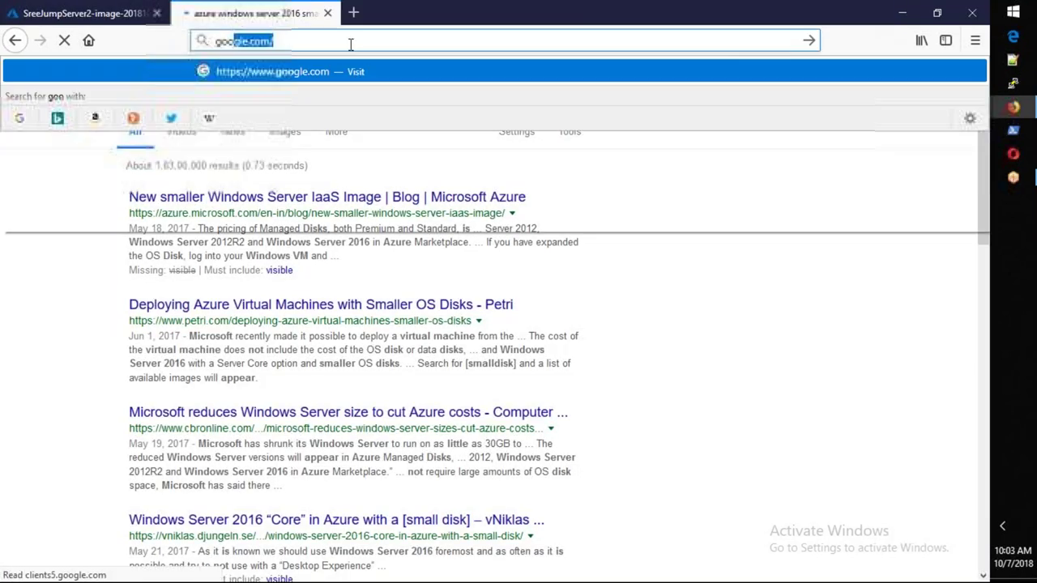
key("Return")
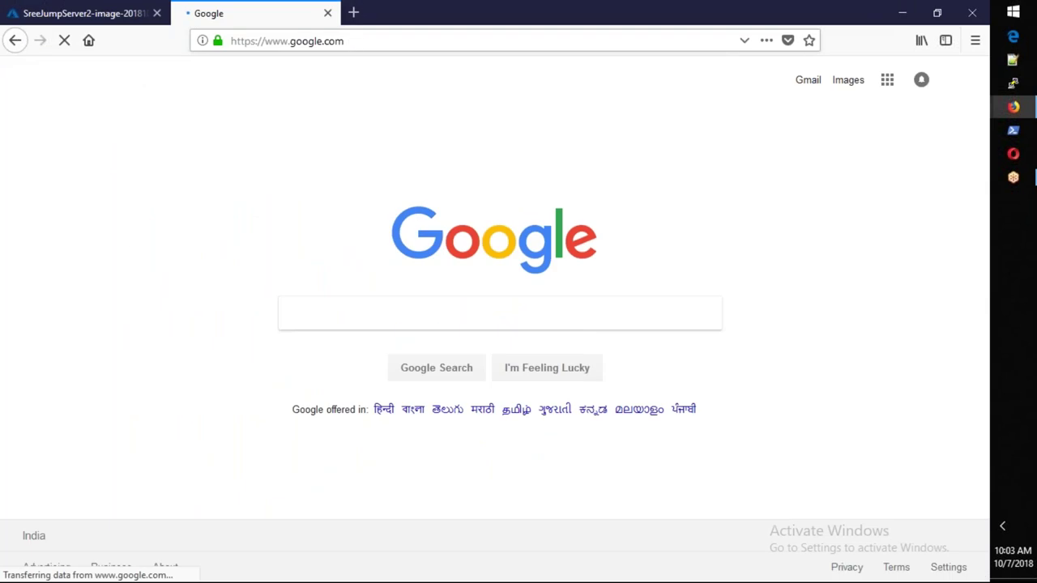
Step: Search 'global vnet peering azure' and open the Mar 30, 2018 first result in a background tab
left_click(331, 311)
type("globa")
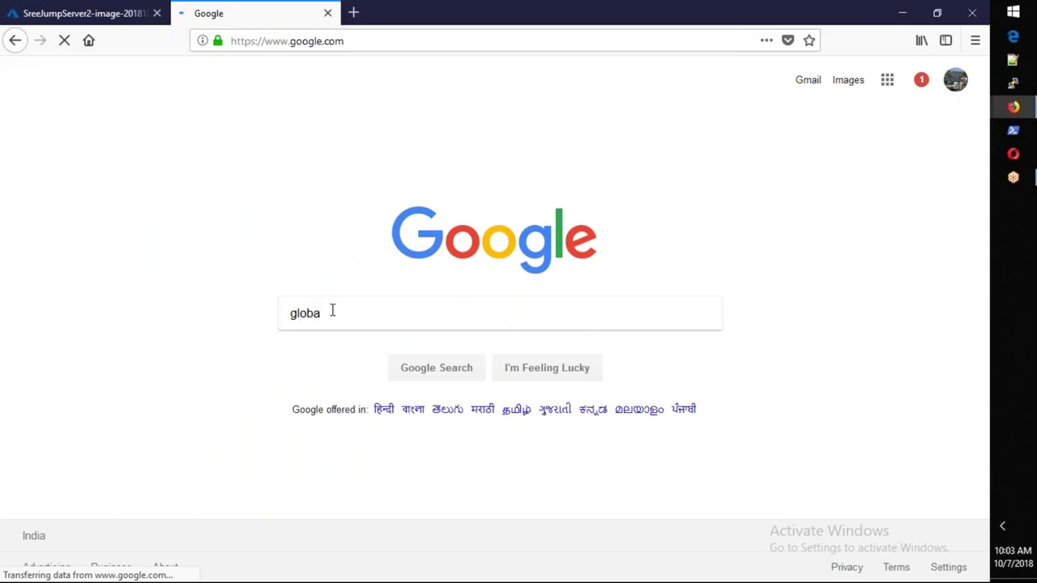
type("lvnet")
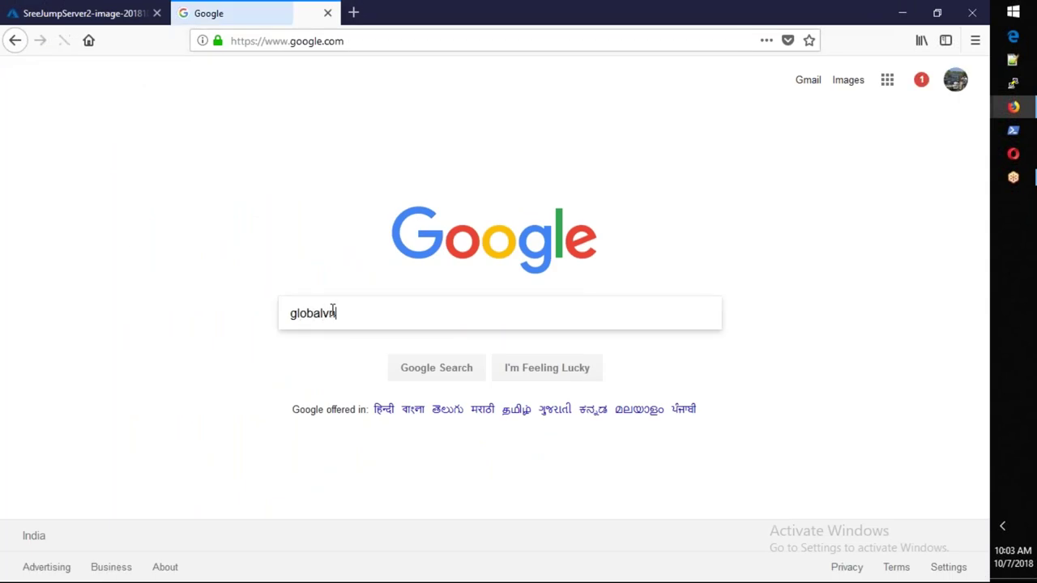
key("BackSpace")
key("BackSpace")
key("BackSpace")
key("BackSpace")
type("v")
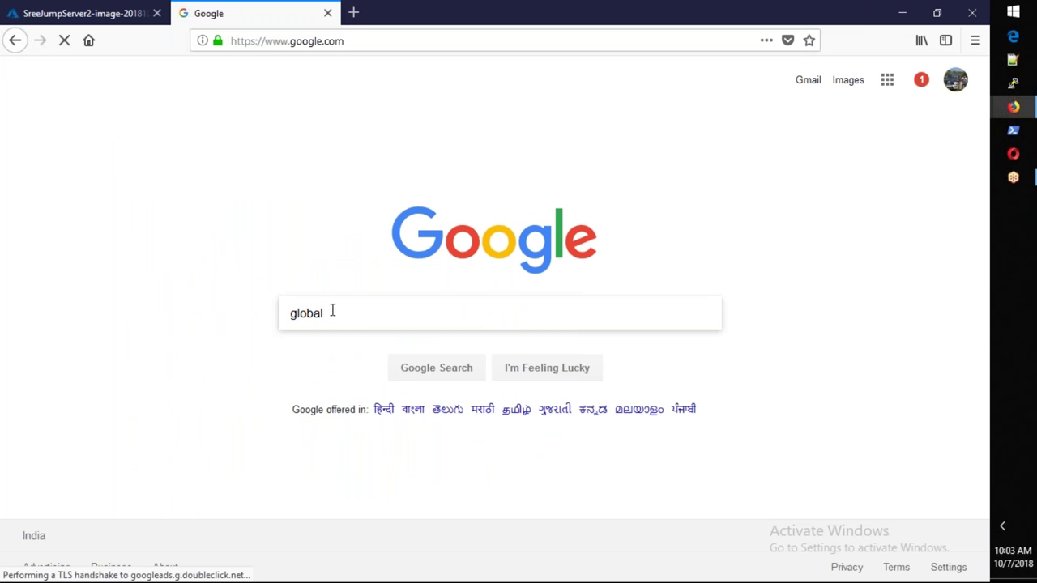
type("net")
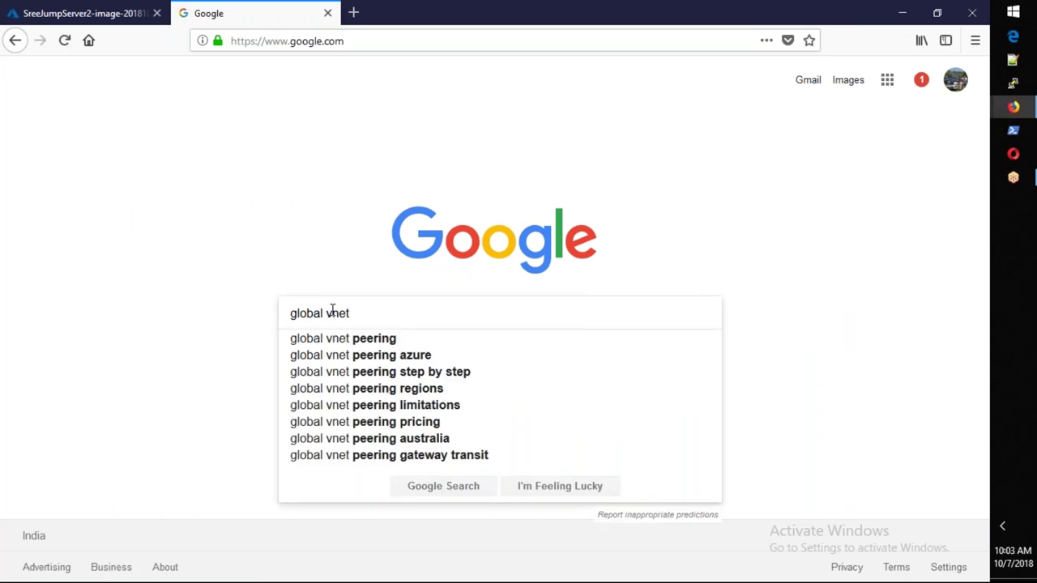
key("Down")
key("Down")
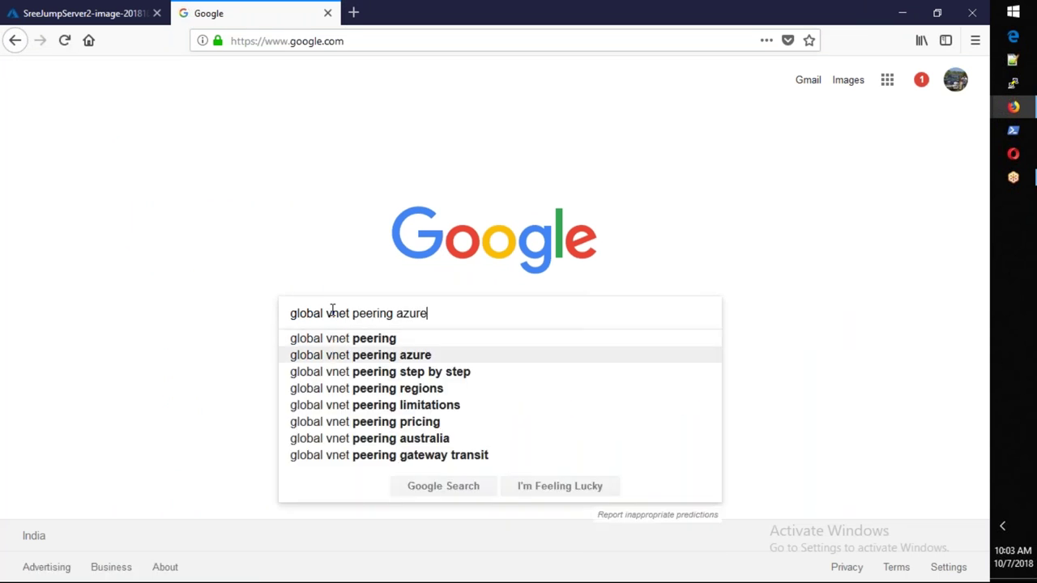
key("Return")
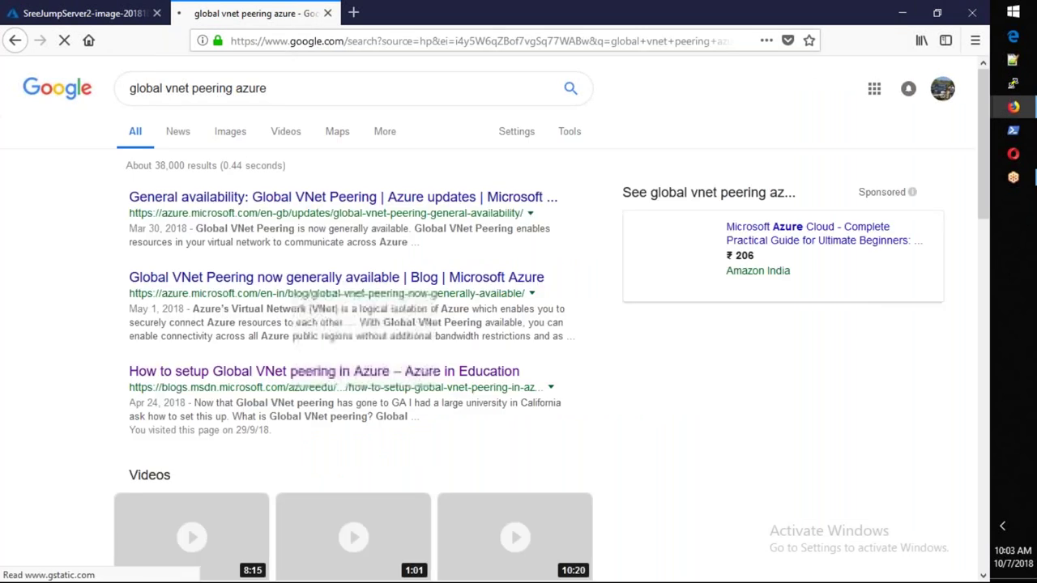
left_click_drag(129, 229, 186, 228)
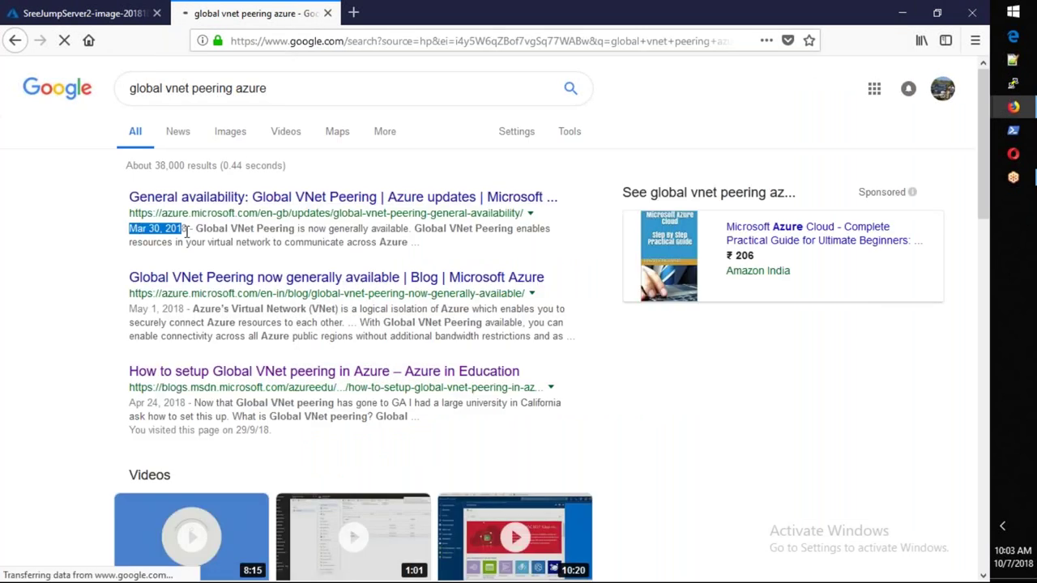
middle_click(288, 198)
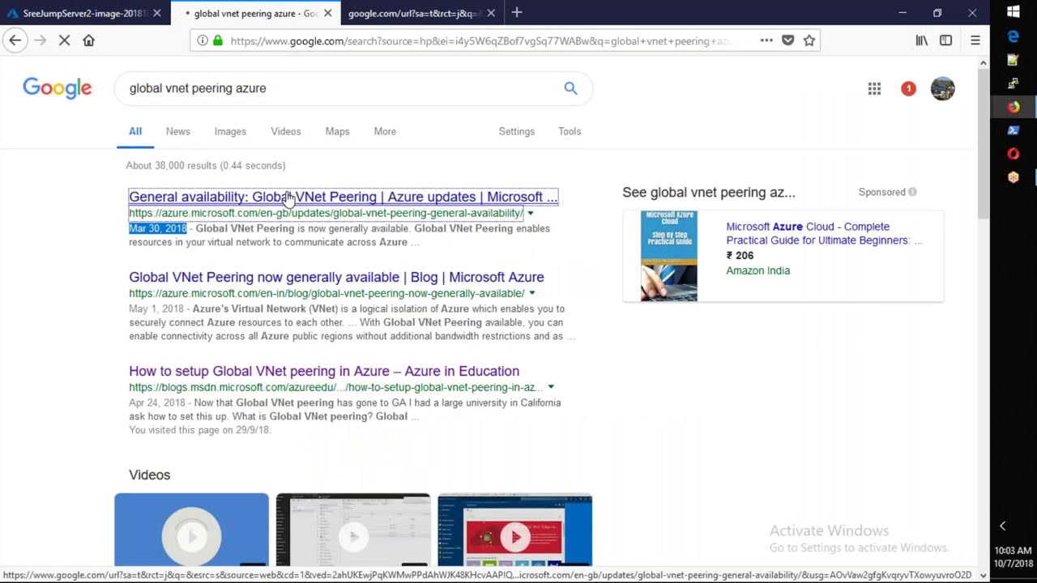
Step: View the 30 March 2018 Global VNet Peering article, glancing back at the portal tab
left_click(397, 24)
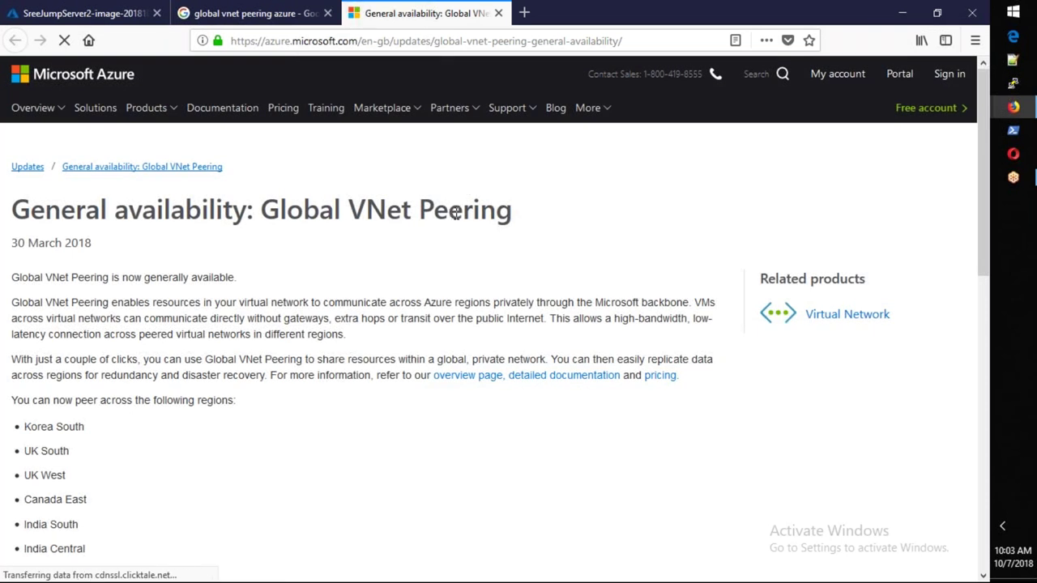
left_click(37, 12)
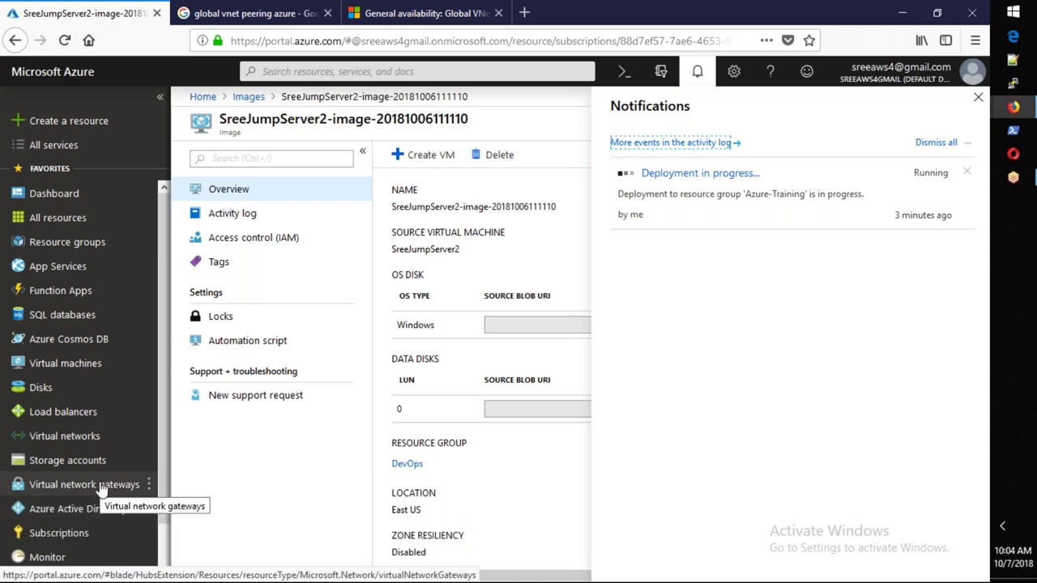
left_click(421, 13)
Step: Highlight the Global VNet Peering heading and key sentences about virtual networks and gateways
left_click_drag(286, 210, 544, 214)
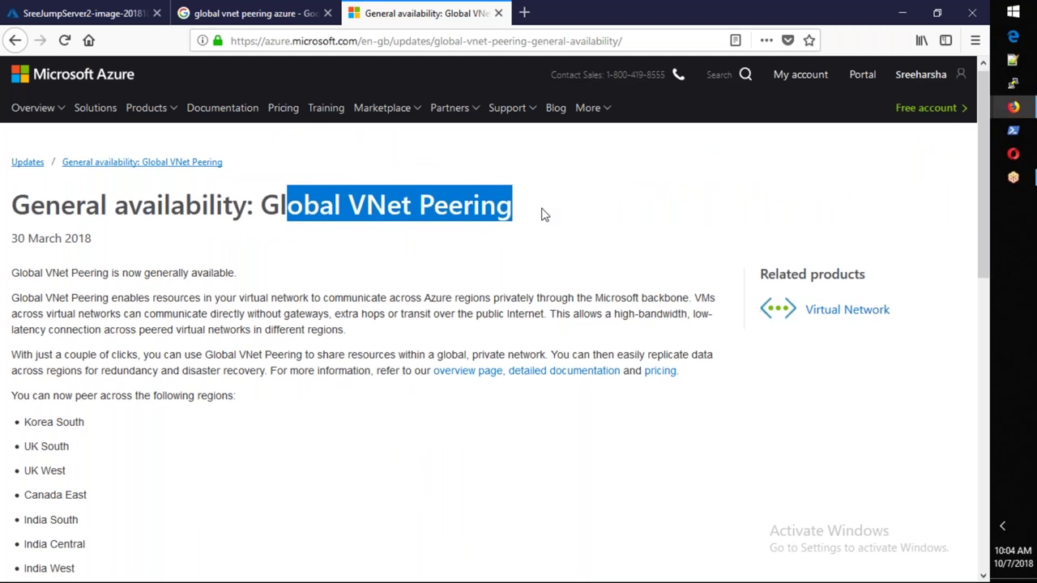
scroll(19, 227, "down", 2)
left_click_drag(19, 227, 169, 230)
left_click_drag(214, 227, 687, 226)
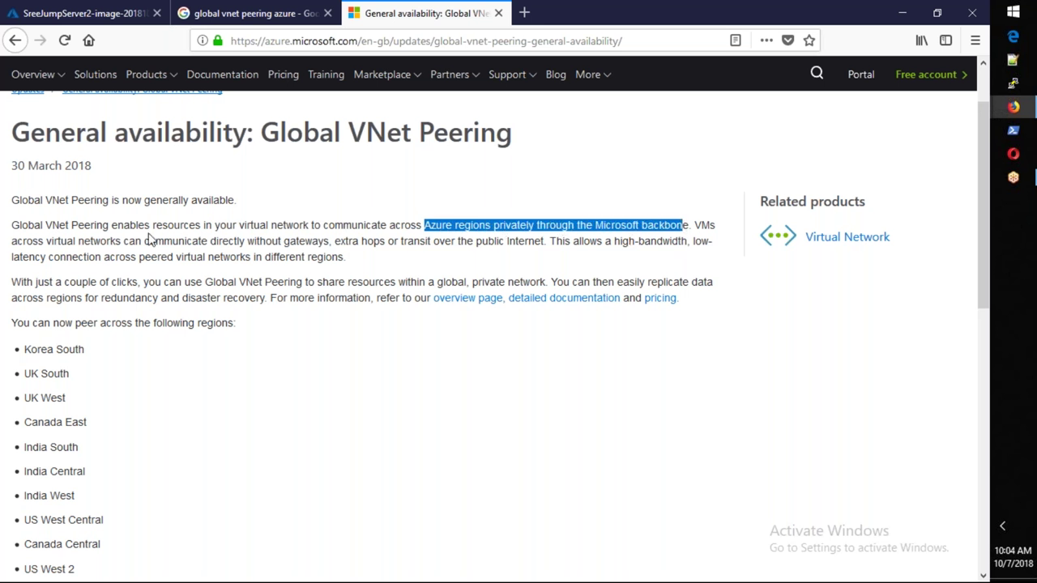
left_click_drag(30, 245, 251, 243)
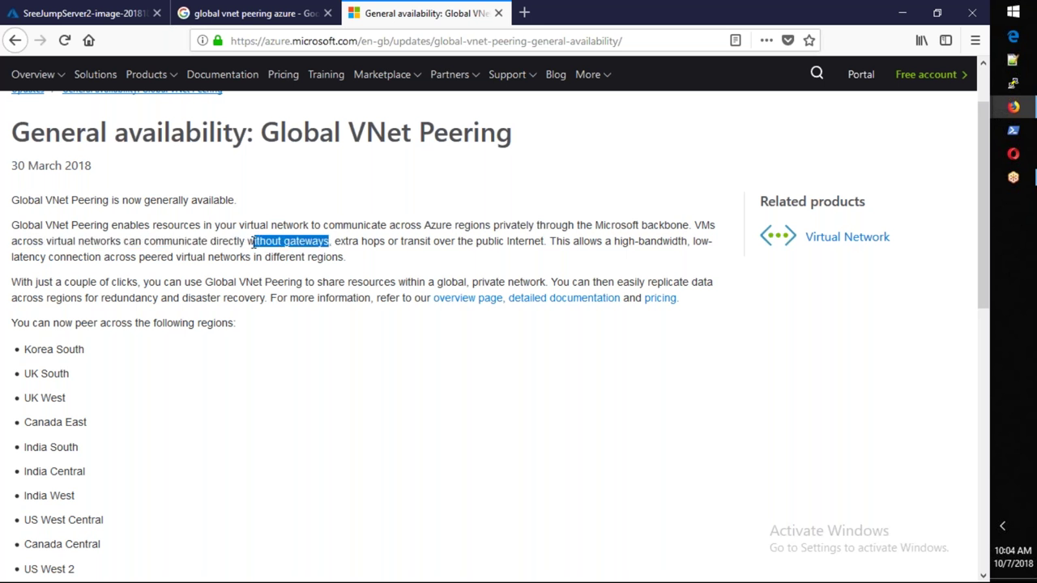
left_click(354, 248)
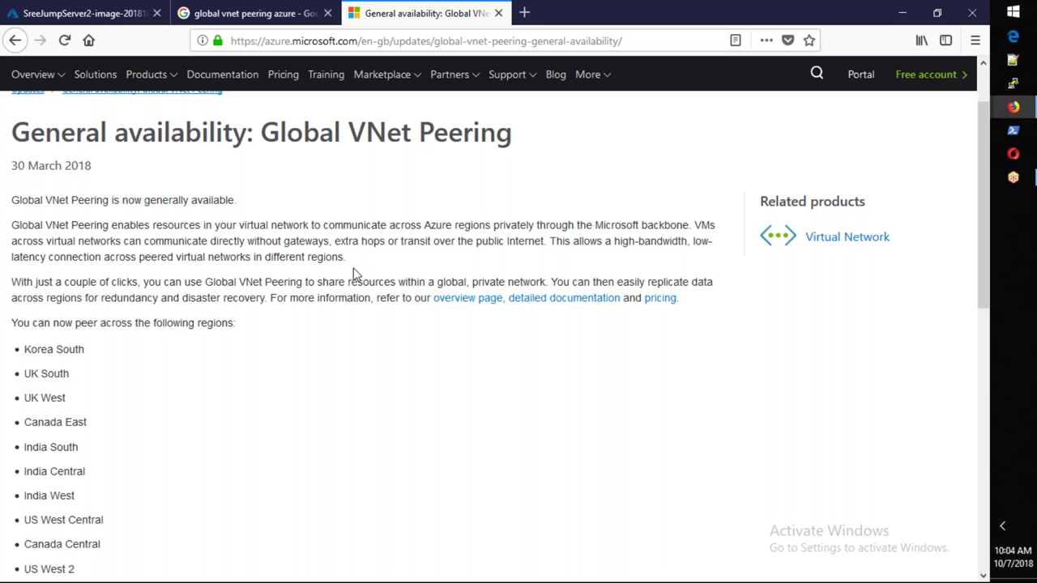
Step: Scroll through the supported regions, revisit the portal image page, then start a new tab
scroll(353, 275, "down", 1)
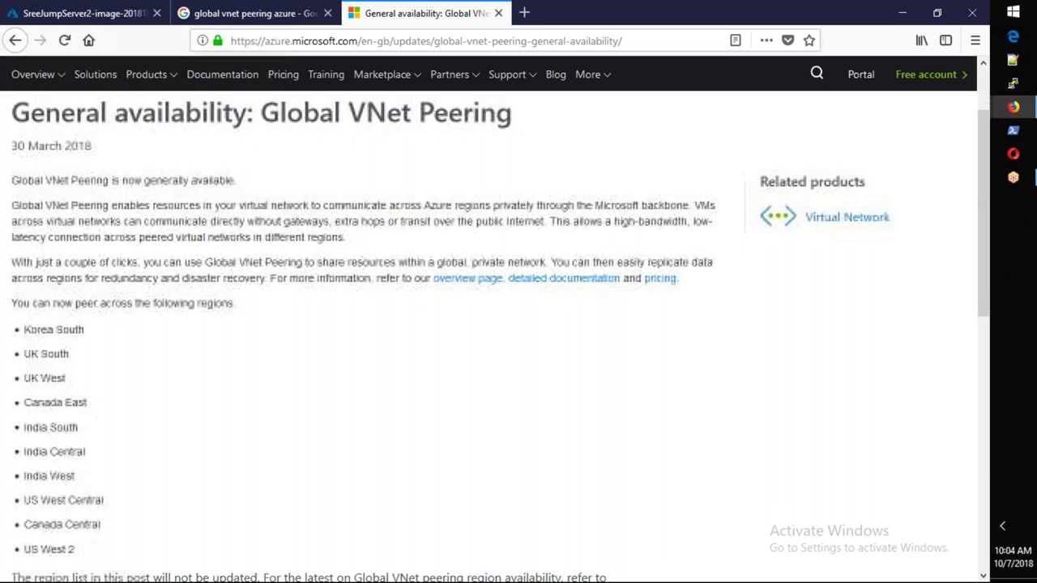
scroll(316, 335, "down", 3)
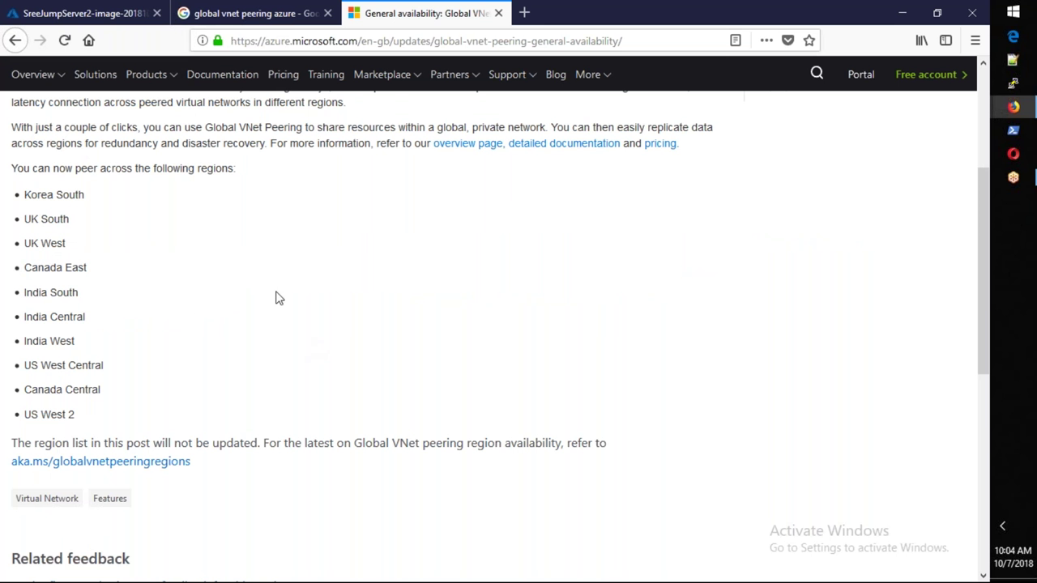
left_click(85, 13)
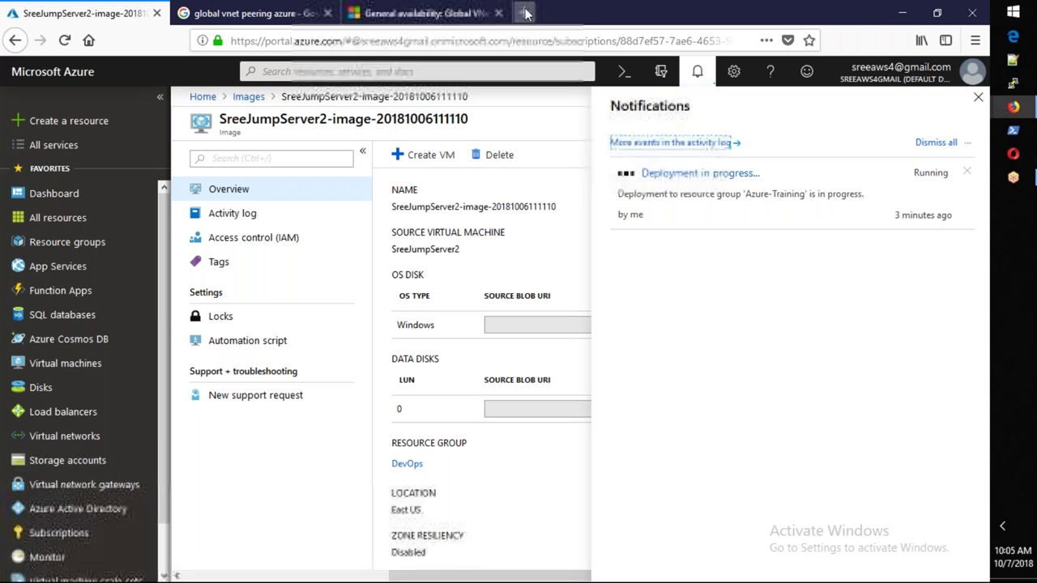
left_click(525, 13)
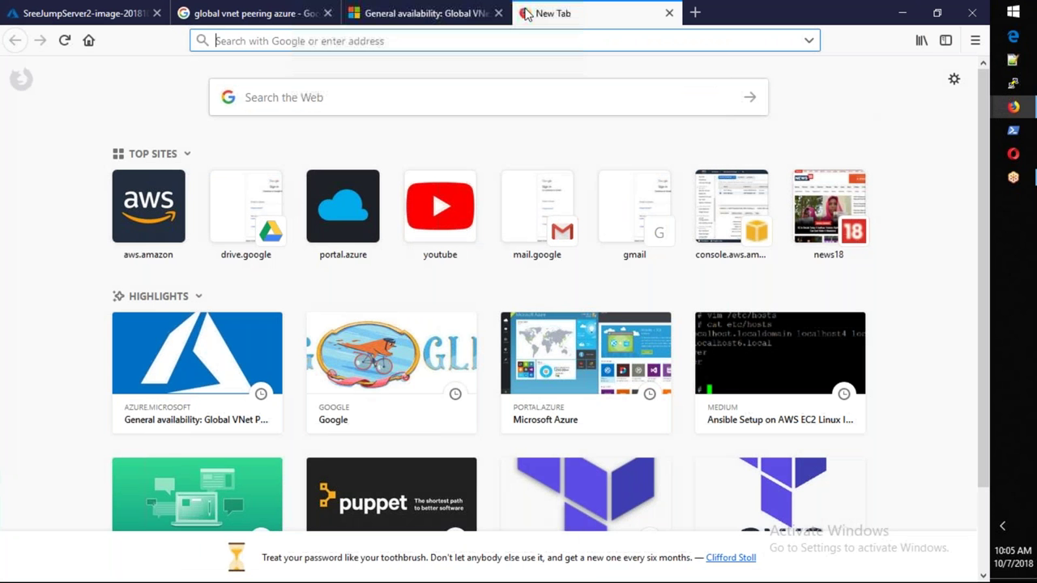
Step: Go to google.com and search 'azure virtual network gateway' using the suggestion
type("google.com")
key("Return")
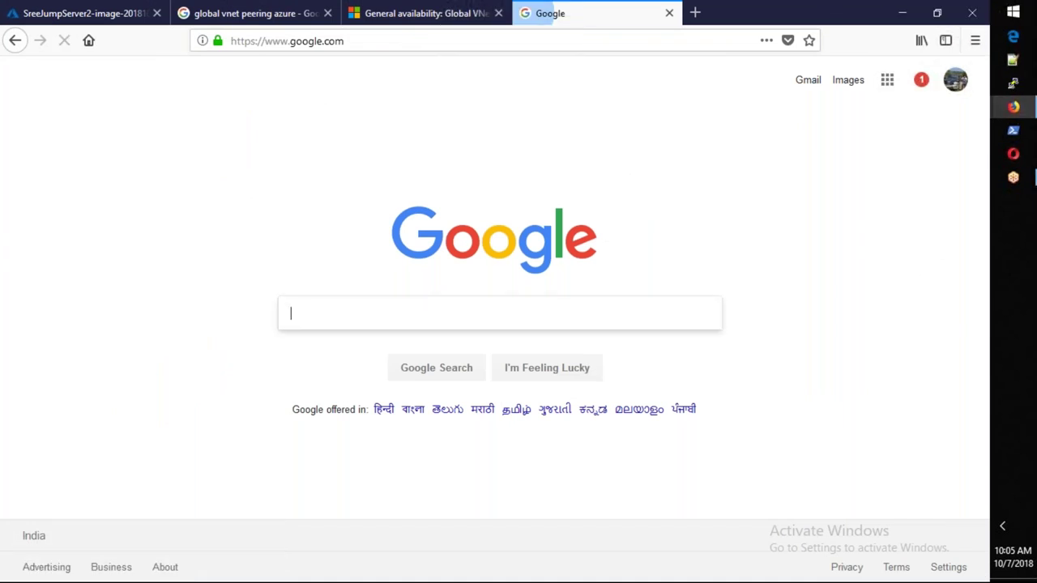
type("azure v")
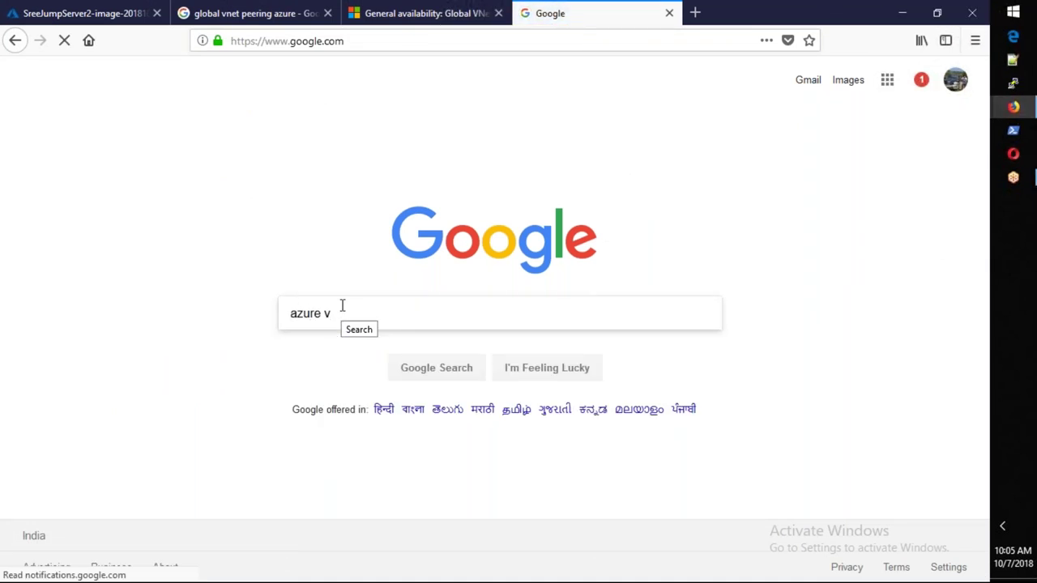
type("irtu")
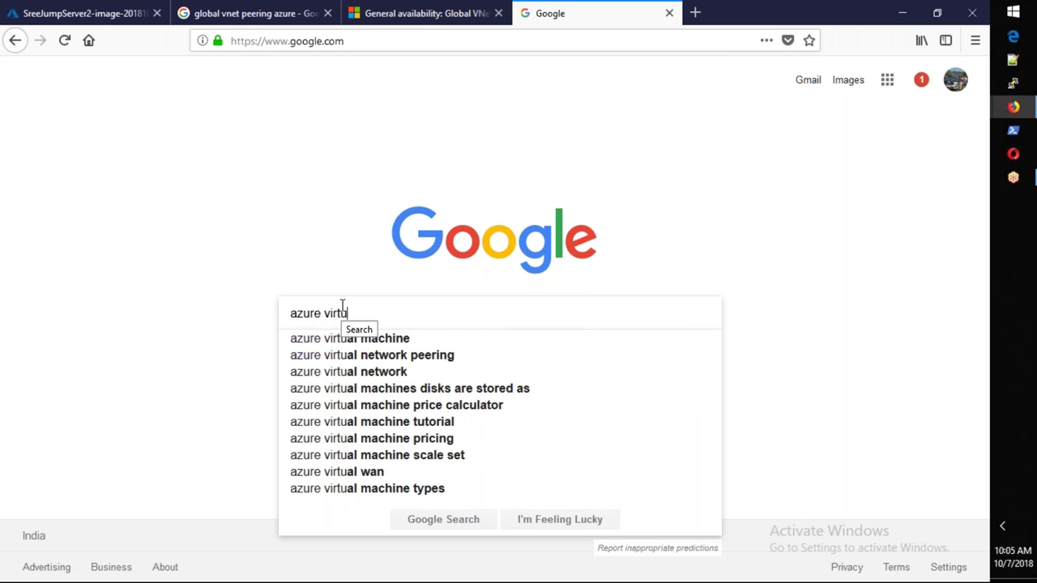
type("al net")
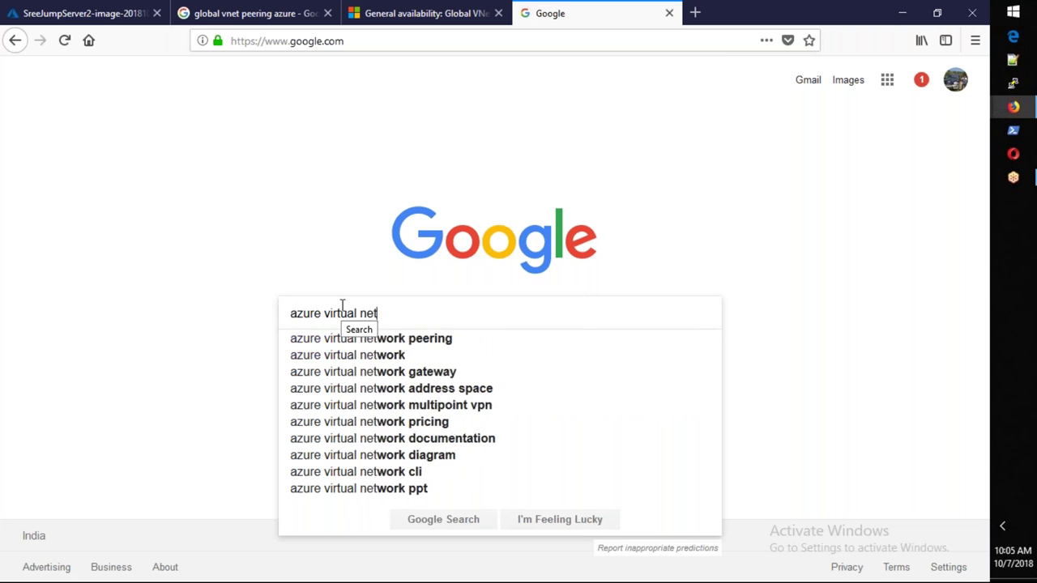
key("Down")
key("Down")
key("Down")
key("Return")
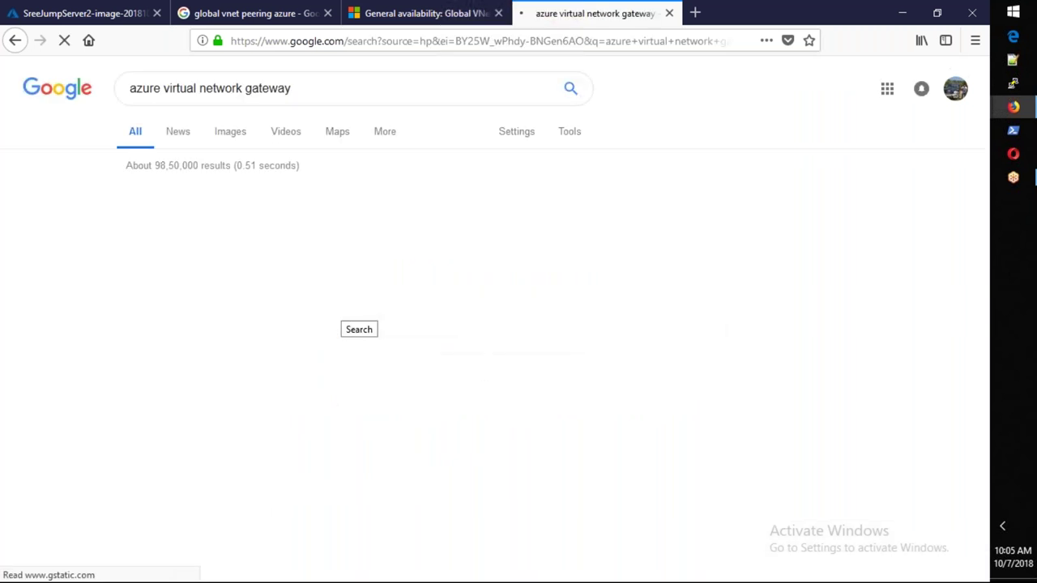
Step: In image results, open the VNet-to-VNet and PART 5 gateway diagrams in new tabs and view each
left_click(229, 132)
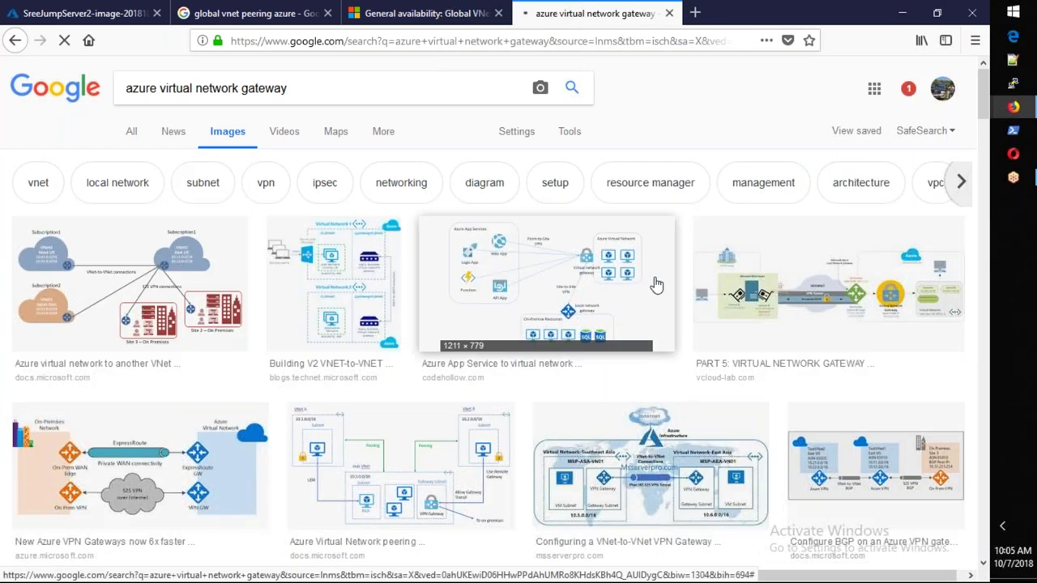
scroll(689, 329, "down", 5)
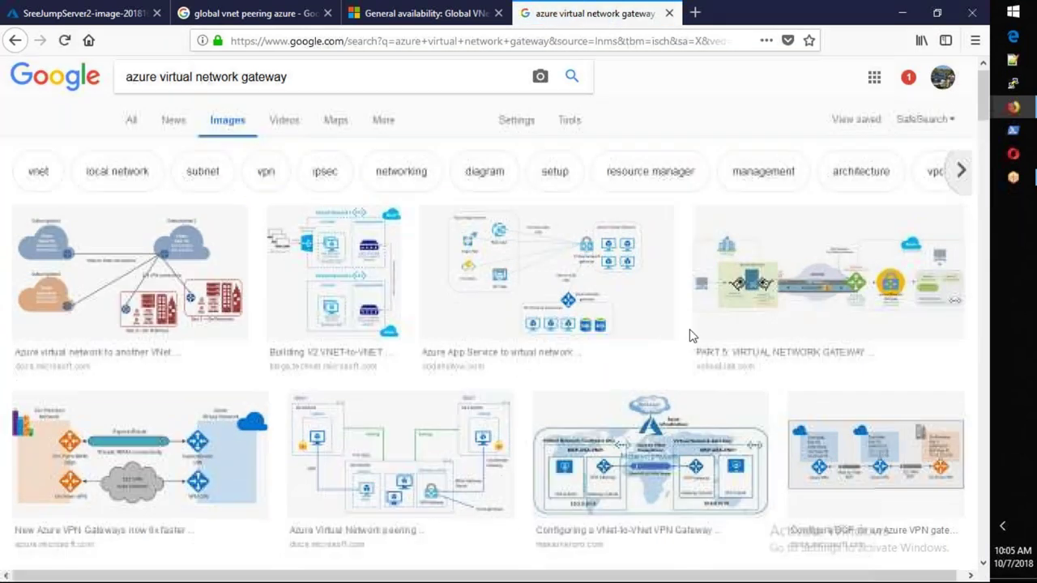
scroll(648, 267, "down", 1)
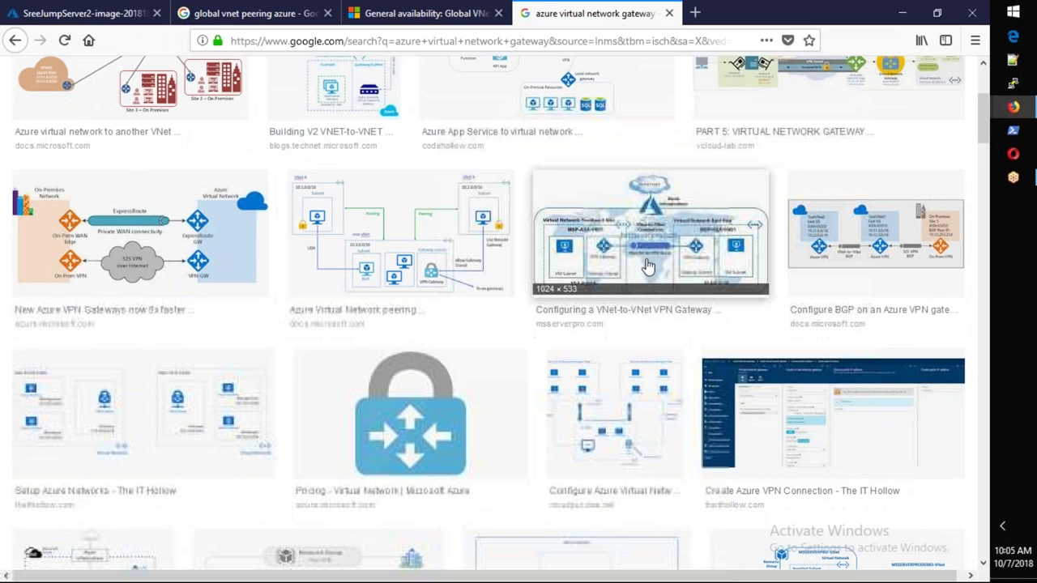
middle_click(647, 269)
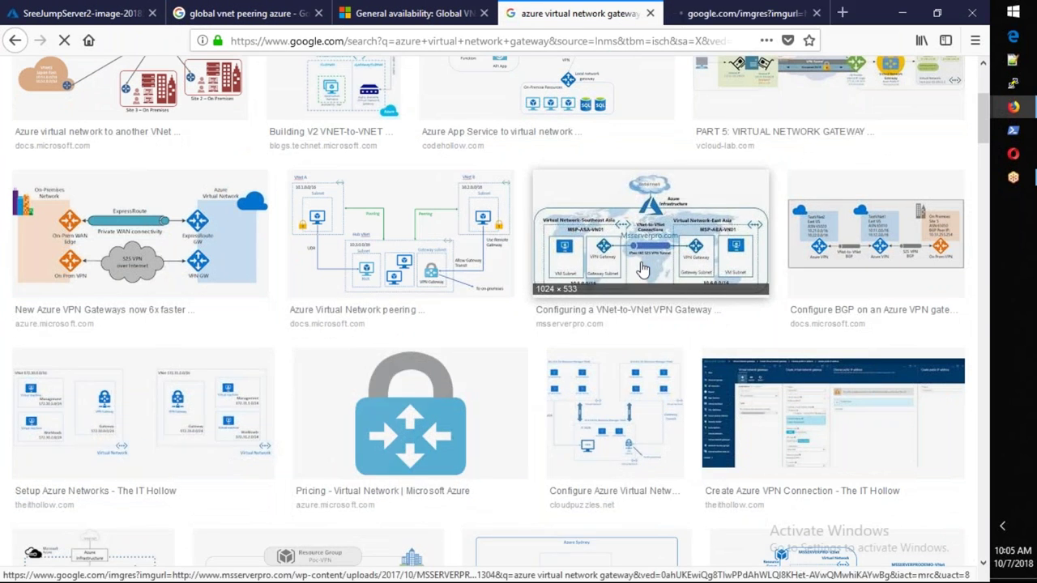
middle_click(397, 235)
scroll(397, 235, "up", 5)
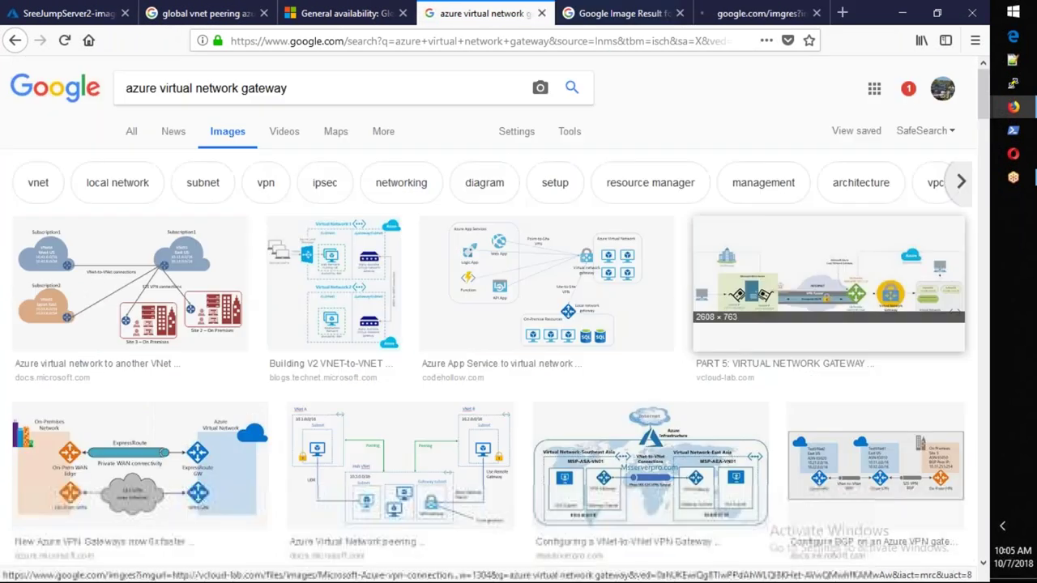
left_click(620, 13)
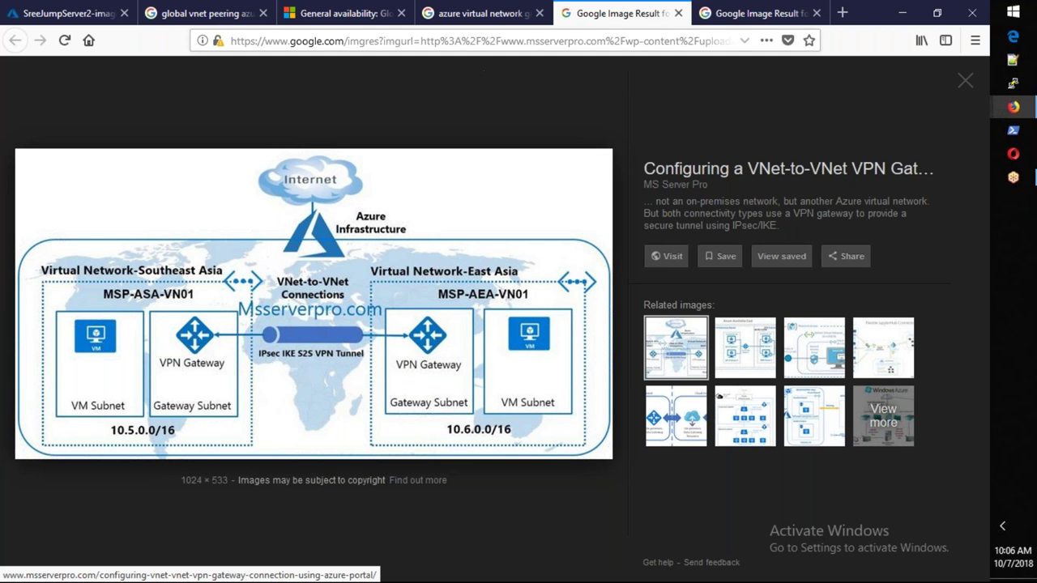
left_click(767, 21)
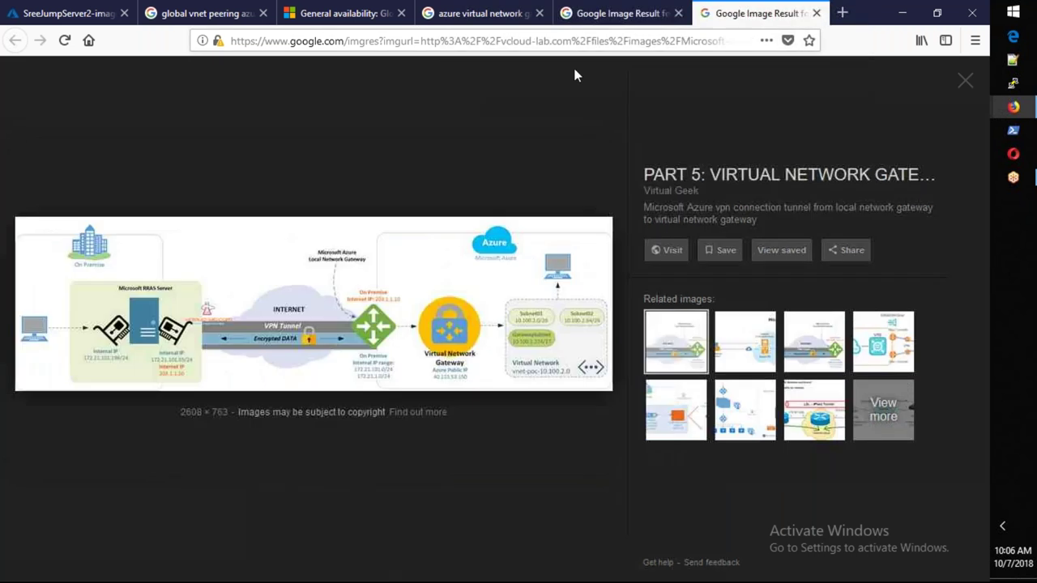
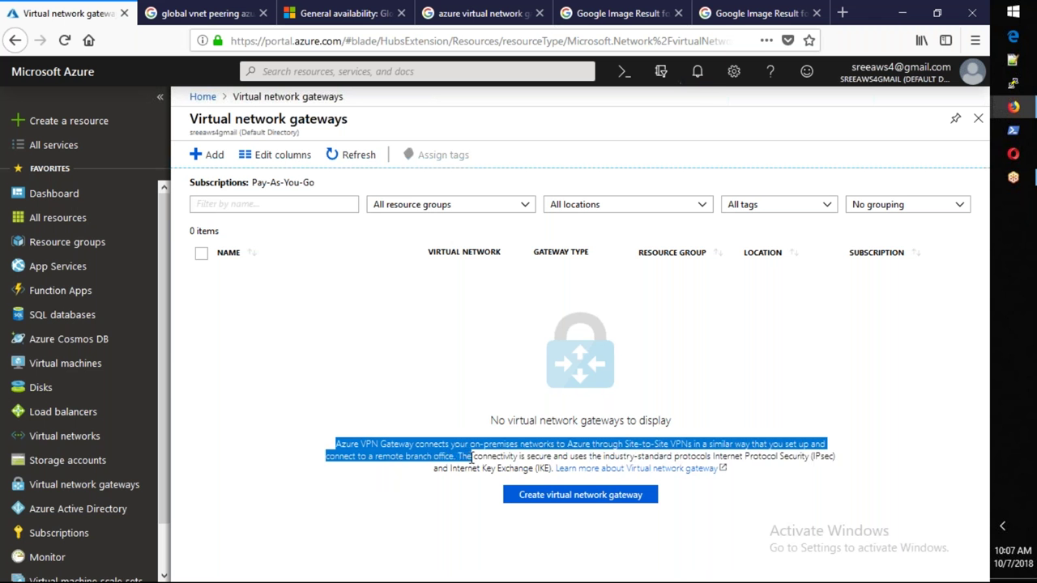
Step: Start a VPN virtual network gateway named DevOpsGateway with the Basic SKU, then list the virtual networks
left_click(556, 502)
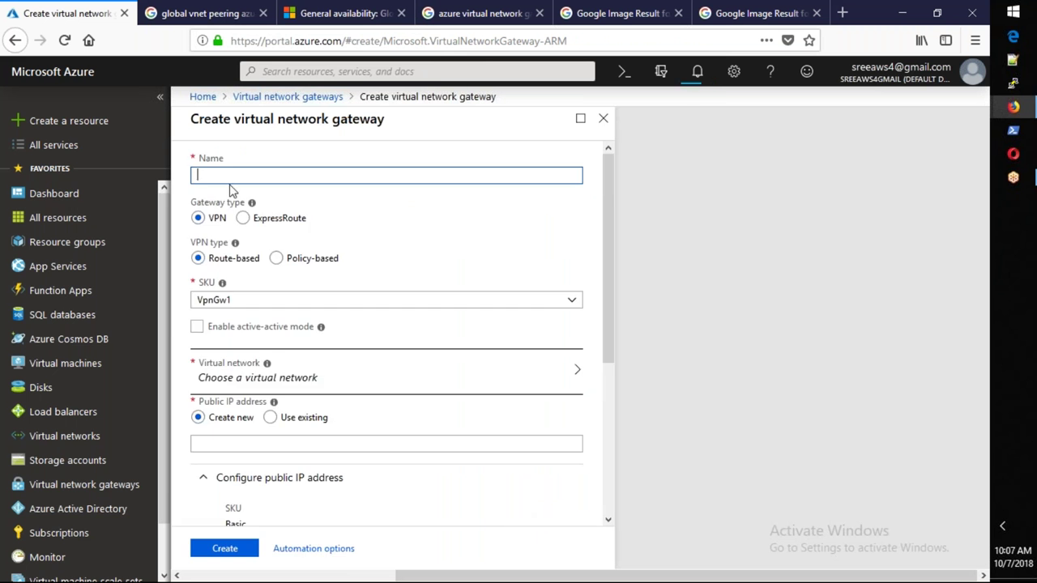
type("DevOpsGateway")
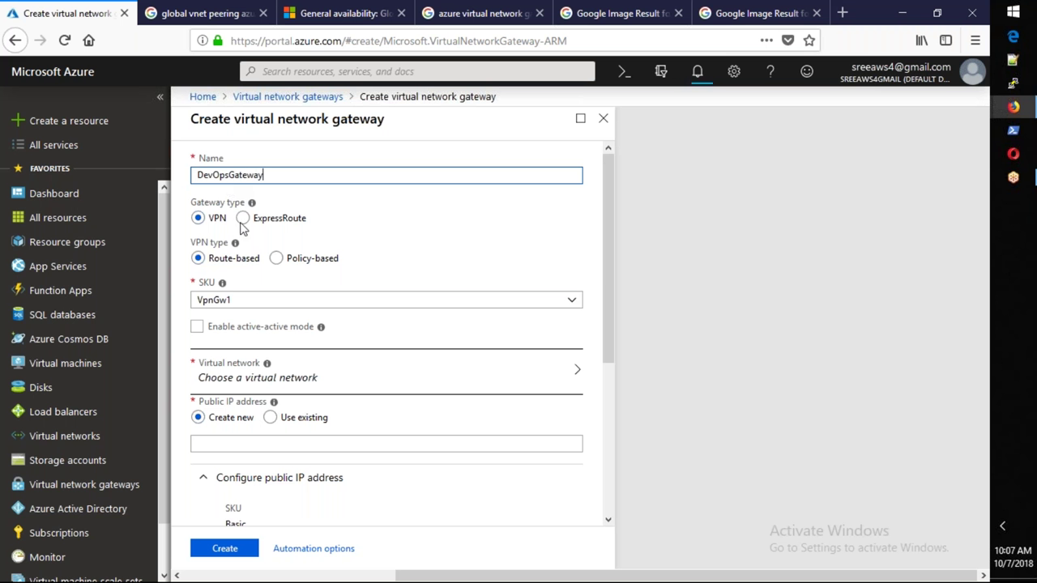
left_click(245, 224)
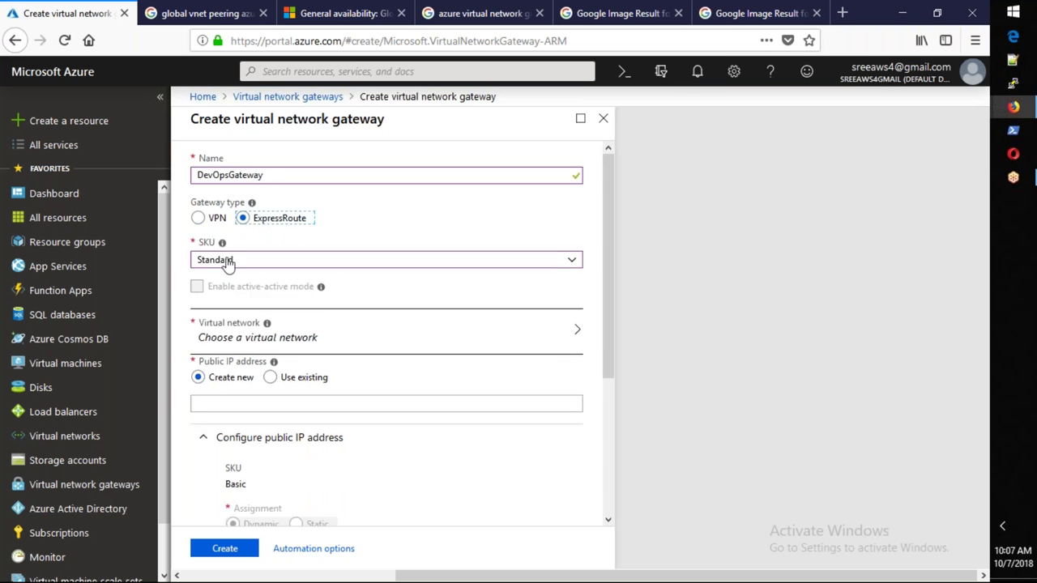
left_click(199, 220)
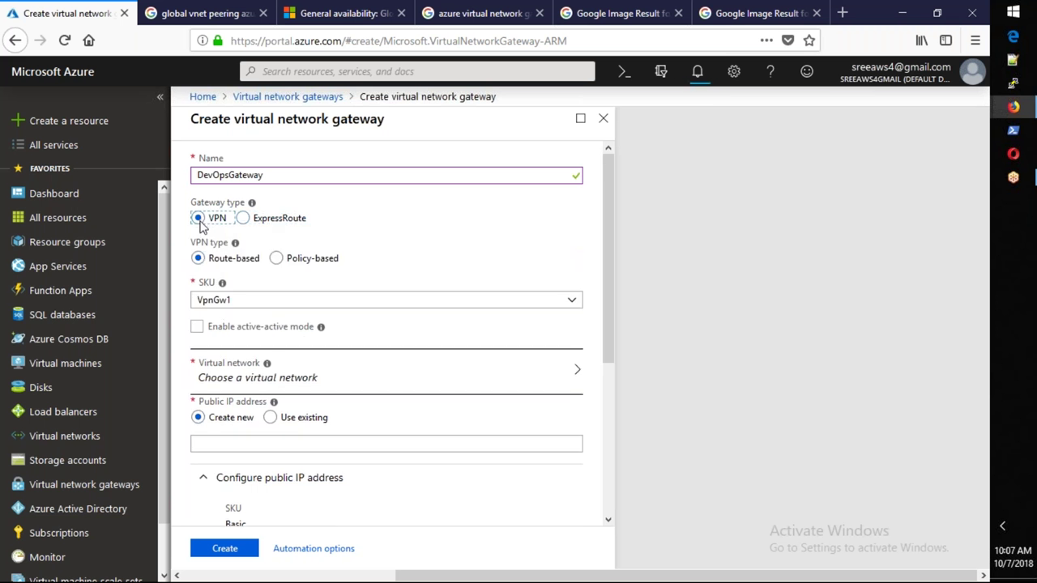
left_click(557, 305)
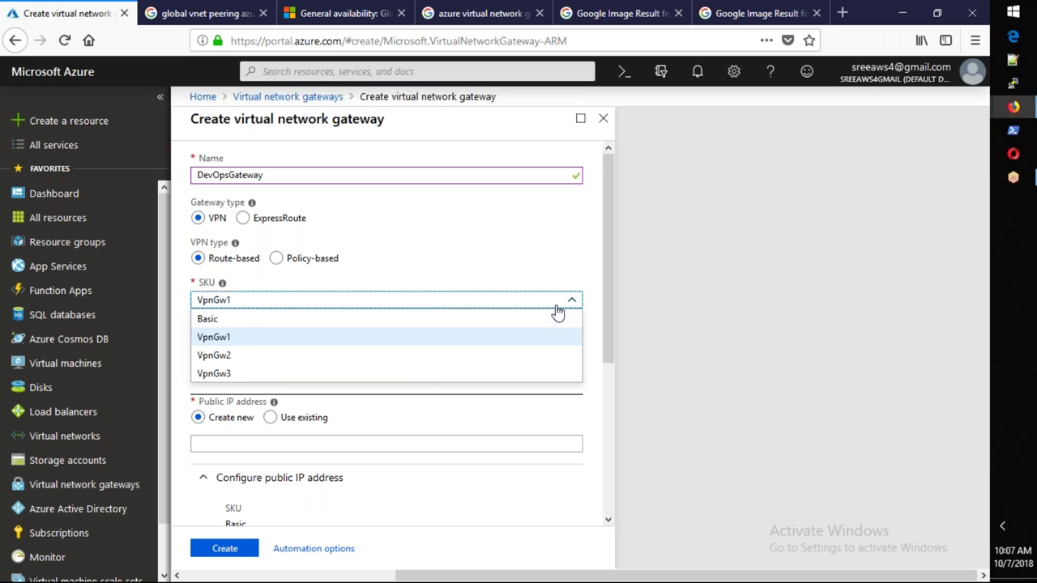
left_click(212, 319)
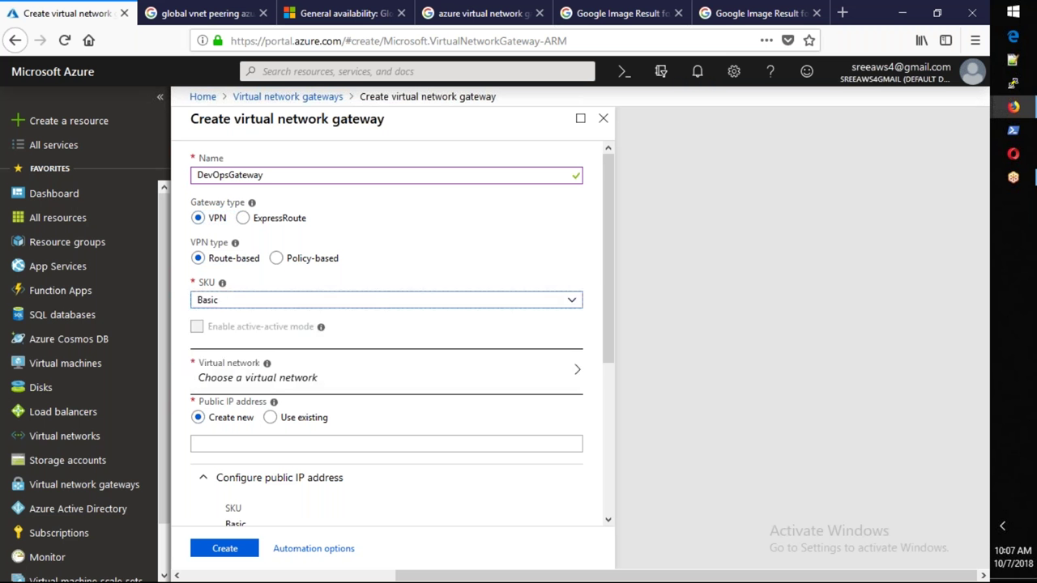
left_click(339, 370)
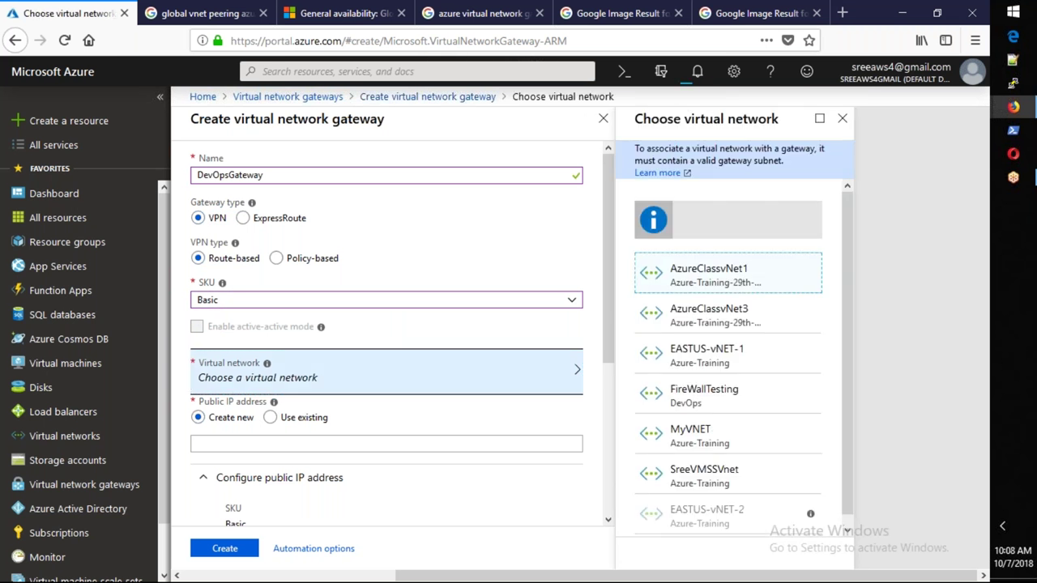
Step: Attach AzureClassvNet1 to the gateway and set its gateway subnet to 10.1.10.0/24
left_click(742, 299)
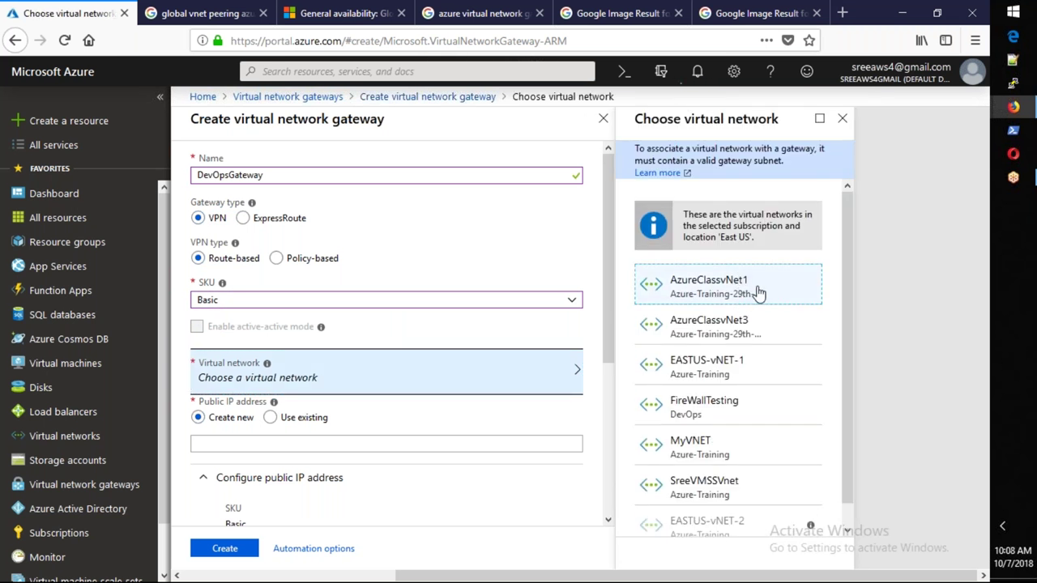
left_click(758, 294)
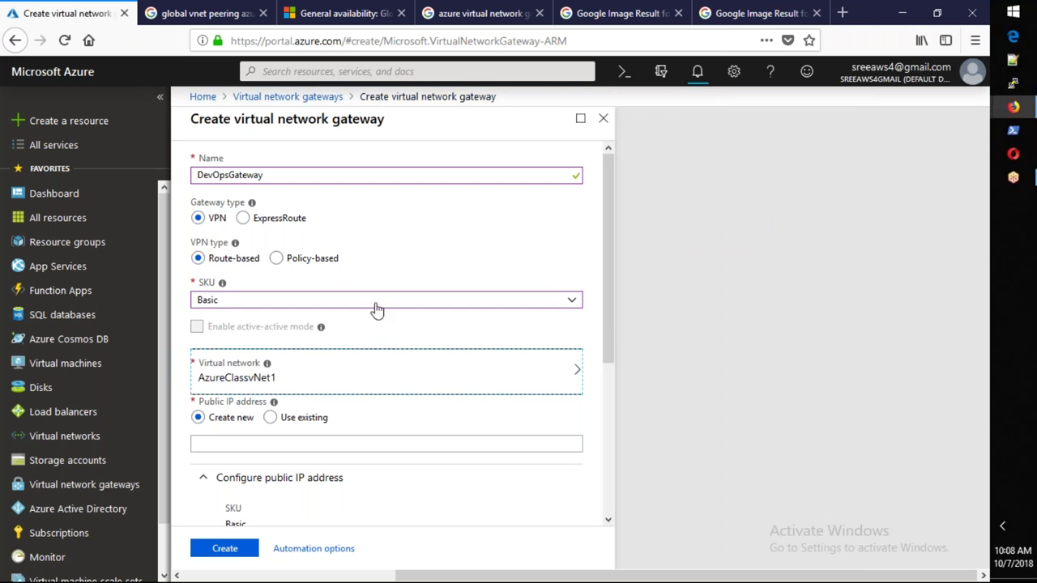
scroll(375, 308, "down", 3)
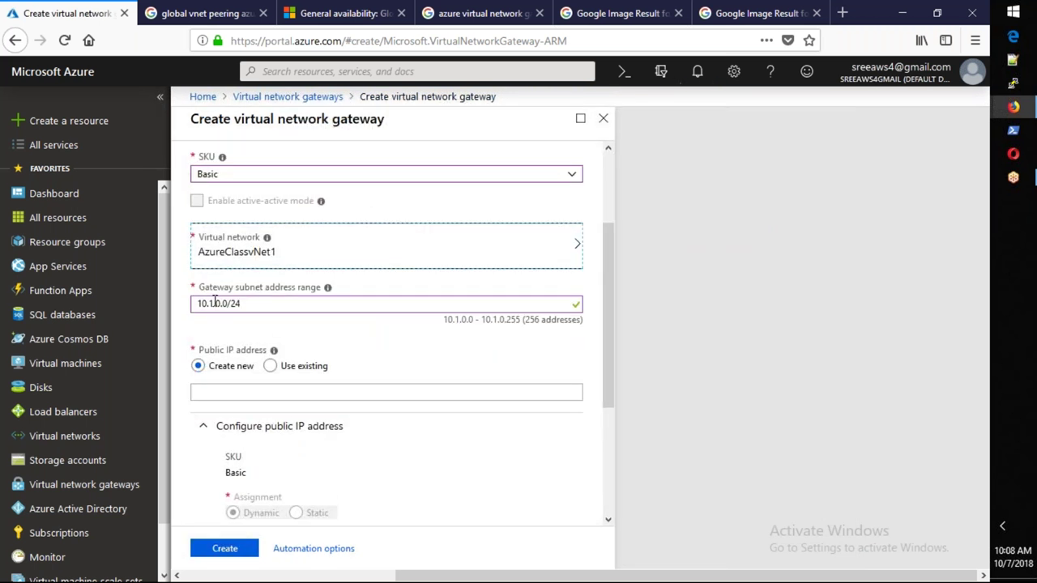
left_click(417, 354)
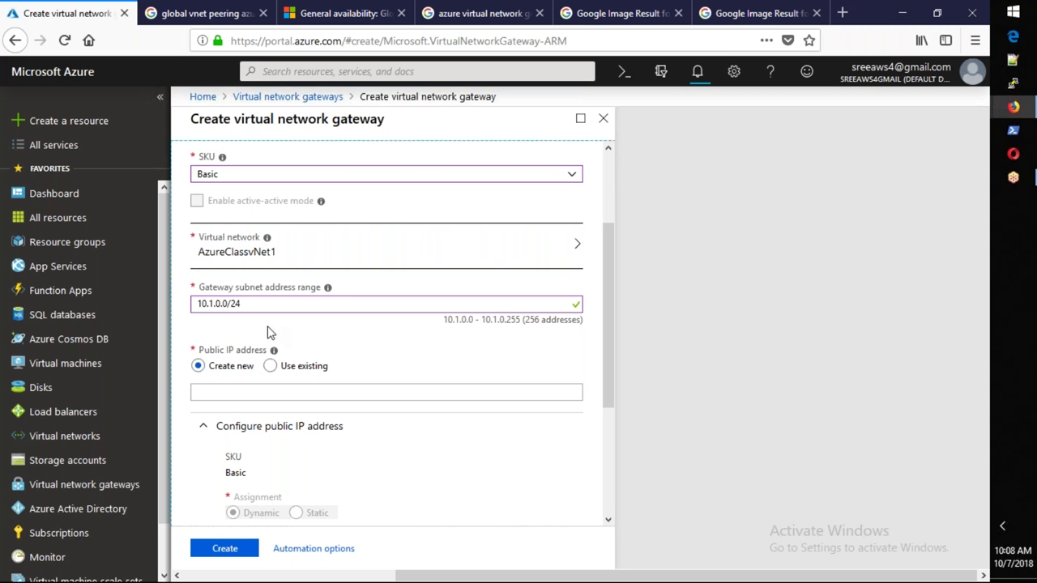
left_click(209, 303)
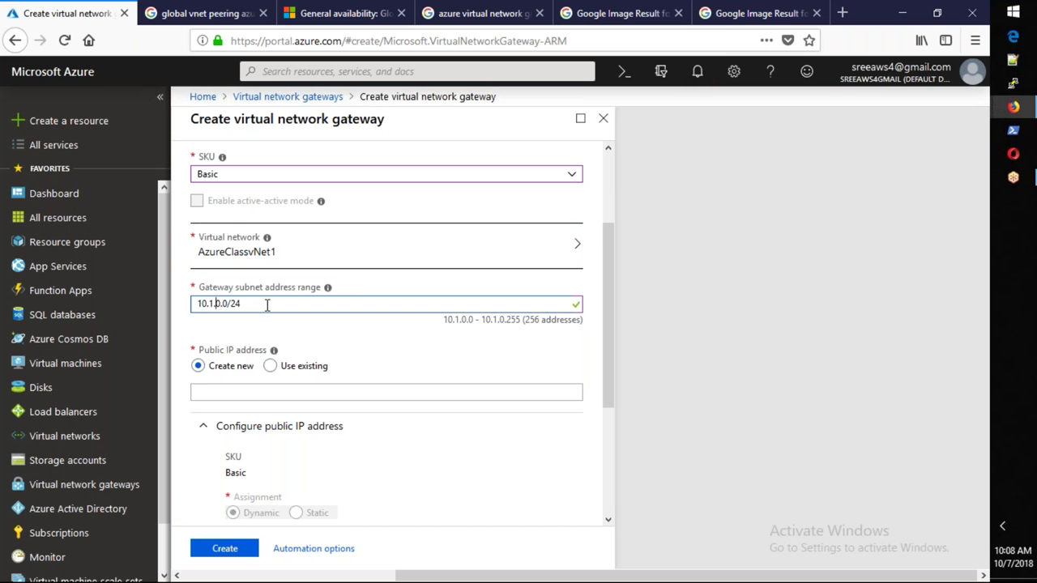
type("1")
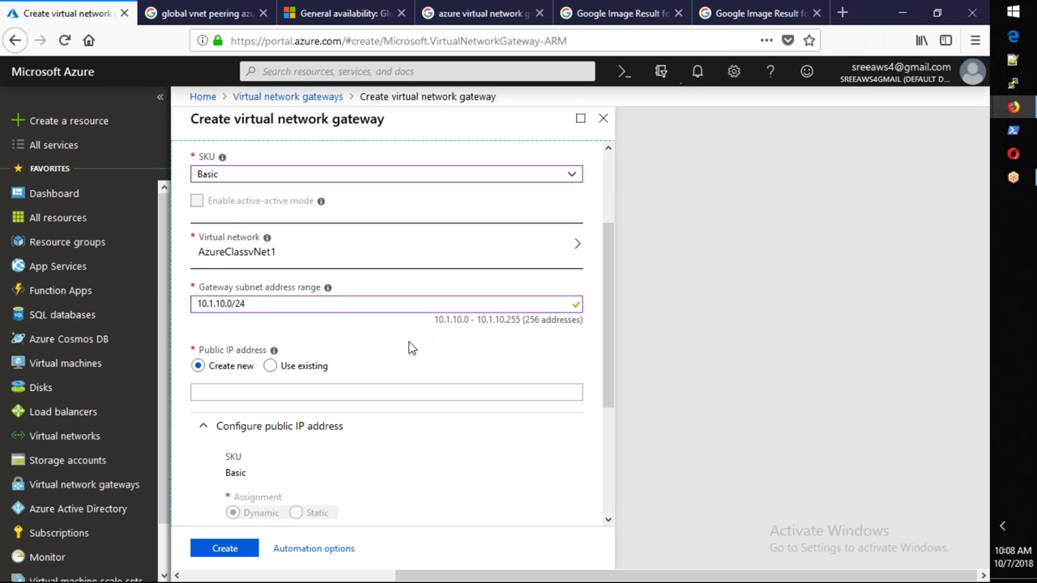
Step: Name the new public IP vng-pip, then validate and create the gateway
scroll(272, 372, "down", 2)
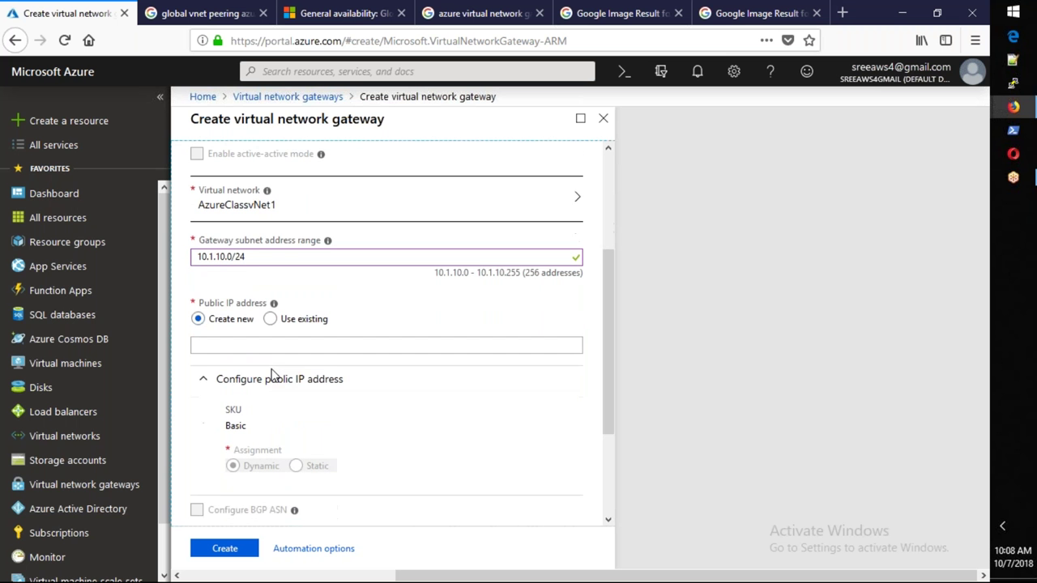
scroll(229, 293, "up", 2)
left_click(233, 387)
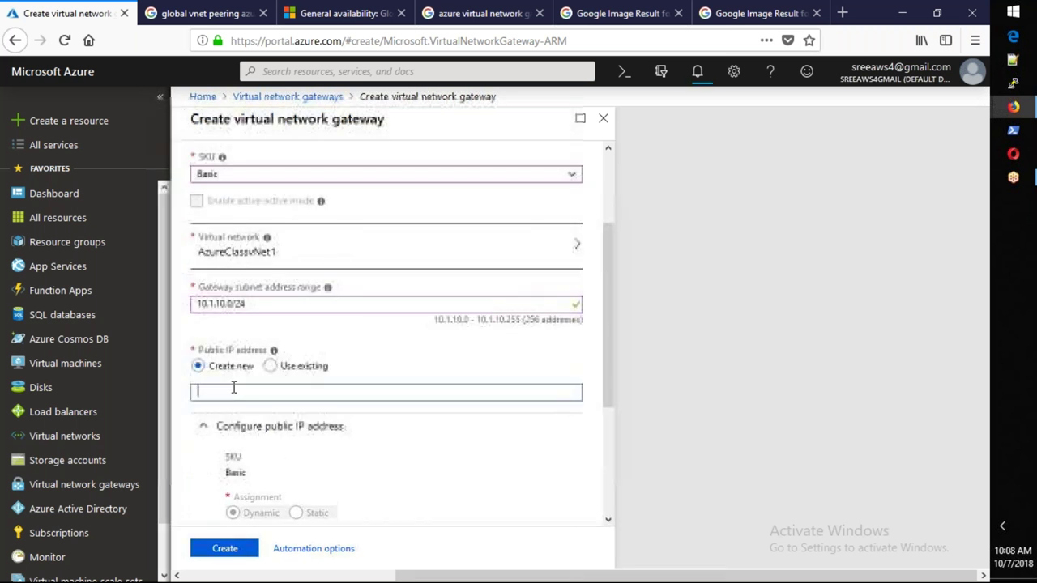
type("vn")
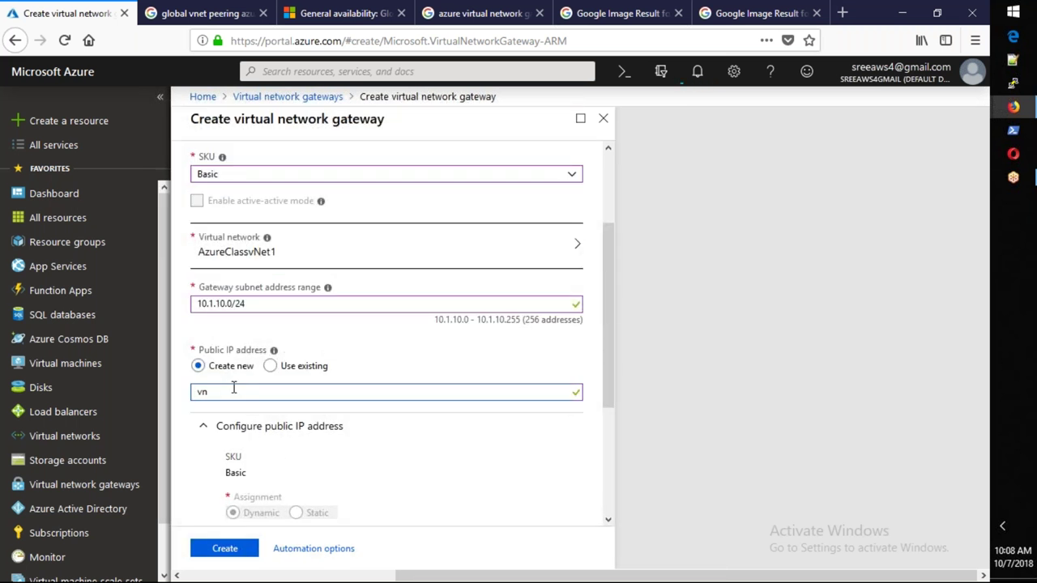
type("g-pip")
scroll(231, 387, "down", 5)
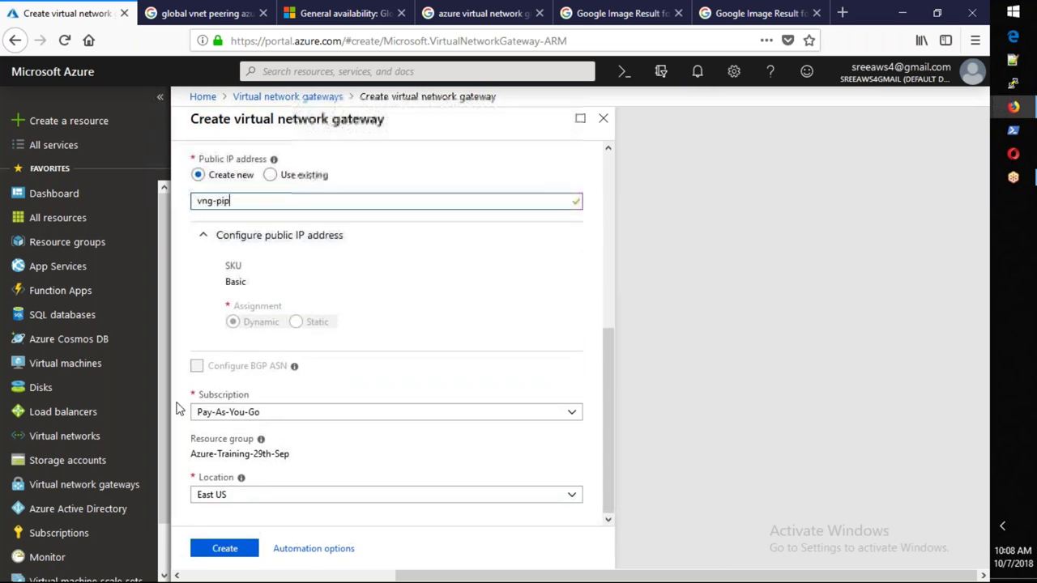
left_click(226, 550)
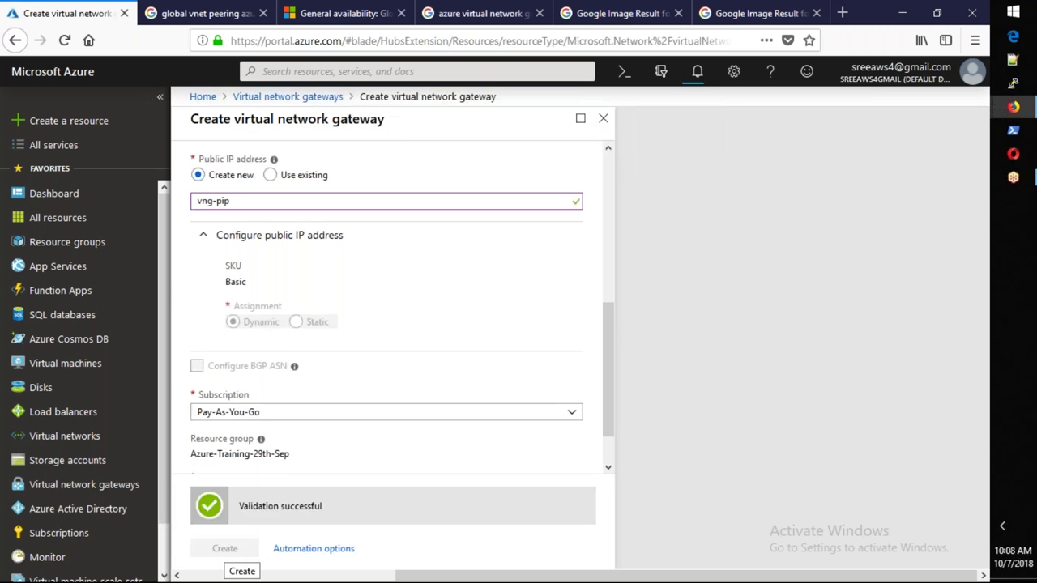
left_click(225, 549)
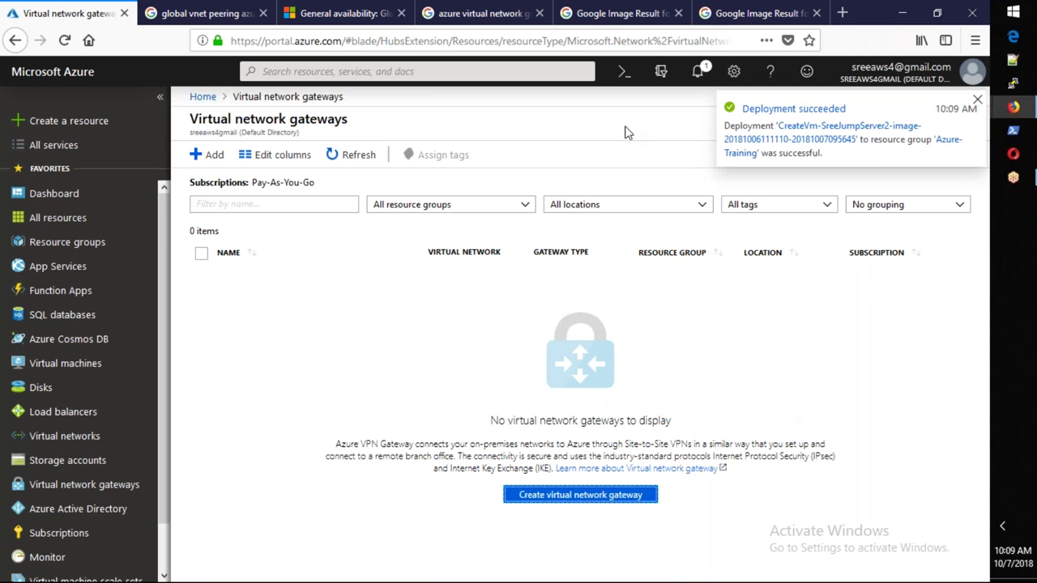
Step: Open the MyJumpServer VM from the Virtual machines list
left_click(810, 132)
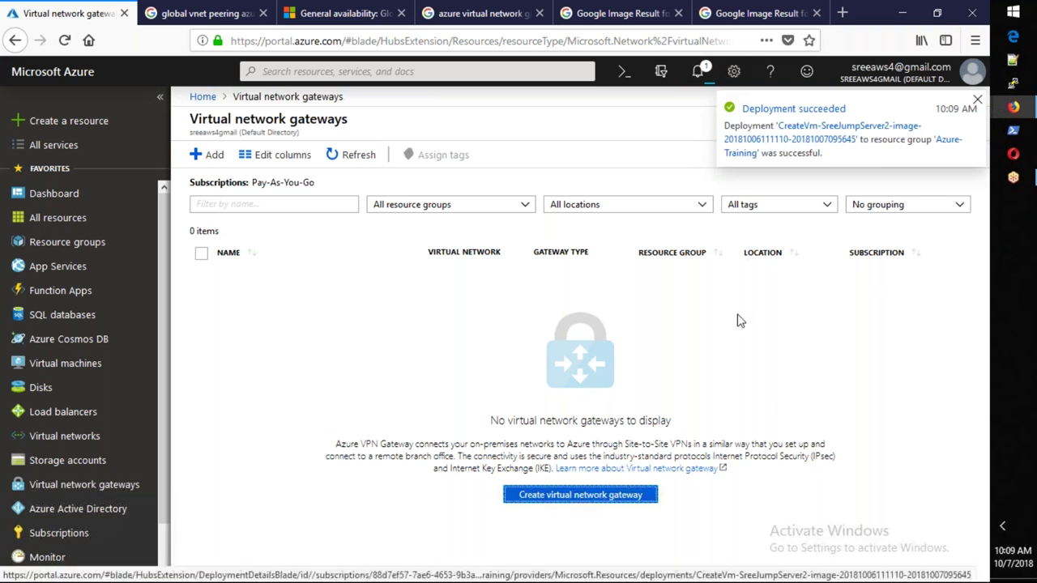
left_click(92, 371)
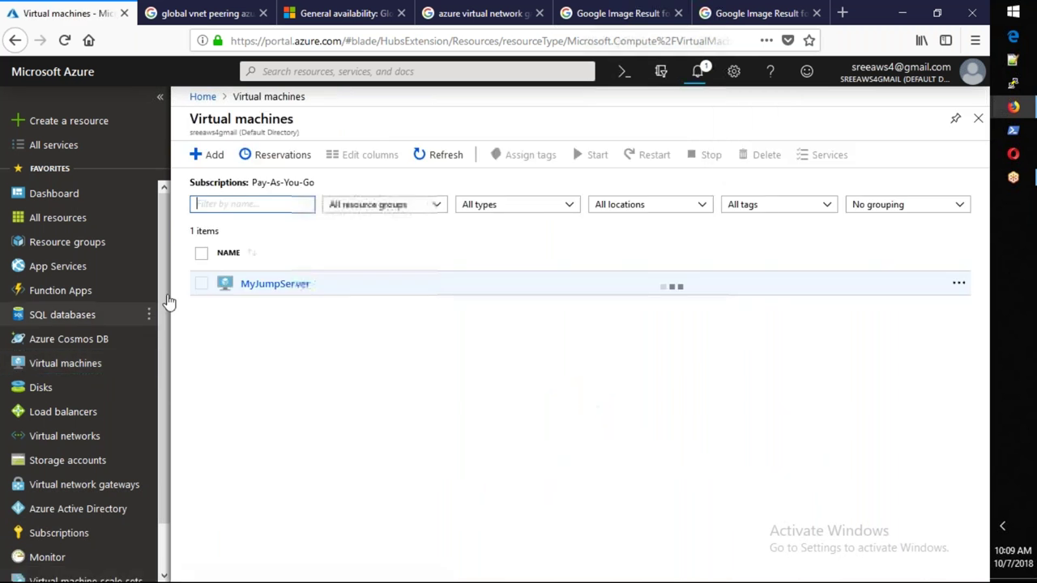
left_click(287, 286)
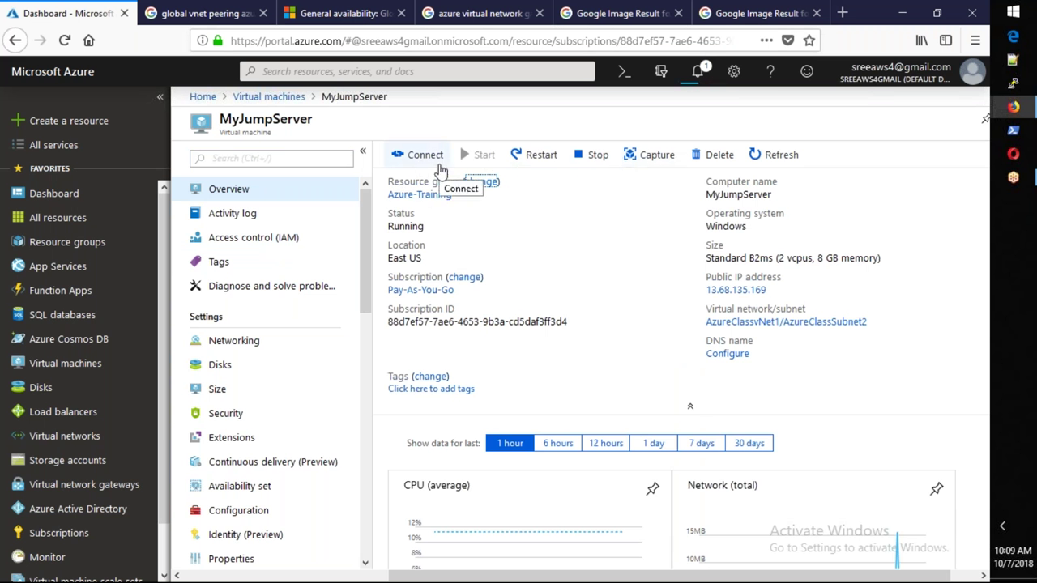
Step: Review MyJumpServer's RDP and SSH connect options, then copy its public IP 13.68.135.169
left_click(440, 166)
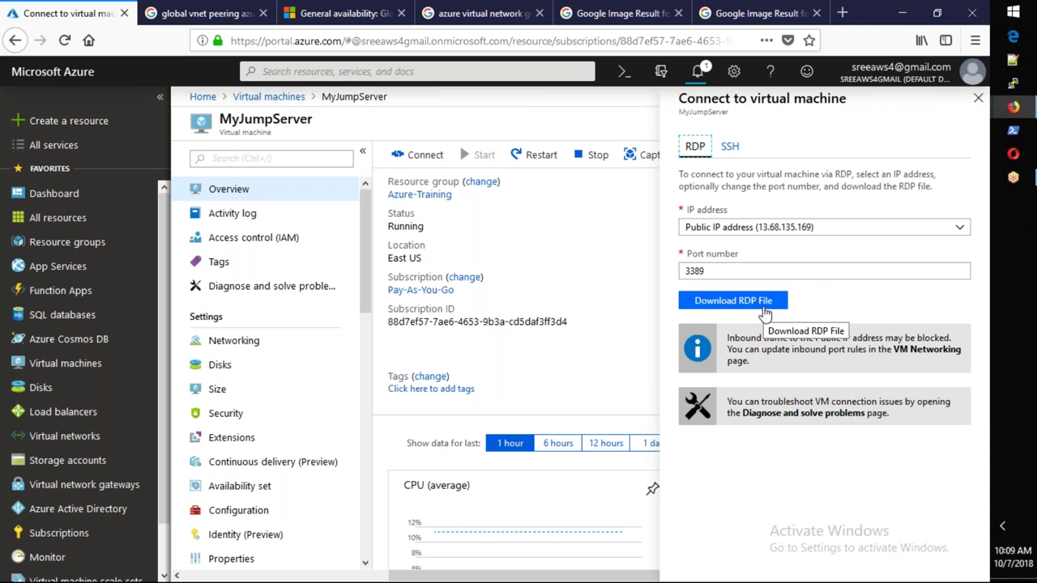
left_click(730, 147)
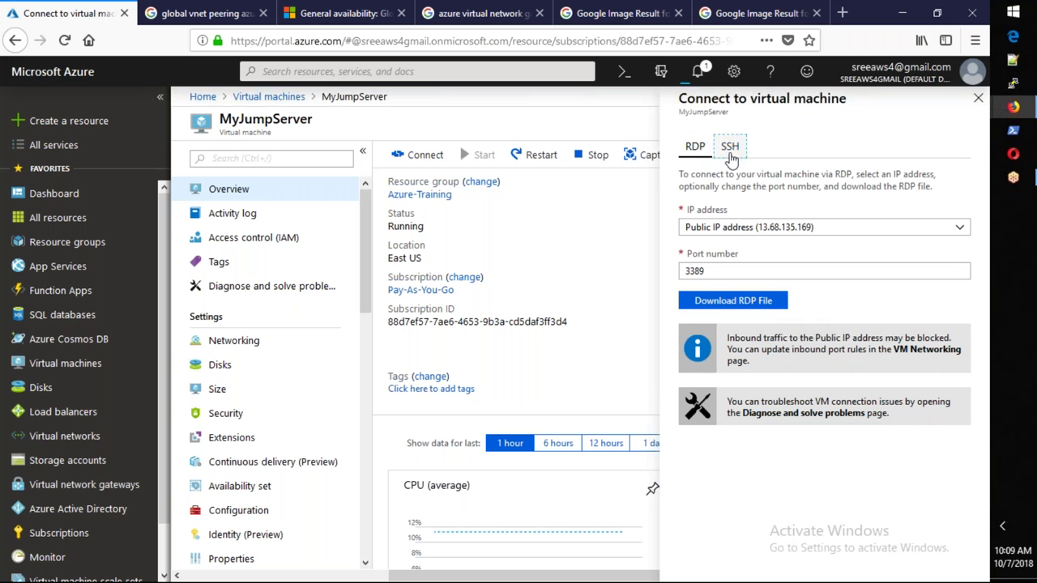
left_click(978, 98)
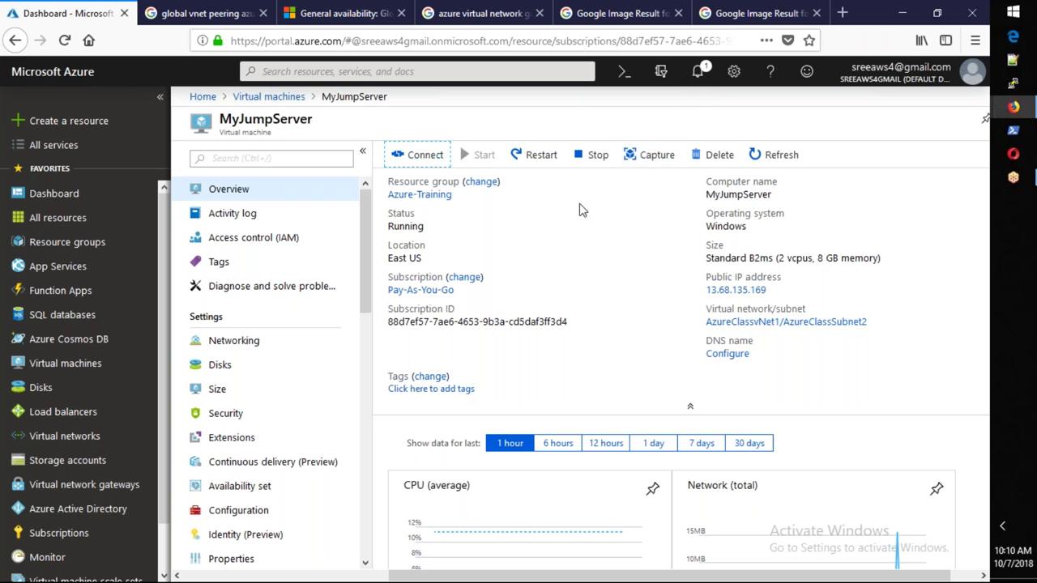
left_click(773, 291)
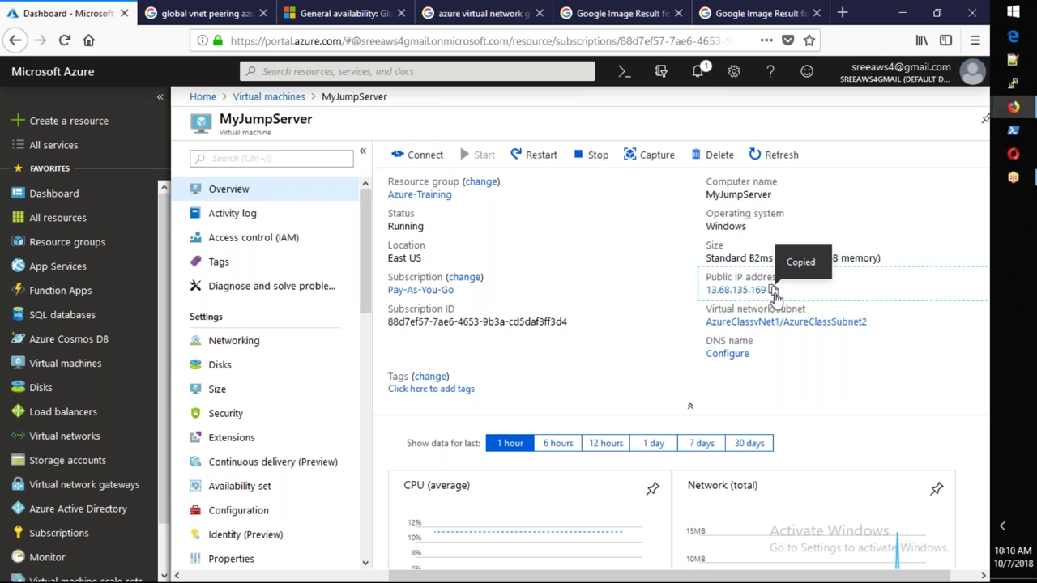
Step: Start a Remote Desktop Connection to the pasted IP 13.68.135.169
key("super+r")
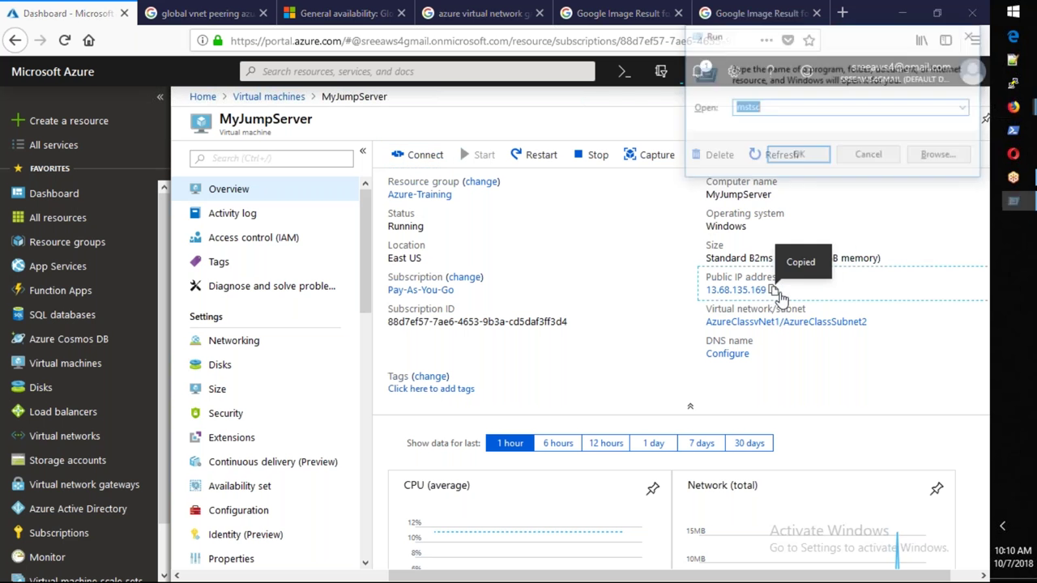
key("Return")
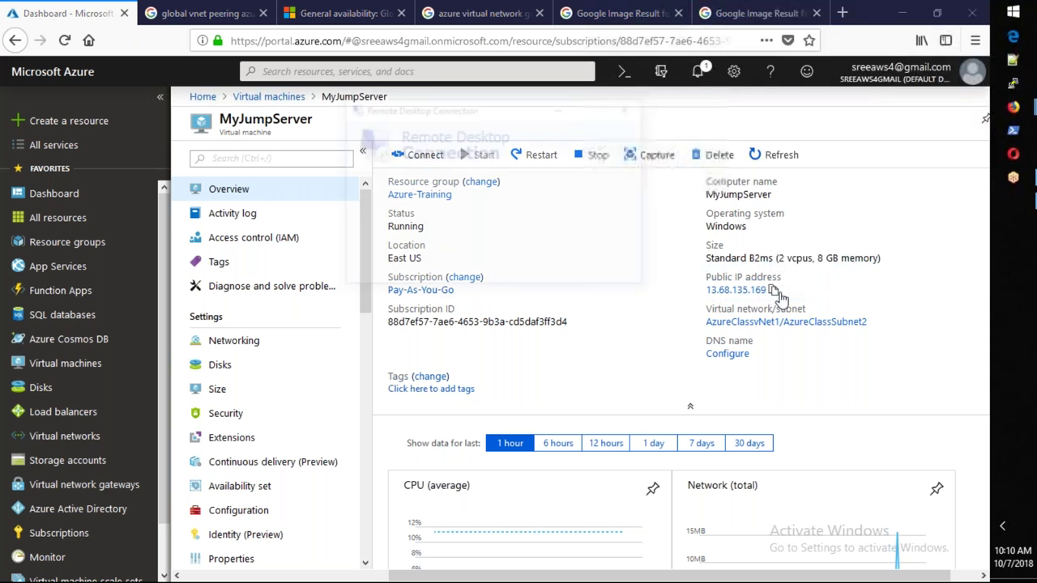
key("ctrl+v")
key("Return")
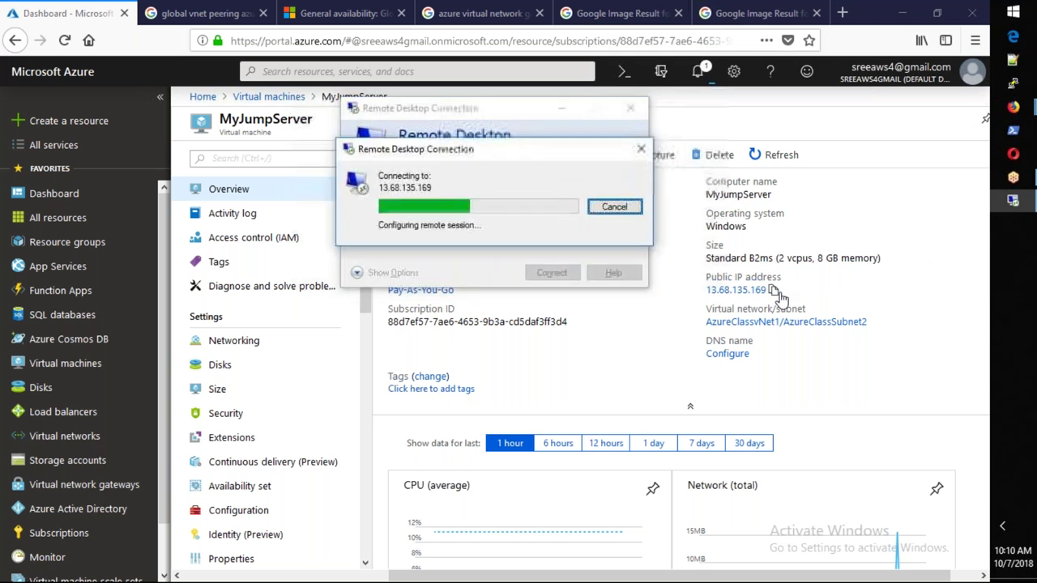
Step: Enter the account username and password, then accept the certificate warning
type("sree")
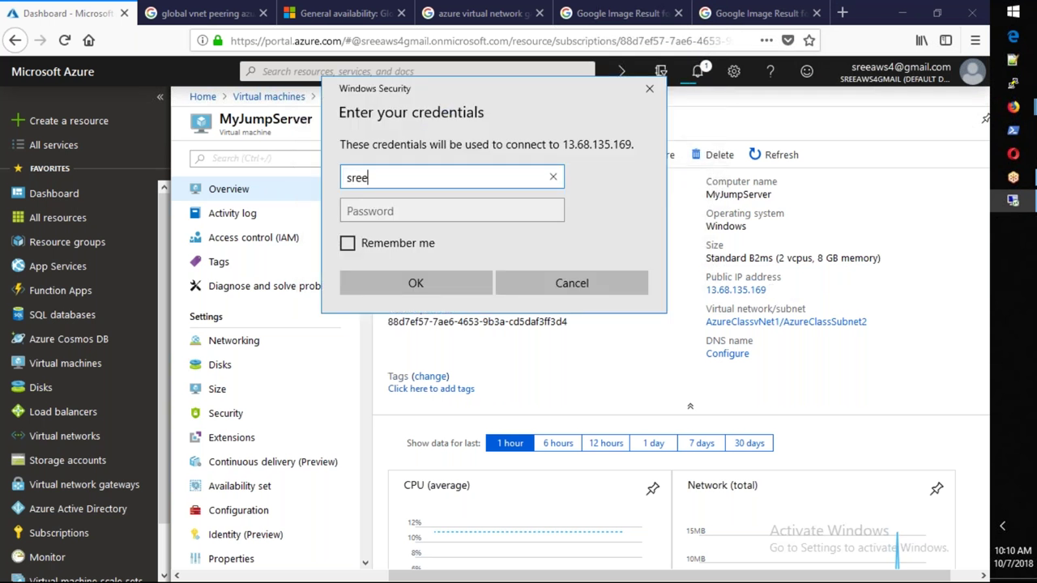
key("Tab")
type("******")
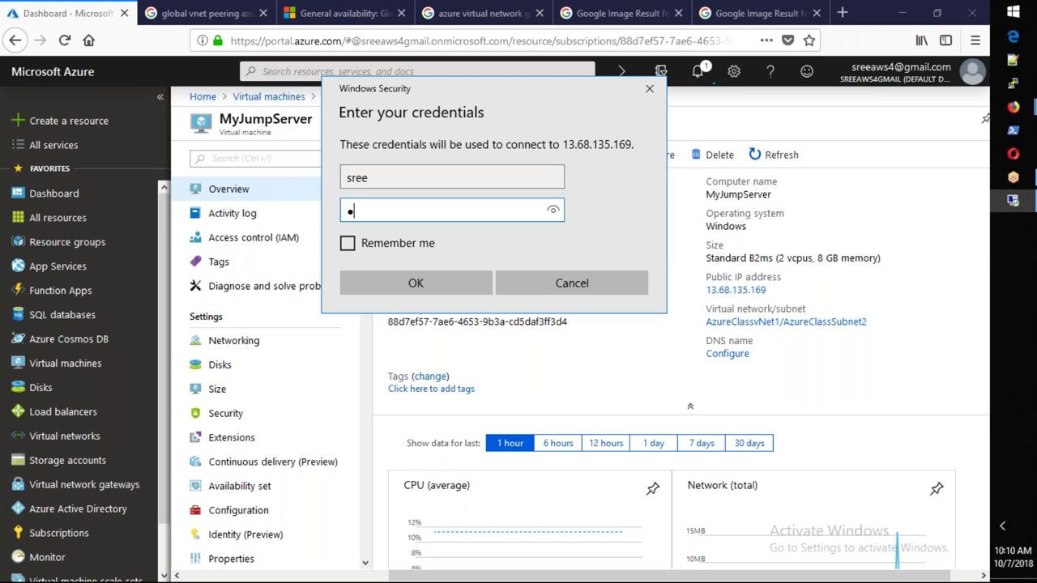
type("******")
key("Return")
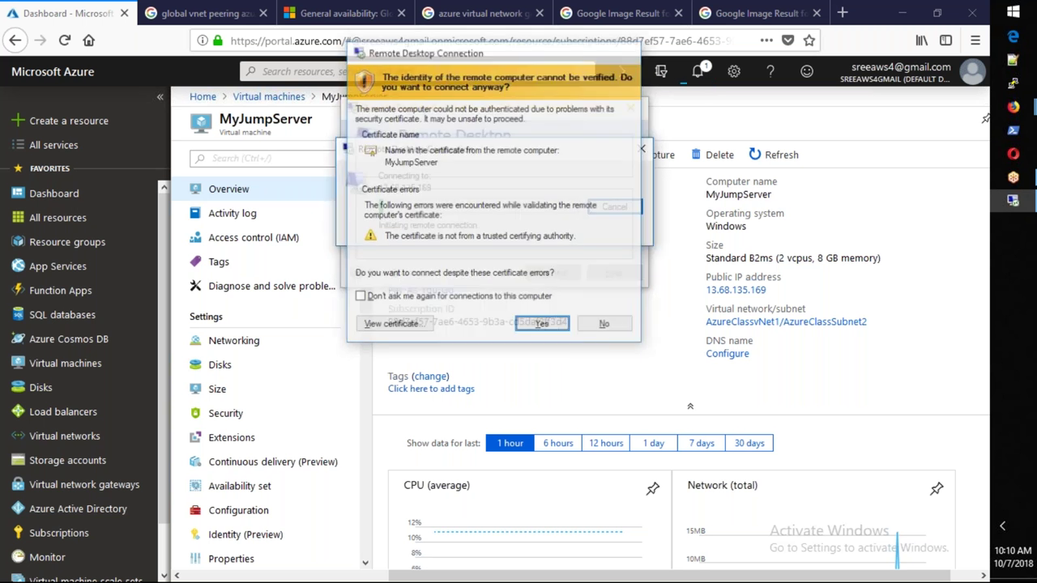
key("y")
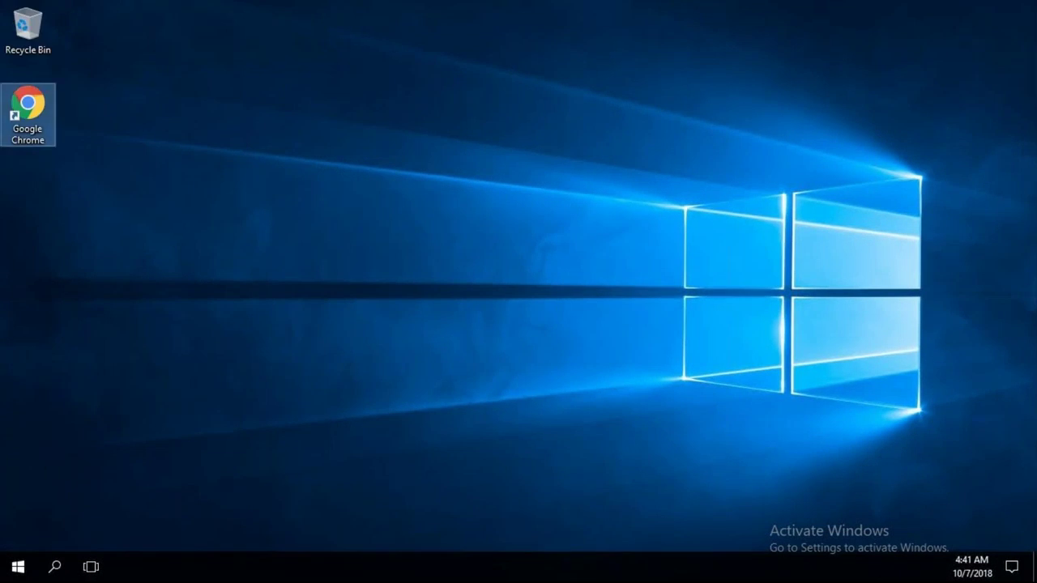
Step: Search the Start menu for 'powershell' on the remote server
left_click(13, 574)
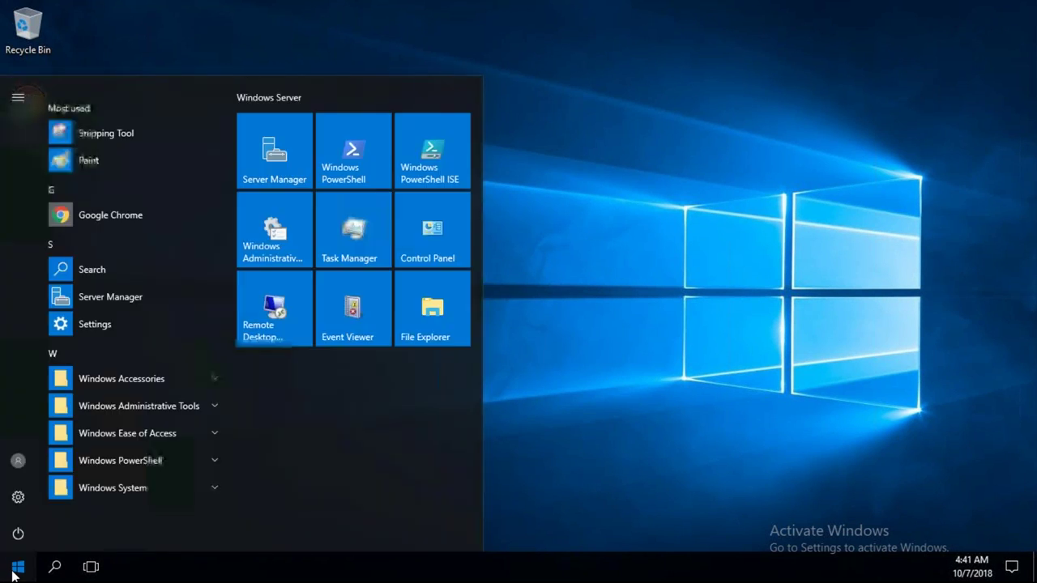
left_click(144, 405)
key("Escape")
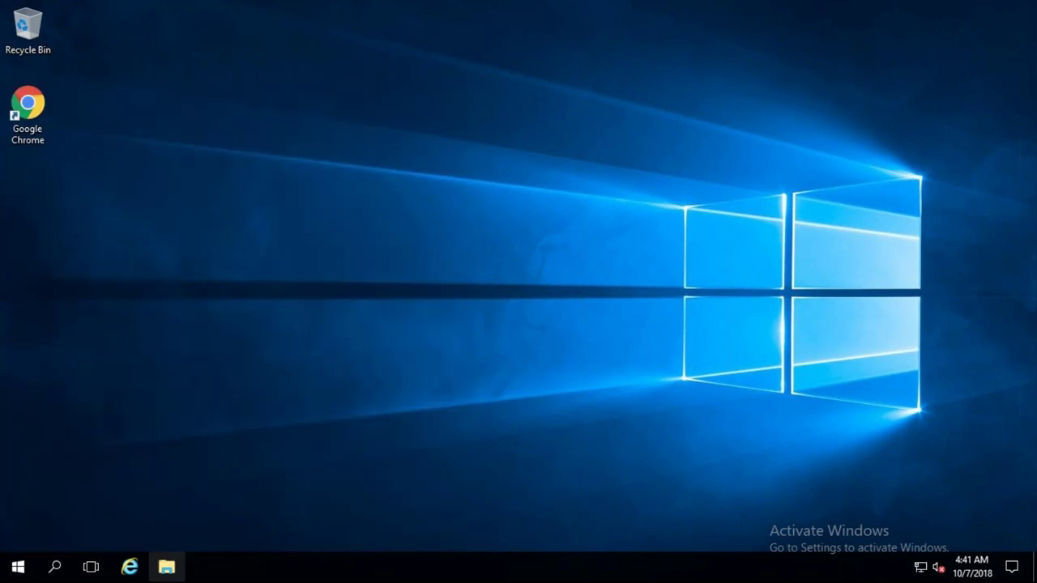
key("super+a")
key("super+s")
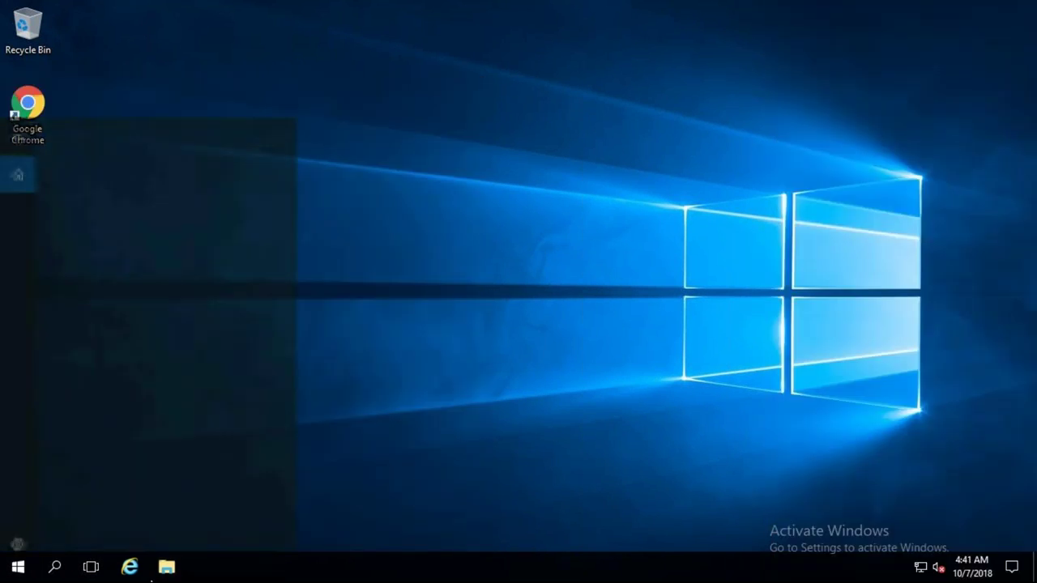
type("p")
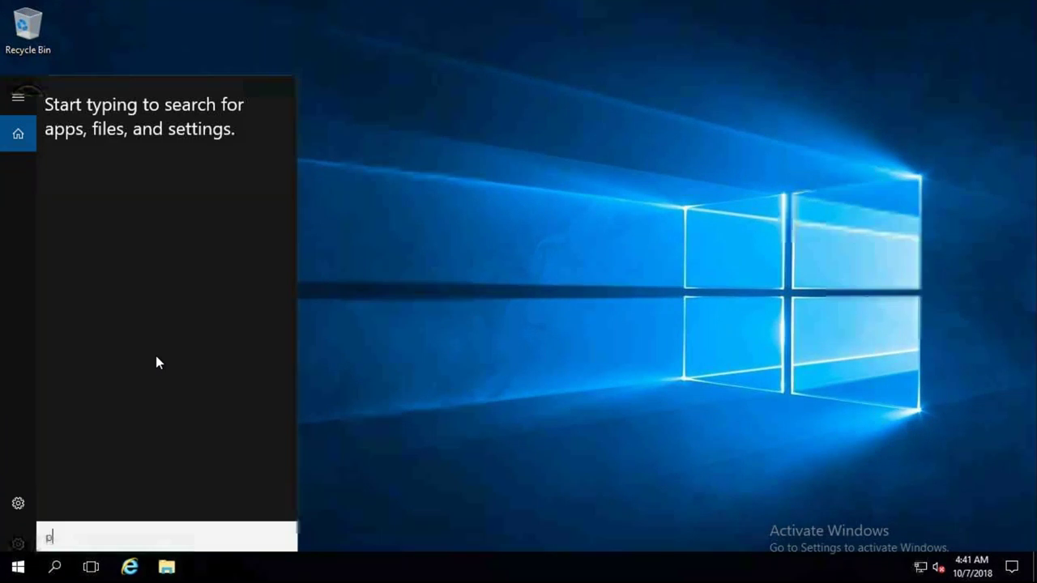
type("ow")
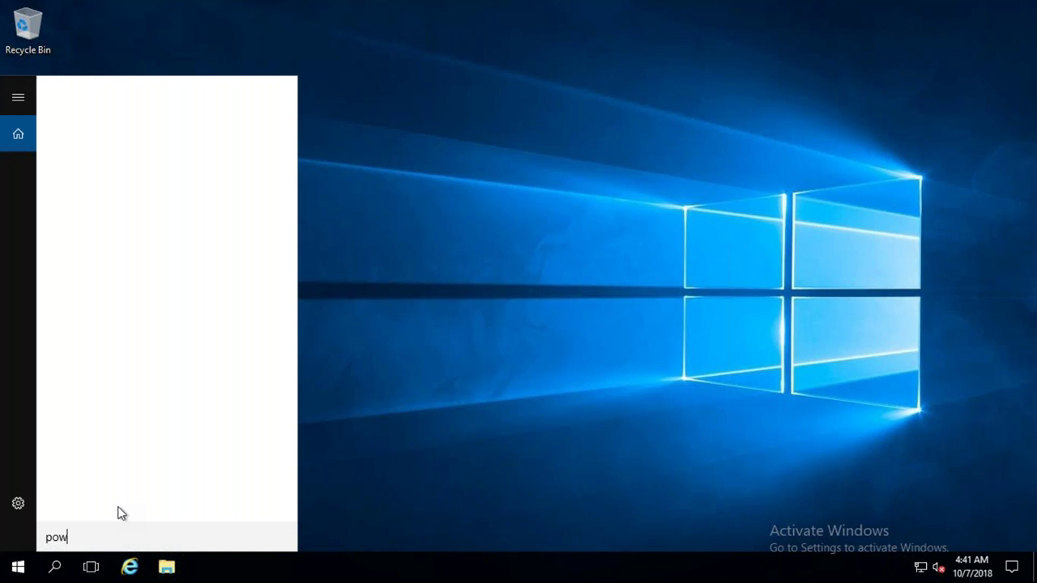
type("ershell")
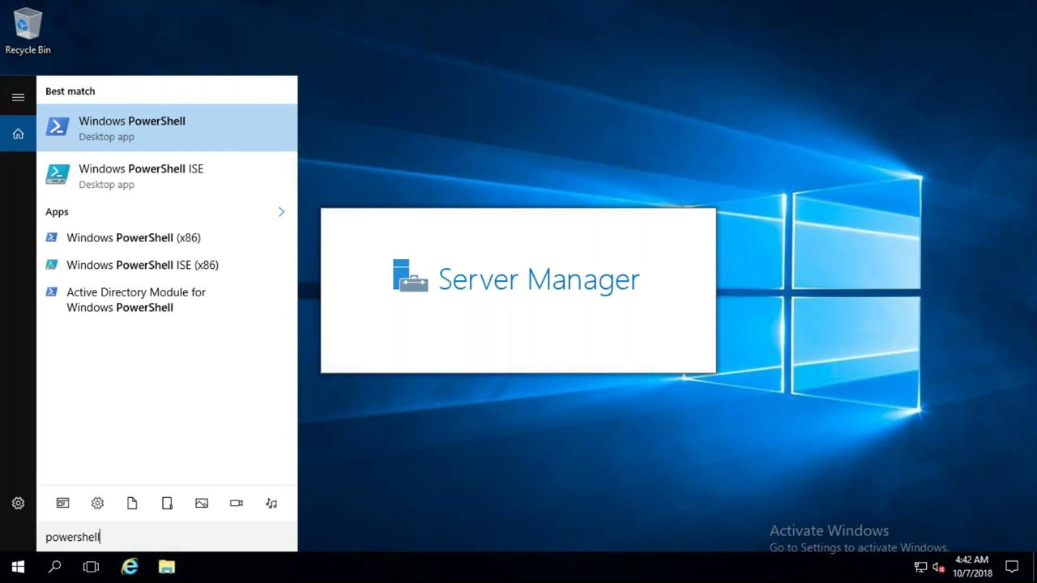
key("Return")
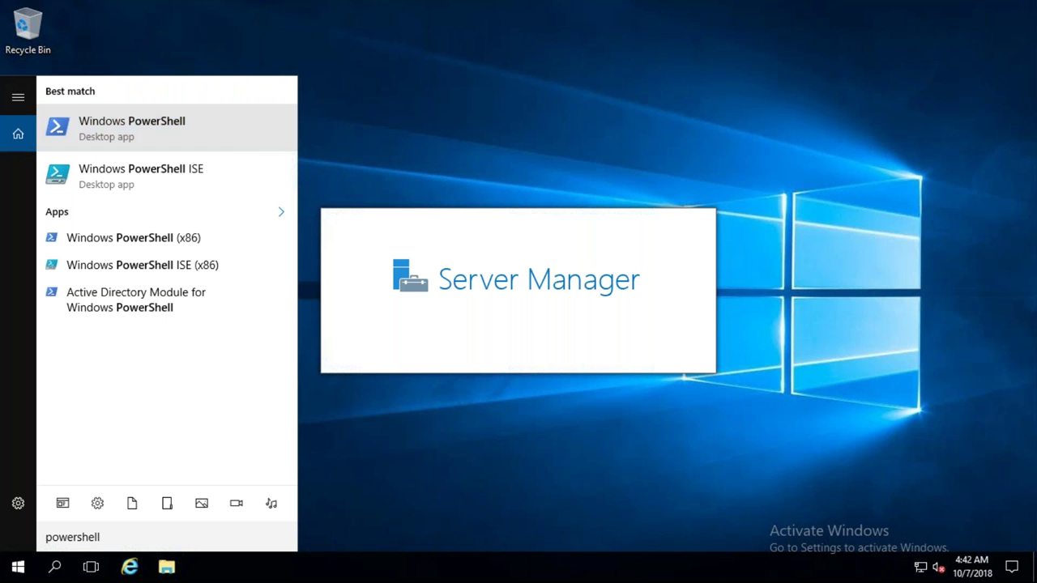
Step: Run Windows PowerShell as administrator and open its console Properties
right_click(154, 134)
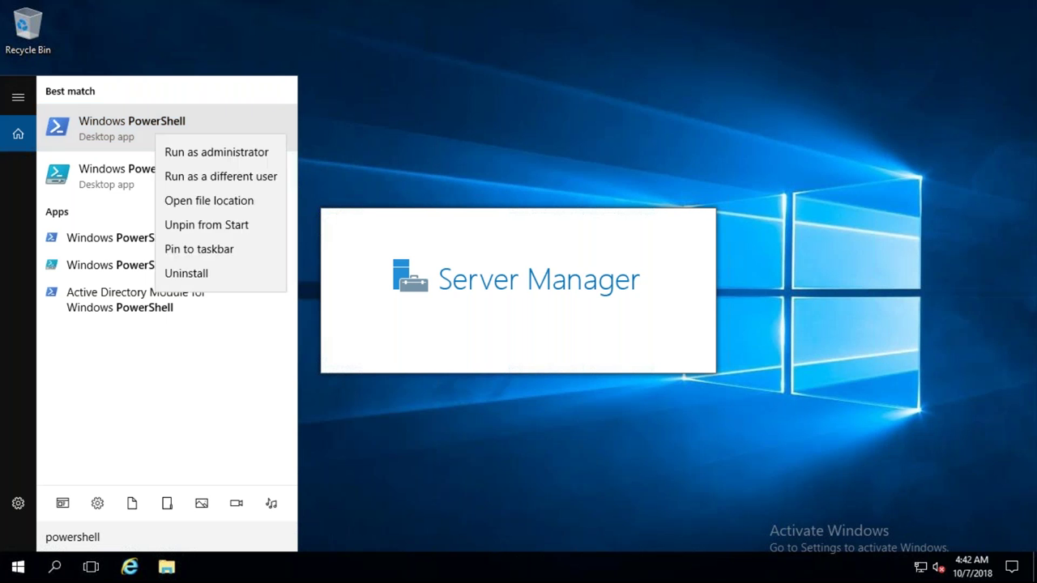
left_click(181, 155)
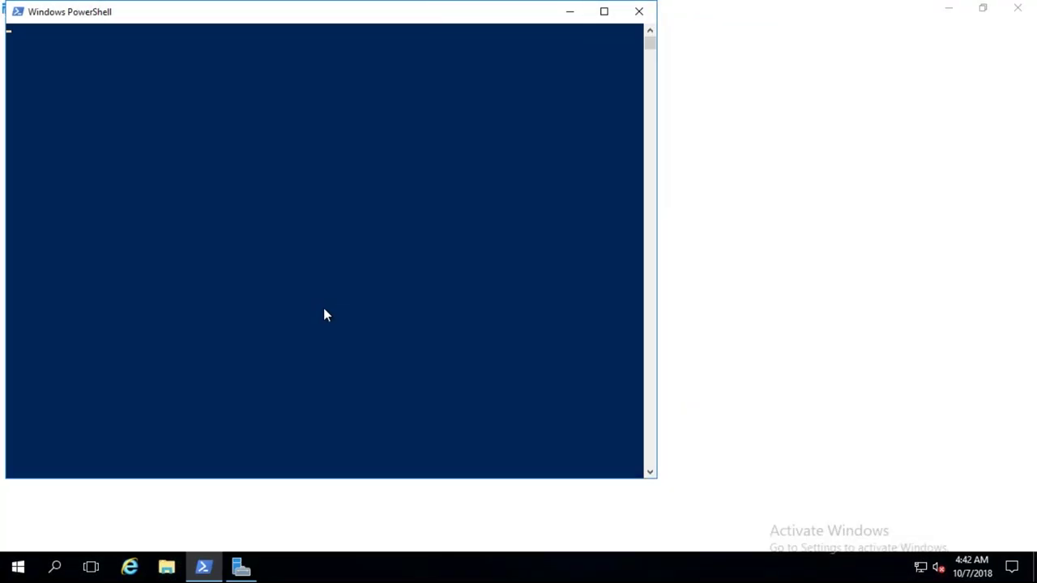
right_click(317, 19)
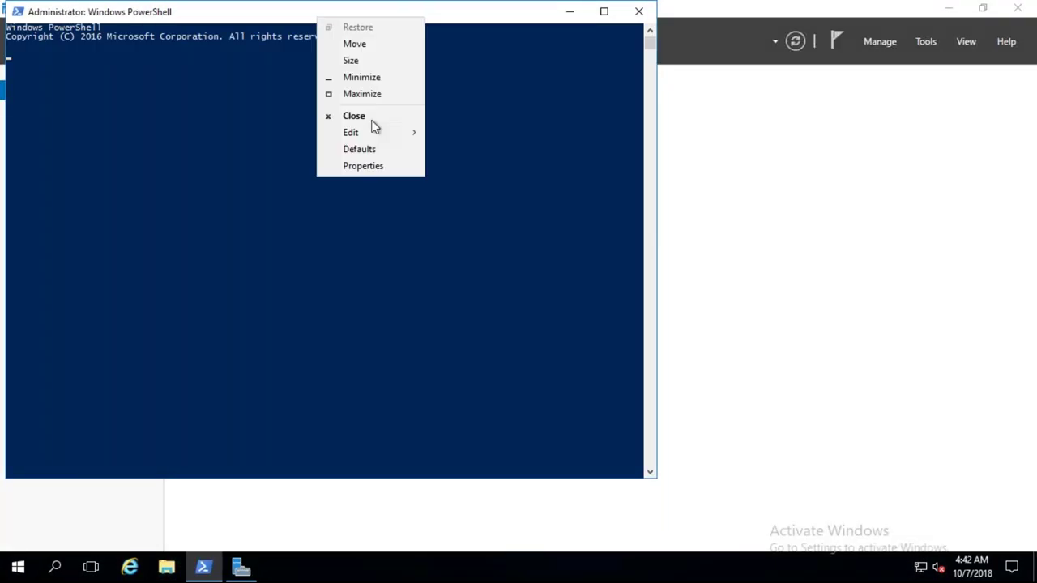
left_click(360, 167)
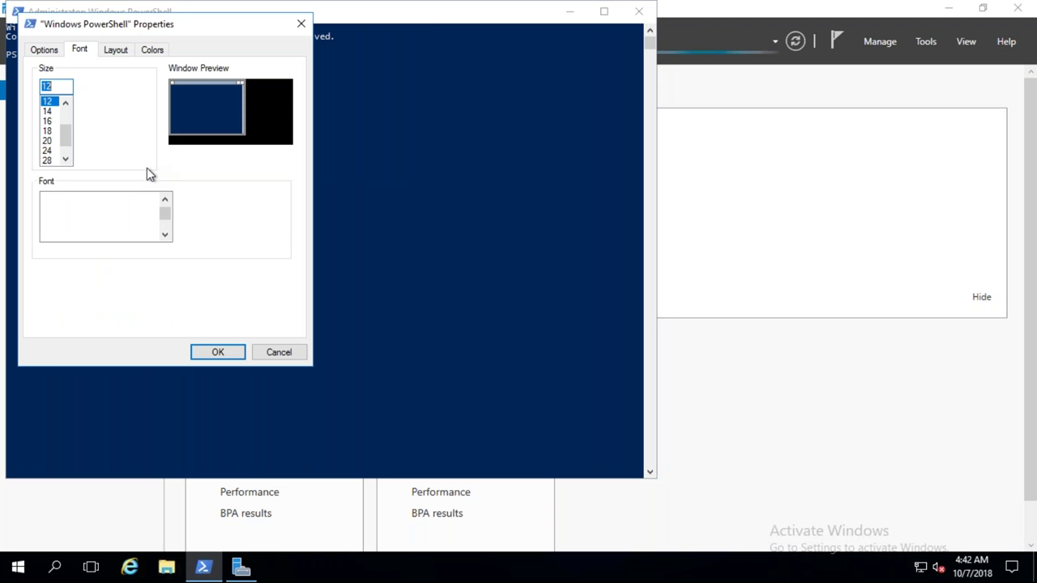
Step: Set the PowerShell console font size to 16 and begin typing add-azurerm
left_click(47, 121)
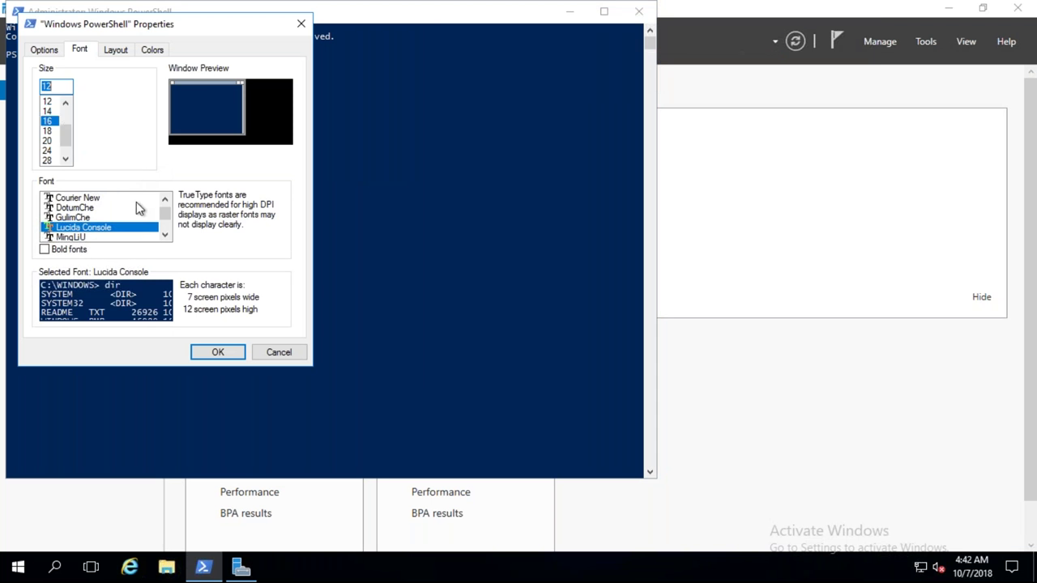
left_click(217, 356)
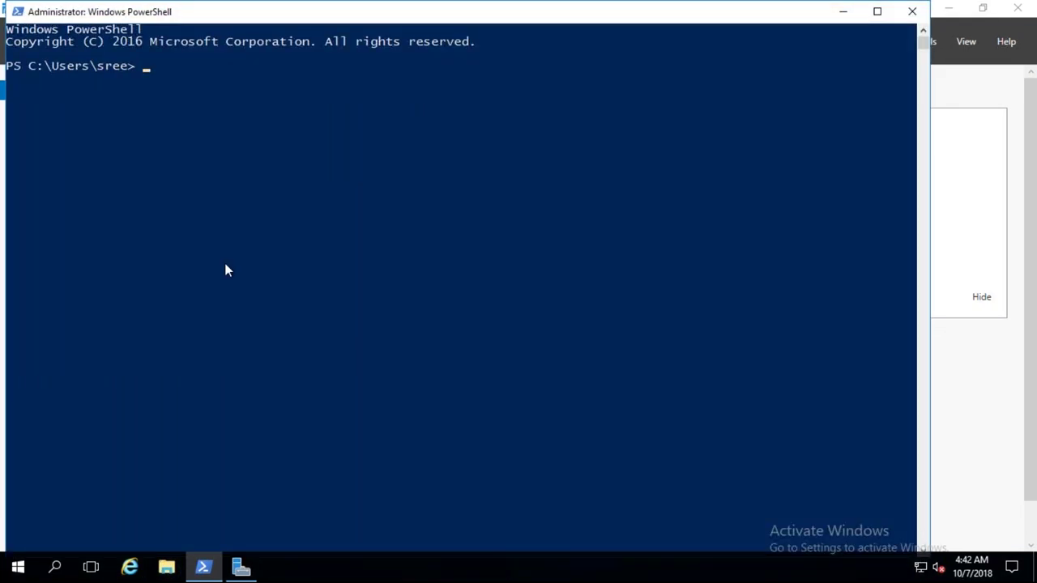
type("add-azurerm")
left_click(412, 237)
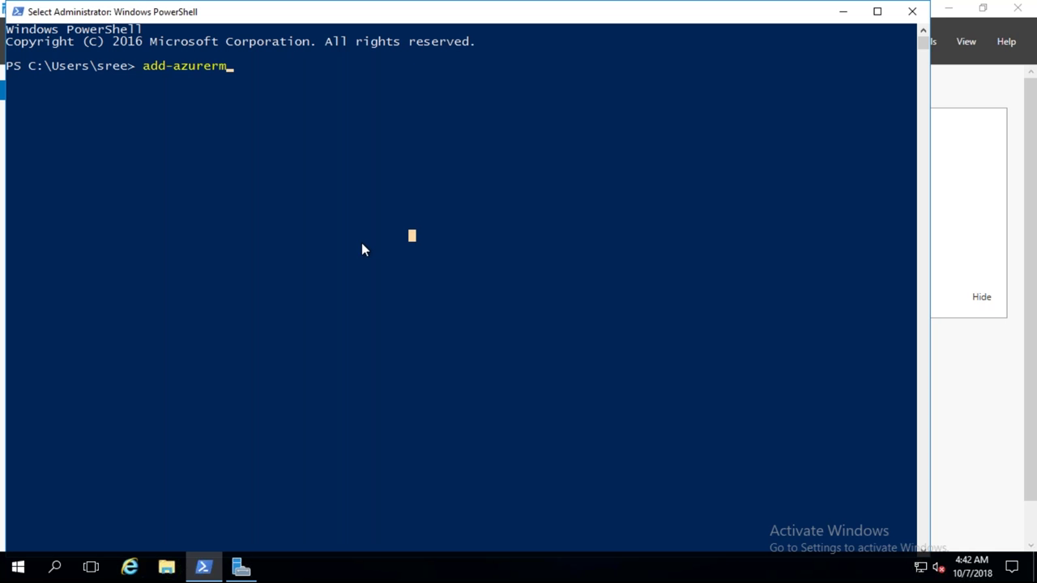
key("Escape")
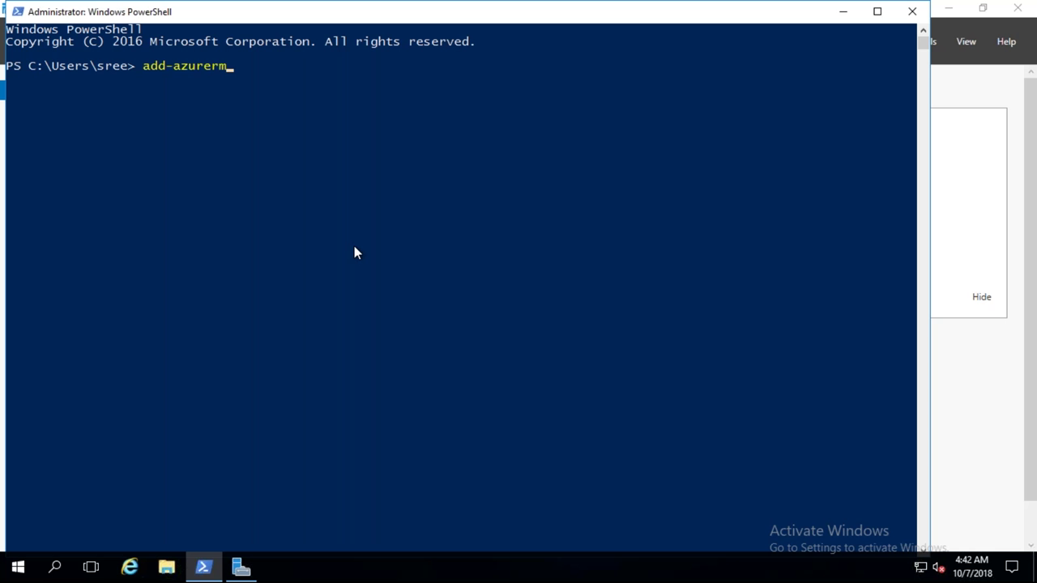
Step: Clear the prompt, run add-azurermaccount, and minimize PowerShell
key("BackSpace")
key("ctrl+c")
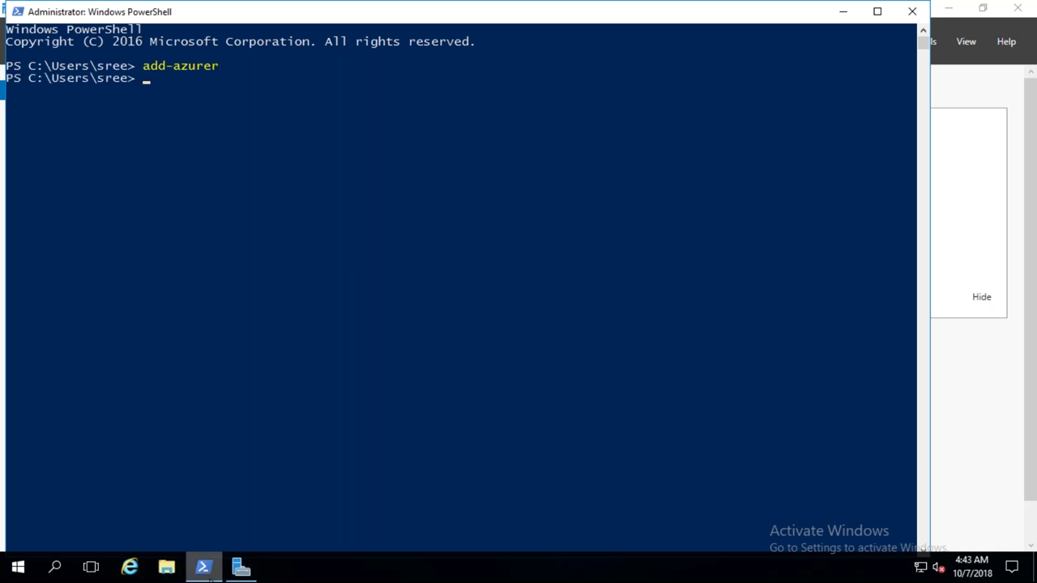
type("add-az")
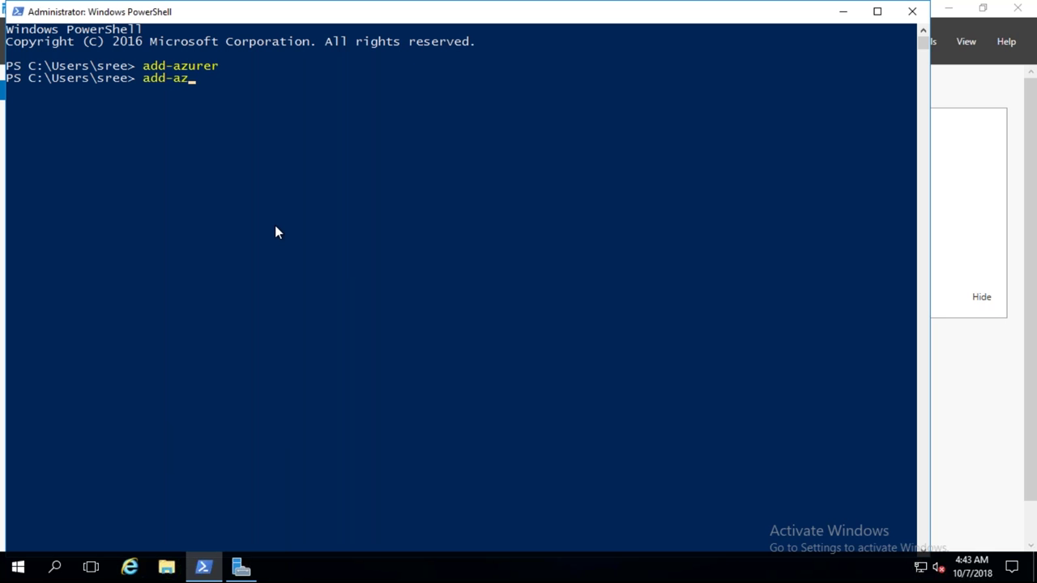
type("urermaccount")
key("Return")
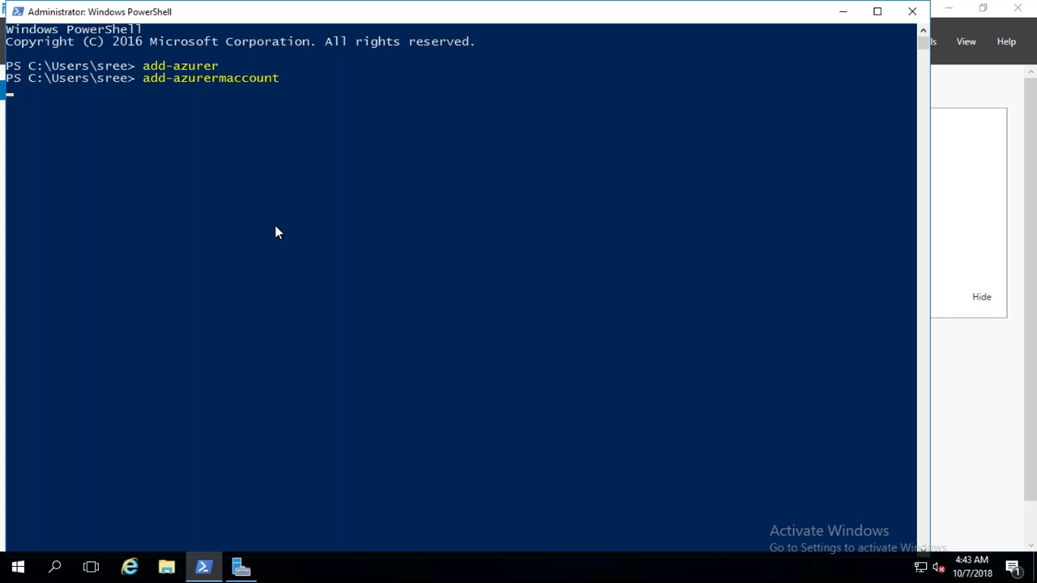
left_click(210, 559)
Step: Close Server Manager, restore PowerShell, and minimize the remote desktop session
left_click(1017, 8)
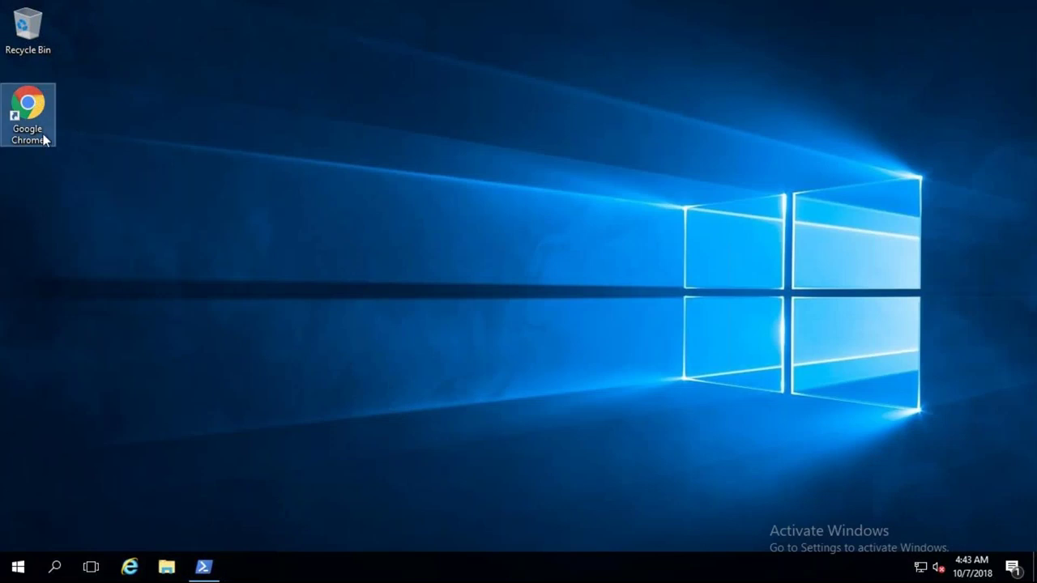
left_click(204, 567)
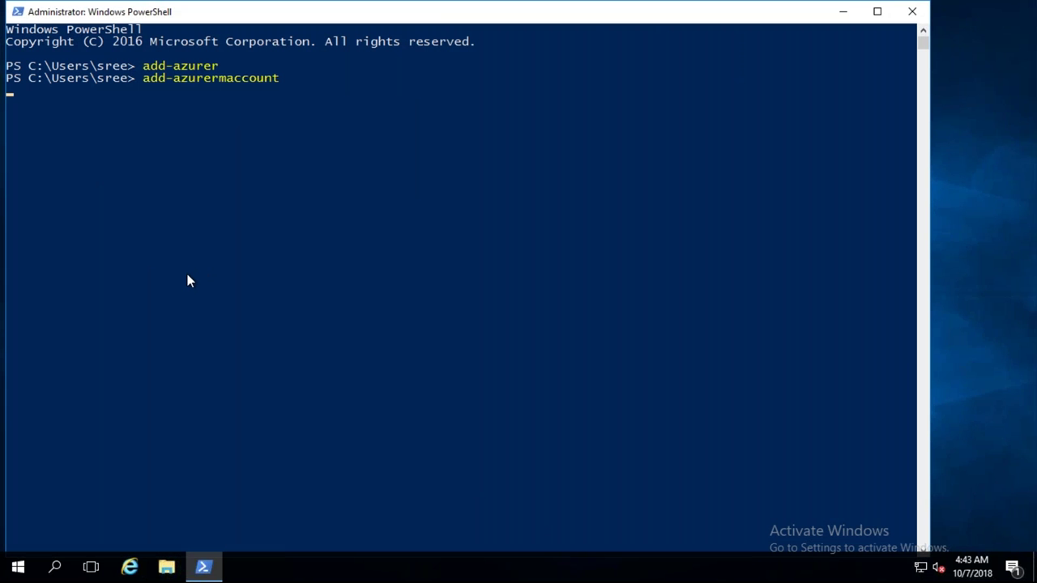
mouse_move(784, 5)
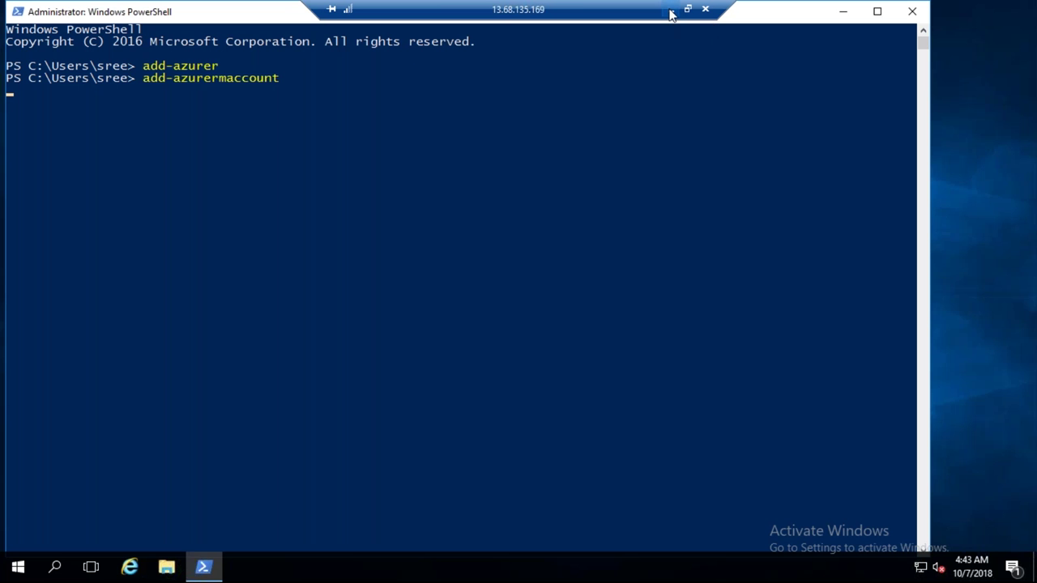
left_click(670, 11)
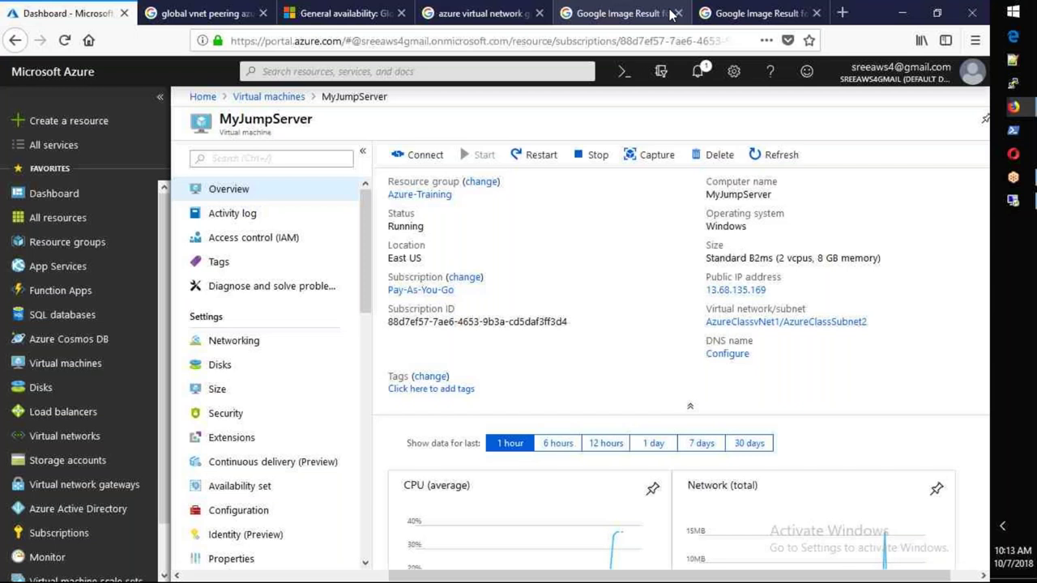
Step: Browse MyJumpServer's Activity log and Access control (IAM), ending on its Networking page
left_click(230, 215)
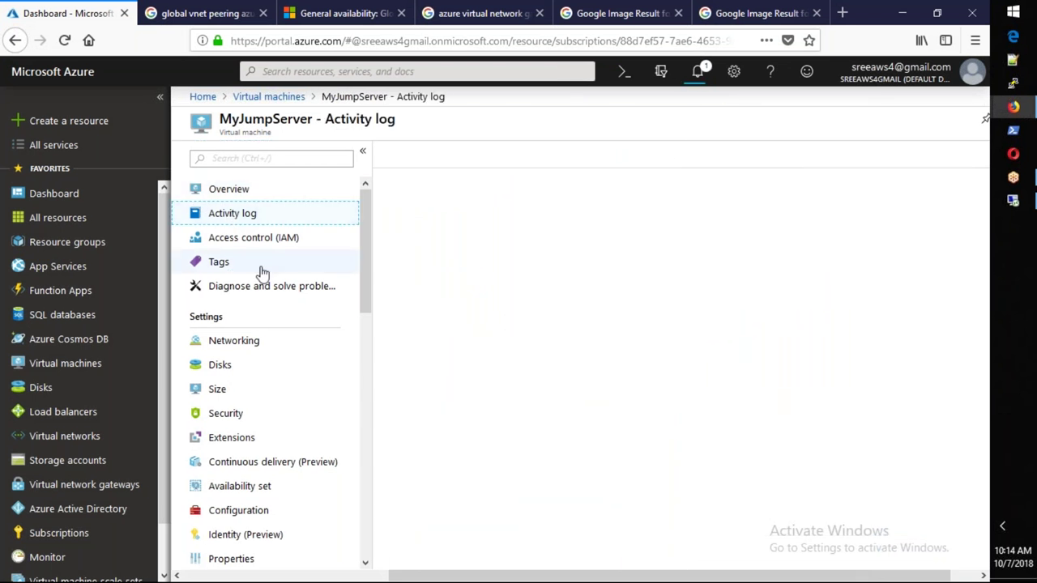
scroll(262, 273, "down", 3)
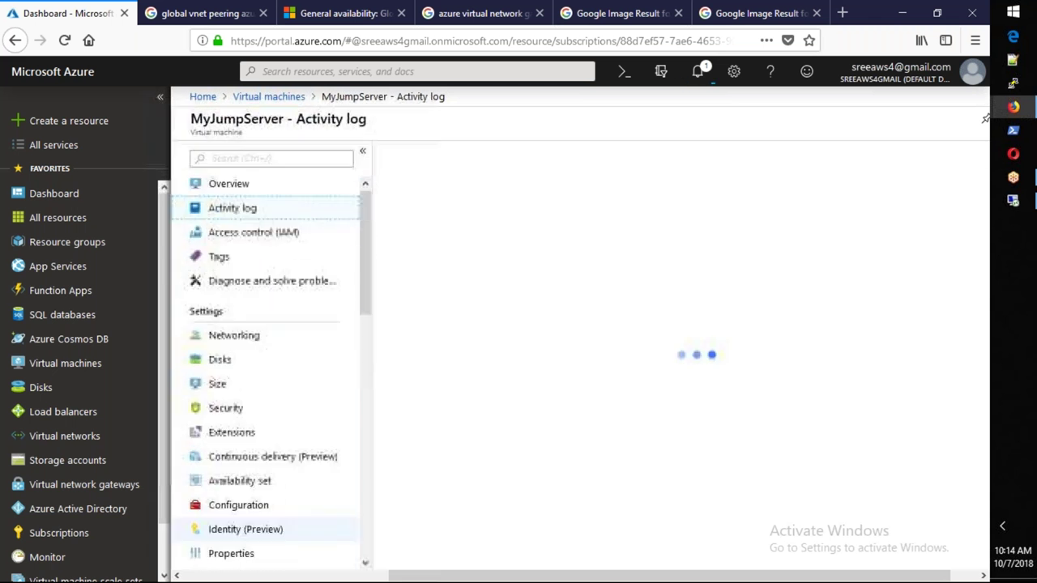
left_click(253, 239)
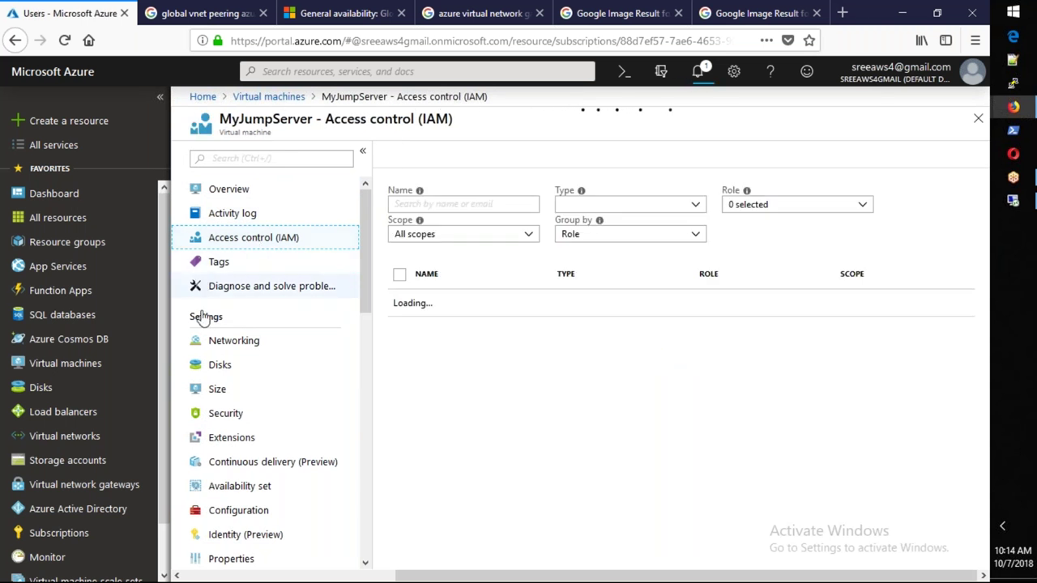
left_click(231, 344)
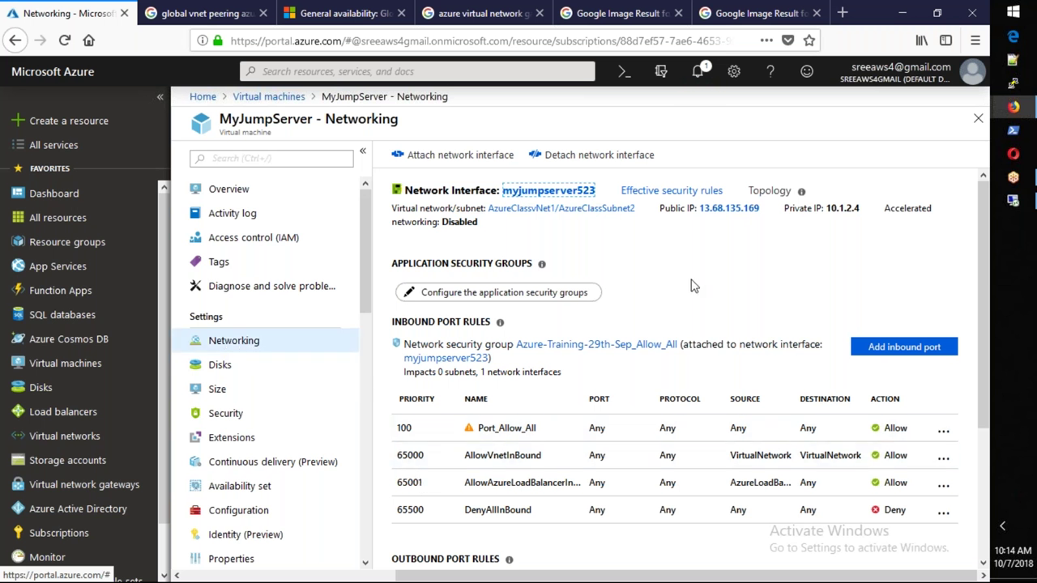
Step: Review MyJumpServer's inbound and outbound port rules on the Networking page
scroll(693, 286, "down", 4)
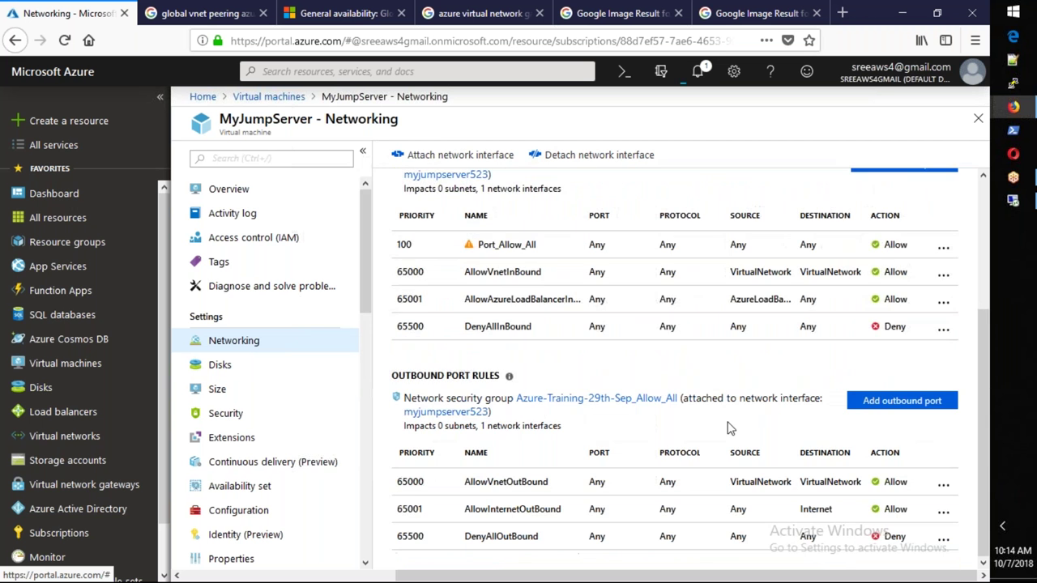
scroll(728, 428, "up", 2)
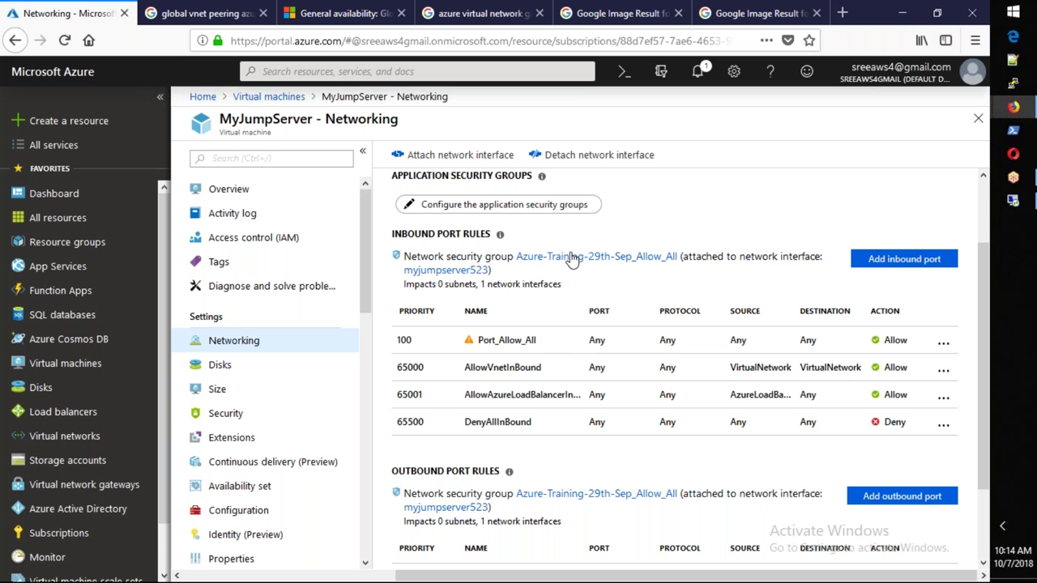
scroll(571, 258, "down", 1)
scroll(572, 257, "up", 2)
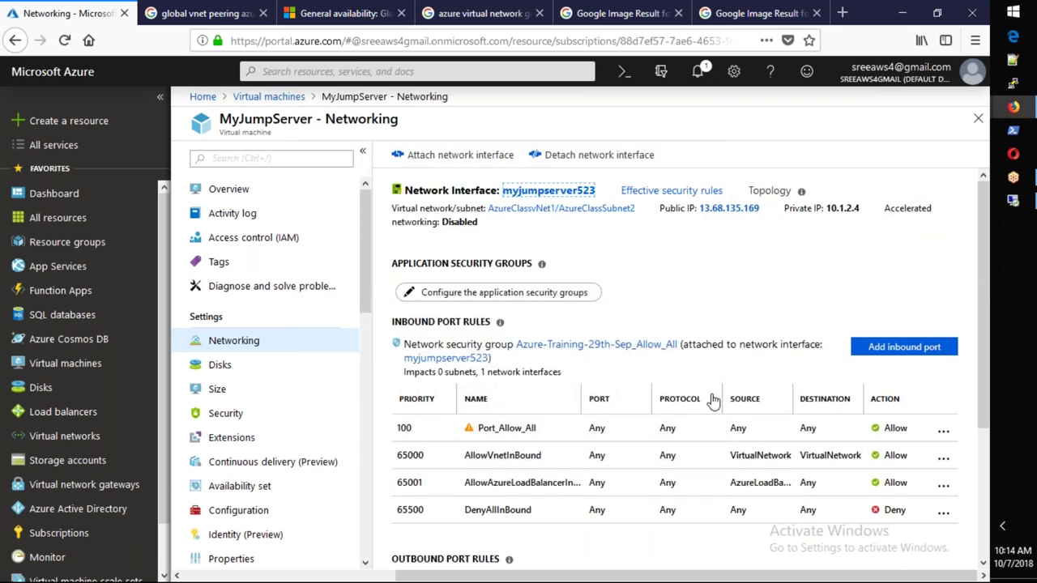
left_click(265, 353)
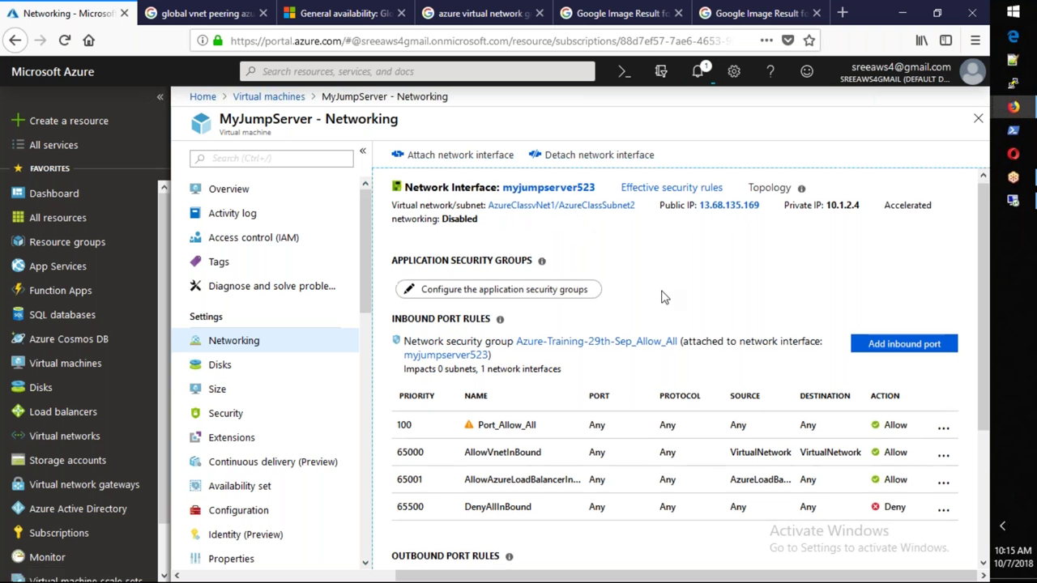
scroll(664, 324, "down", 2)
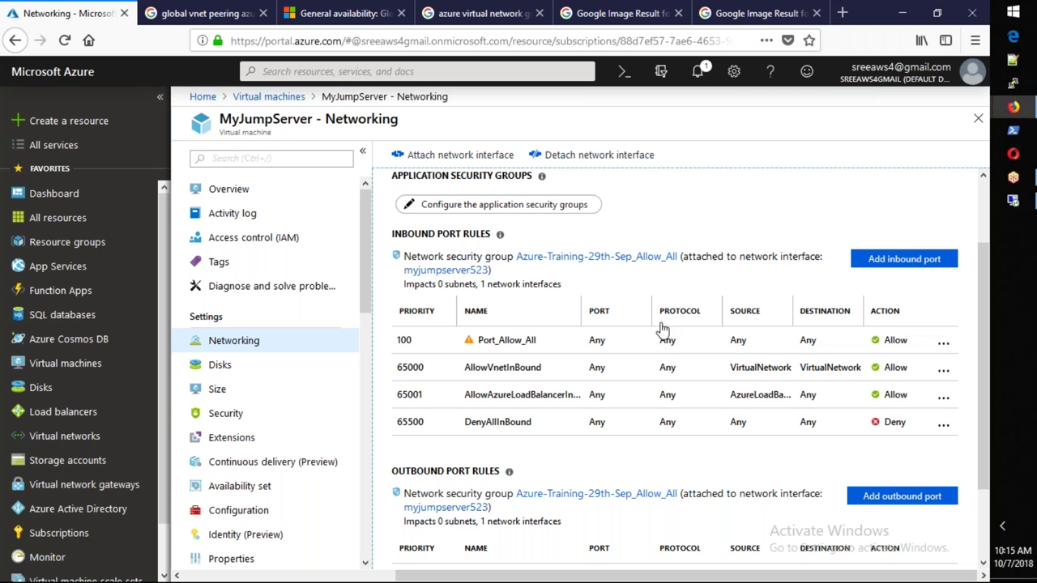
scroll(666, 328, "down", 2)
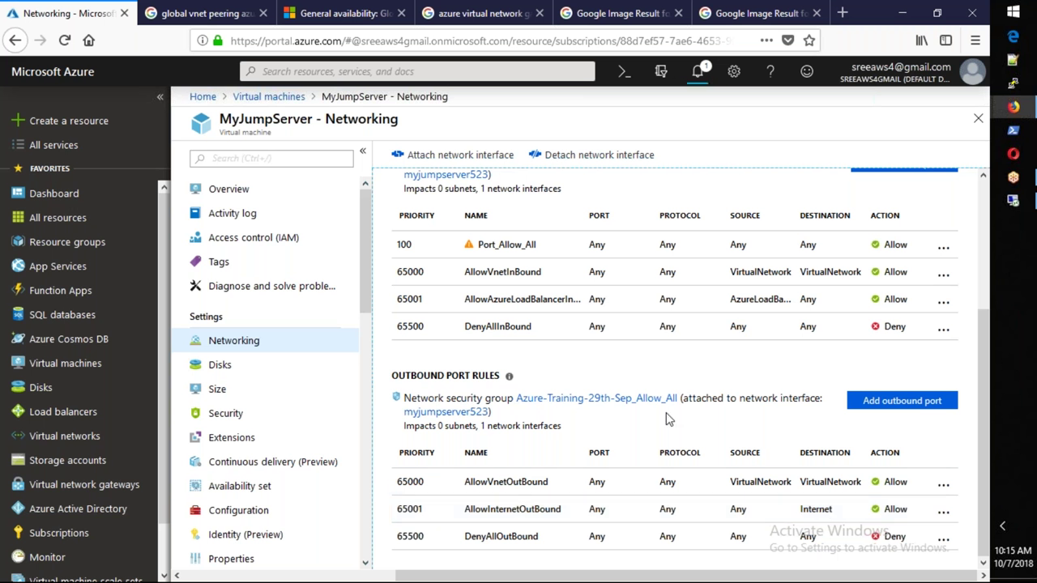
scroll(570, 408, "up", 3)
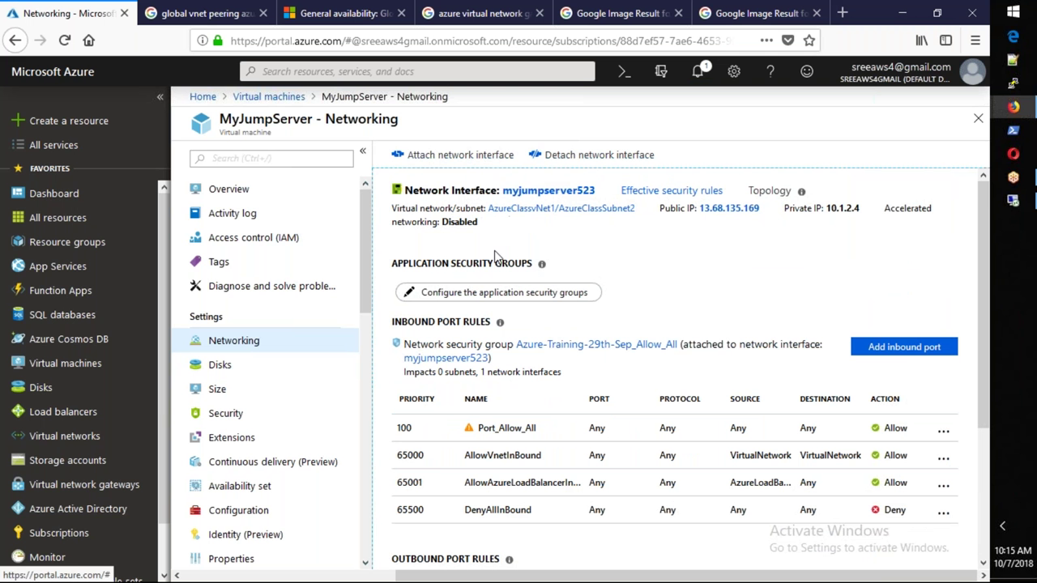
Step: Check that the Azure-Training-29th-Sep_Allow_All security group has no associated subnets
left_click(574, 345)
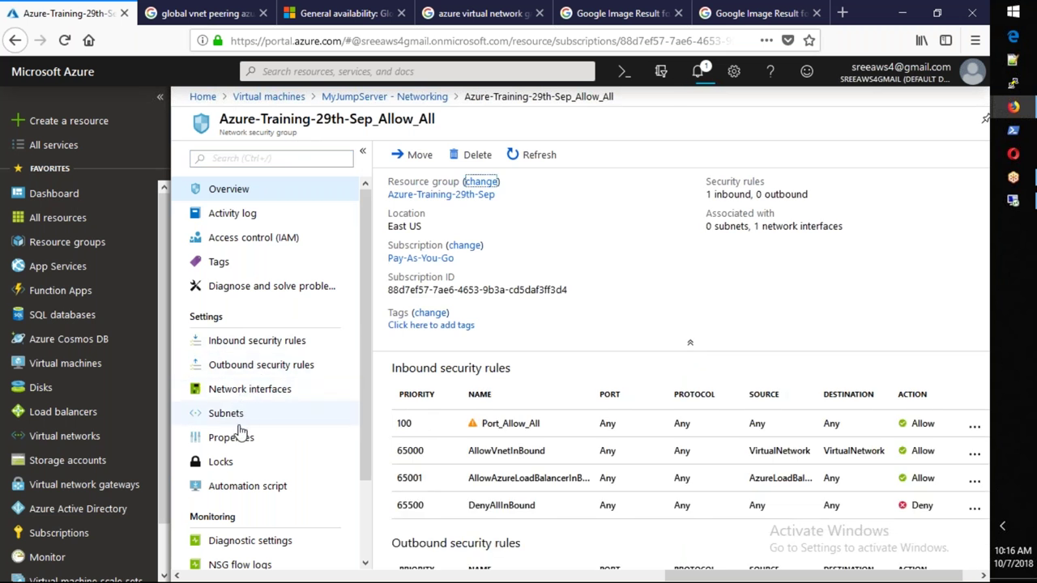
scroll(240, 423, "down", 2)
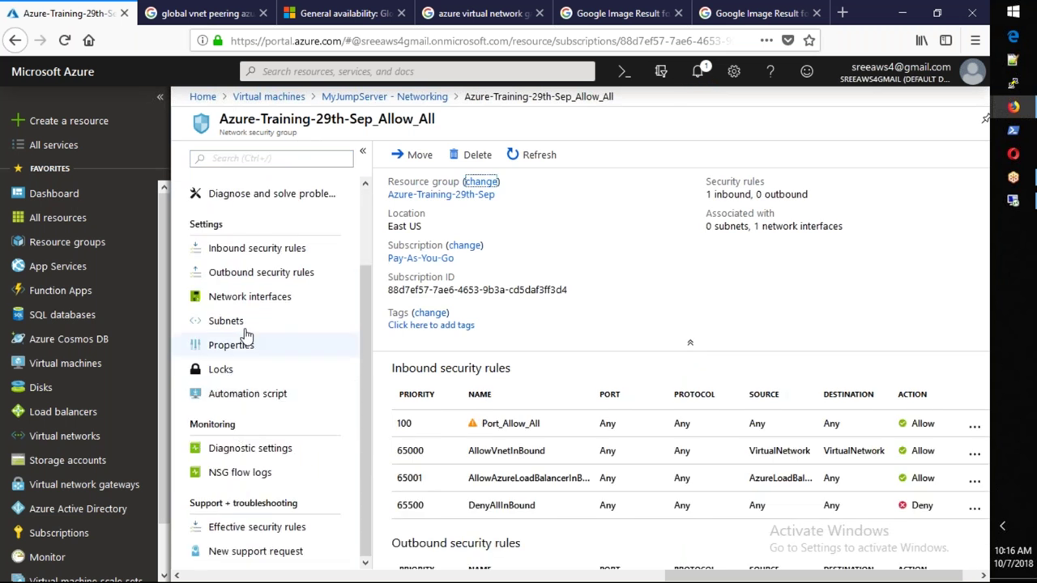
left_click(250, 326)
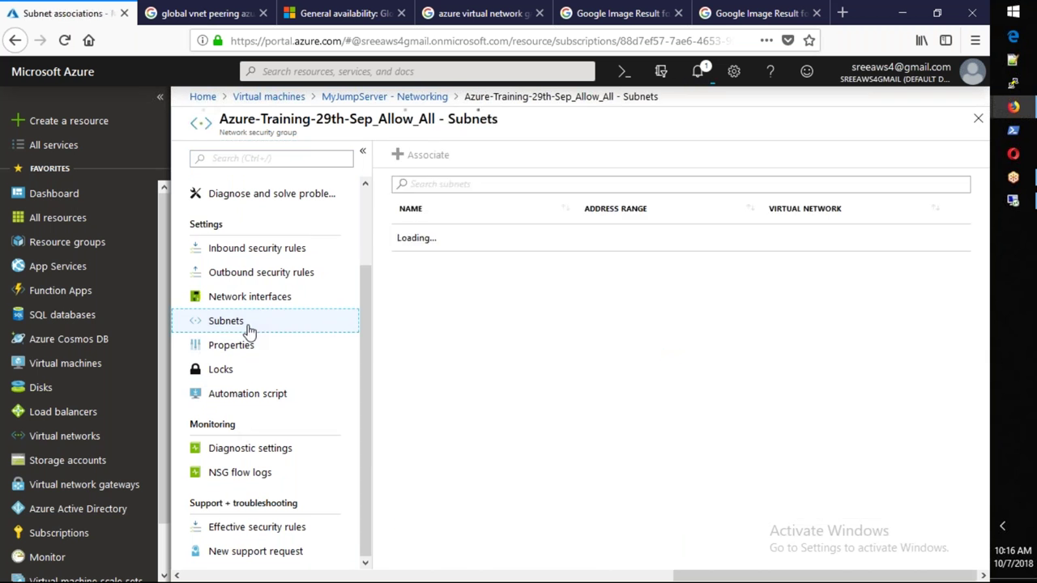
left_click(986, 127)
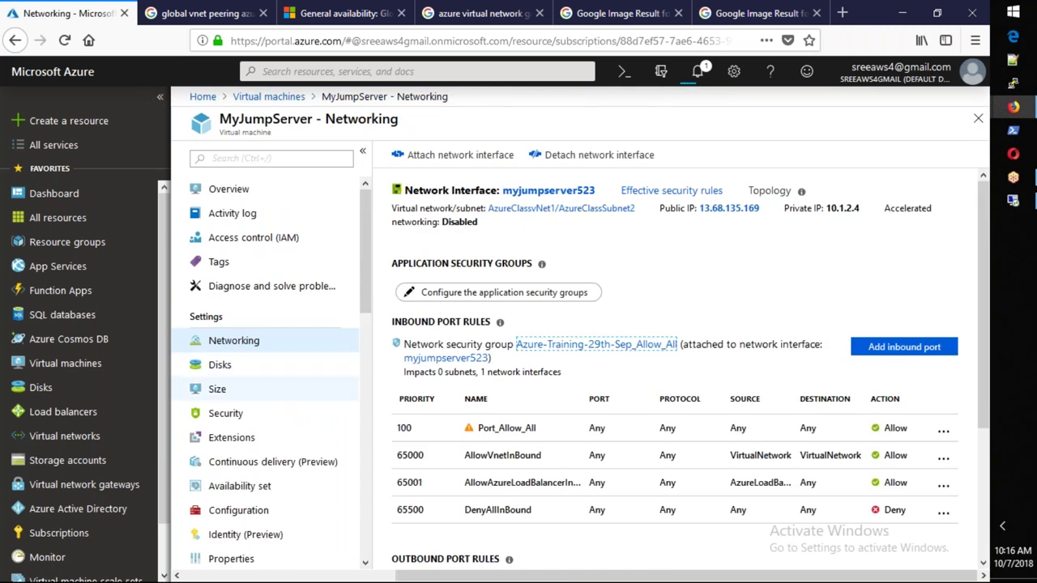
Step: Check MyJumpServer's 30 GiB OS disk and 10 GiB data disk, then bring up the Choose a size list
left_click(266, 381)
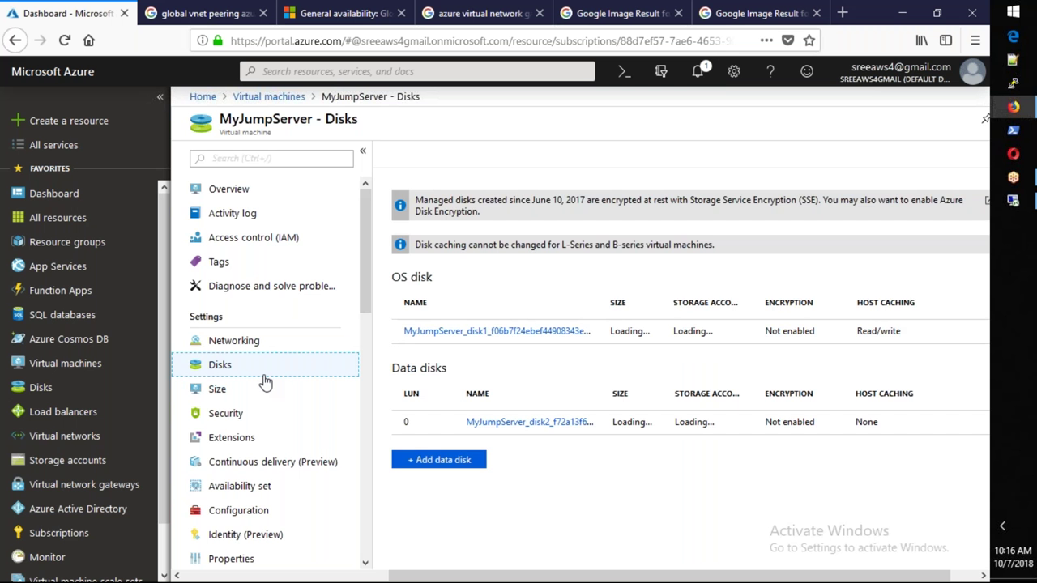
left_click_drag(636, 423, 613, 439)
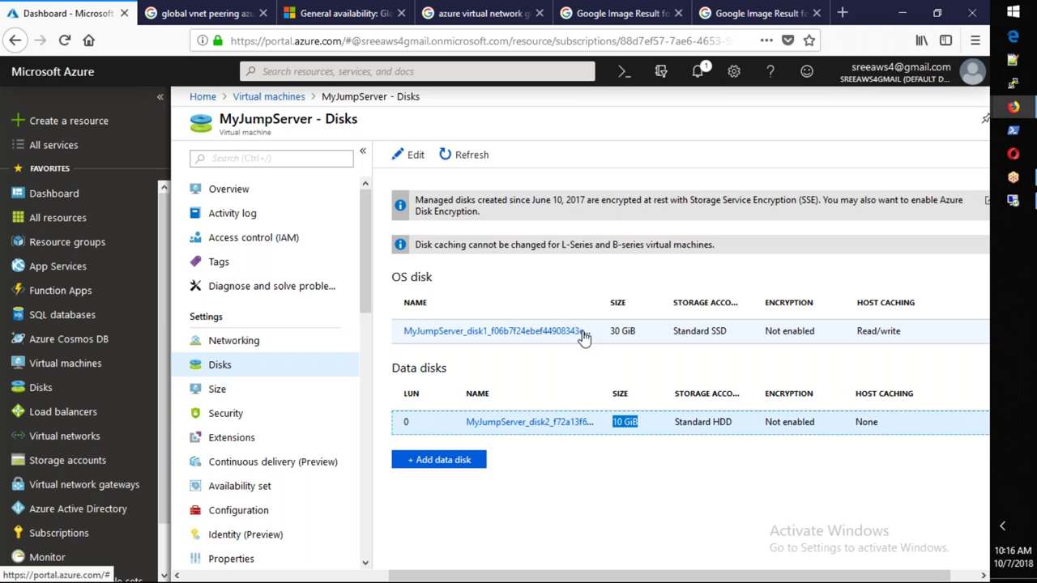
left_click(224, 396)
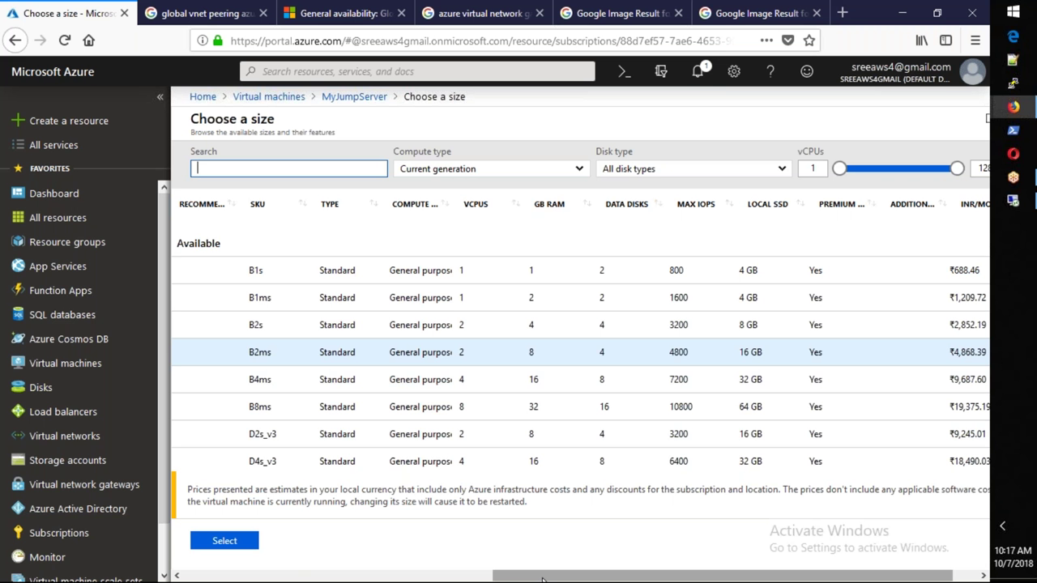
Step: Try the B4ms size but close the size list twice without applying, keeping Standard B2ms
left_click_drag(538, 578, 440, 579)
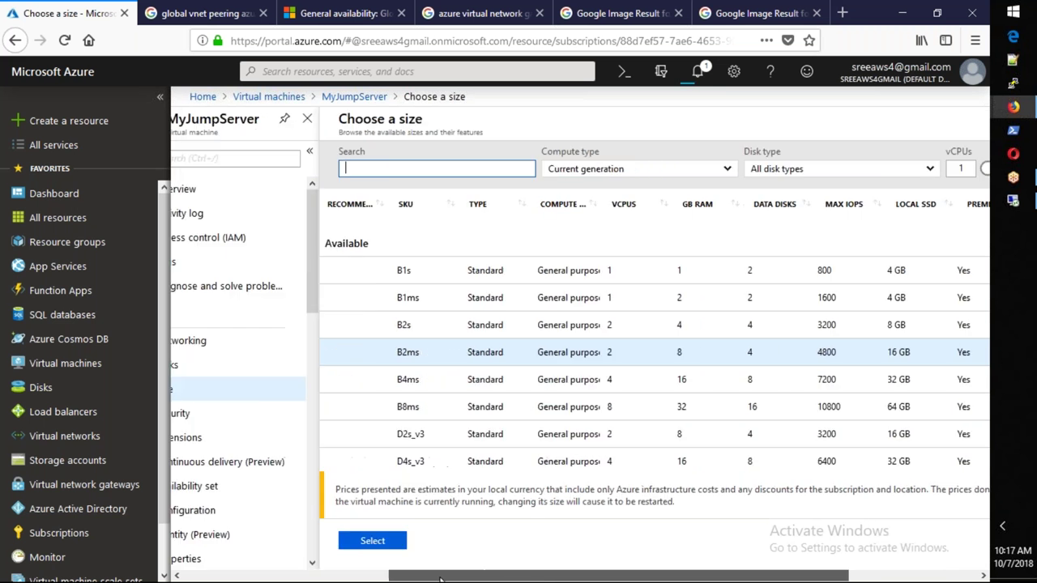
left_click(391, 383)
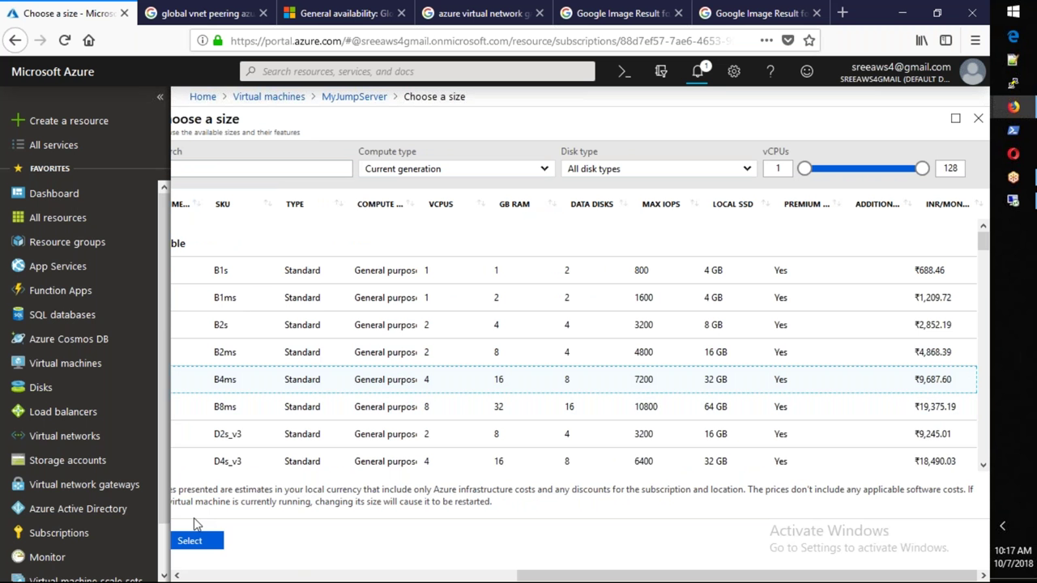
mouse_move(523, 577)
left_mouse_down()
mouse_move(380, 577)
mouse_move(527, 577)
left_mouse_up()
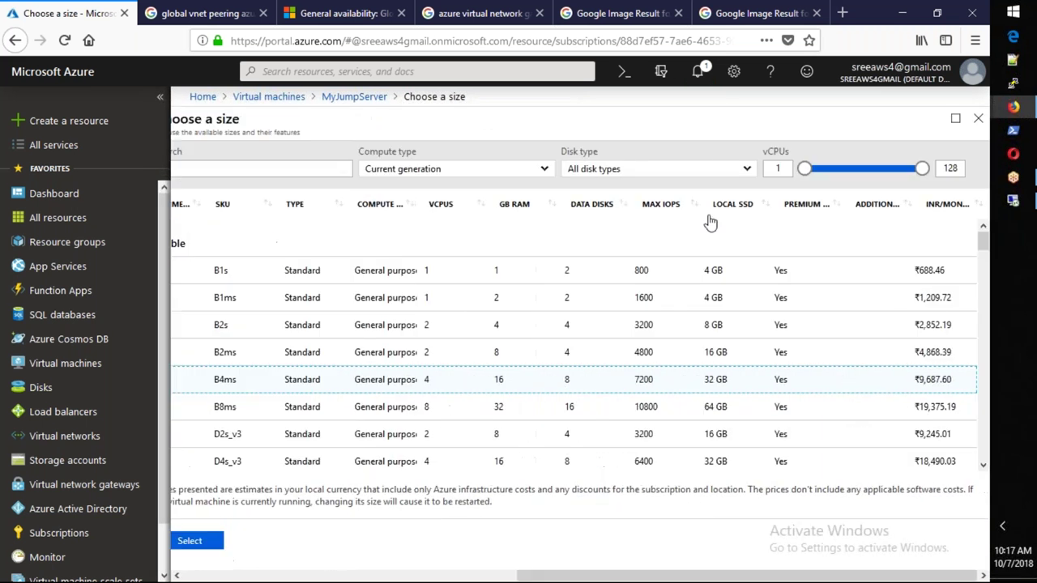
left_click(979, 120)
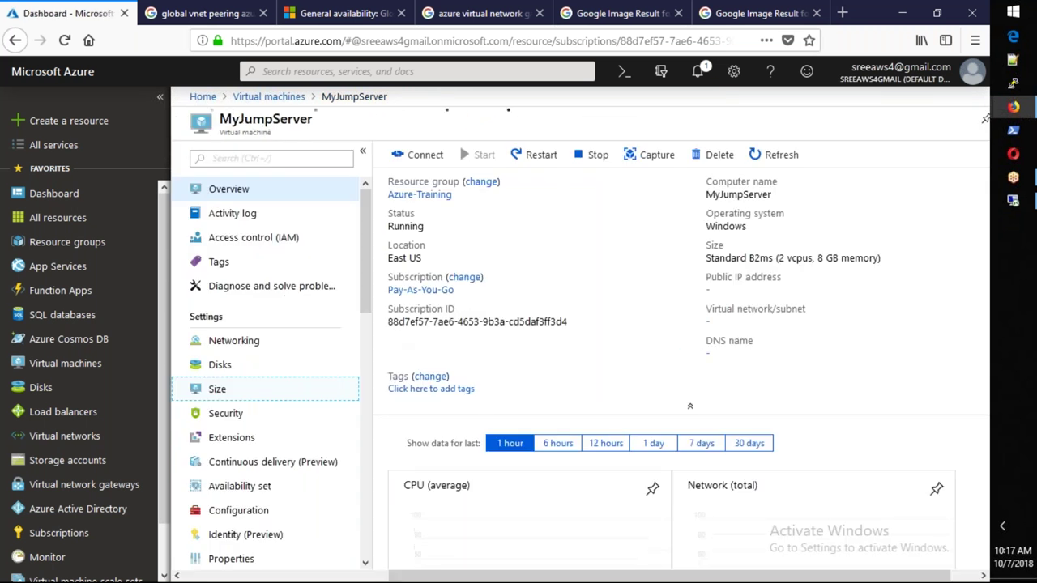
left_click(266, 394)
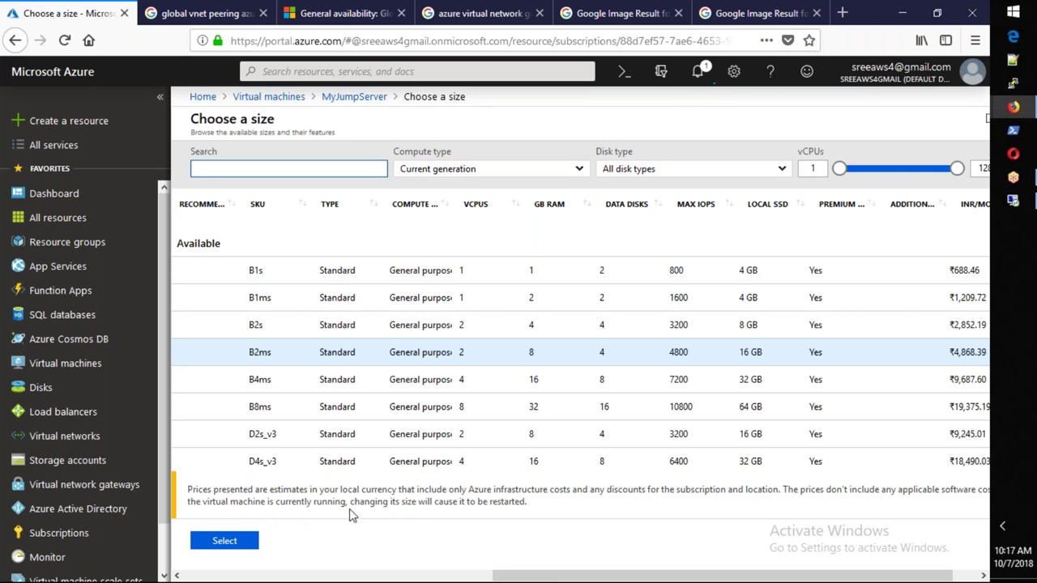
left_click_drag(371, 502, 568, 578)
left_click(977, 116)
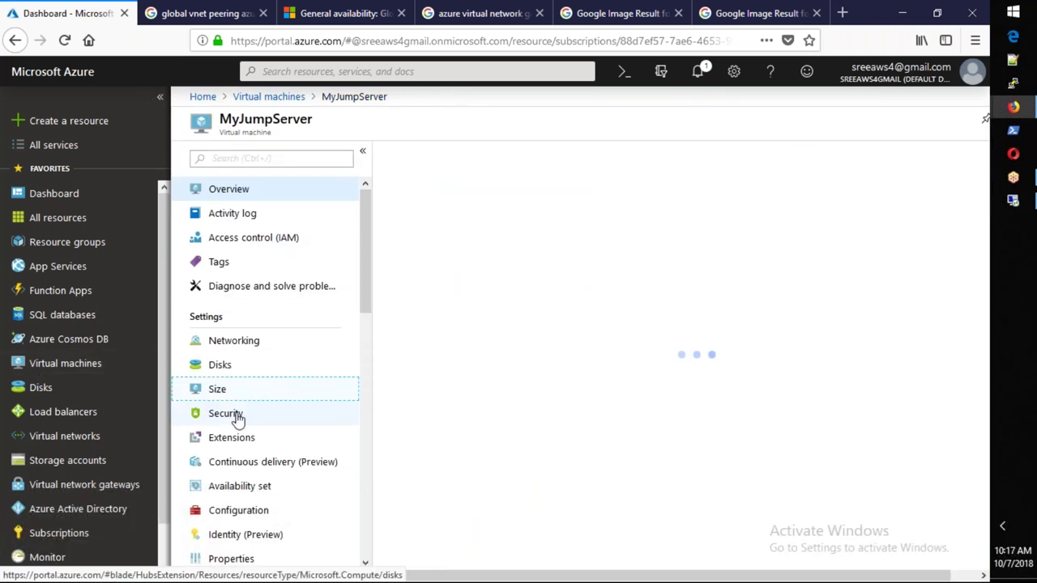
Step: Review MyJumpServer's Security Center banner, Workspace and settings summary, then view its empty Extensions list
left_click(227, 414)
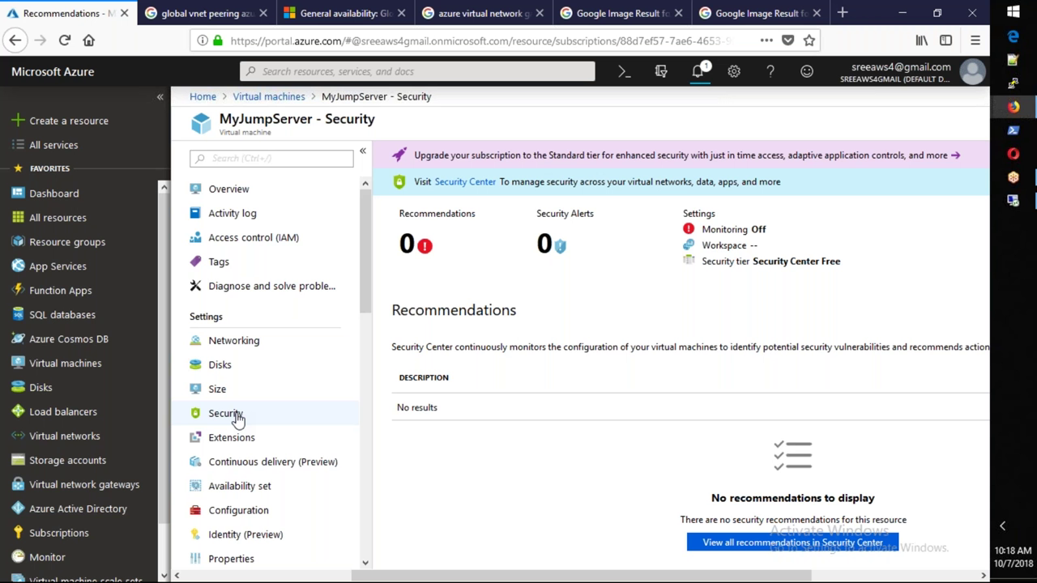
left_click_drag(514, 181, 789, 191)
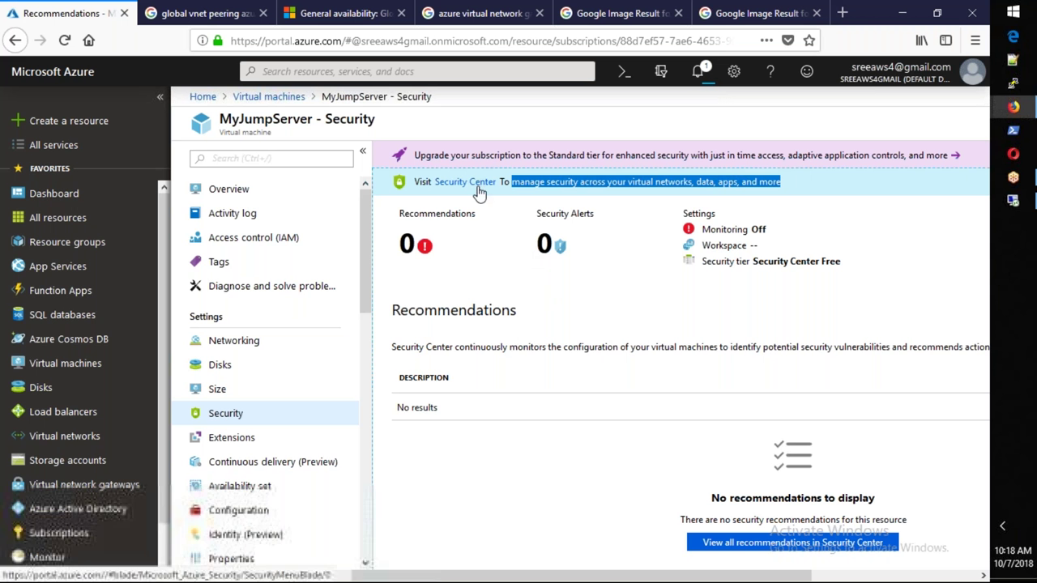
left_click_drag(772, 255, 711, 249)
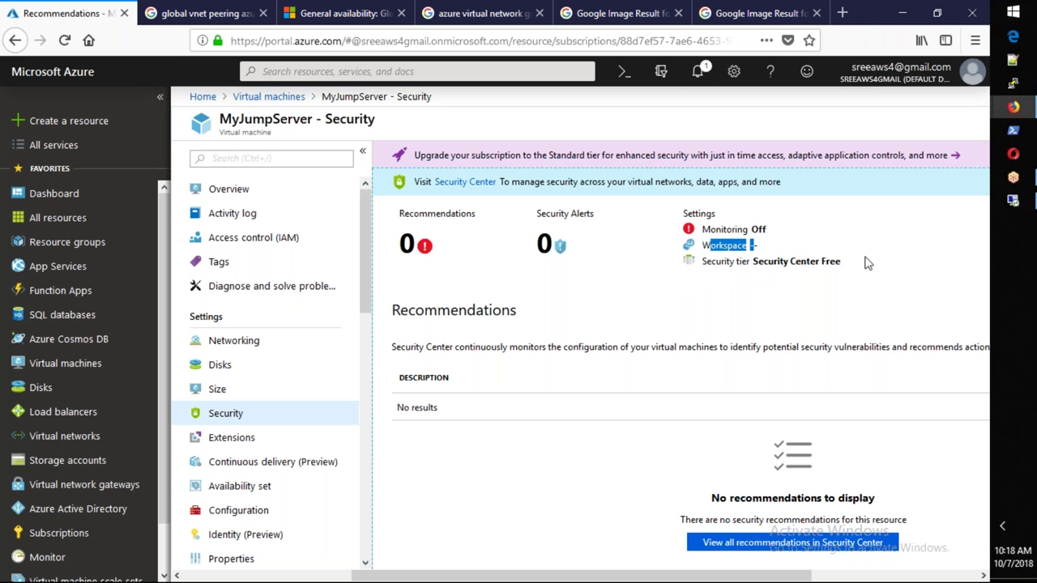
left_click_drag(861, 268, 702, 233)
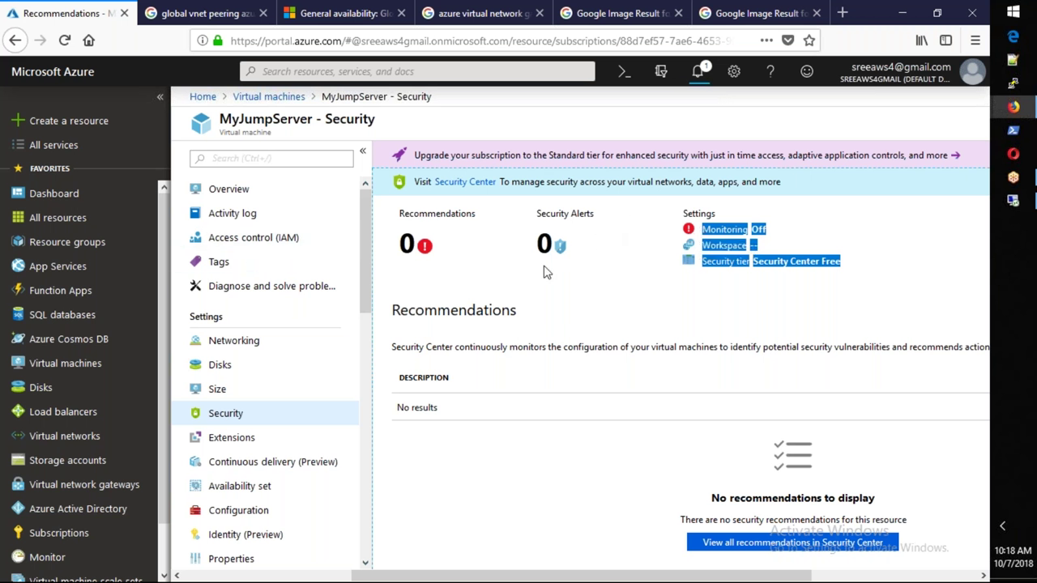
left_click(232, 446)
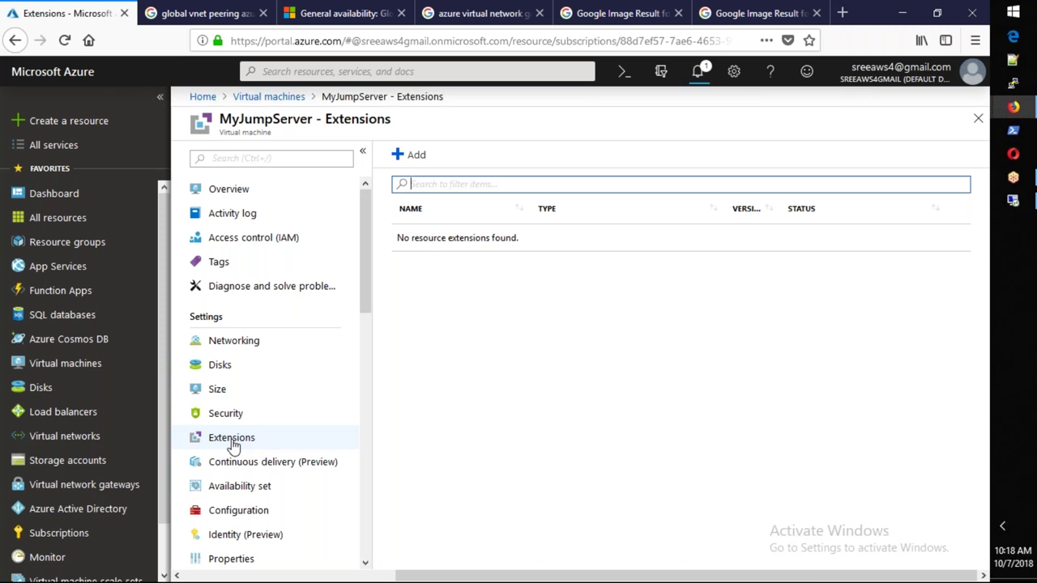
Step: Choose Custom Script Extension from the gallery and reach its install form, leaving the script file unset
left_click(414, 158)
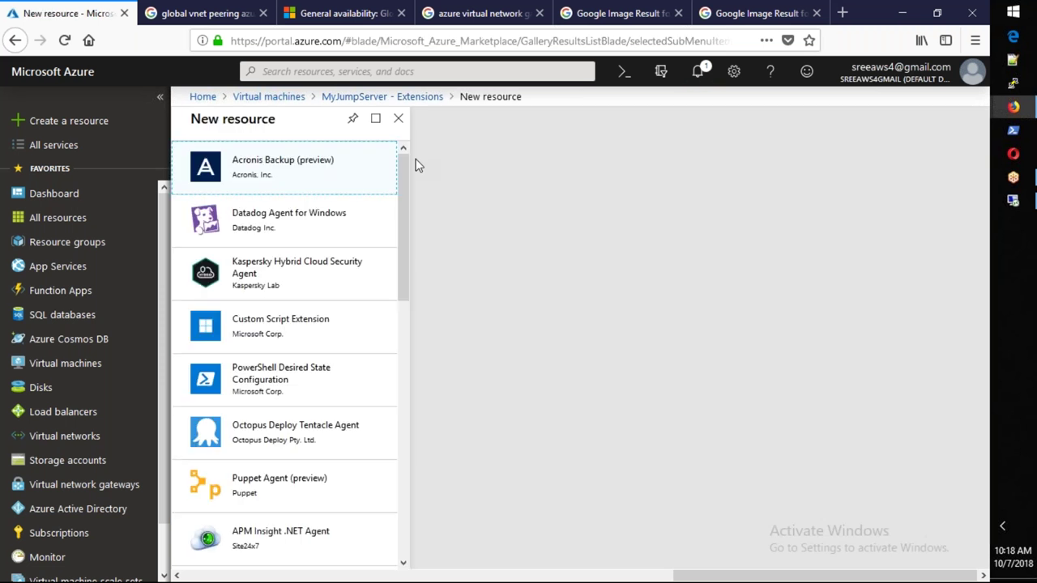
scroll(331, 241, "down", 1)
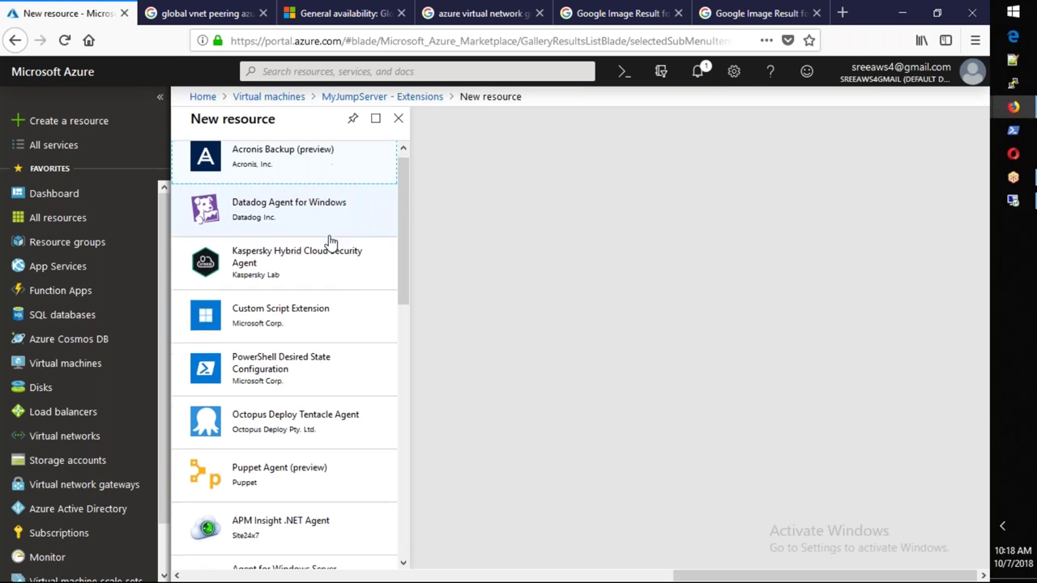
scroll(331, 243, "down", 1)
left_click(331, 241)
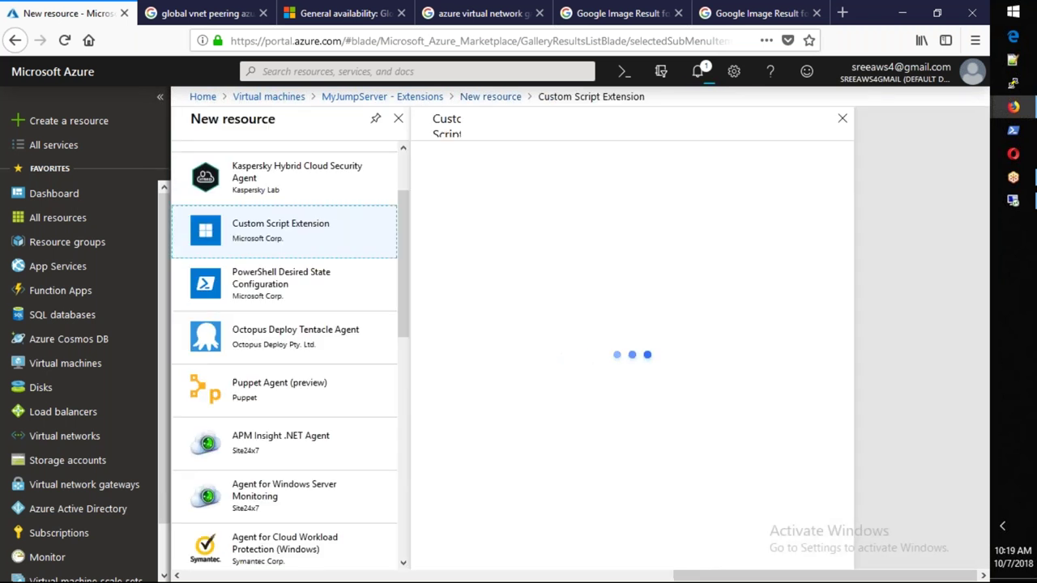
left_click(462, 531)
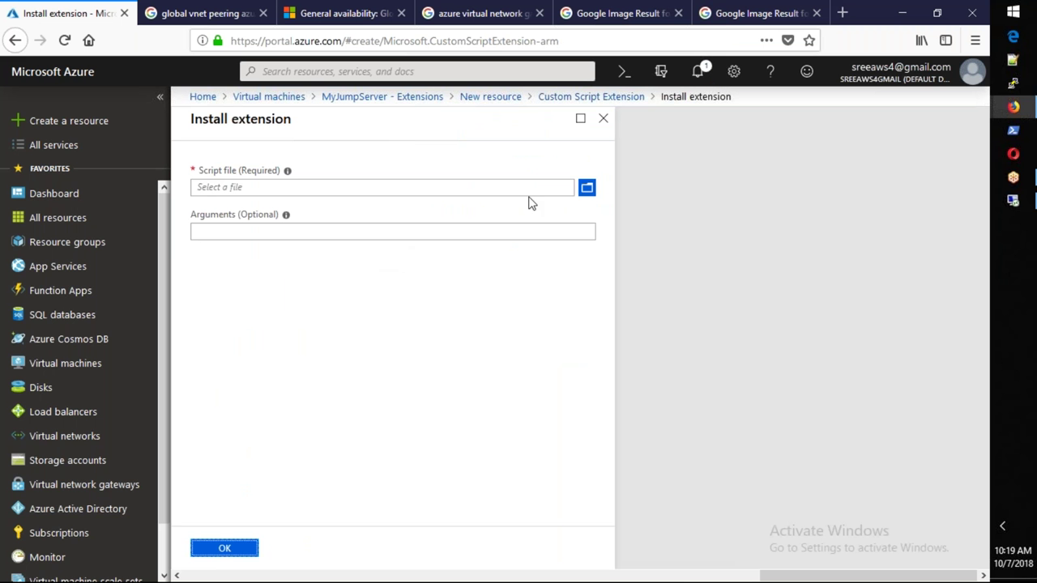
left_click(585, 191)
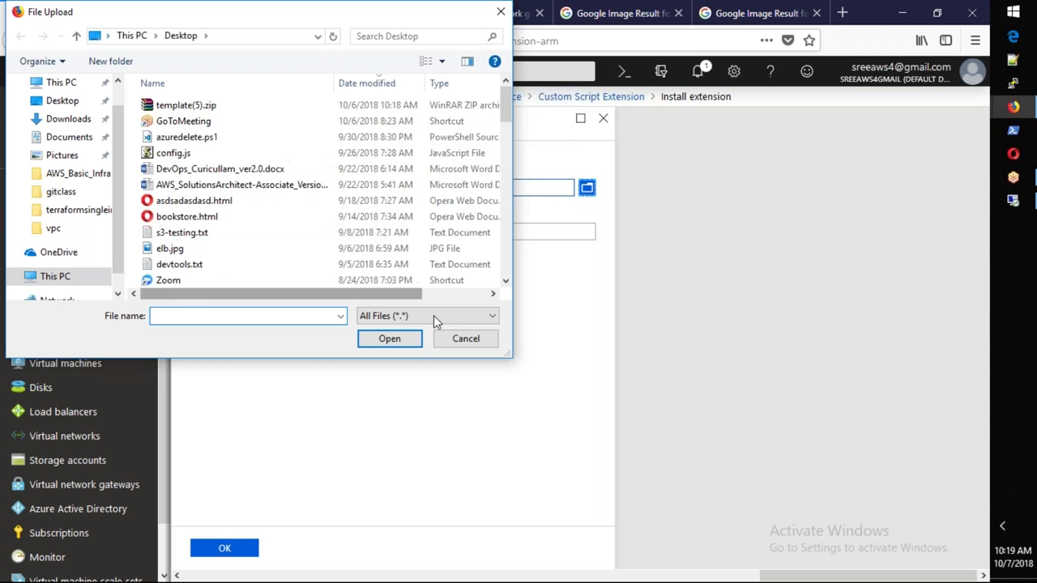
left_click(466, 339)
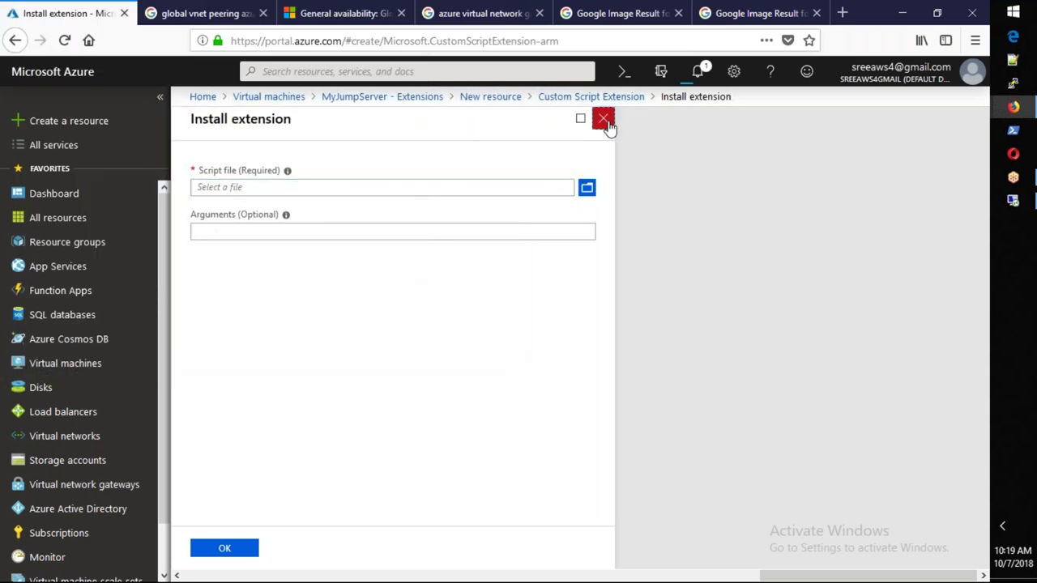
left_click(603, 118)
Step: Close the Custom Script details and browse the Acronis Backup, Kaspersky and Puppet Agent extensions
left_click(843, 118)
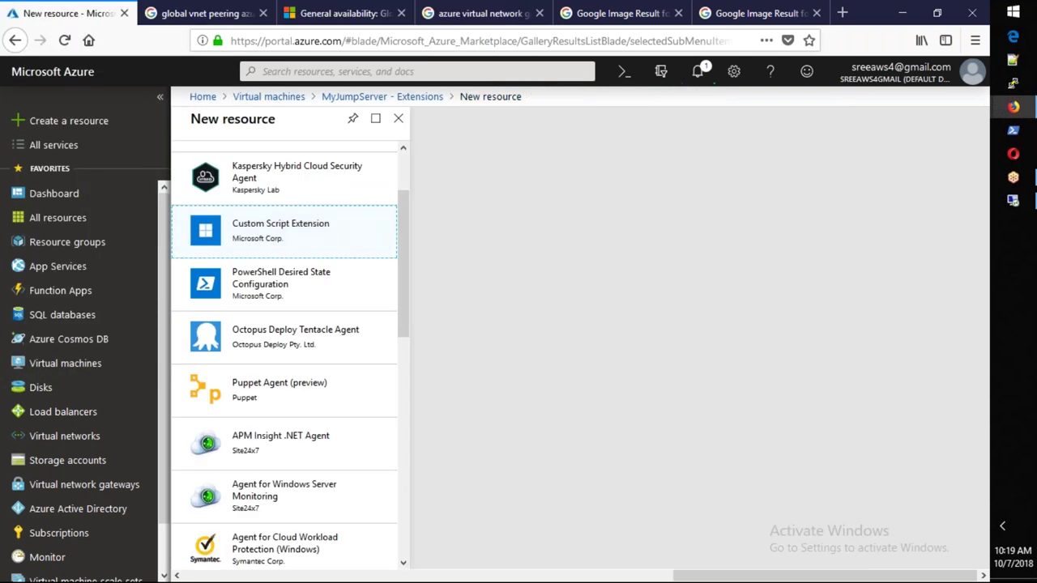
scroll(333, 299, "down", 4)
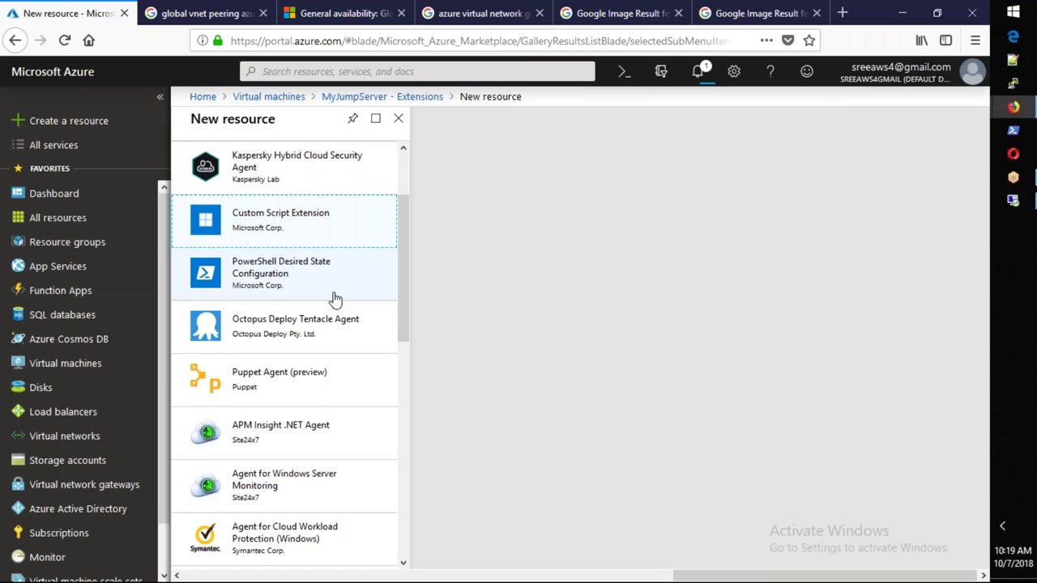
scroll(337, 300, "down", 3)
scroll(334, 314, "down", 2)
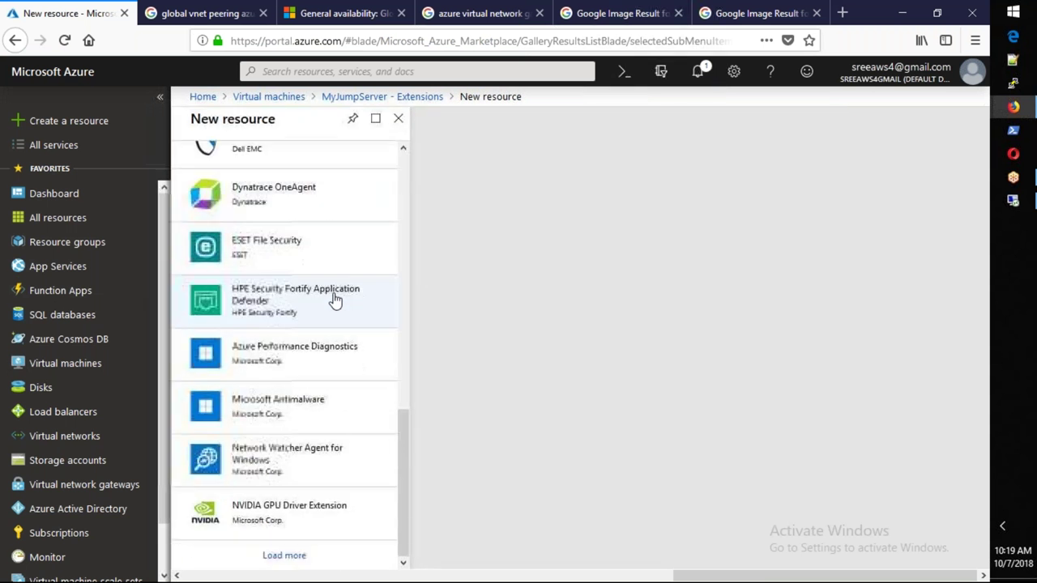
scroll(345, 389, "up", 5)
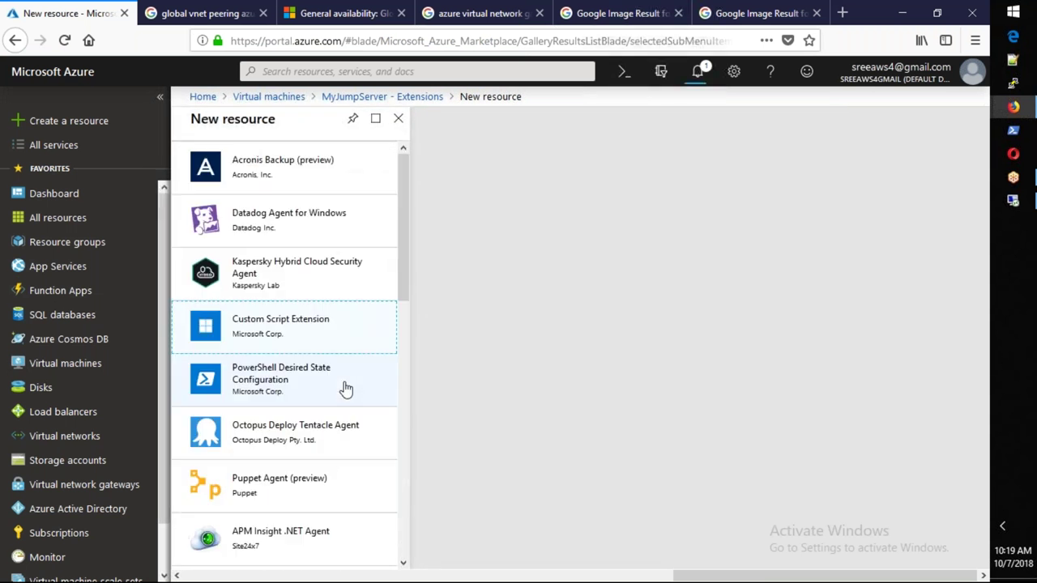
left_click(316, 171)
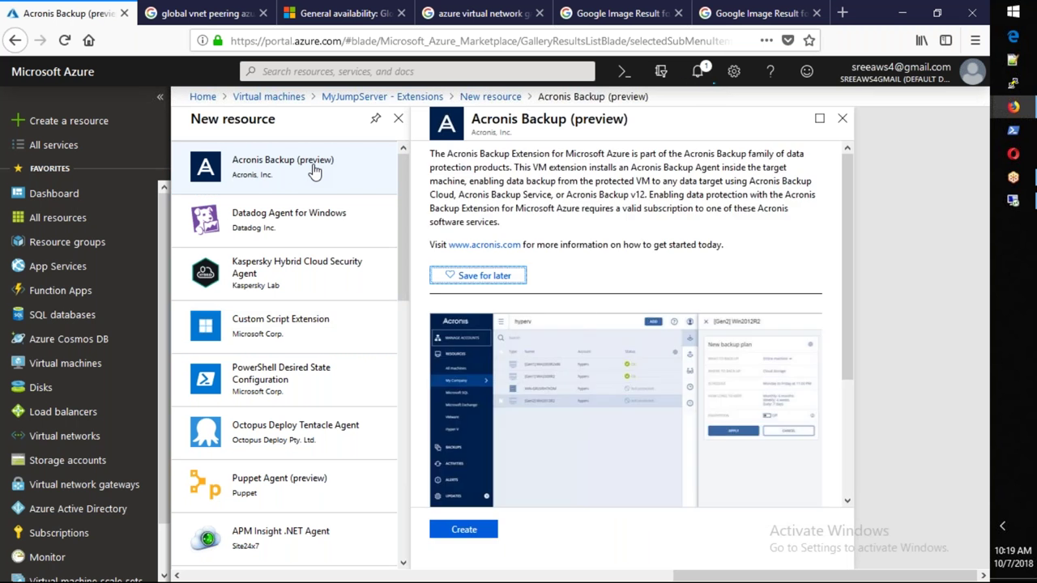
left_click(308, 288)
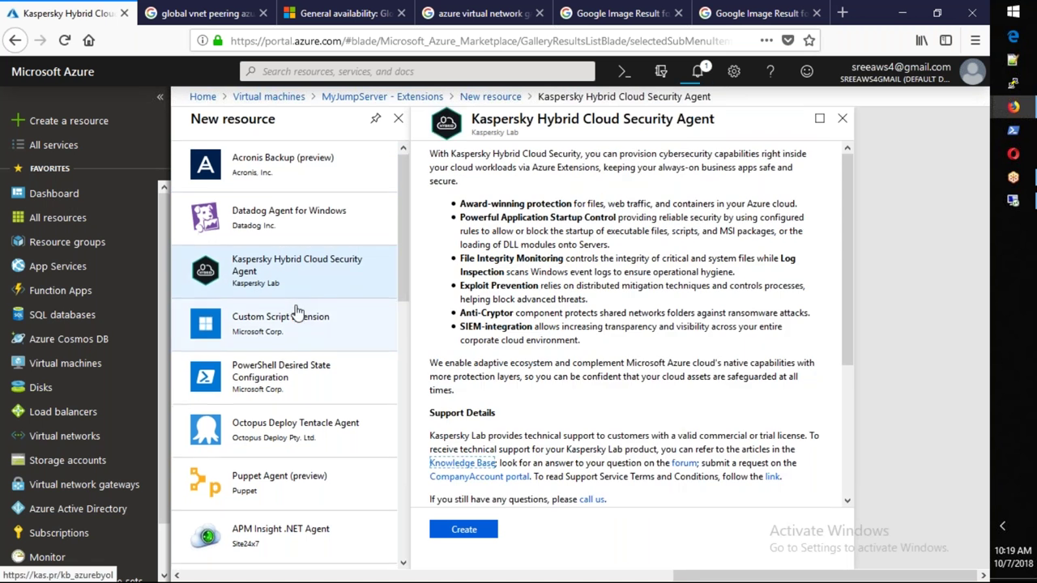
scroll(296, 313, "down", 5)
scroll(298, 312, "up", 3)
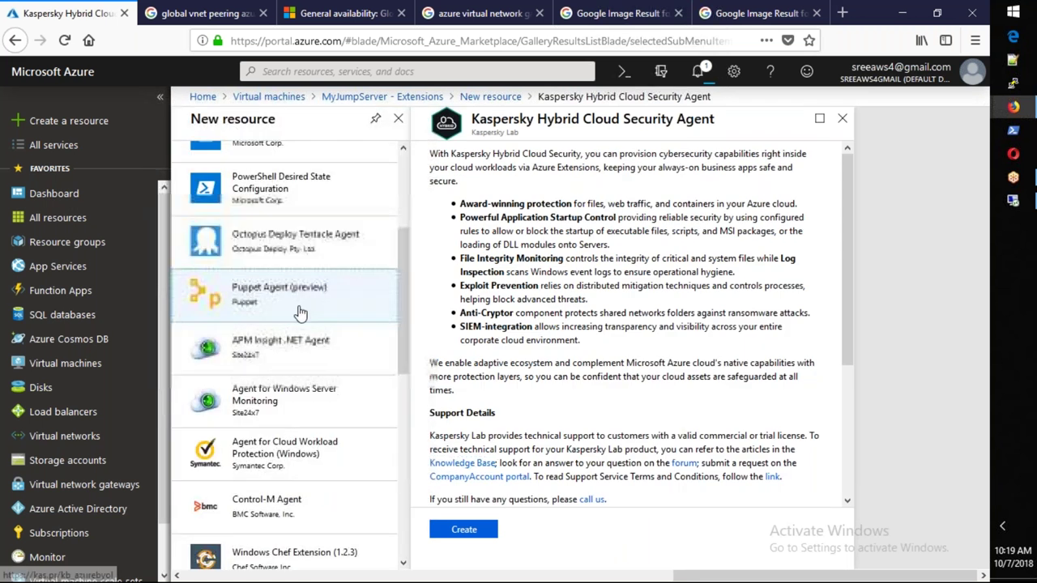
left_click(298, 312)
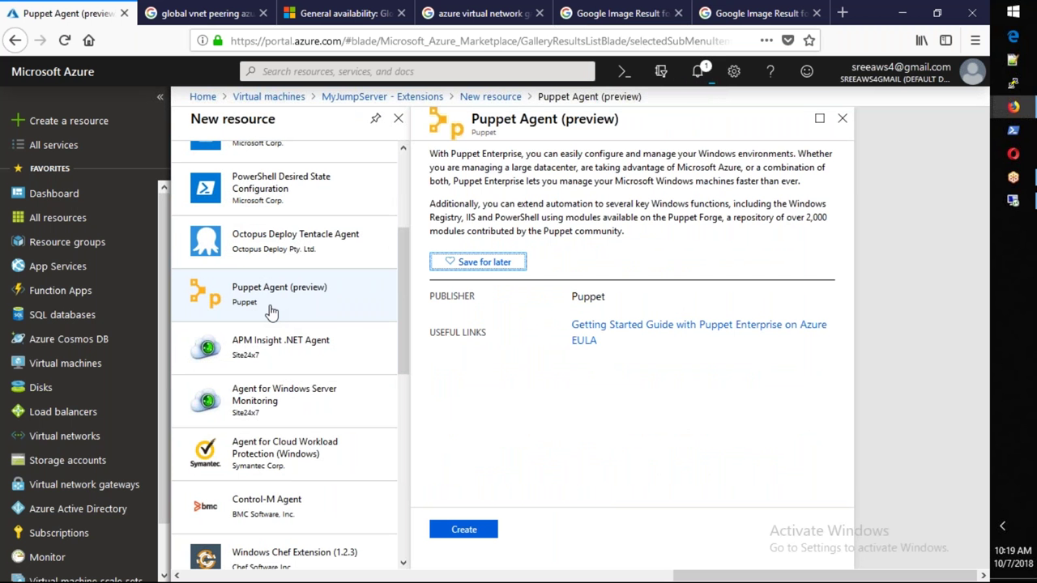
Step: Open the Puppet Agent install form, then close it, its details and the gallery without installing
left_click(485, 534)
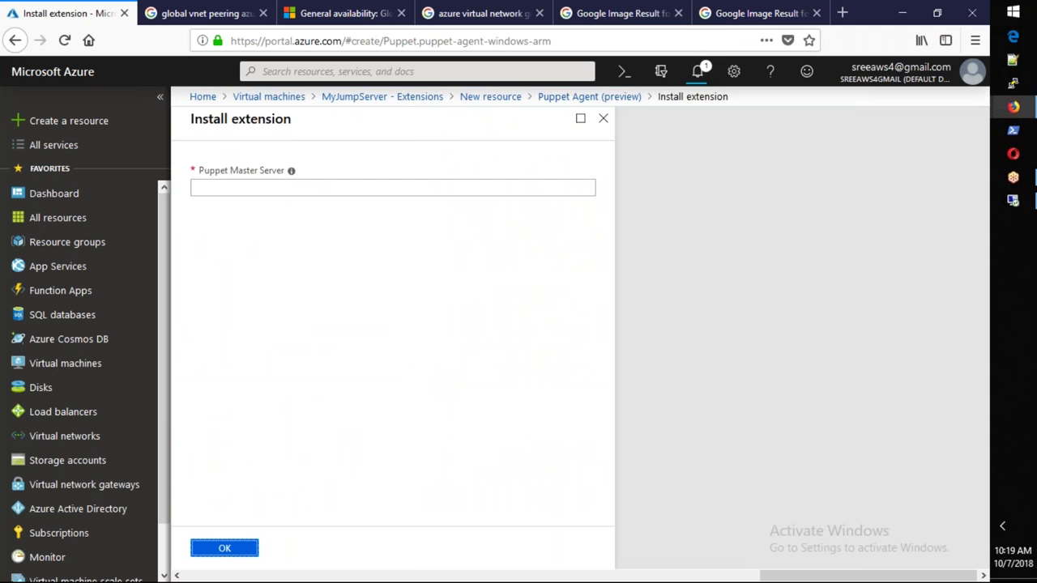
left_click(281, 185)
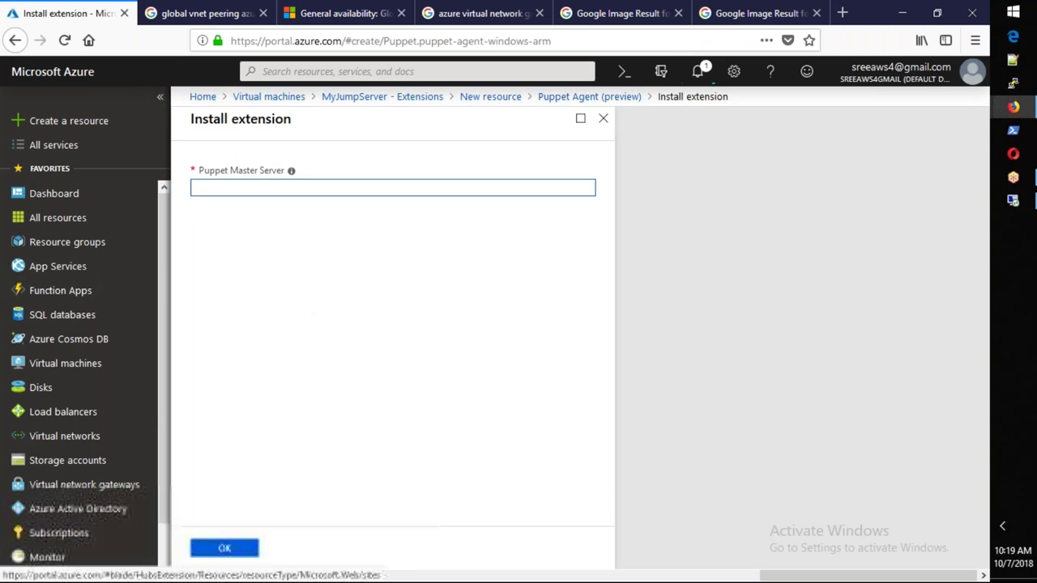
left_click(603, 118)
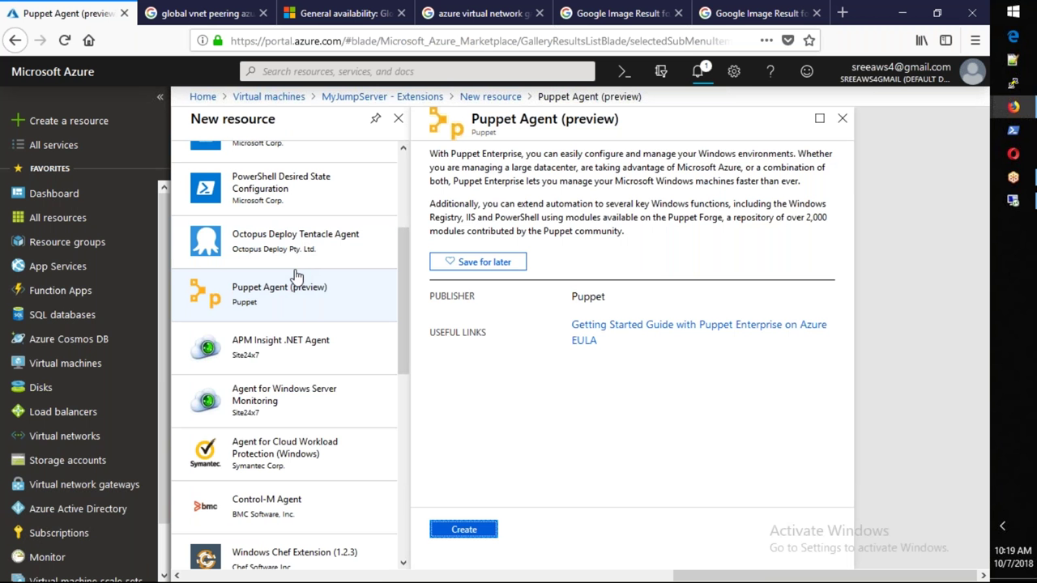
scroll(292, 283, "down", 3)
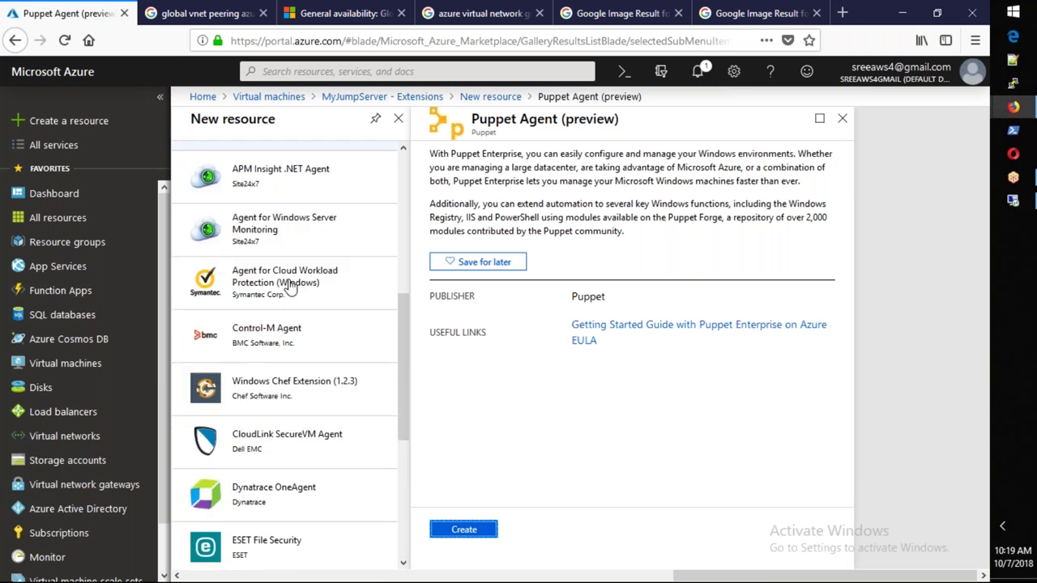
scroll(288, 288, "up", 5)
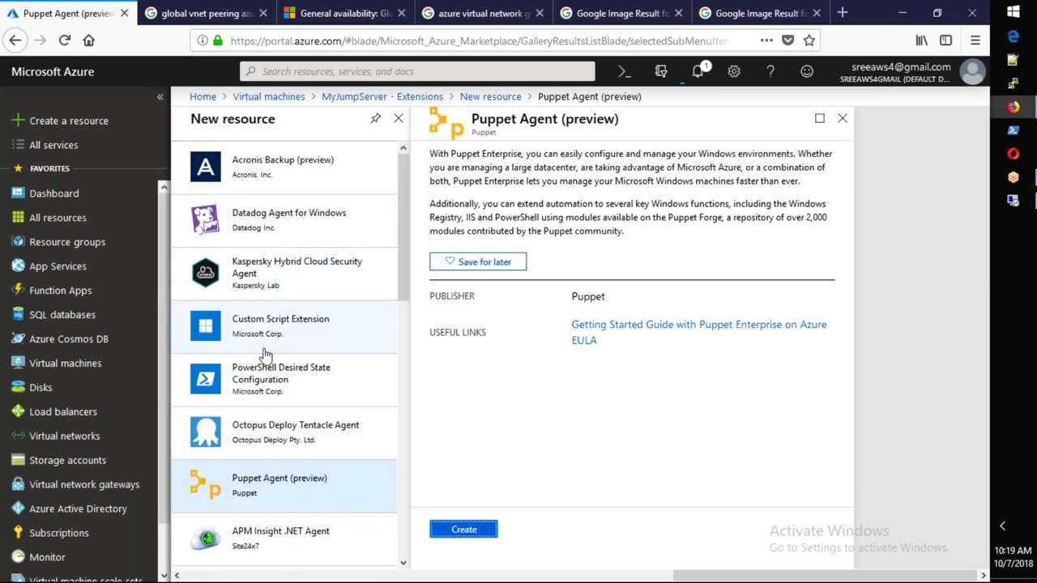
left_click(843, 119)
left_click(398, 119)
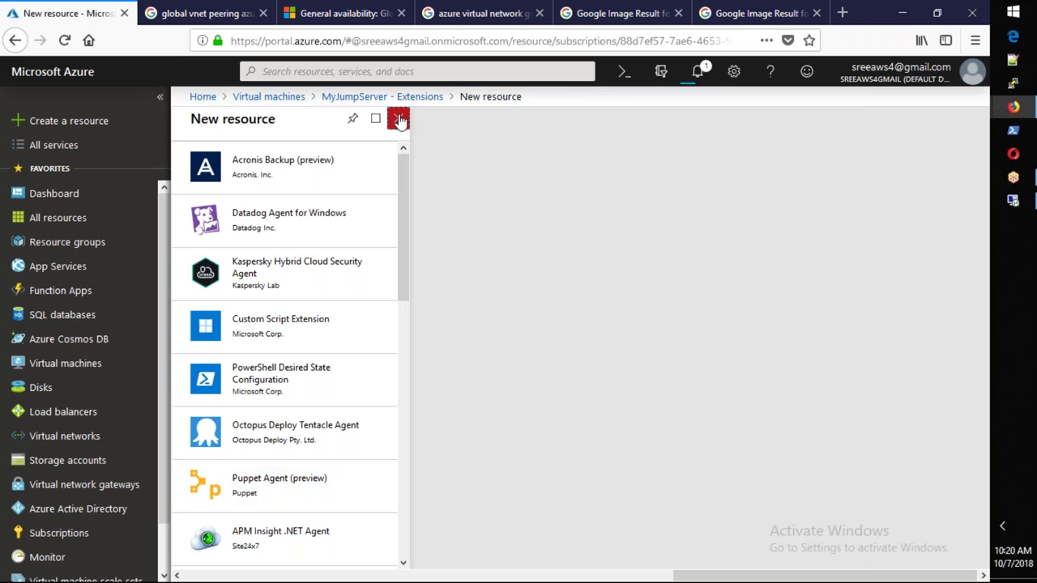
Step: Read MyJumpServer's Continuous delivery (Preview) description, then return to the 'global vnet peering azure' results
left_click(269, 470)
left_click(269, 470)
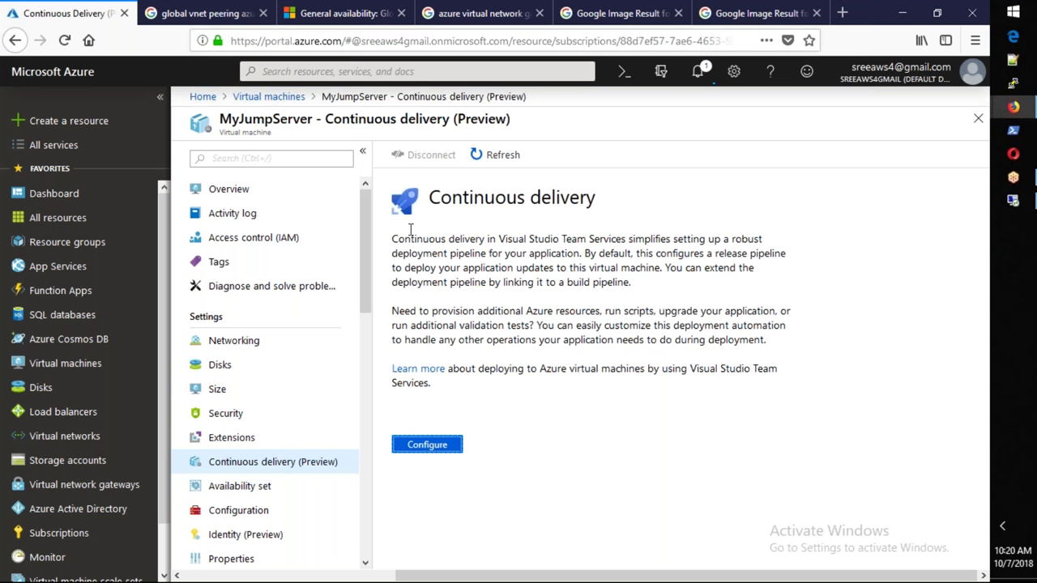
left_click_drag(398, 238, 753, 240)
left_click_drag(565, 243, 553, 268)
left_click(222, 21)
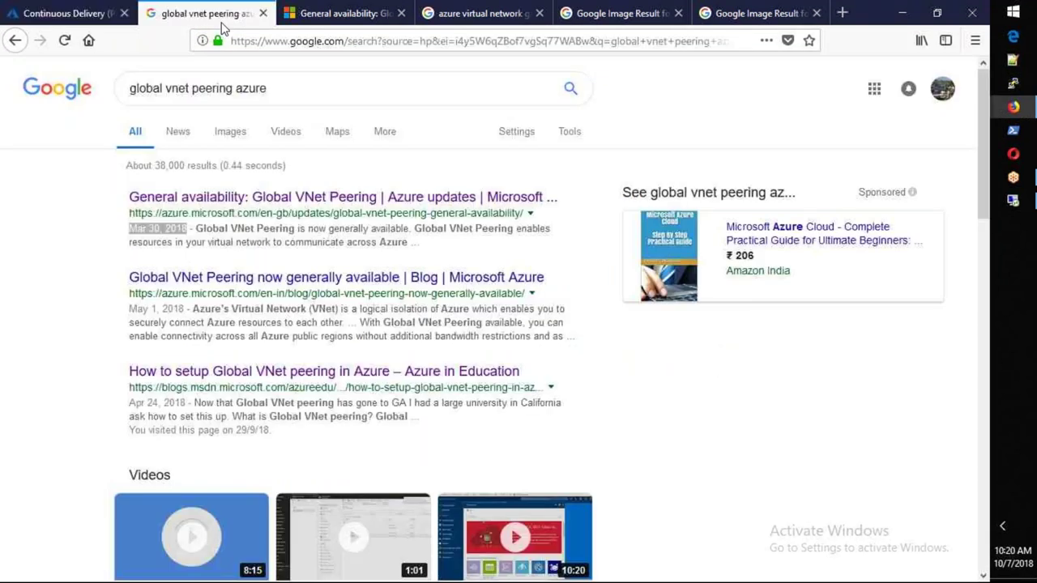
Step: Search Google for 'azure devops' from the address bar
left_click(286, 41)
type("azure ed")
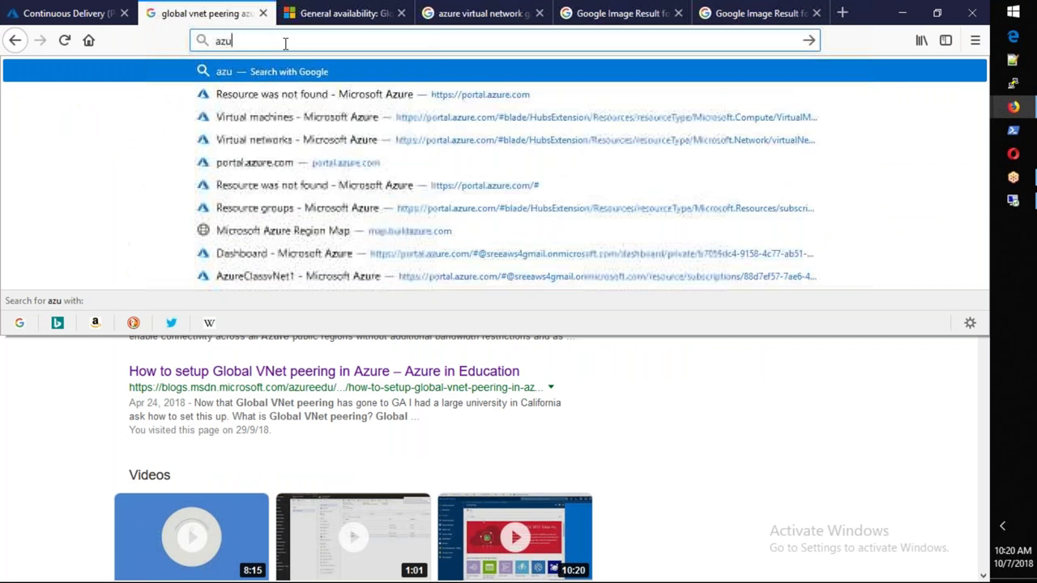
key("BackSpace")
key("BackSpace")
type("de")
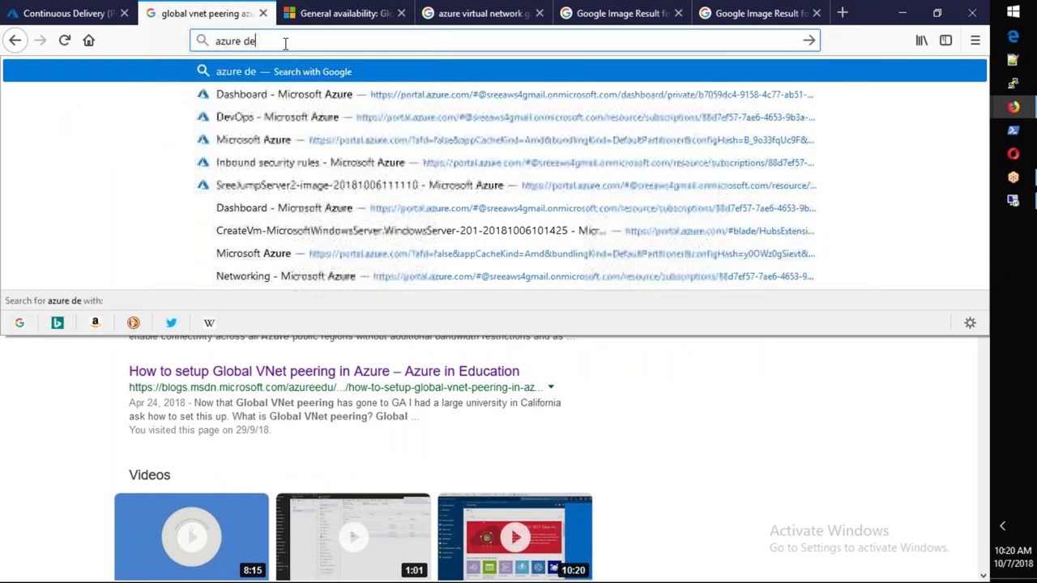
key("Down")
key("Return")
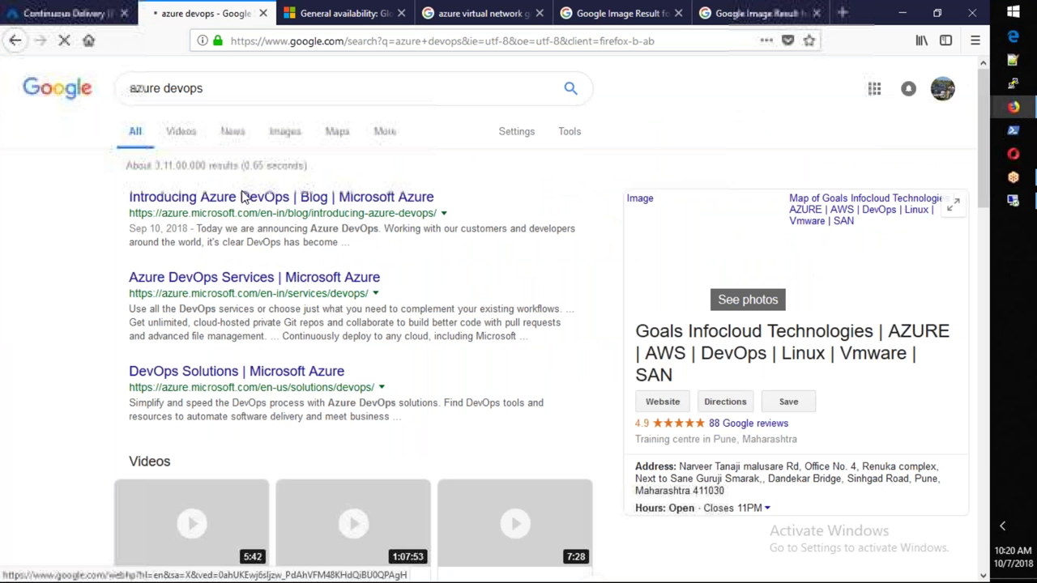
Step: Go to devops.azure.com and start the free Azure DevOps sign-up
left_click(261, 41)
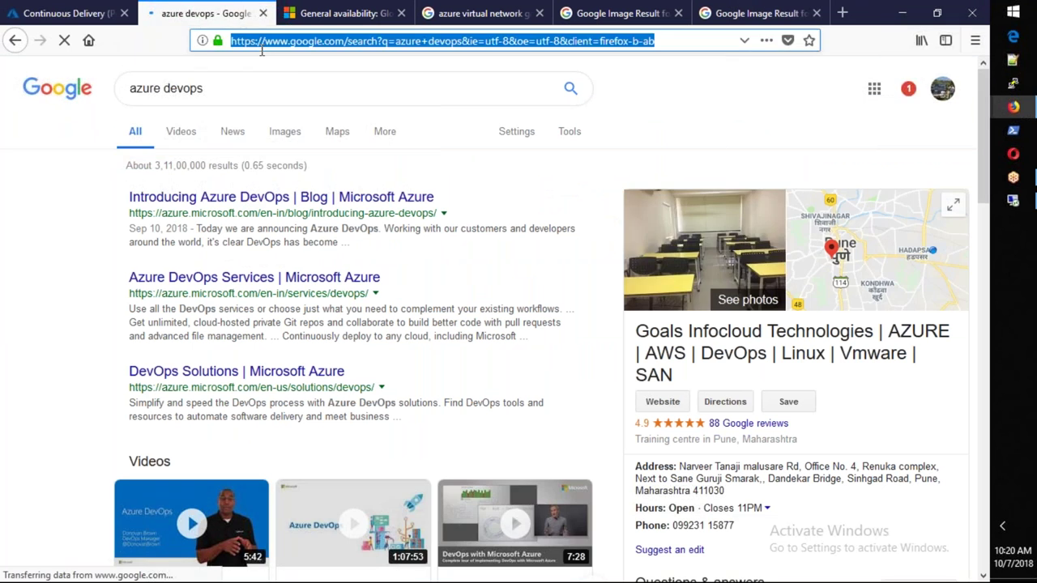
type("devops.a")
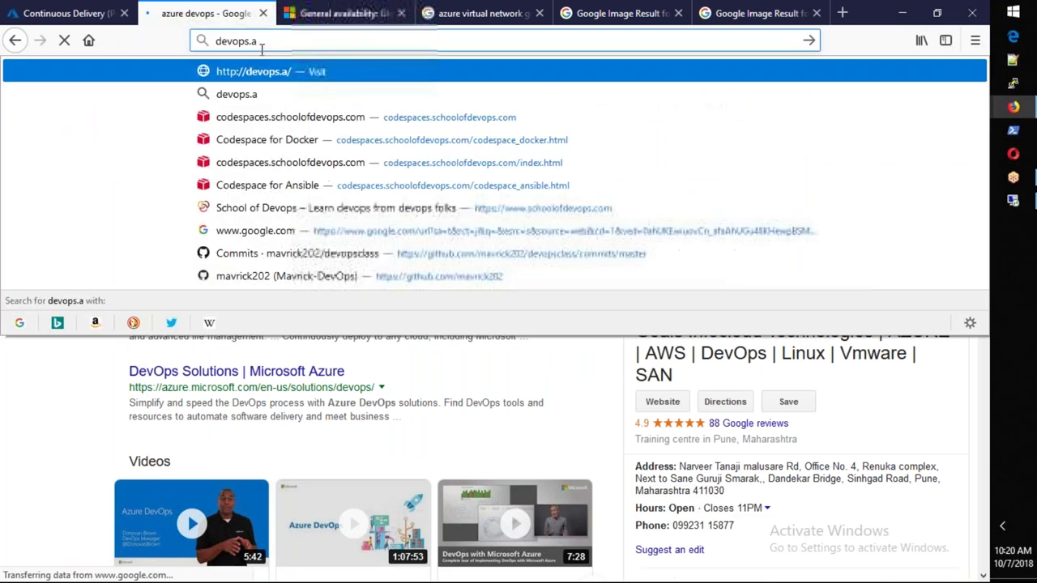
type("zure.")
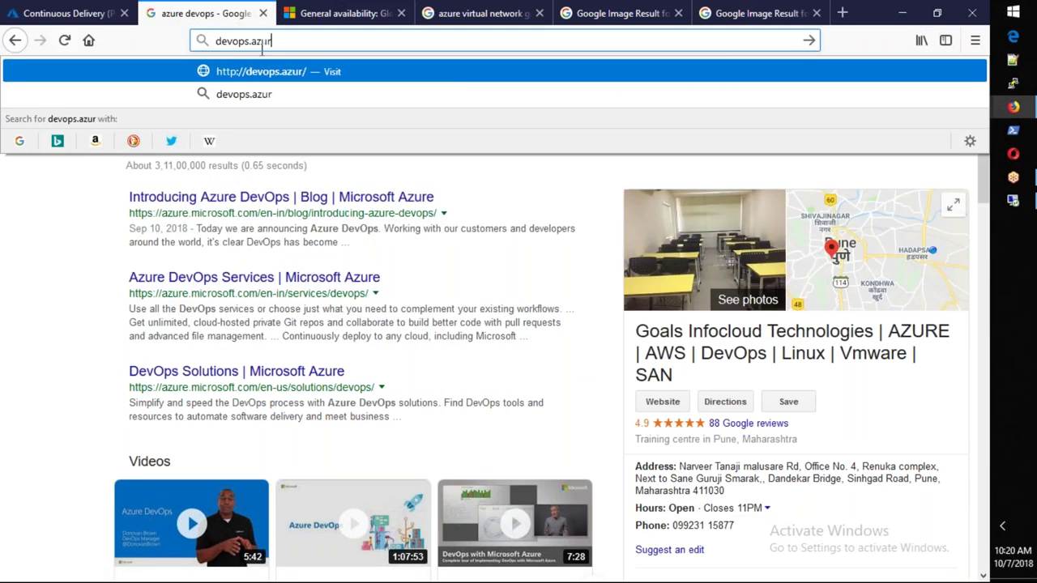
type("com")
key("Return")
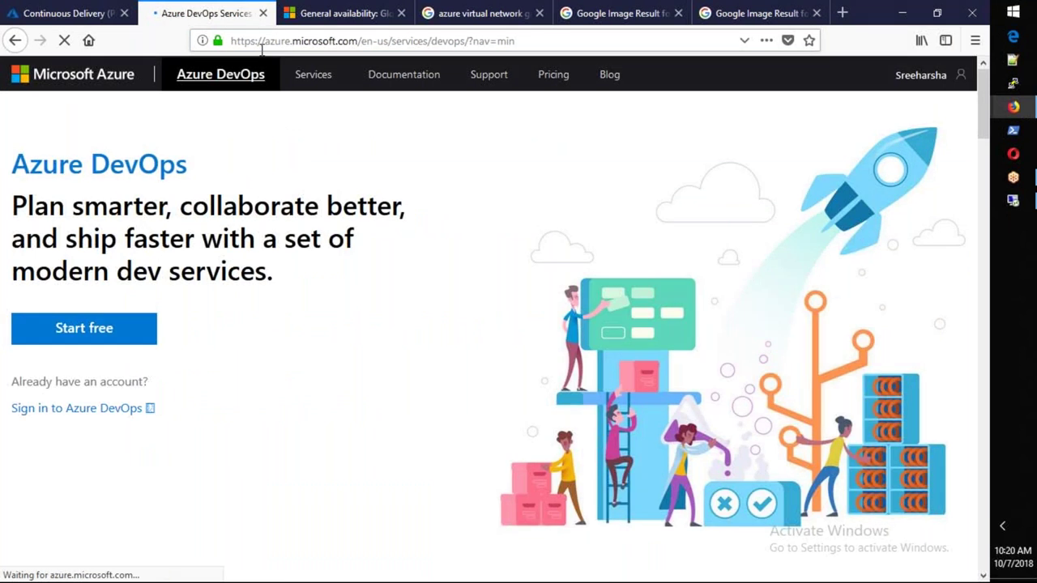
left_click(102, 346)
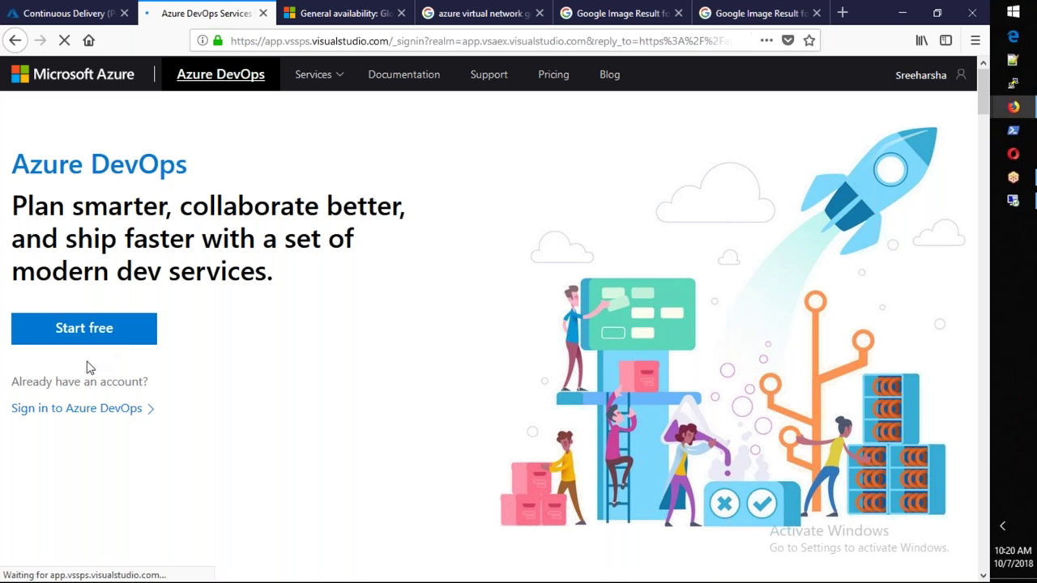
Step: Confirm MyJumpServer has no availability set, then switch to the 'azure virtual network gateway' image results
left_click(90, 18)
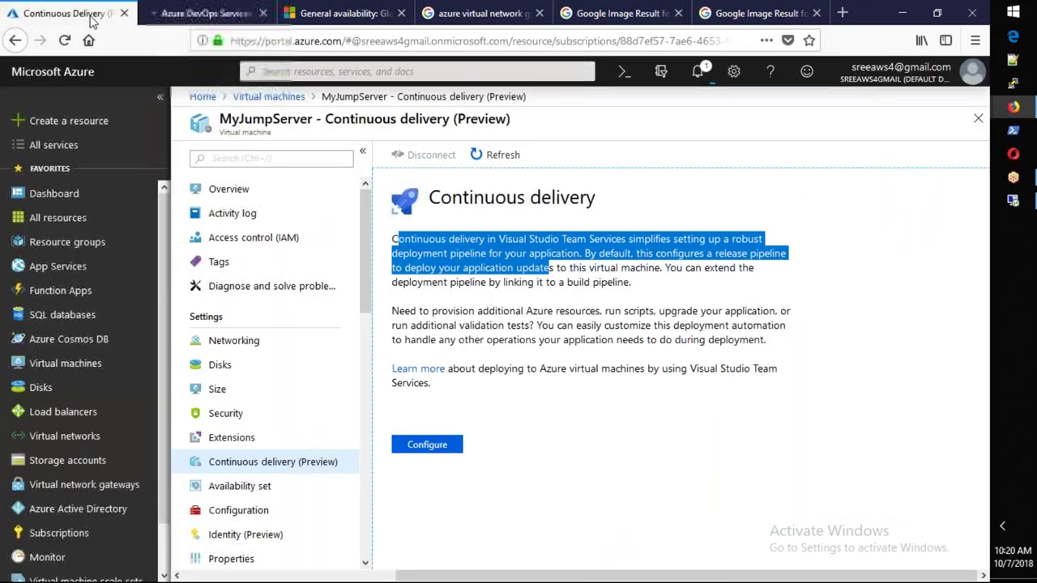
left_click(219, 18)
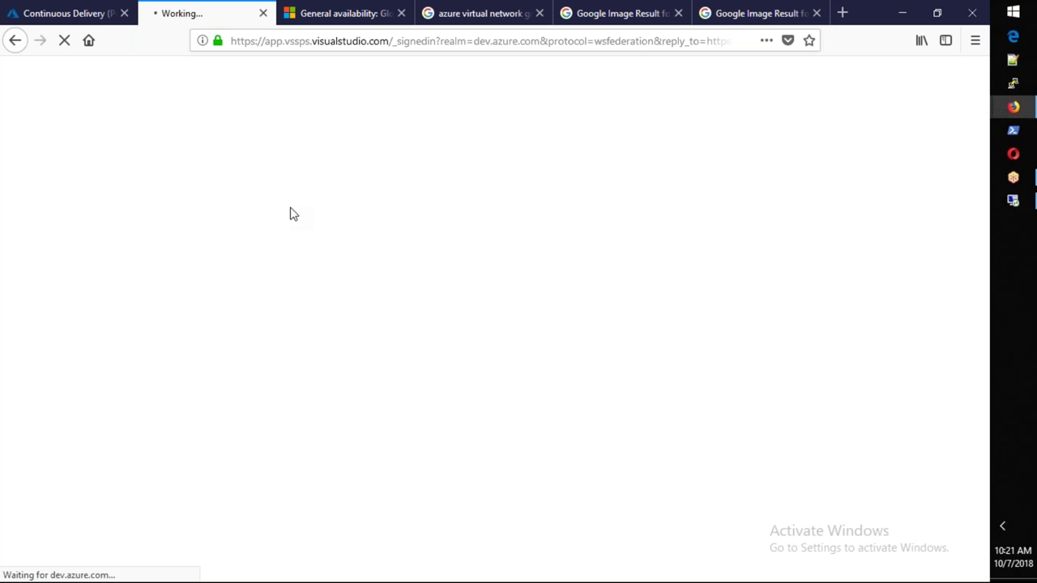
left_click(84, 16)
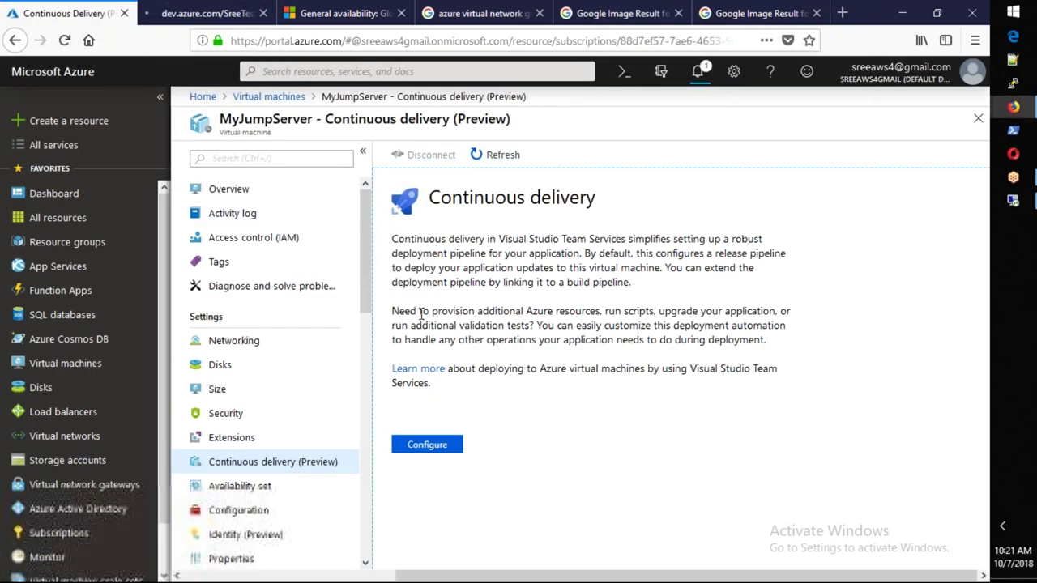
left_click_drag(419, 312, 484, 340)
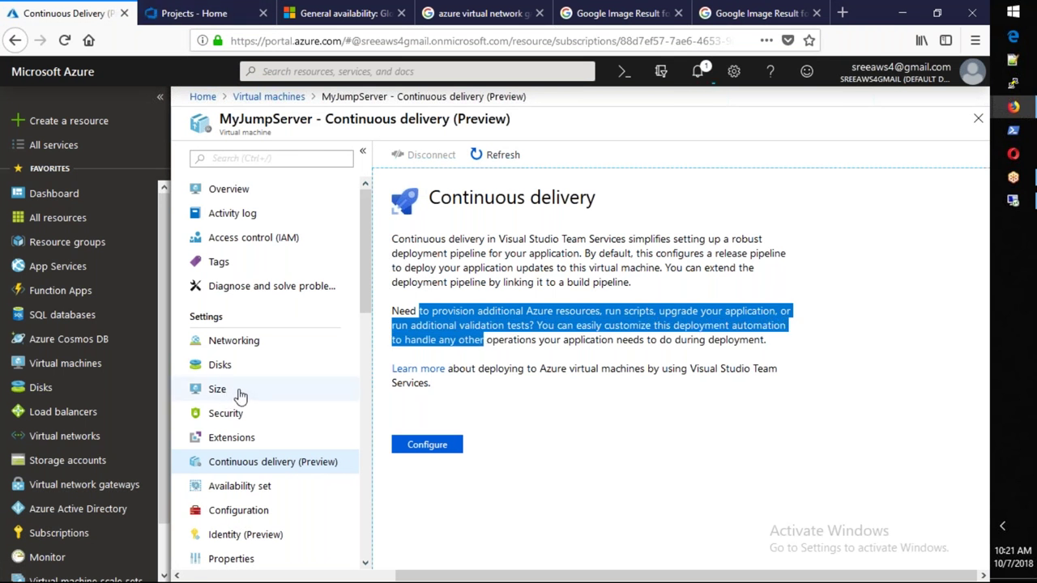
scroll(235, 388, "down", 2)
left_click(251, 343)
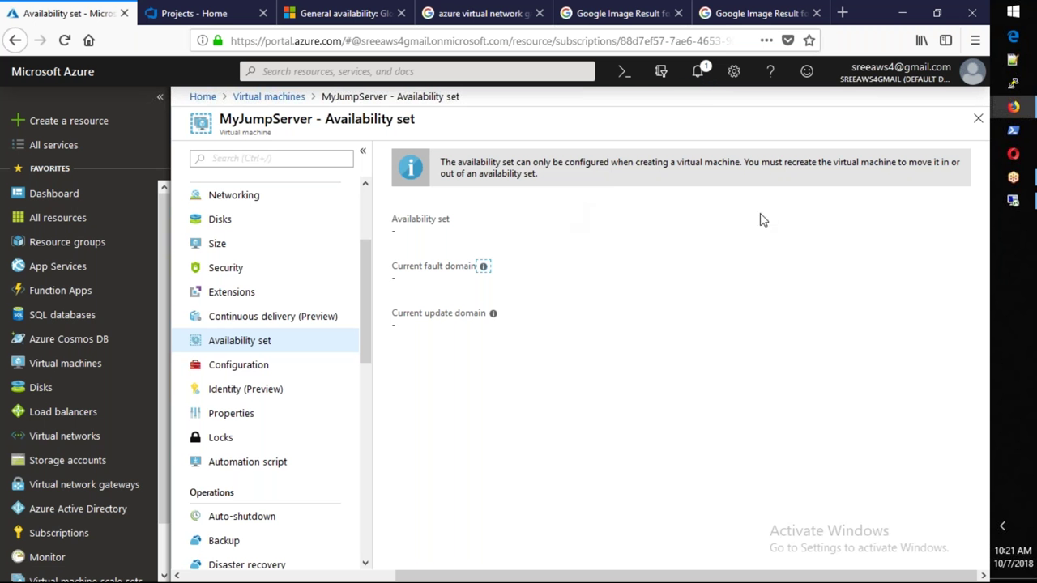
left_click(443, 24)
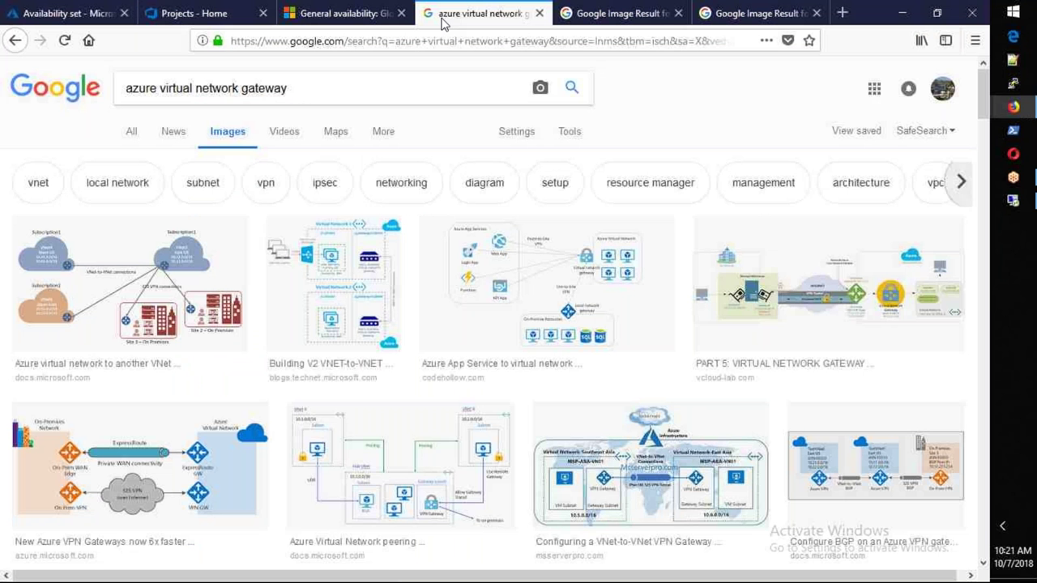
Step: Search Google for 'azure availability set' and open the high availability VM tutorial
key("alt+Home")
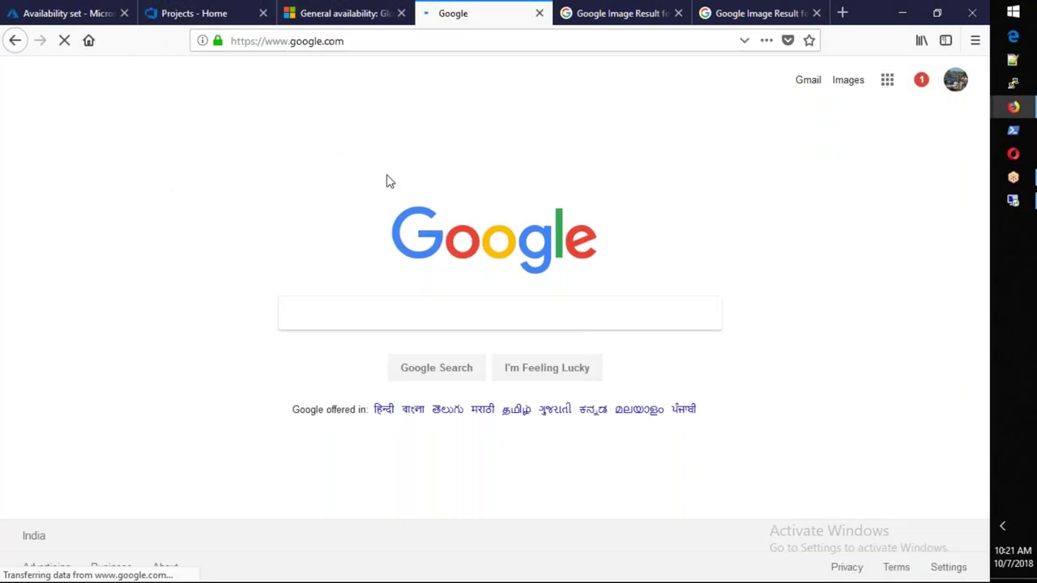
type("azure ava")
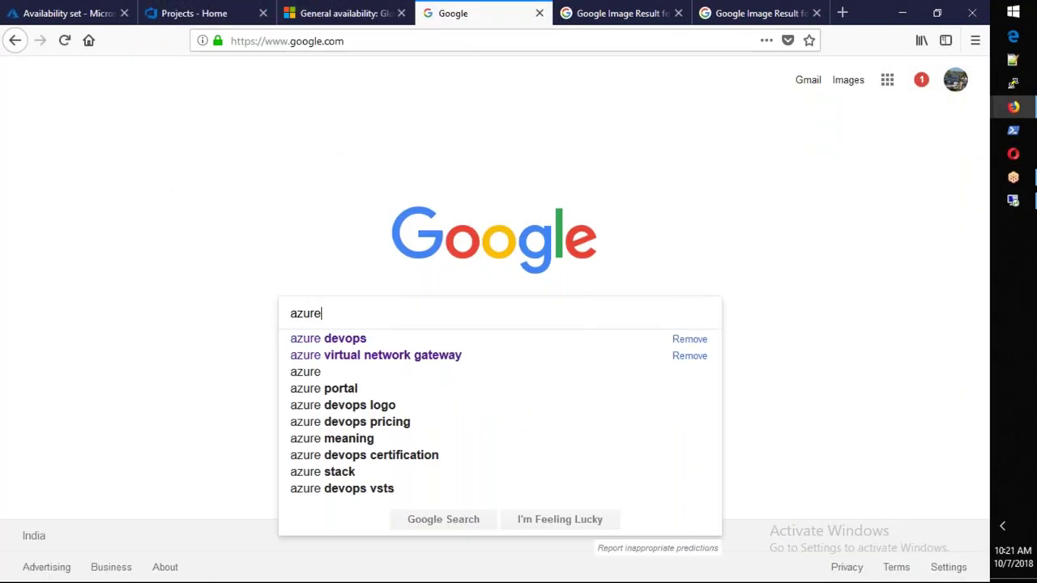
key("Down")
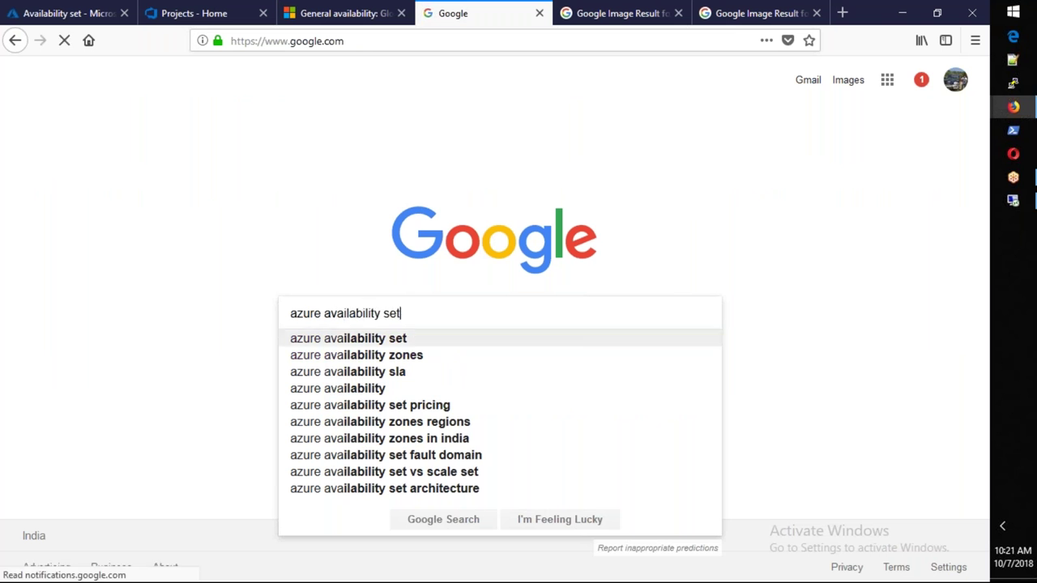
key("Return")
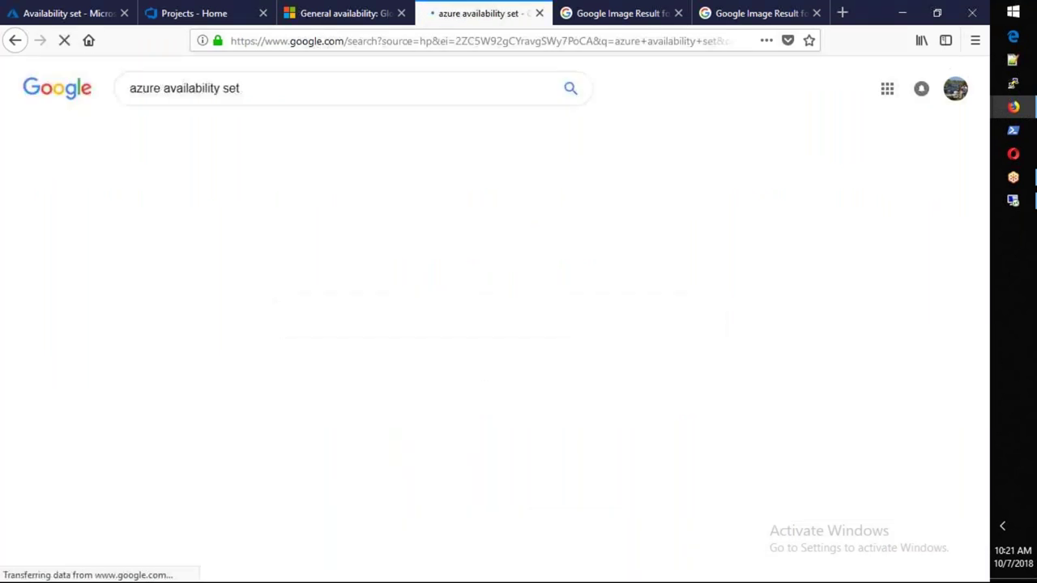
left_click(235, 202, "ctrl")
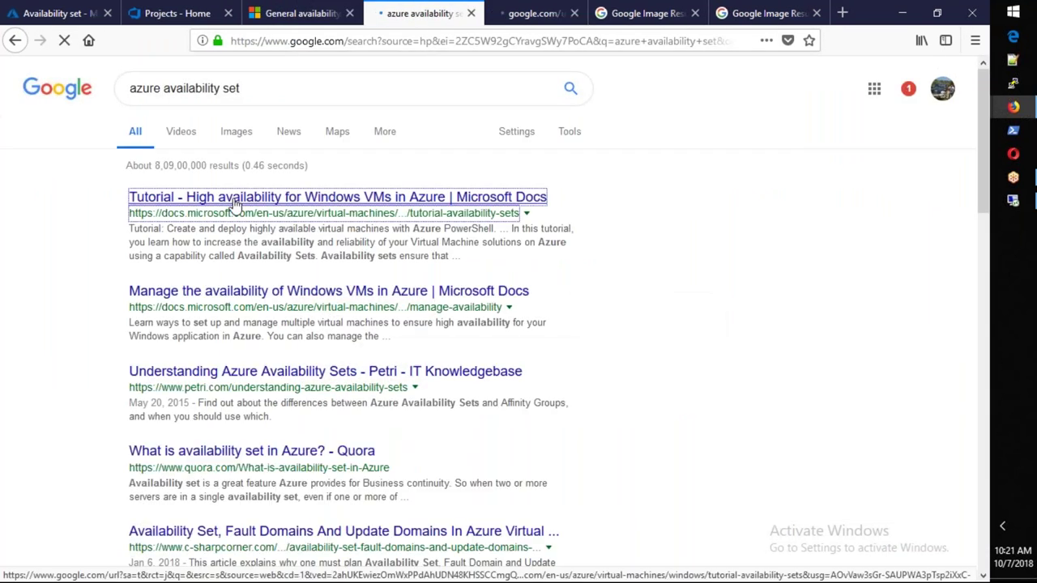
left_click(506, 14)
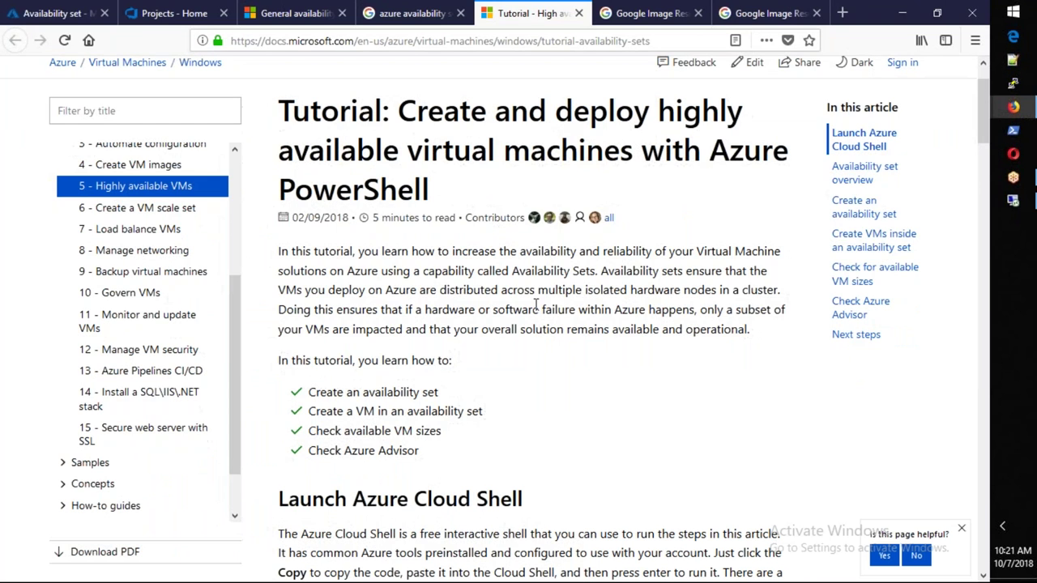
Step: Read the tutorial's availability set introduction on isolating VMs across hardware
scroll(536, 304, "down", 6)
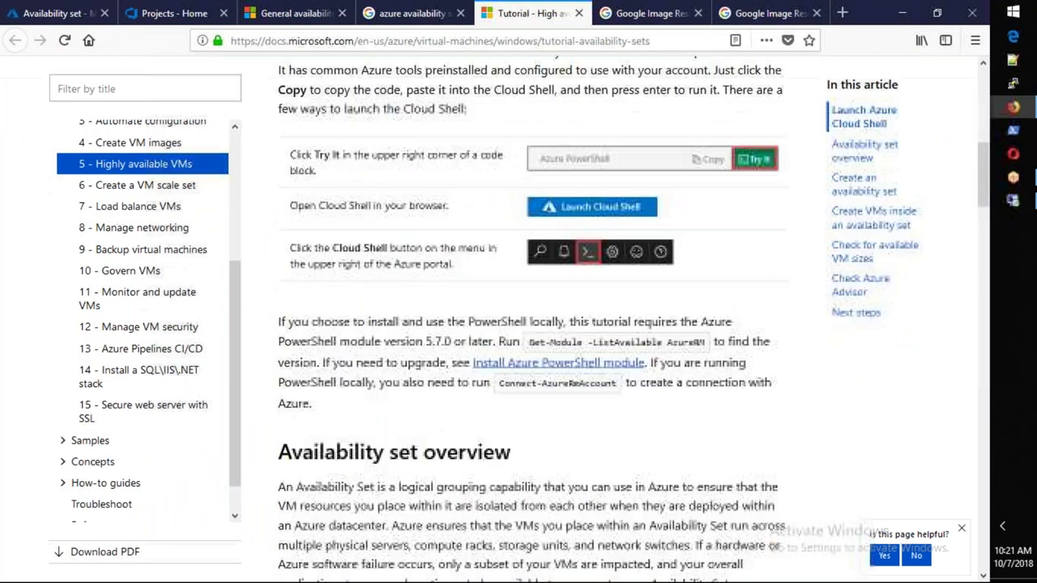
scroll(534, 324, "down", 6)
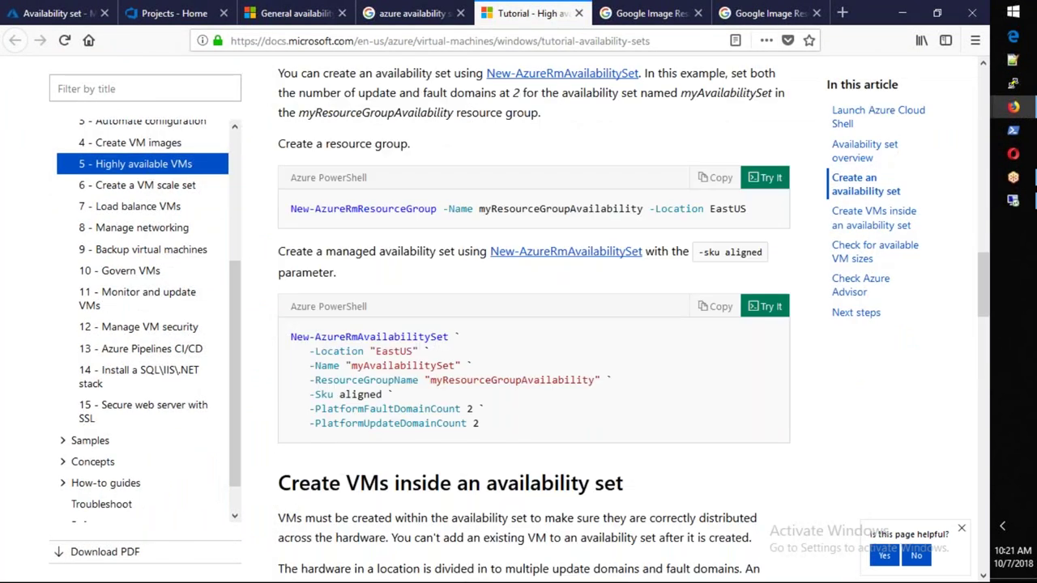
scroll(533, 324, "up", 5)
scroll(534, 324, "up", 3)
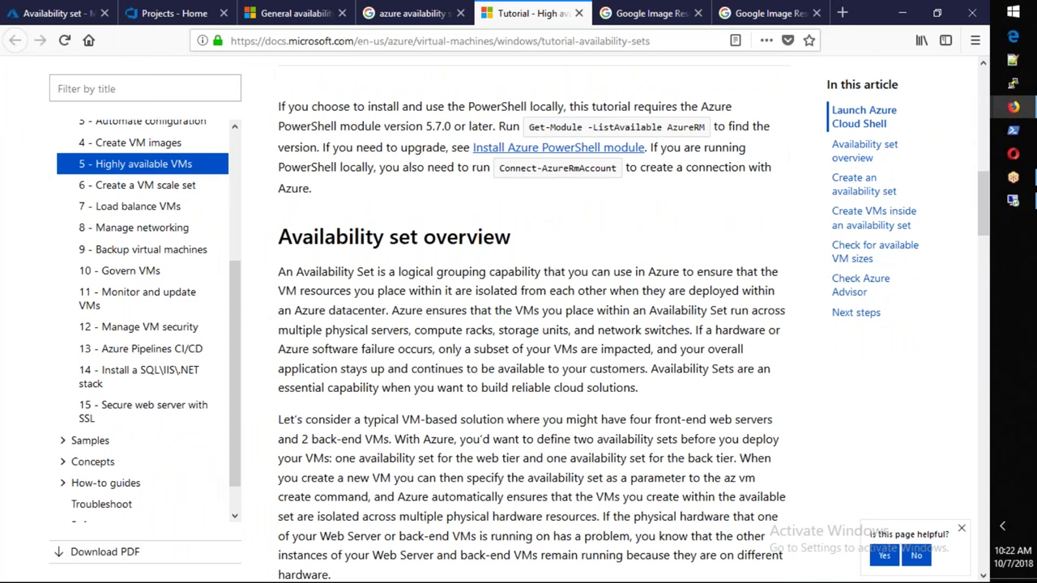
scroll(278, 197, "down", 1)
left_click_drag(278, 197, 574, 217)
left_click_drag(483, 225, 625, 281)
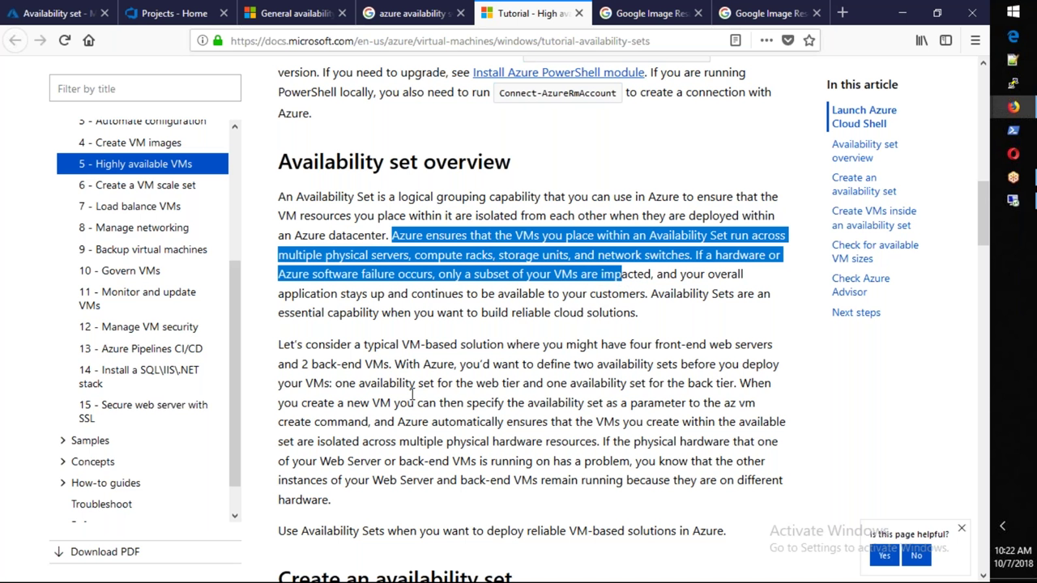
Step: Highlight the example of four front-end web servers, 2 back-end VMs and per-tier availability sets
scroll(532, 324, "down", 2)
left_click_drag(403, 269, 763, 270)
left_click_drag(280, 288, 373, 288)
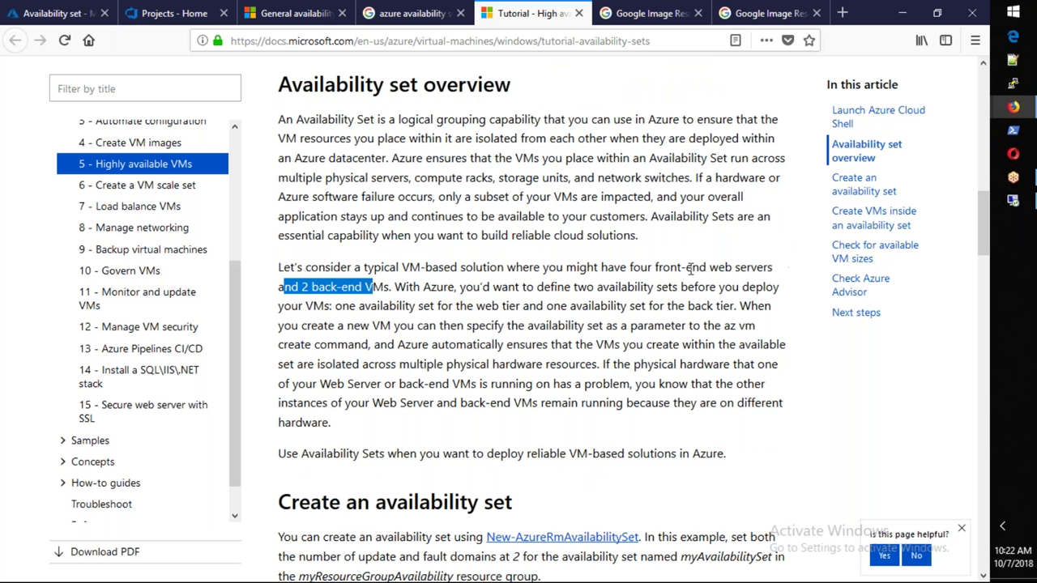
left_click_drag(649, 271, 760, 273)
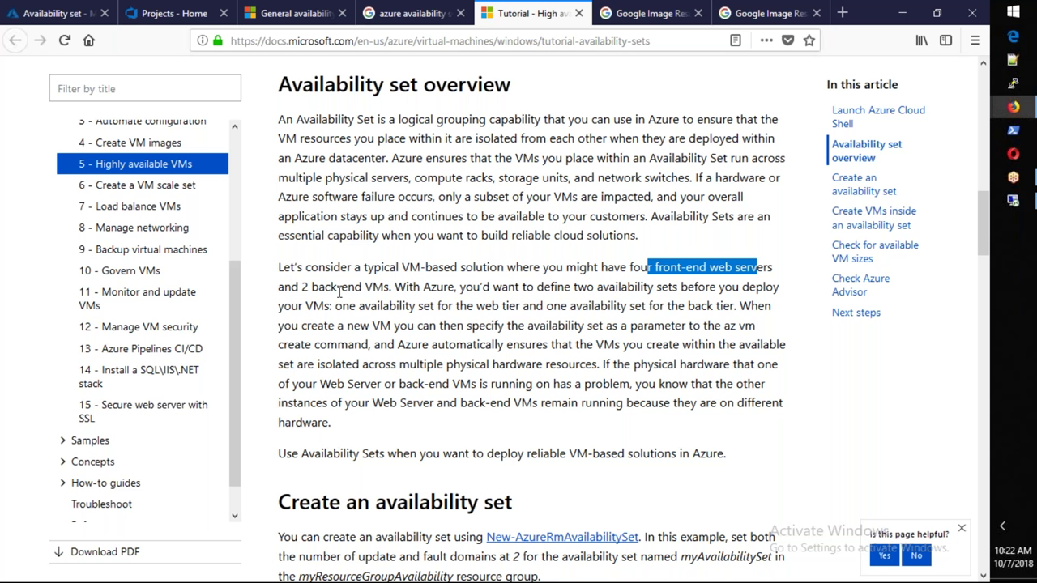
left_click_drag(280, 287, 766, 289)
left_click_drag(369, 307, 503, 308)
left_click_drag(575, 307, 731, 312)
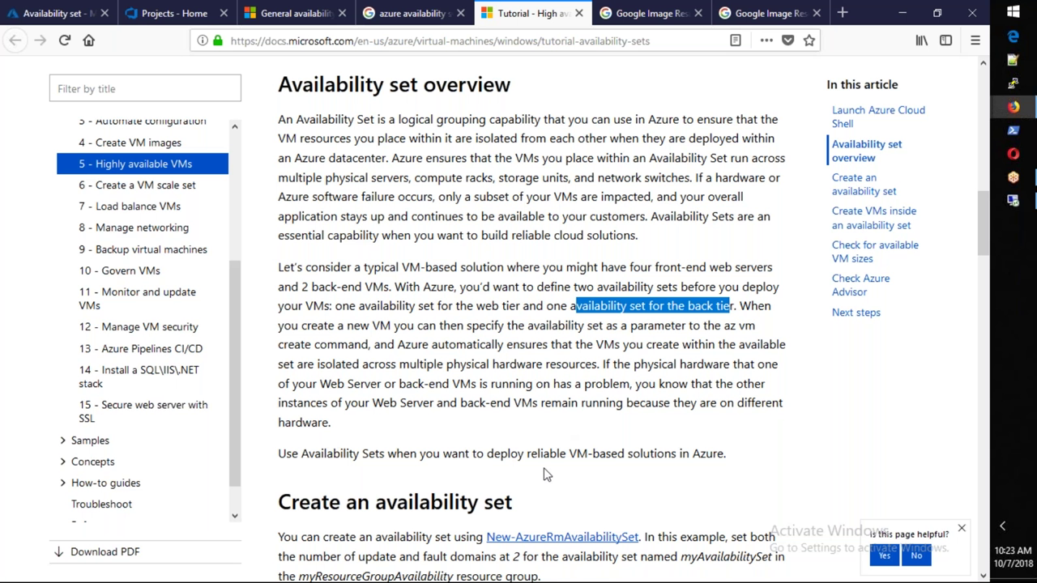
key("super+r")
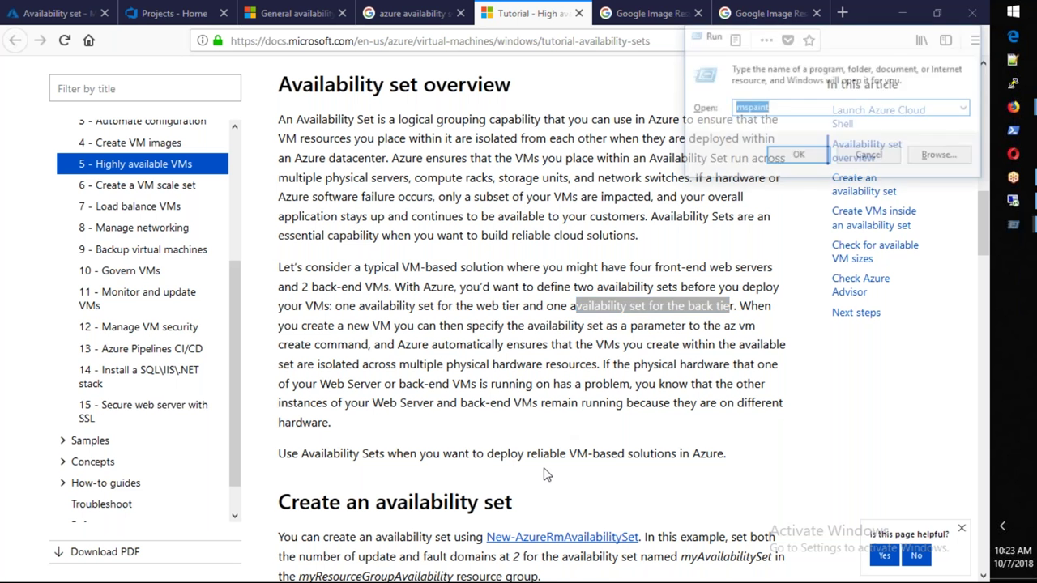
Step: Launch Paint, draw a tall rectangle on the left of the canvas and copy it
key("Return")
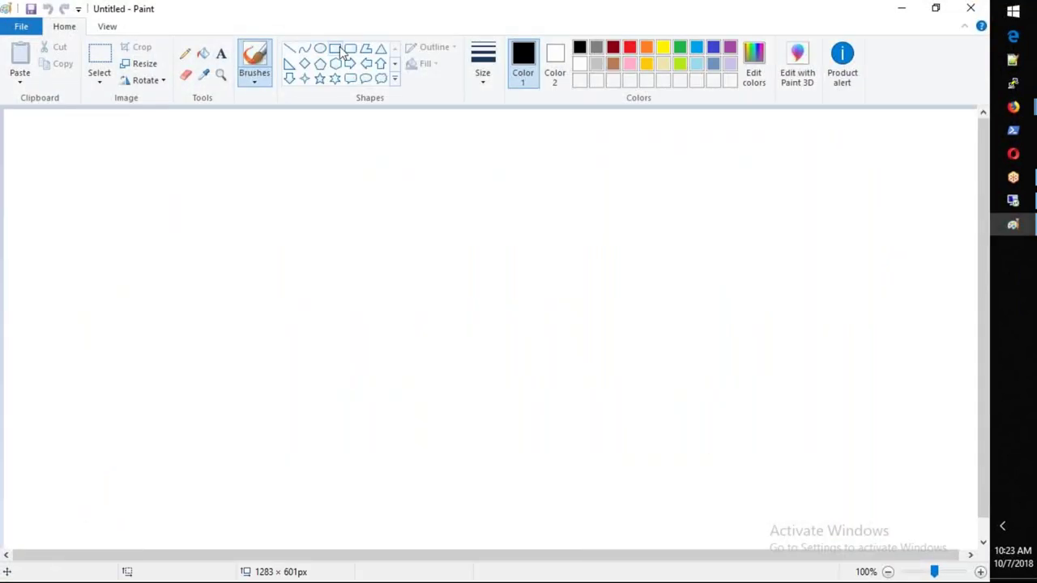
left_click(335, 48)
left_click_drag(146, 179, 297, 510)
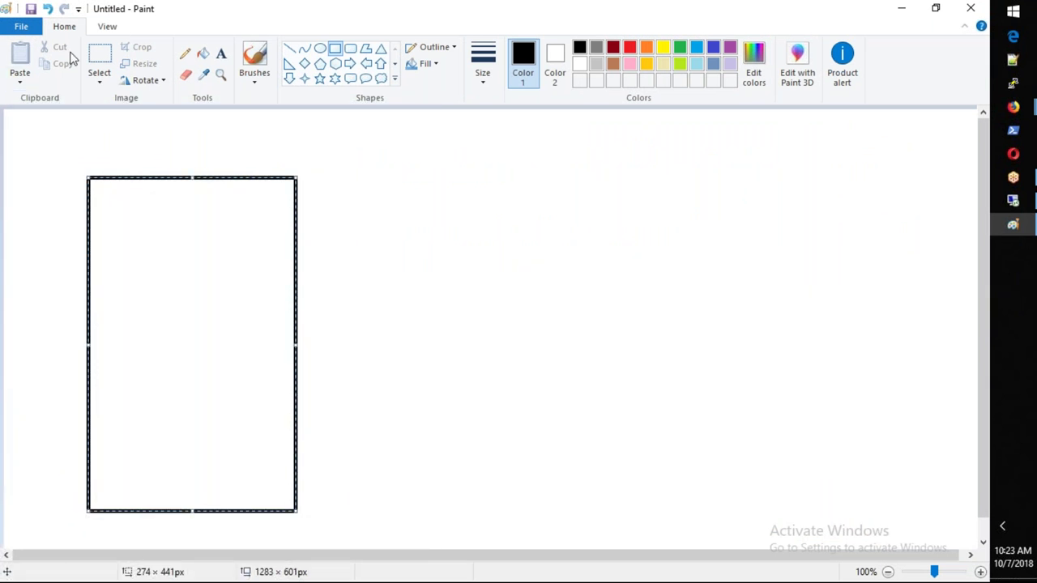
left_click(100, 58)
left_click_drag(80, 171, 305, 519)
key("ctrl+c")
Step: Paste three rectangle copies side by side and draw a rounded box inside the first
key("ctrl+v")
left_click_drag(65, 208, 368, 255)
key("ctrl+v")
left_click_drag(162, 154, 692, 209)
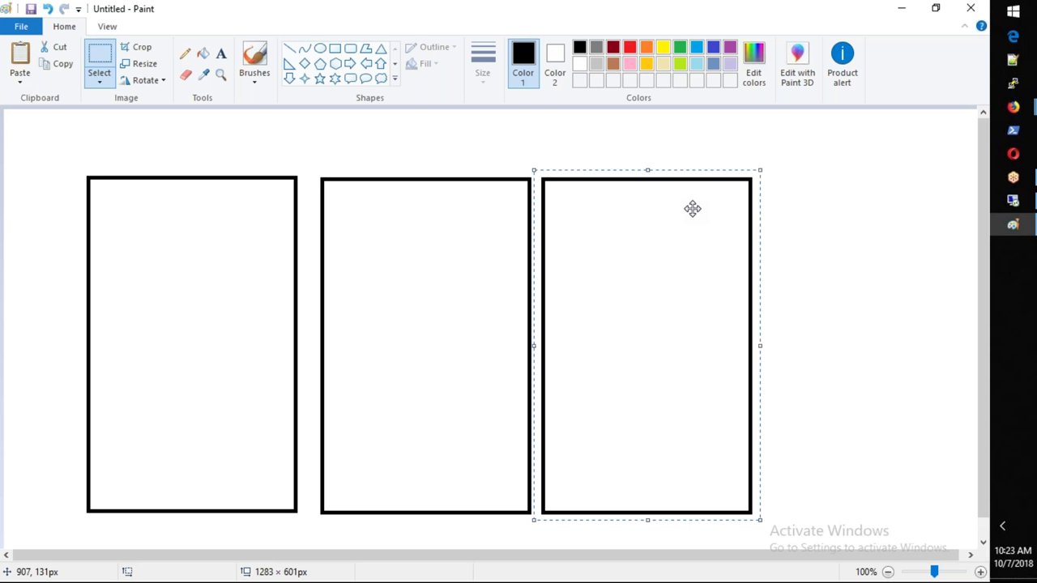
key("ctrl+v")
left_click_drag(178, 231, 897, 289)
left_click(473, 138)
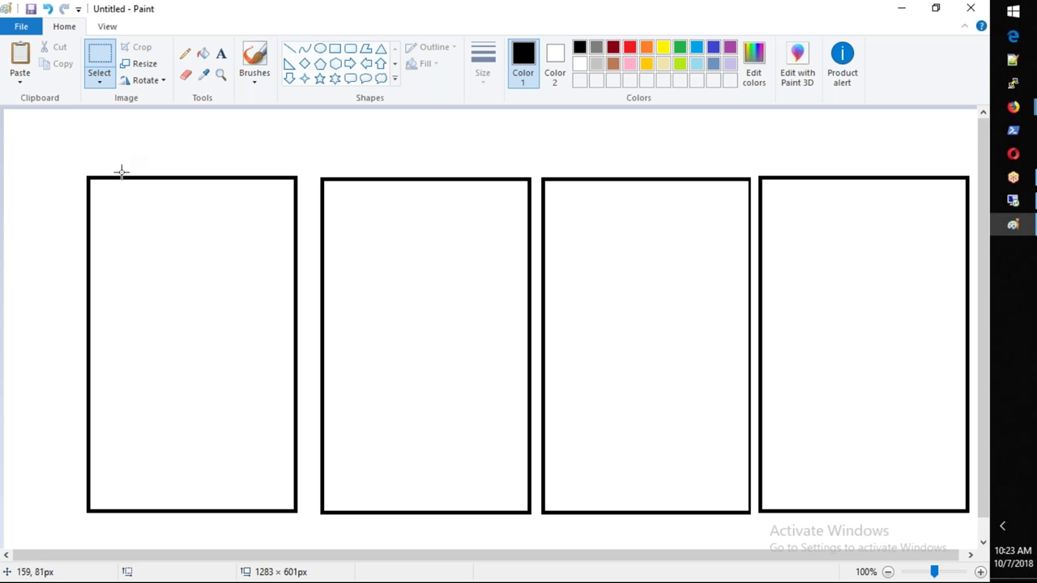
left_click(350, 51)
left_click_drag(127, 208, 254, 268)
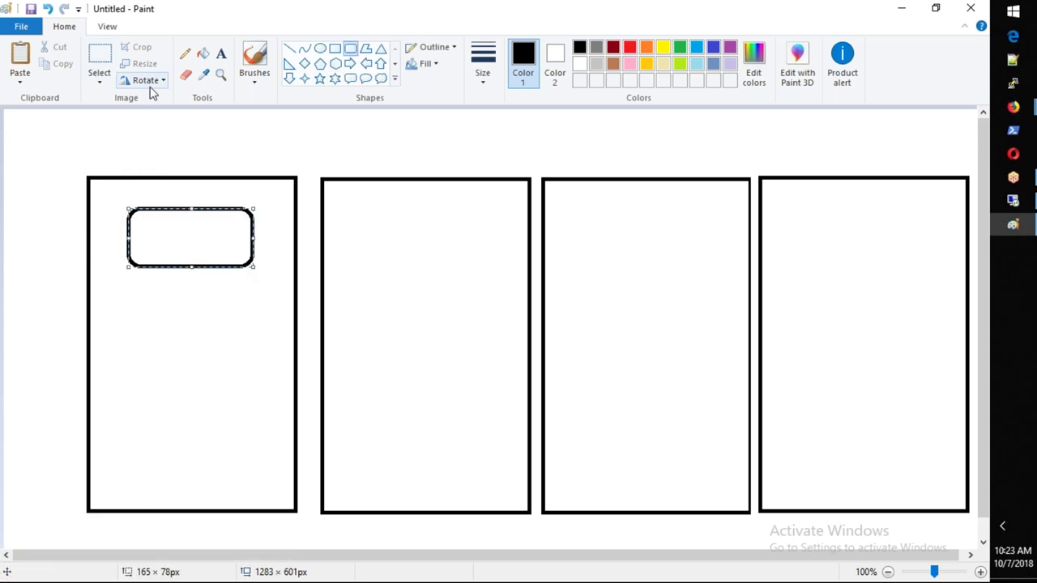
Step: Label the rounded box WEBSERVER with the Text tool
left_click(221, 54)
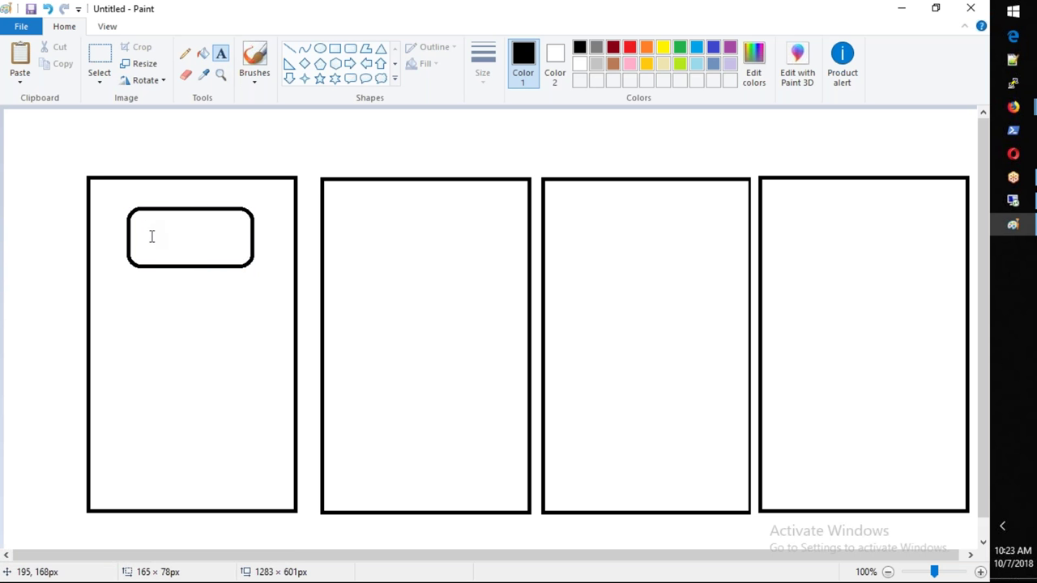
left_click(151, 236)
type("EBSERVER")
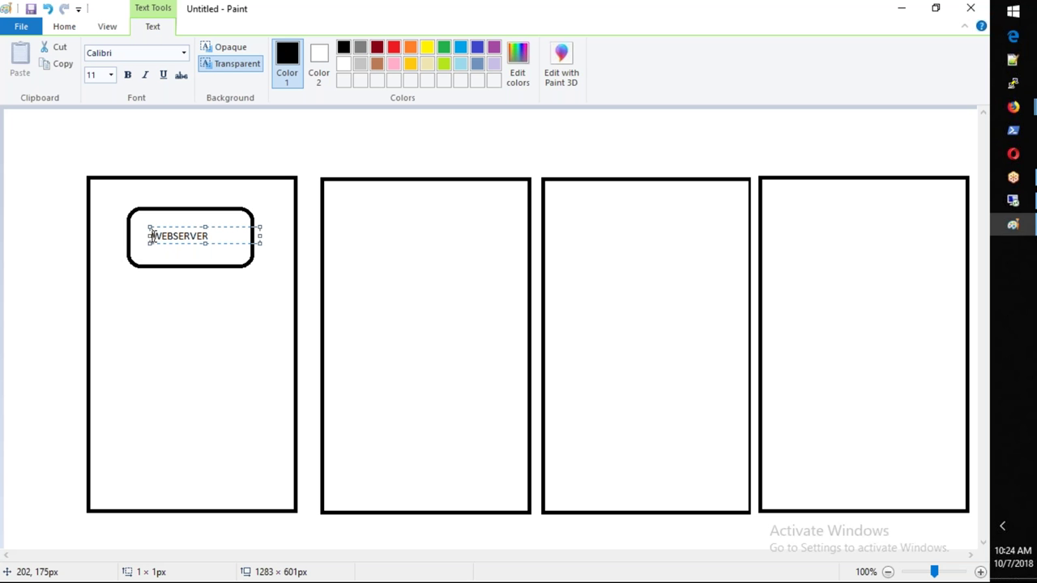
left_click(194, 339)
Step: Copy the WEBSERVER box into the top of the second, third and fourth rectangles
left_click(99, 56)
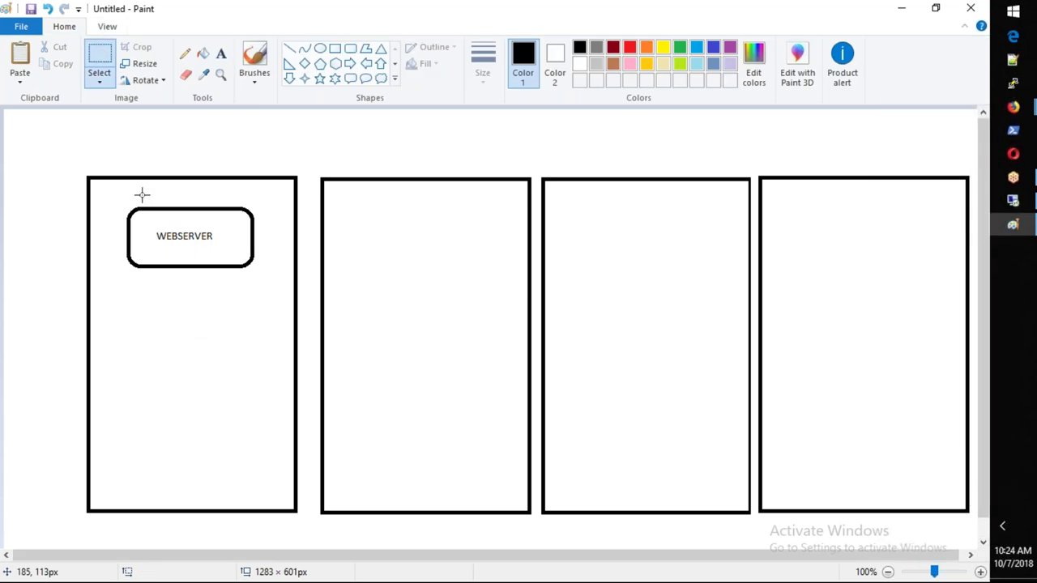
left_click_drag(121, 202, 255, 273)
key("ctrl+c")
key("ctrl+v")
left_click_drag(99, 160, 410, 251)
key("ctrl+v")
left_click_drag(86, 147, 646, 240)
key("ctrl+v")
left_click_drag(89, 137, 888, 240)
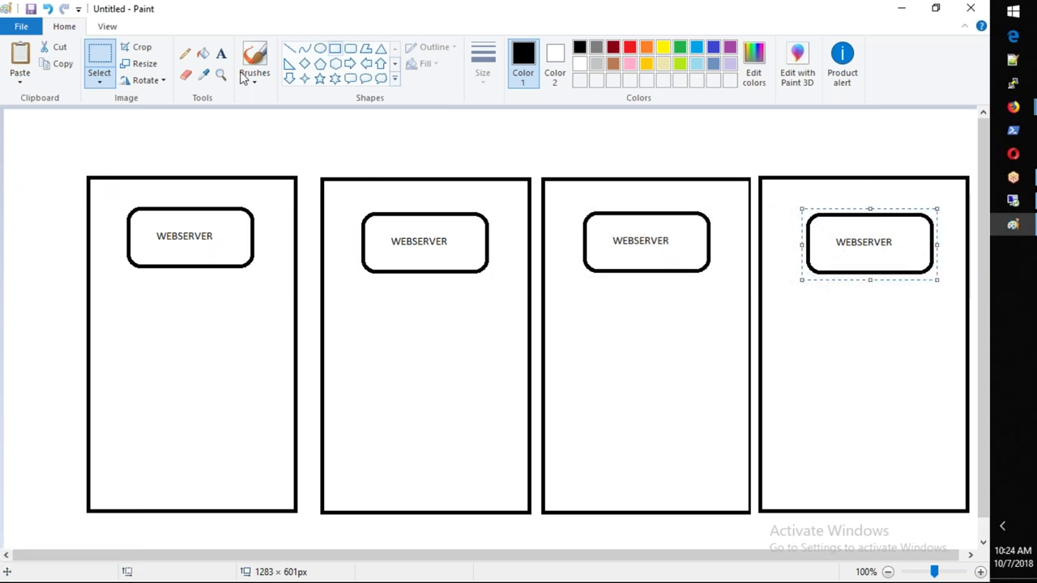
left_click(220, 55)
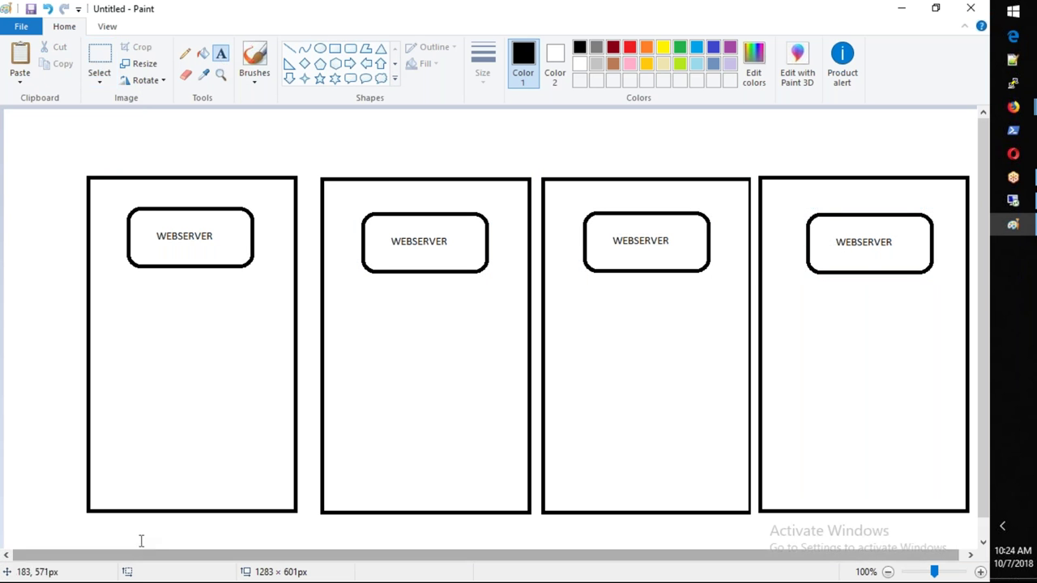
Step: Caption the first rectangle PHYSICAL SERVER underneath
left_click(117, 523)
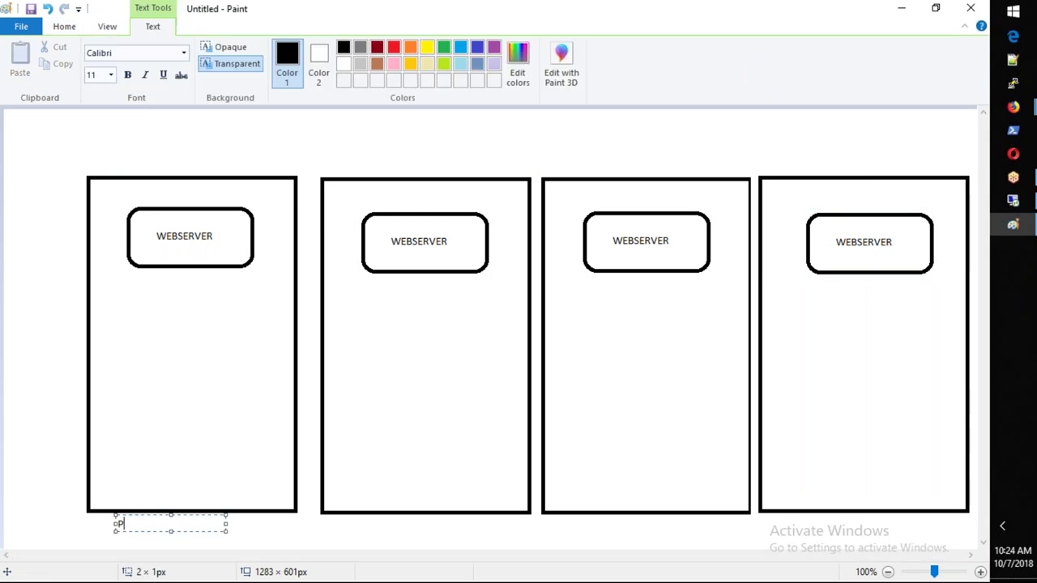
type("PHYSICAL SERVER")
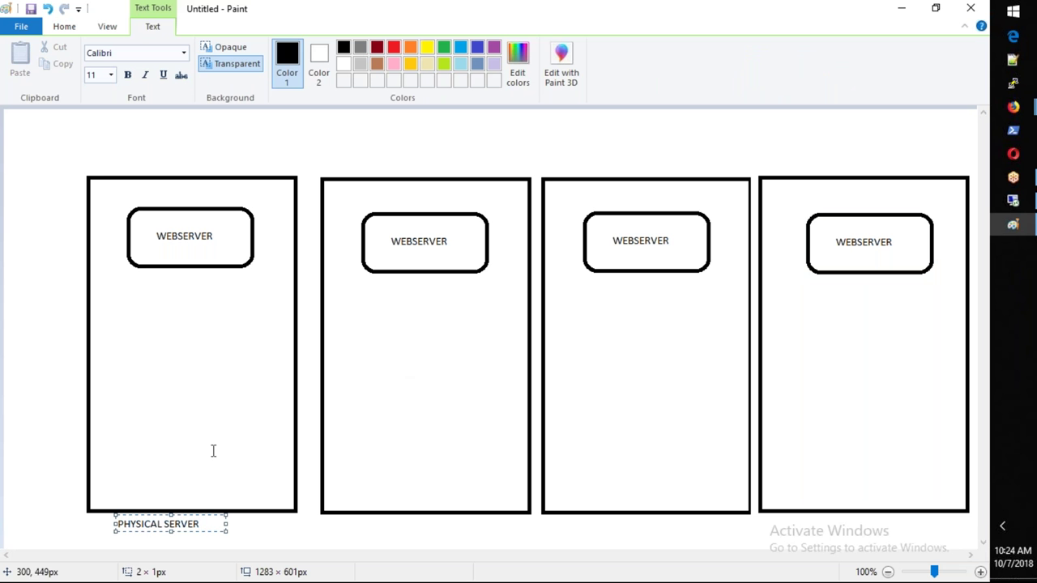
left_click(260, 531)
Step: Paste copies of the PHYSICAL SERVER caption under the second, third and fourth rectangles
left_click(100, 56)
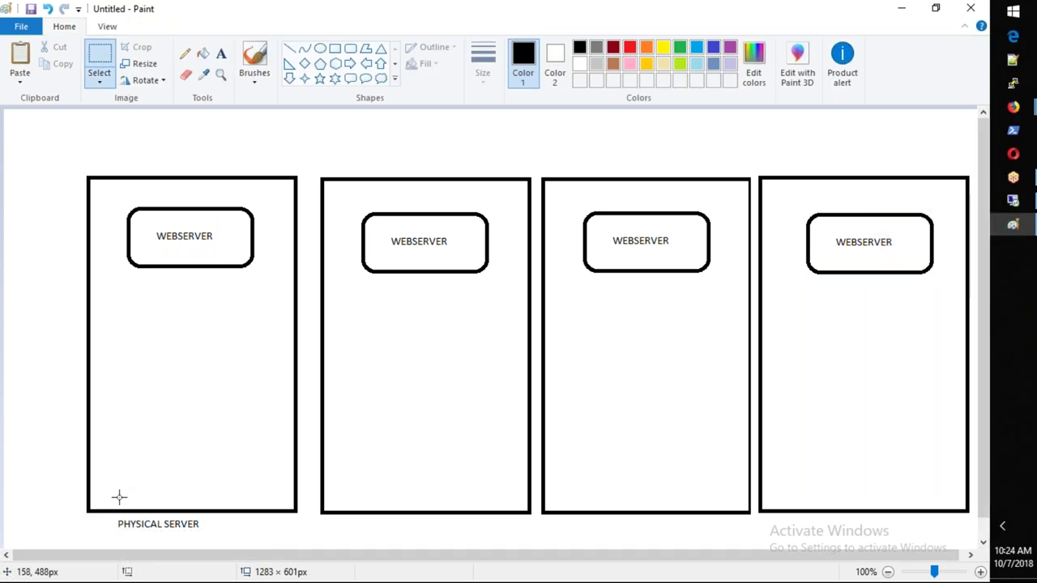
left_click_drag(111, 519, 204, 535)
key("ctrl+c")
key("ctrl+v")
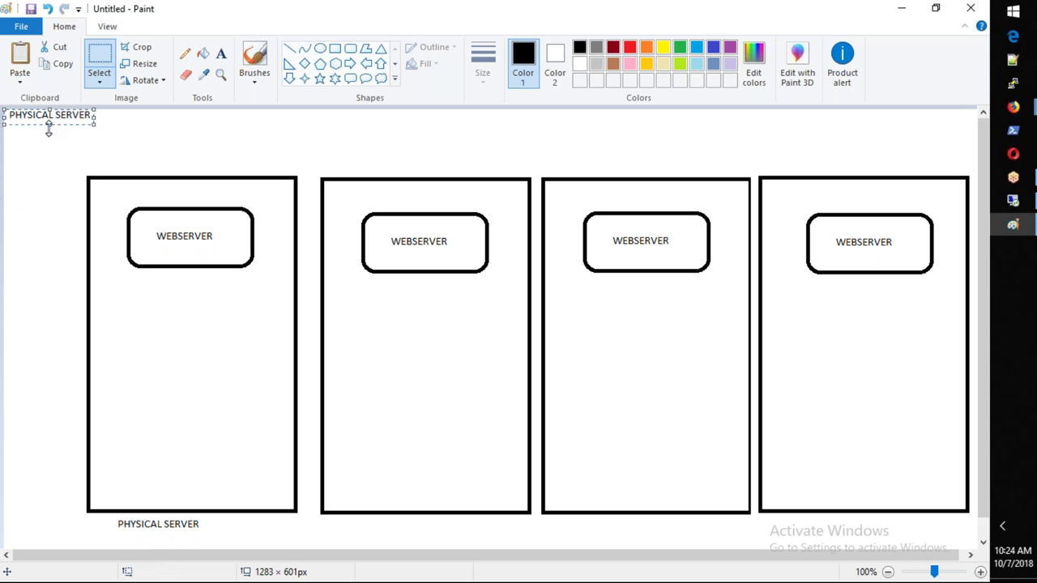
left_click_drag(51, 122, 419, 530)
key("ctrl+v")
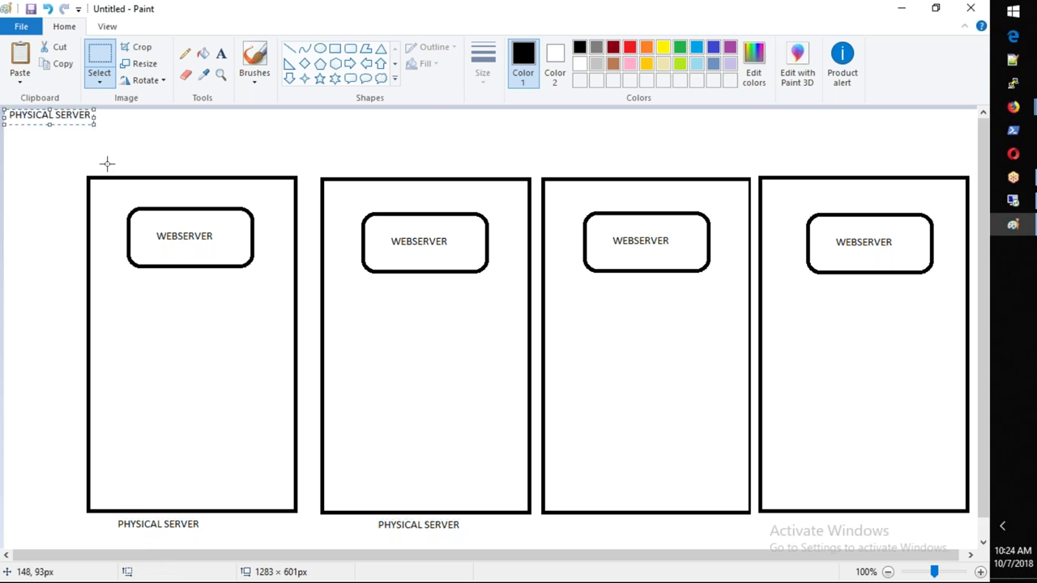
left_click_drag(86, 118, 672, 529)
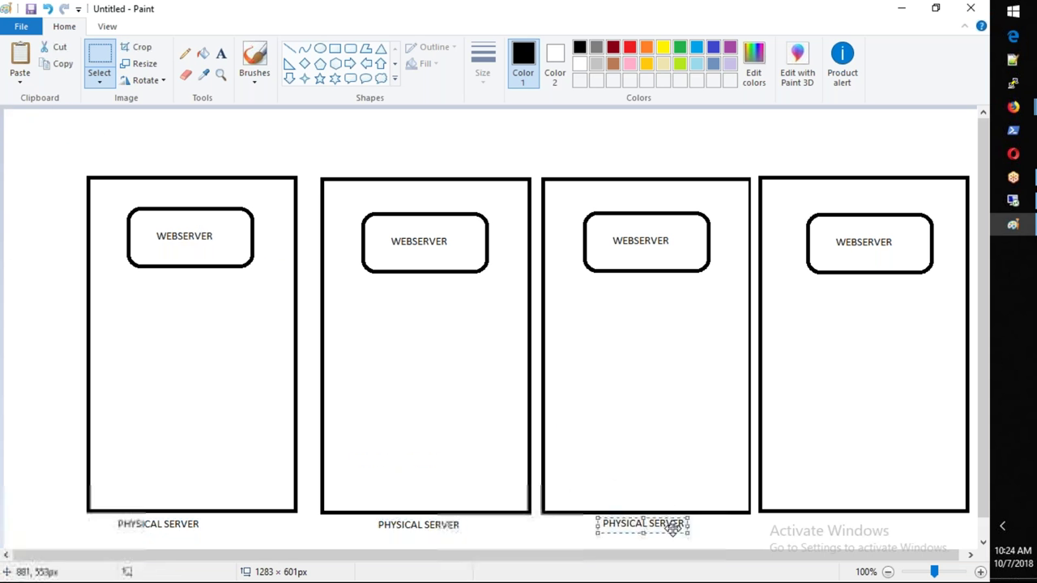
key("ctrl+v")
left_click_drag(48, 119, 868, 527)
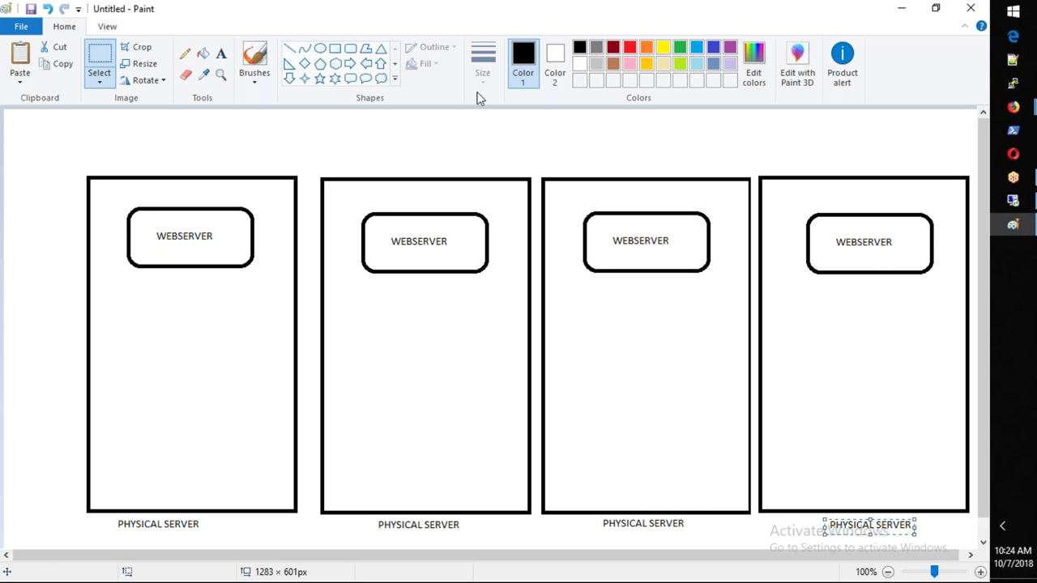
Step: Remove the second rectangle's WEBSERVER box and stack four WEBSERVER boxes in the first rectangle
left_click(102, 55)
left_click_drag(124, 203, 234, 241)
mouse_move(358, 208)
left_mouse_down()
mouse_move(428, 269)
mouse_move(490, 279)
left_mouse_up()
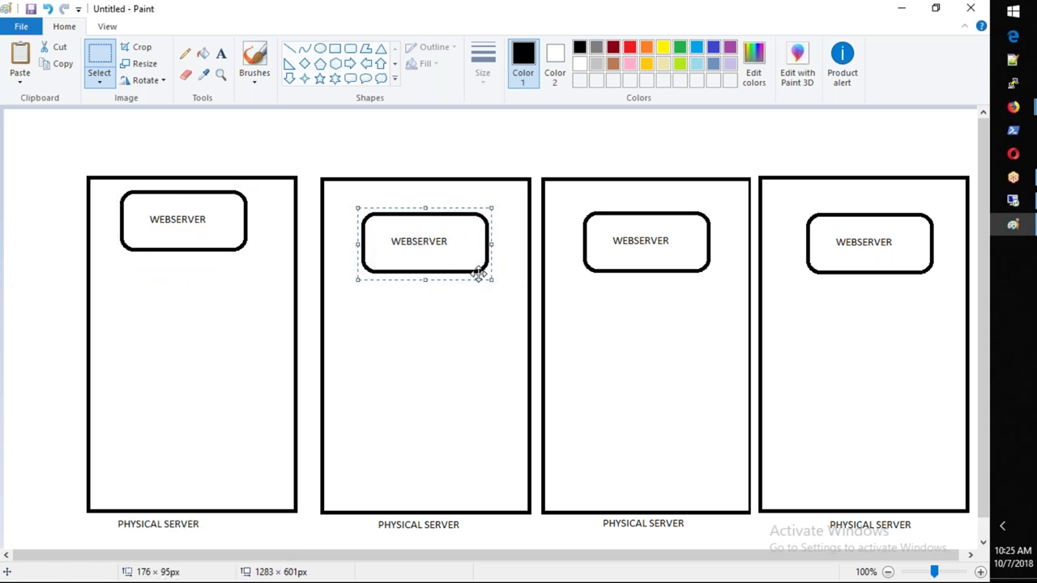
key("Delete")
key("ctrl+v")
left_click_drag(93, 137, 202, 280)
key("ctrl+v")
left_click_drag(76, 134, 191, 365)
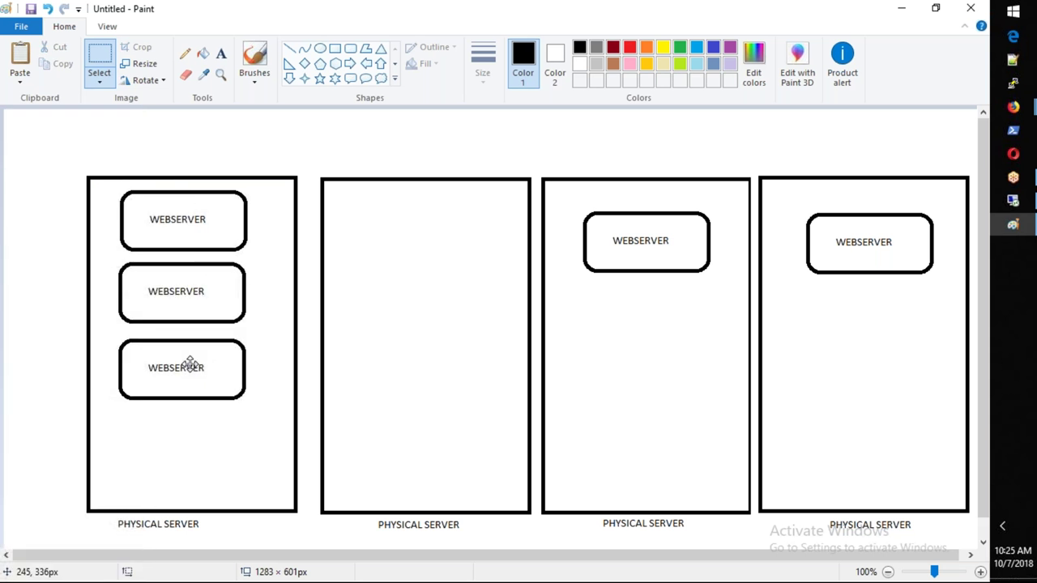
key("ctrl+v")
left_click_drag(68, 146, 179, 448)
Step: Delete the WEBSERVER boxes from the third and fourth rectangles
left_click_drag(576, 206, 698, 292)
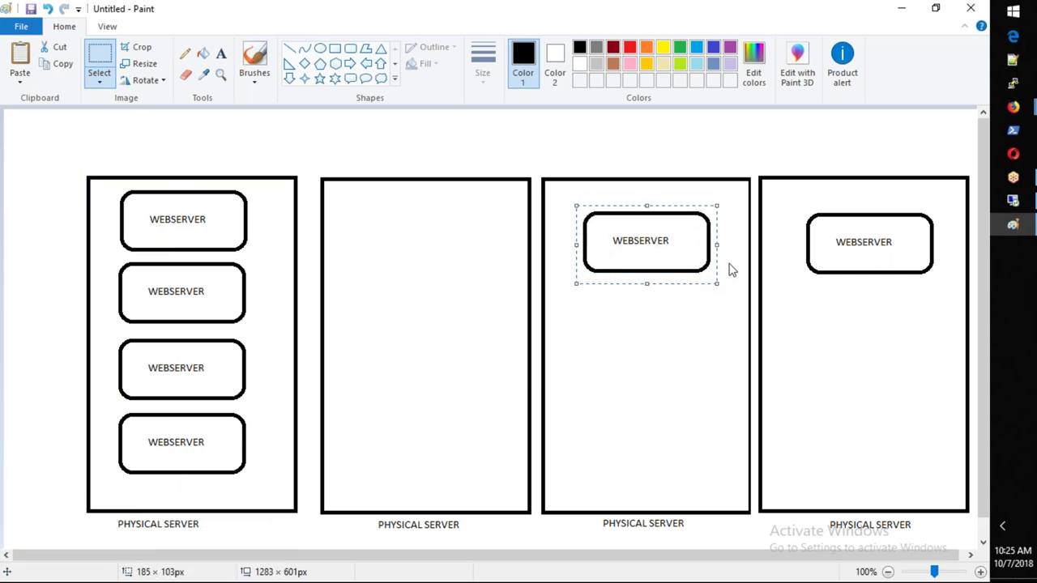
key("Delete")
left_click_drag(800, 208, 937, 301)
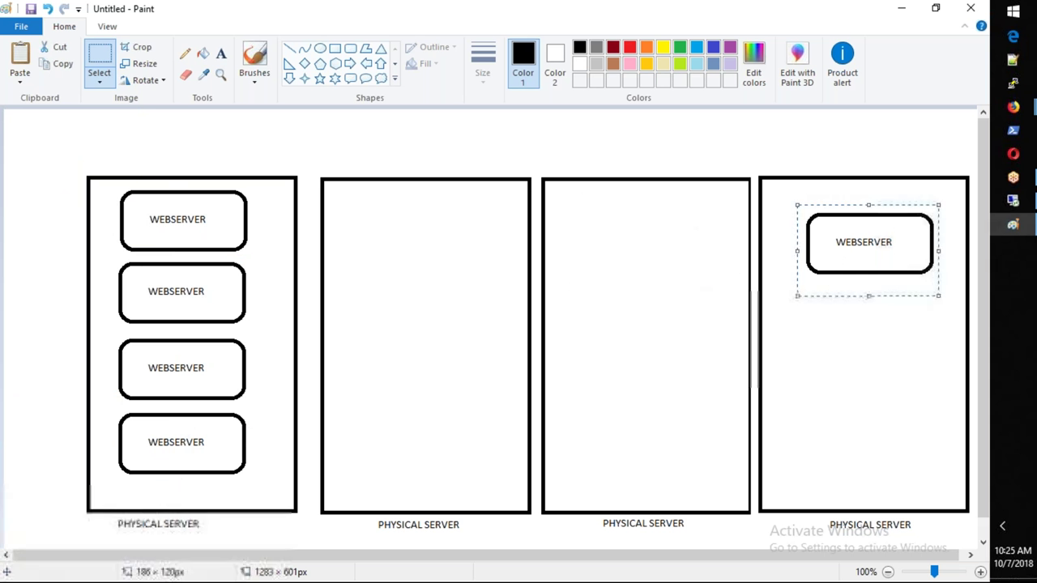
key("Delete")
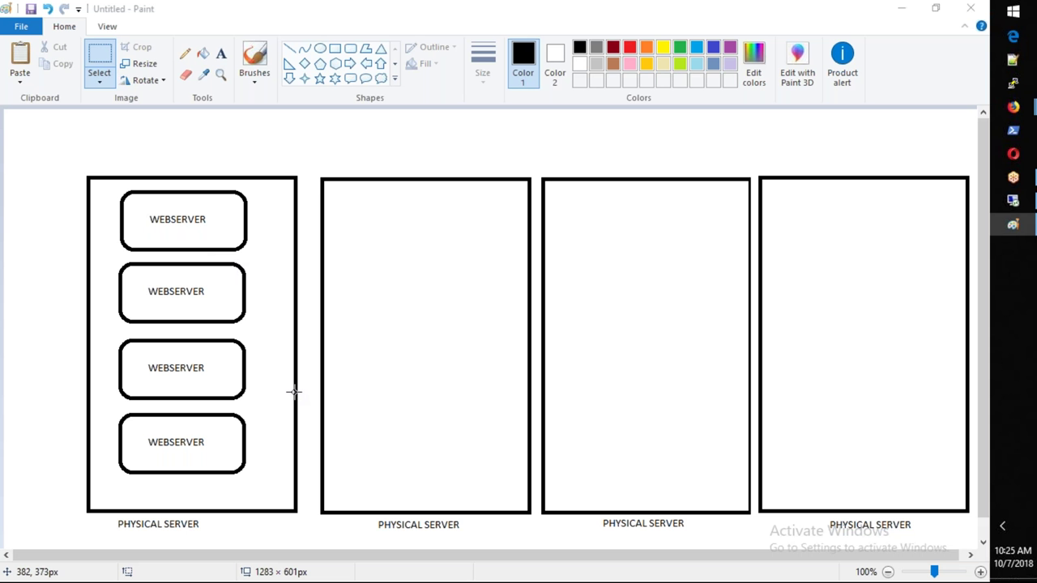
Step: Switch to Firefox and bring up the Azure portal tab for the MyJumpServer availability set
key("alt+Tab")
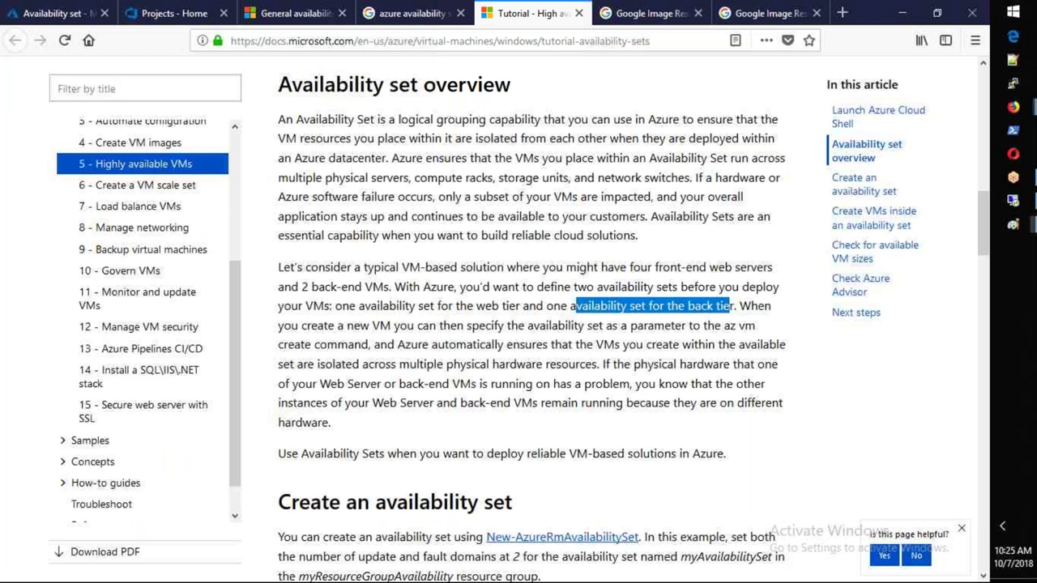
key("ctrl+1")
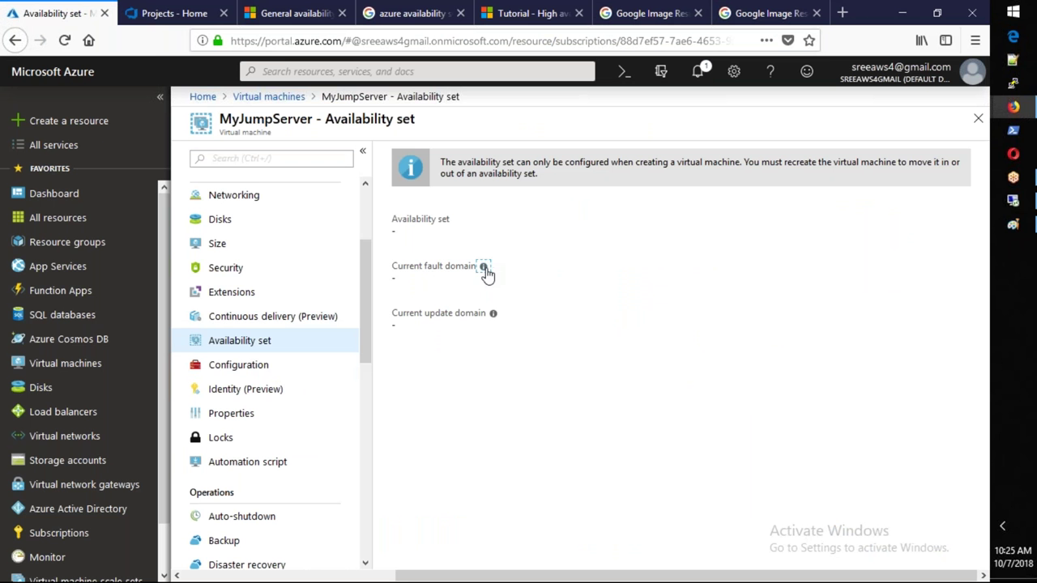
Step: Read the Current update domain info, then undo in Paint so each server holds one WEBSERVER
mouse_move(500, 317)
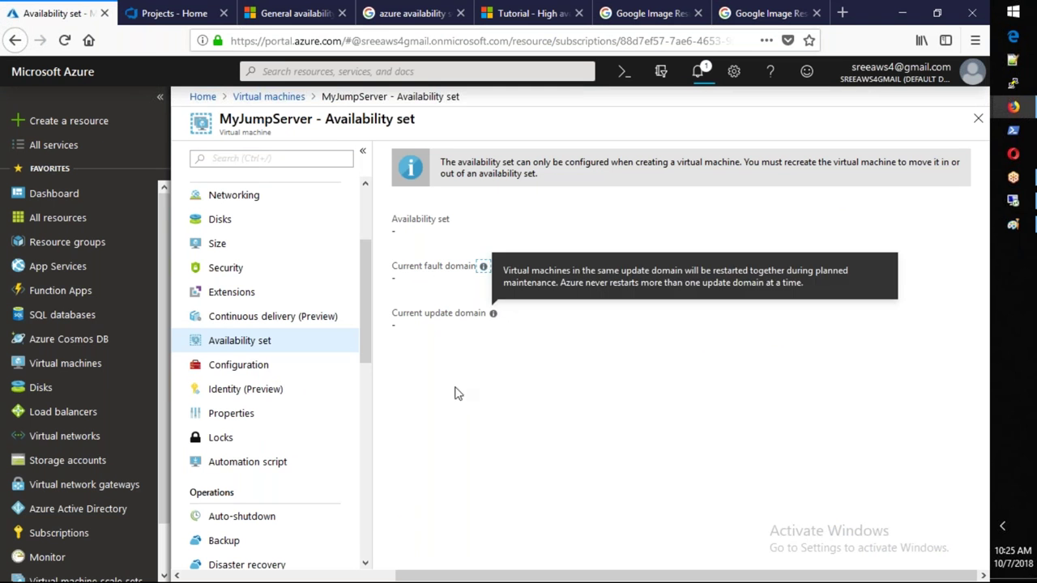
key("alt+Tab")
key("ctrl+z")
key("ctrl+z")
key("ctrl+z")
key("ctrl+z")
key("ctrl+z")
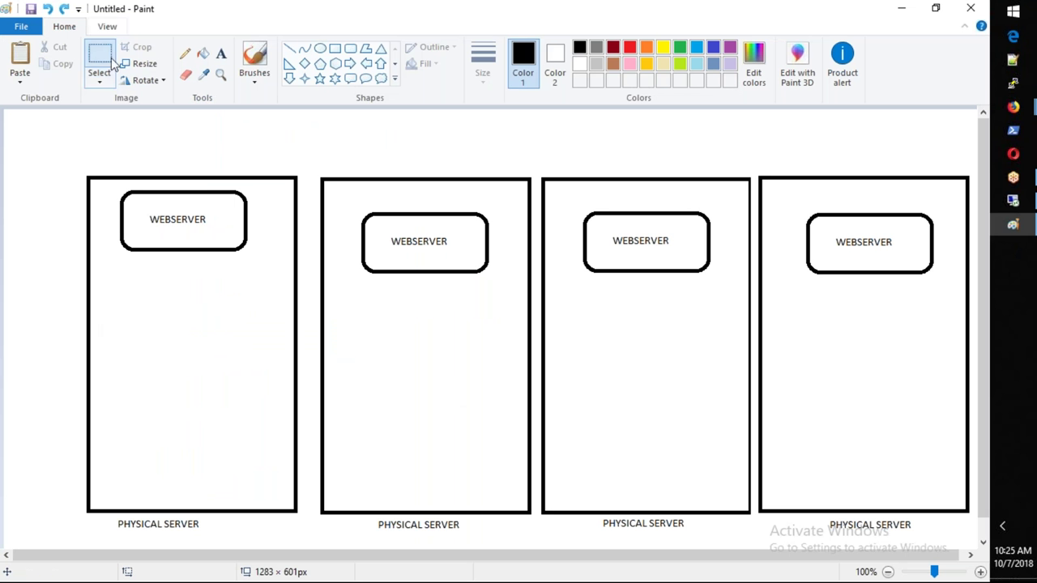
Step: Delete the fourth physical server and lower the first server's WEBSERVER box
left_click(99, 68)
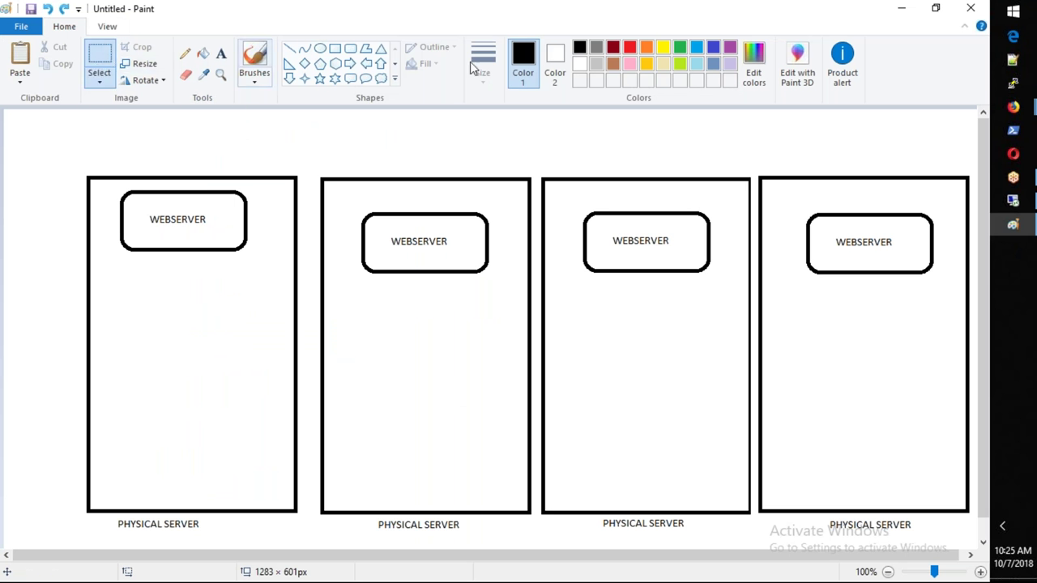
left_click_drag(753, 170, 970, 532)
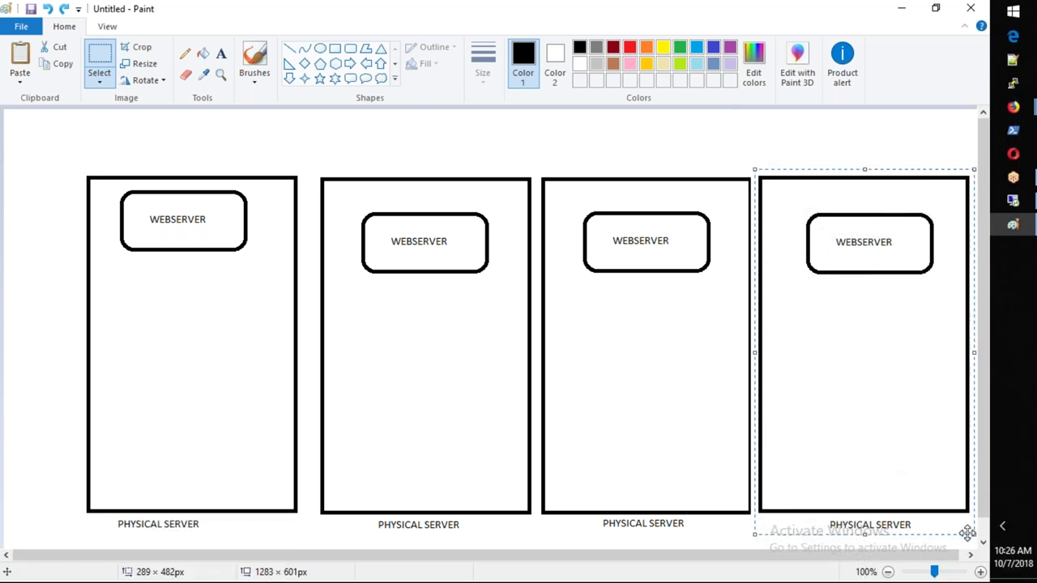
key("Delete")
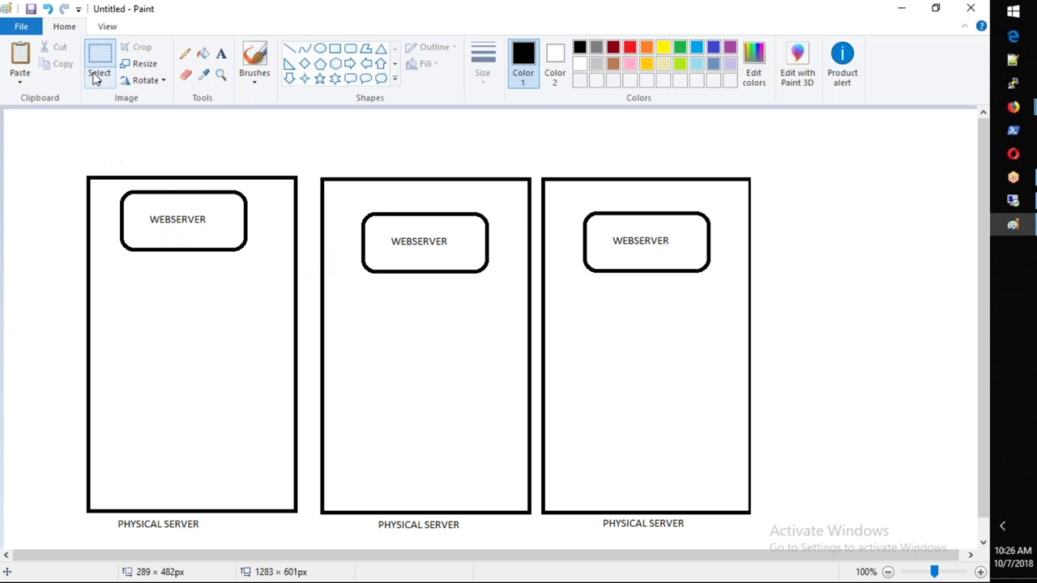
left_click_drag(116, 189, 230, 269)
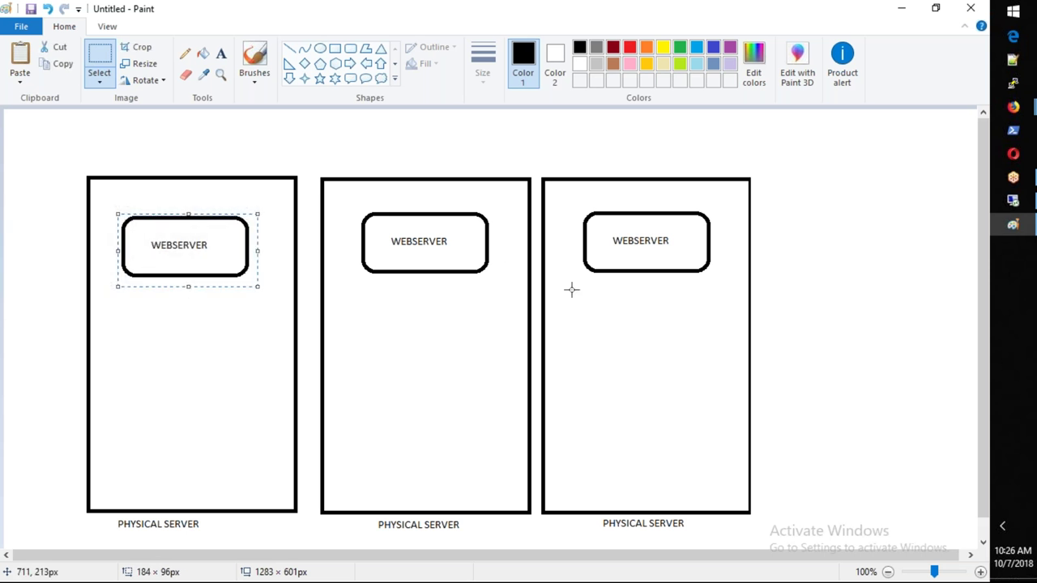
left_click(854, 368)
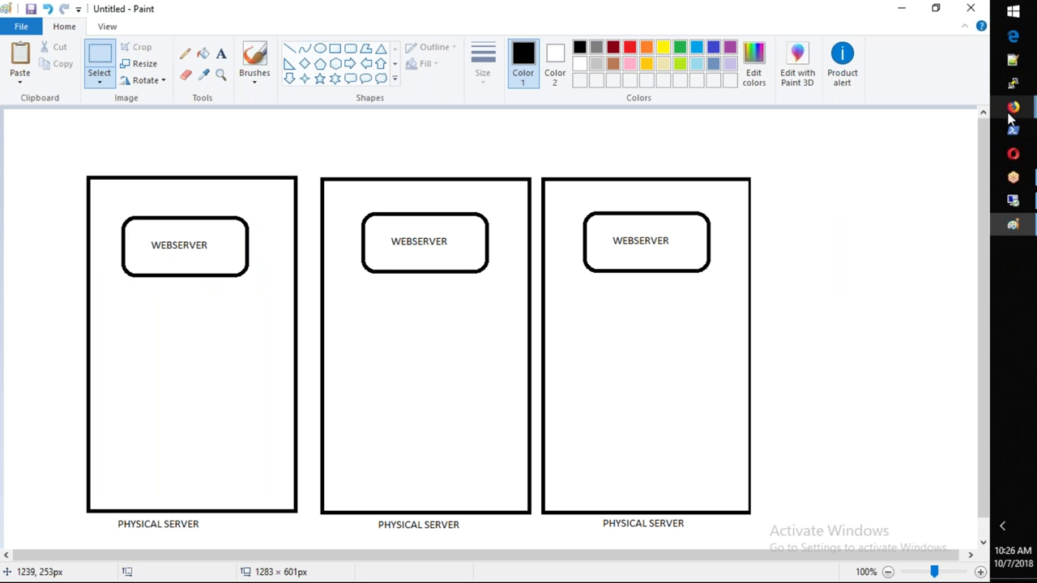
Step: Filter All services for 'ava', open Availability sets, and start adding a new one
mouse_move(1012, 115)
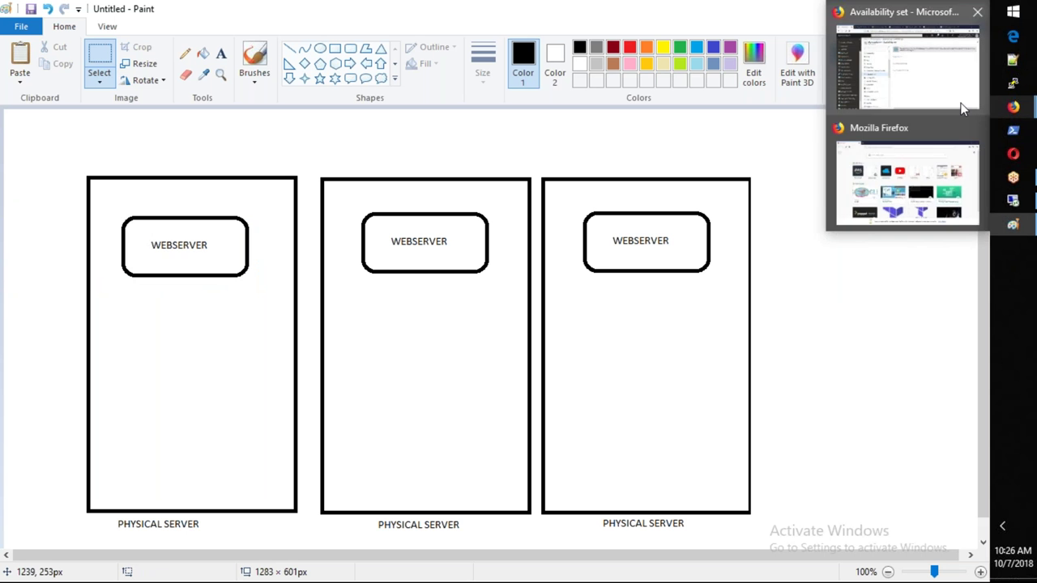
left_click(963, 109)
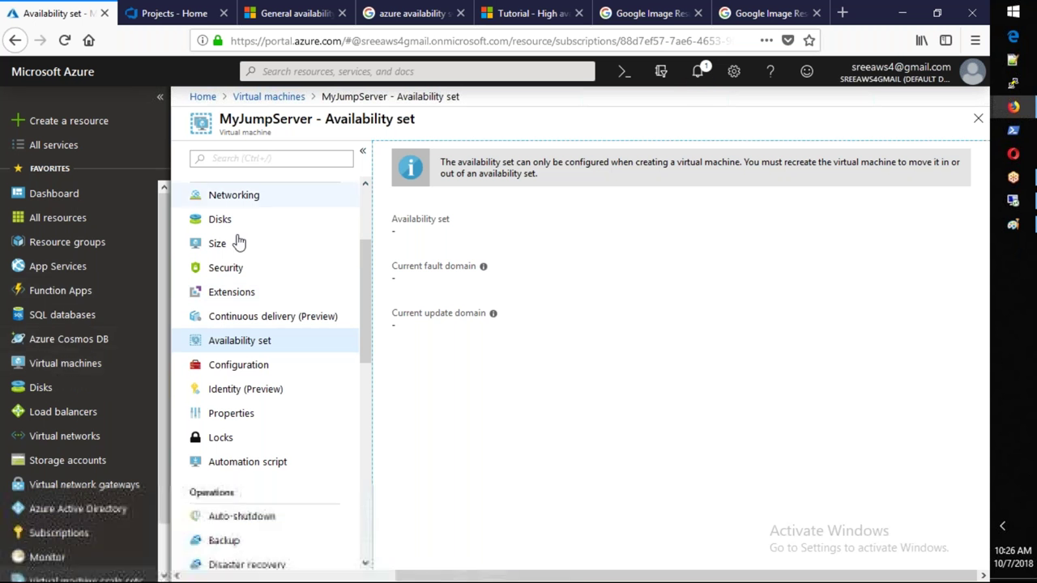
left_click(54, 145)
type("avai")
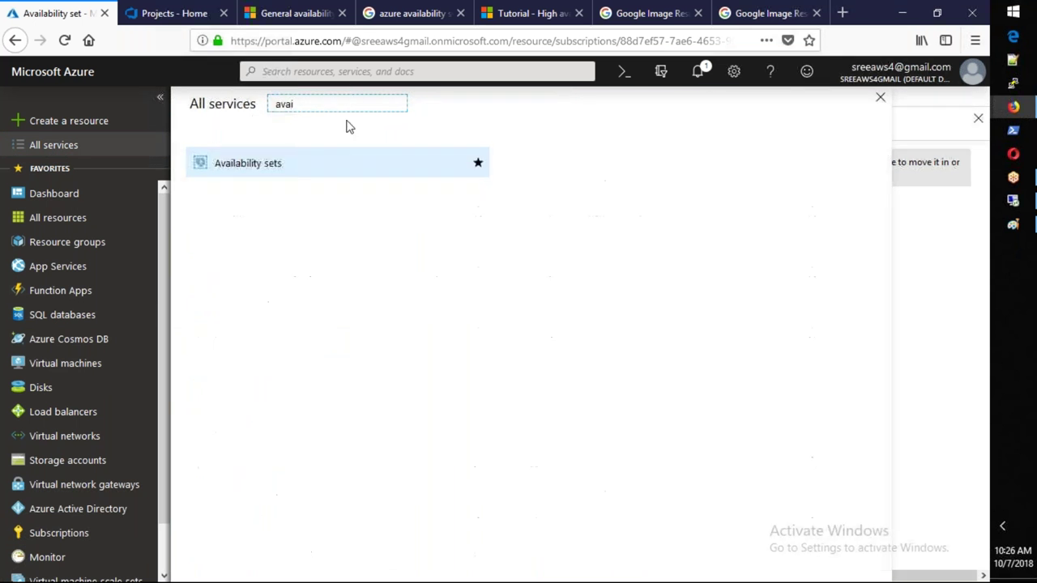
left_click(273, 169)
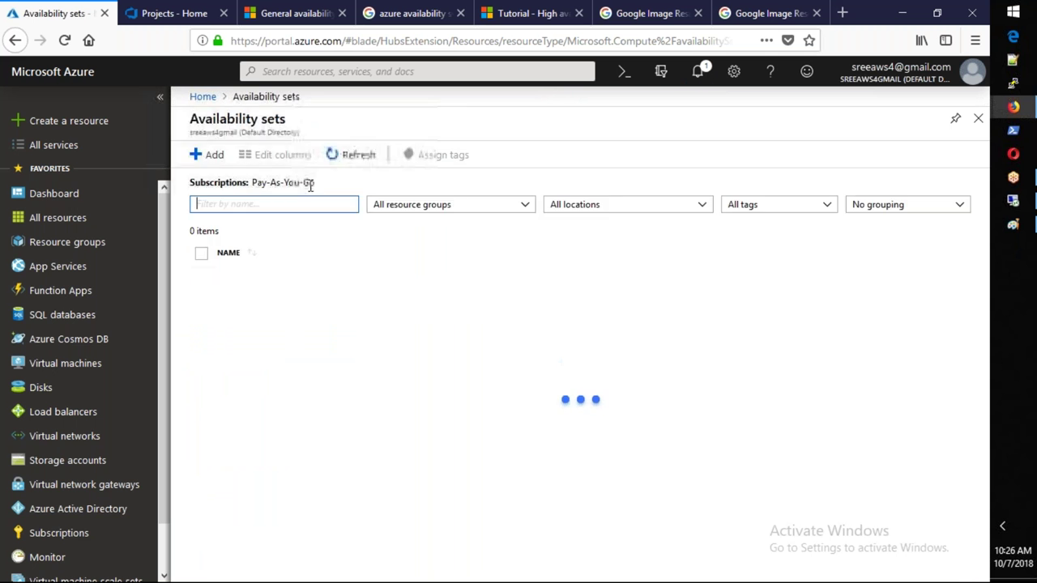
left_click(597, 513)
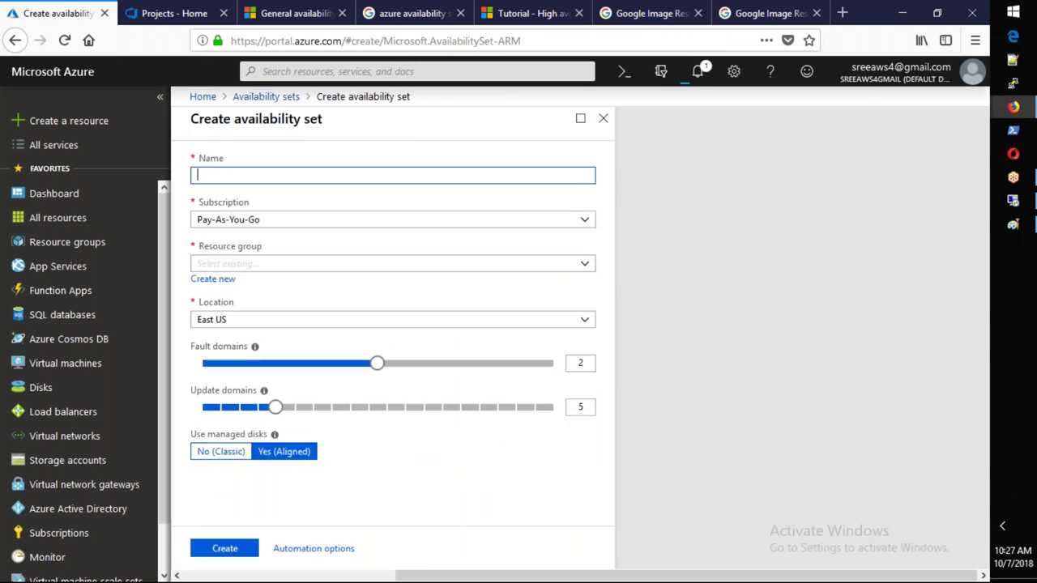
Step: Name the availability set WebServers in resource group DevOps with 1 fault domain
type("WebServers")
left_click(455, 259)
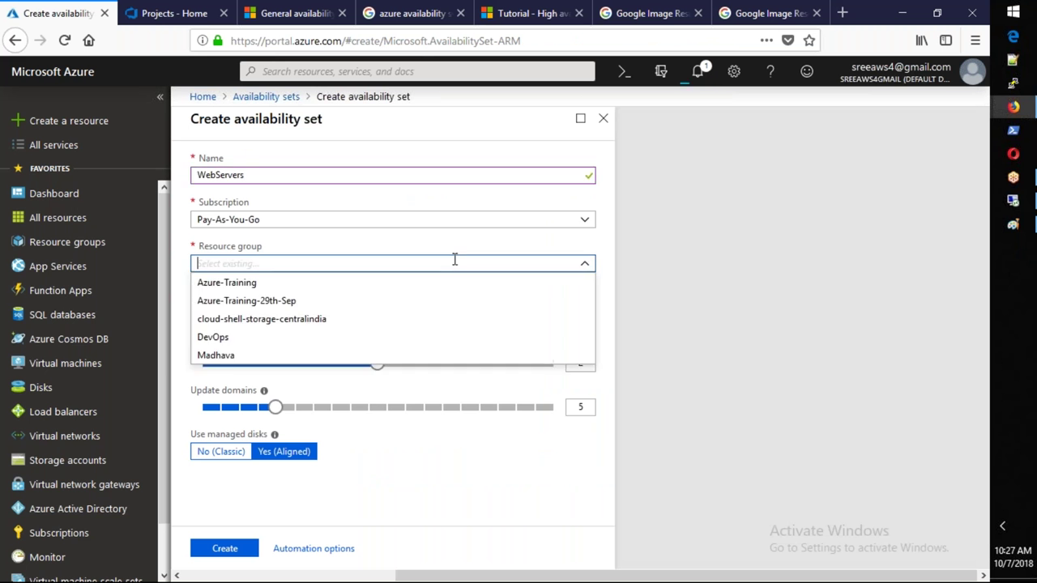
left_click(221, 337)
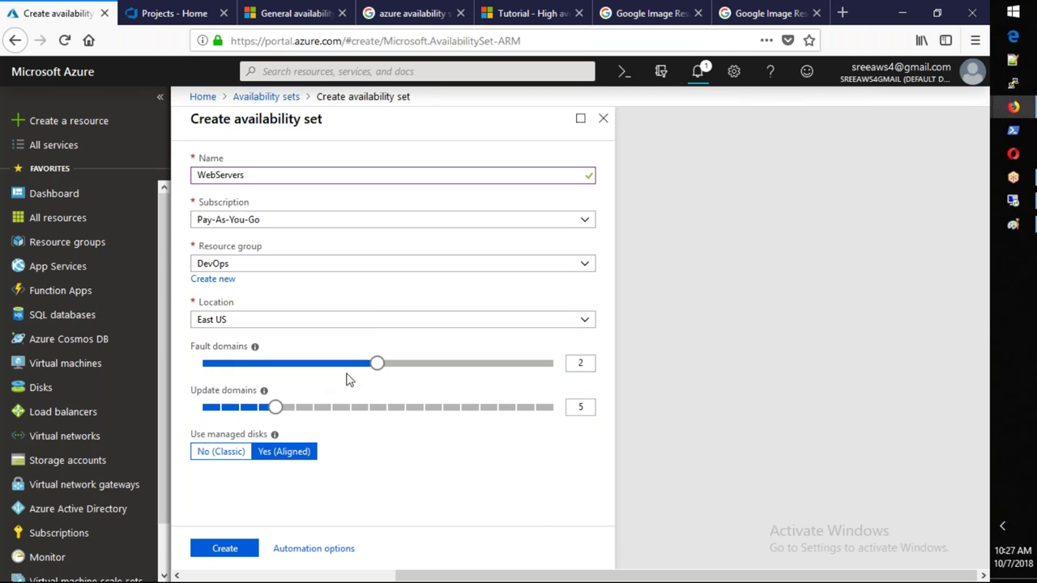
left_click_drag(454, 369, 542, 366)
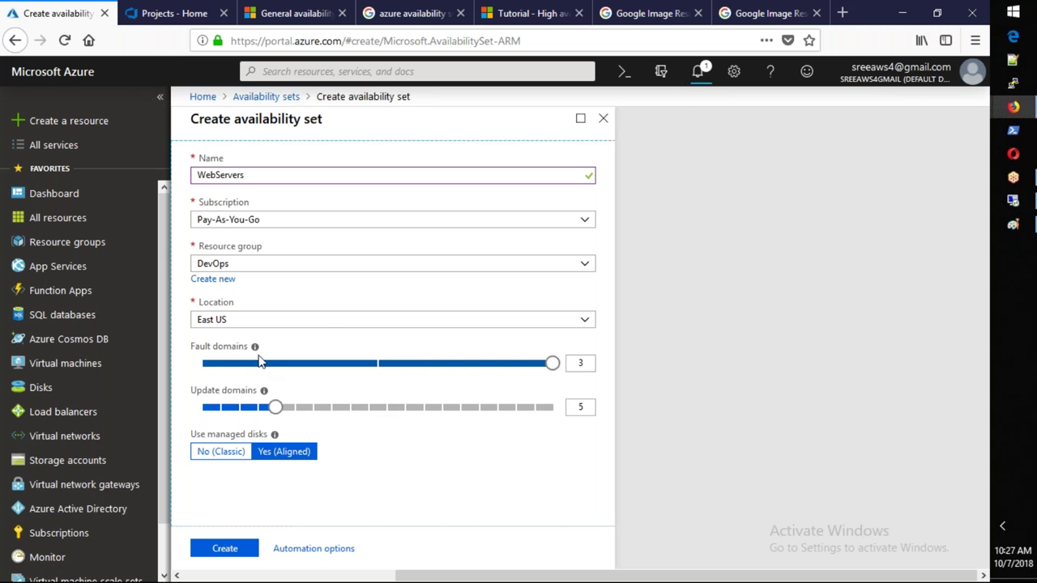
mouse_move(257, 354)
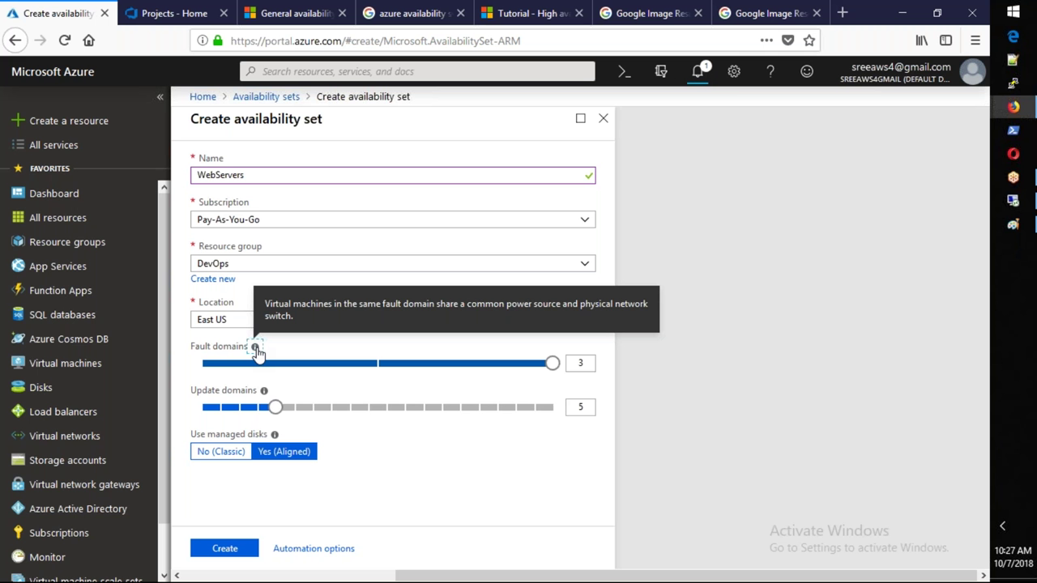
left_click(402, 366)
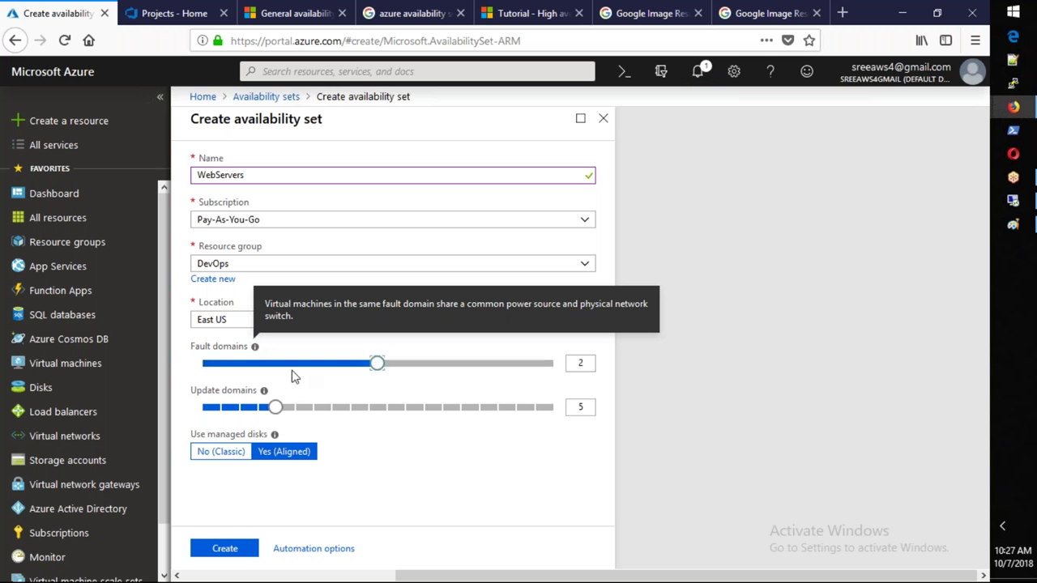
left_click(225, 372)
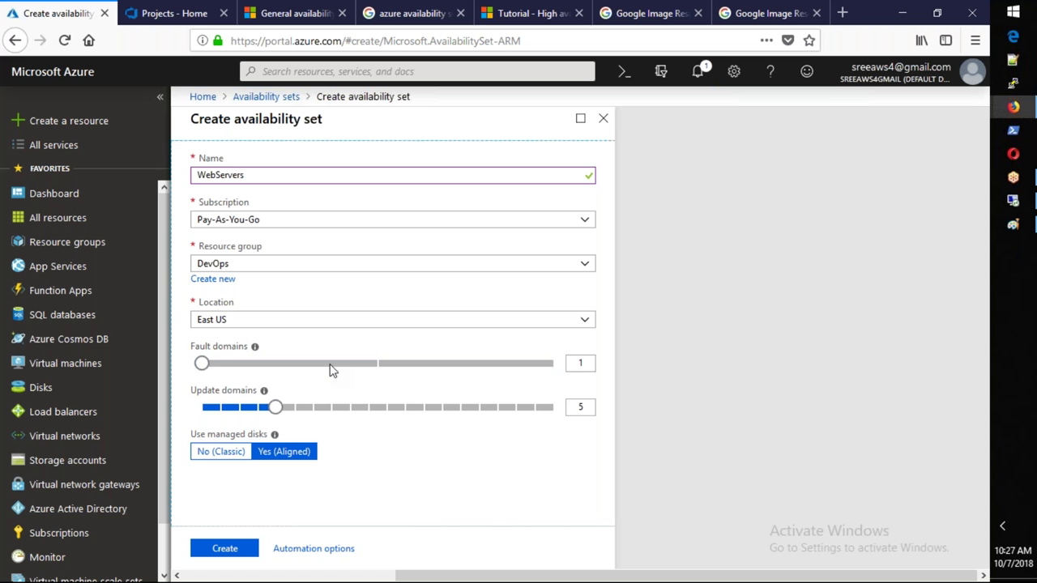
Step: In Paint, move the second server's WEBSERVER box into the first server
key("alt+Tab")
mouse_move(360, 205)
left_mouse_down()
mouse_move(443, 289)
mouse_move(491, 274)
mouse_move(234, 348)
left_mouse_up()
left_click_drag(584, 205, 236, 416)
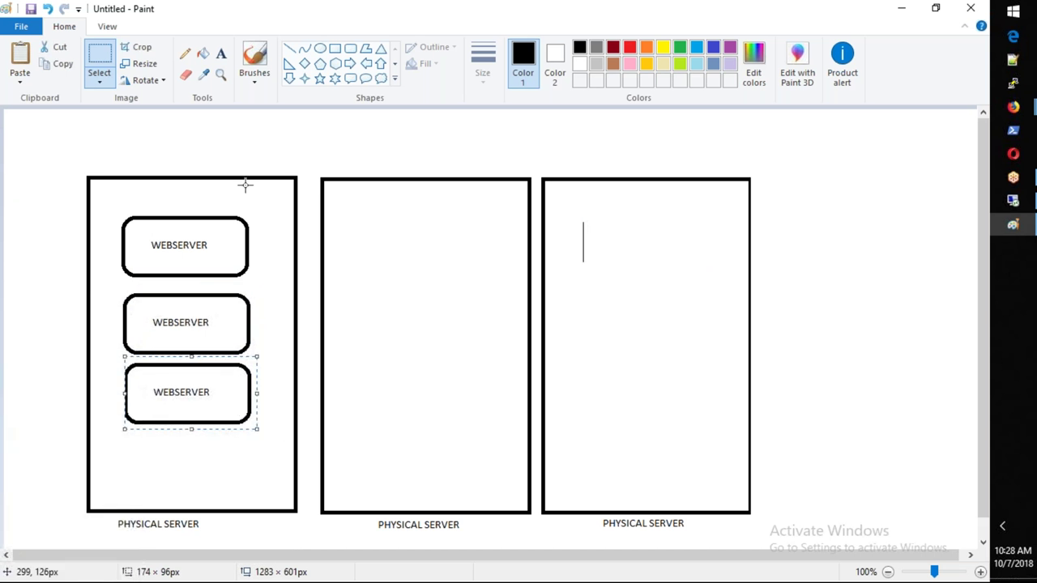
Step: Add a RACK text label above the first server in Paint
left_click(220, 54)
left_click(123, 163)
type("RACK")
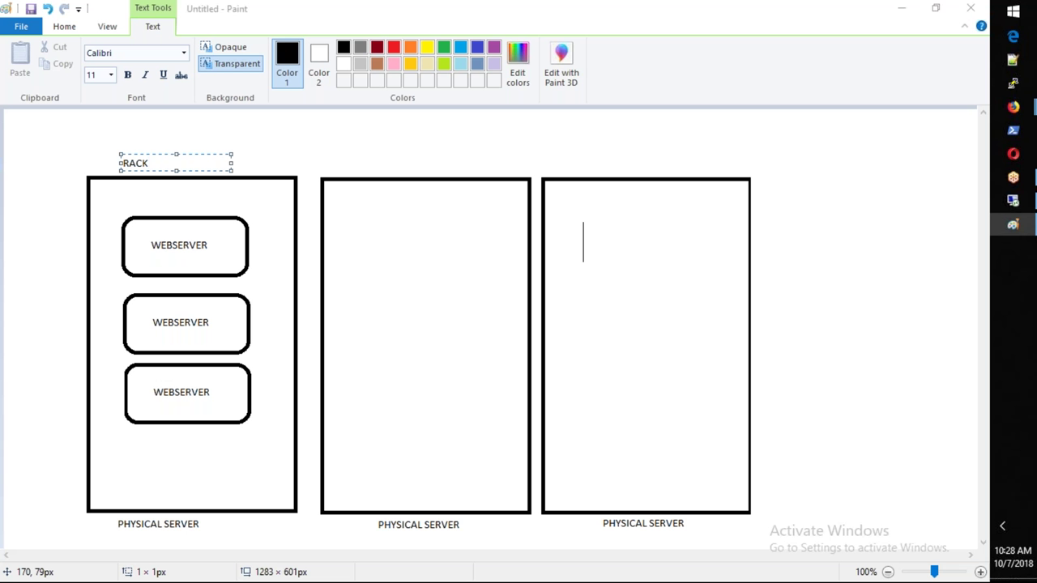
Step: Set the WebServers availability set's fault domains to 3
key("alt+Tab")
double_click(578, 364)
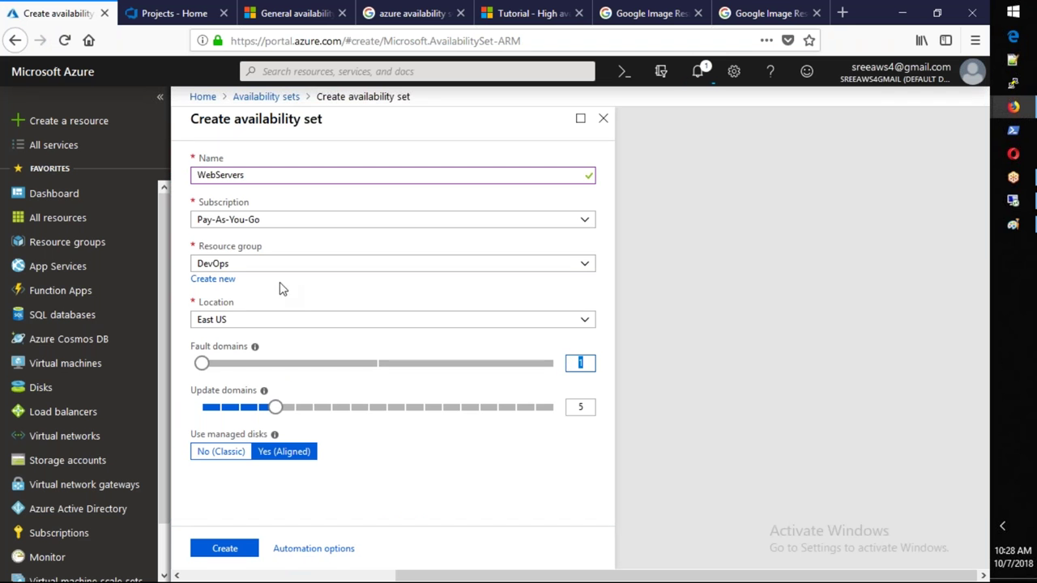
key("alt+Tab")
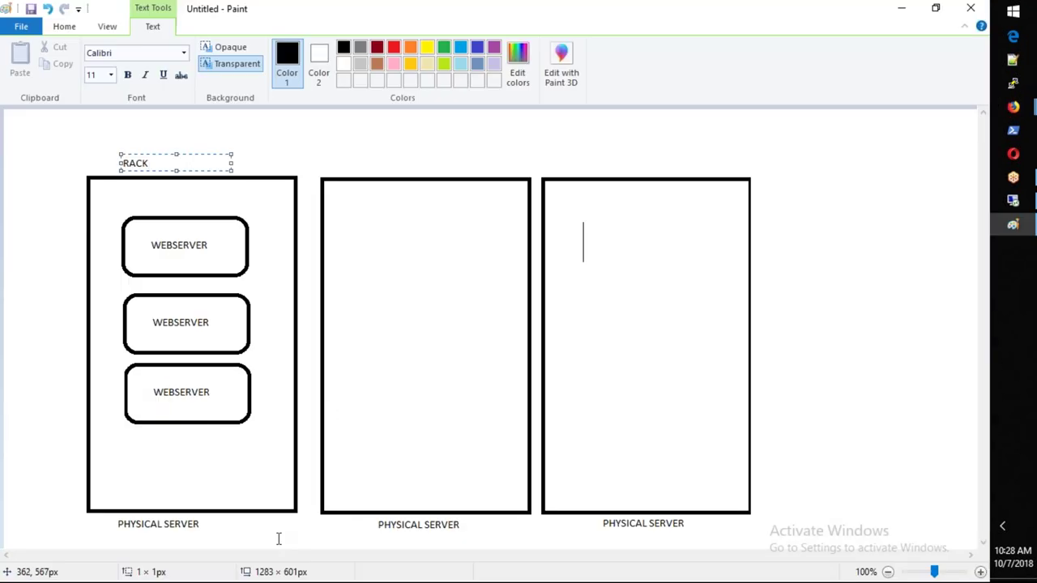
key("alt+Tab")
mouse_move(203, 363)
left_mouse_down()
mouse_move(391, 386)
mouse_move(549, 380)
left_mouse_up()
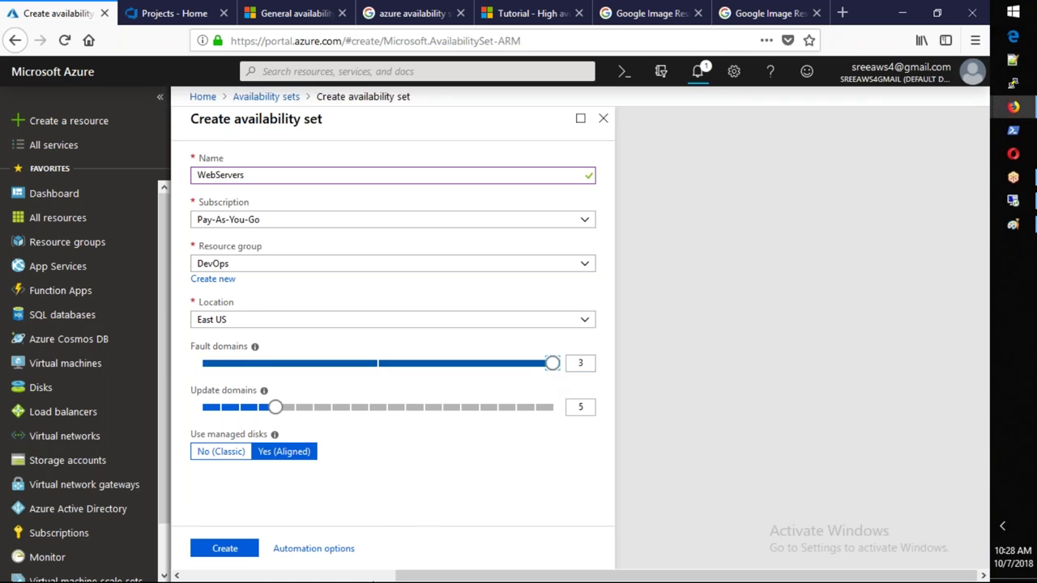
Step: Remove the RACK label and undo the moves so each server holds one WEBSERVER
key("alt+Tab")
key("ctrl+z")
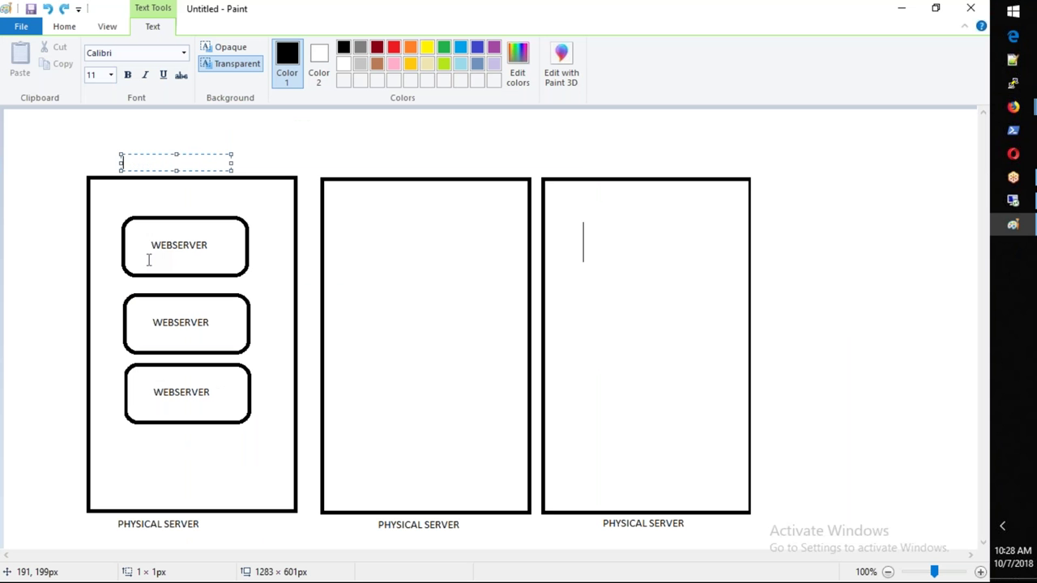
key("ctrl+z")
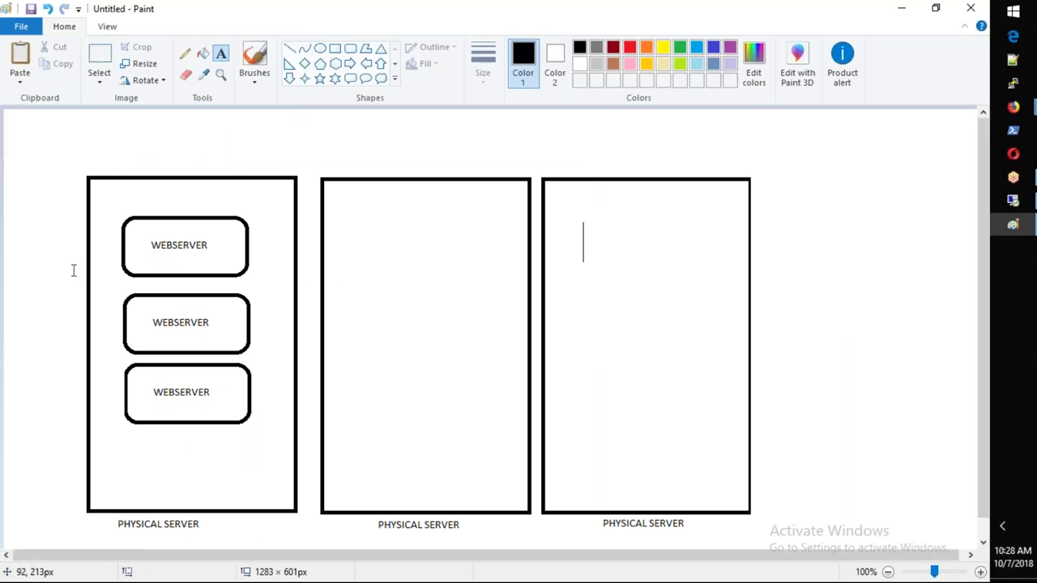
key("ctrl+z")
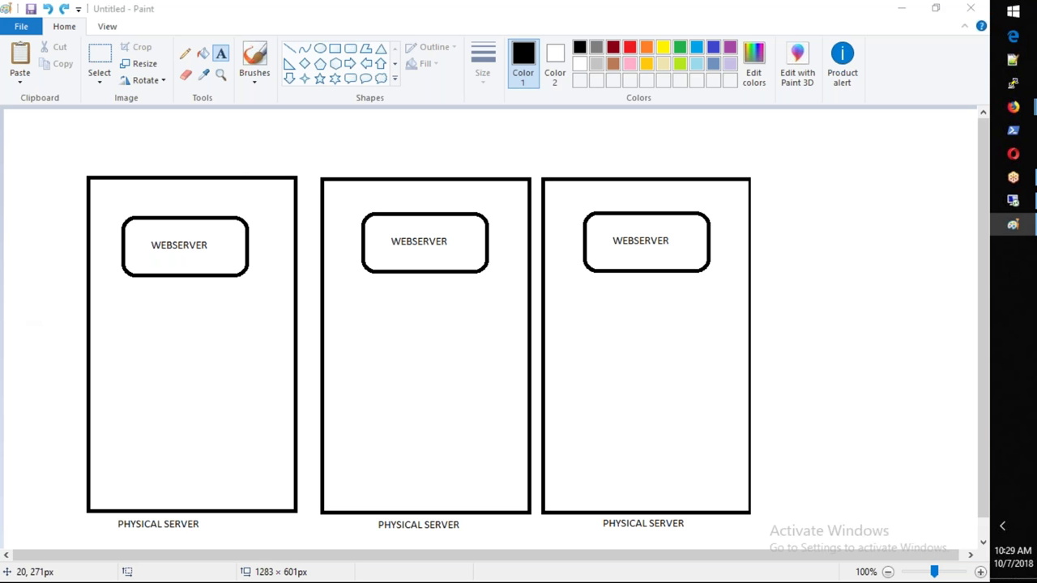
key("alt+Tab")
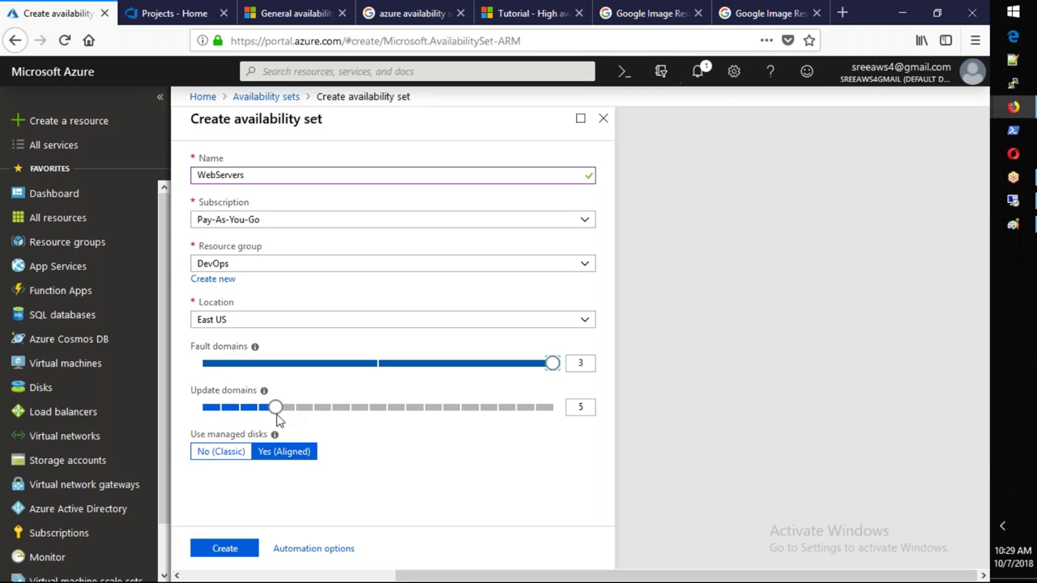
Step: Raise the WebServers update domains to 20, then return to the Paint diagram
left_click_drag(276, 412, 596, 409)
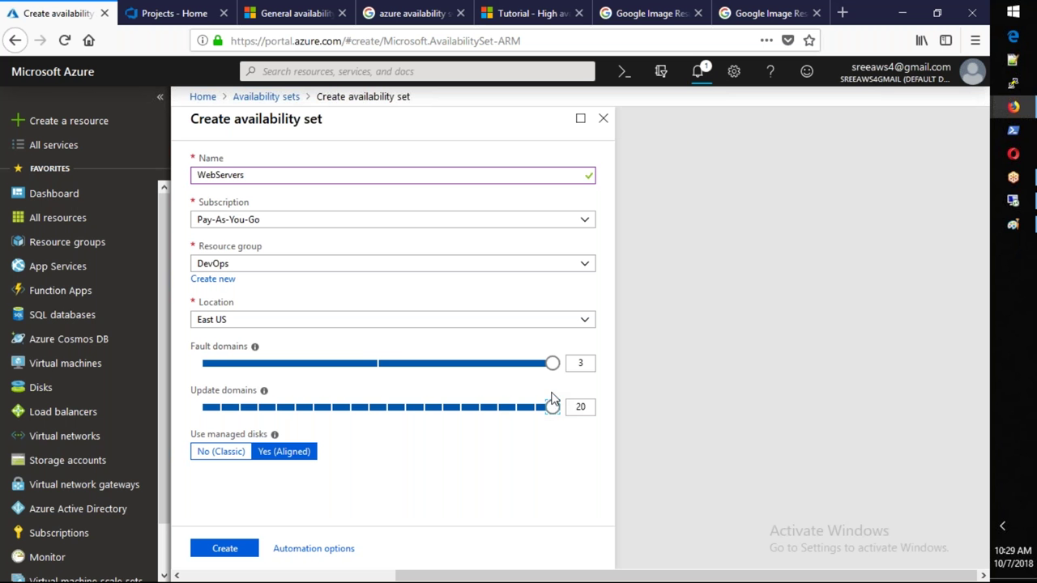
key("alt+Tab")
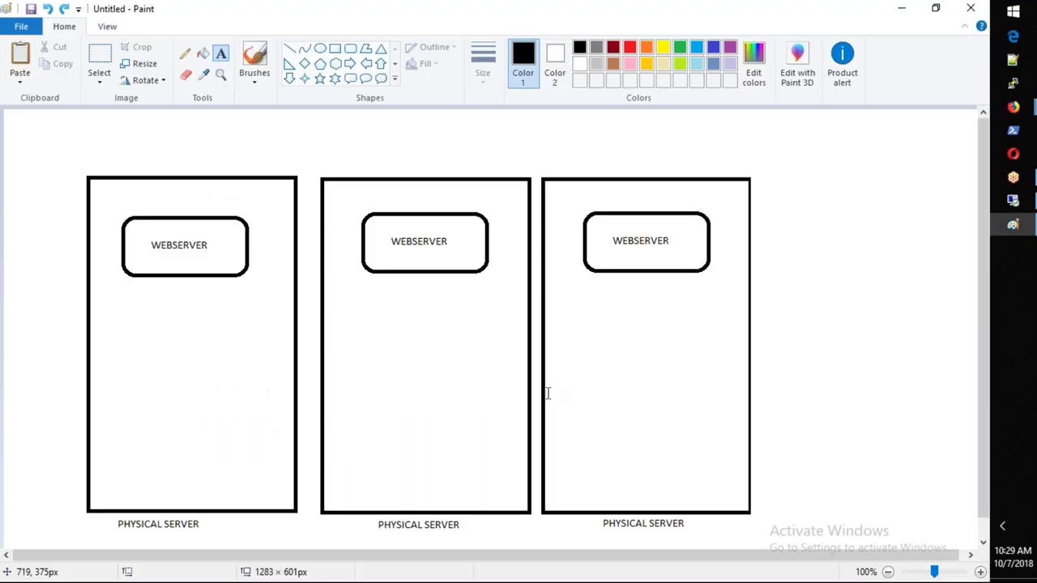
Step: Copy the left WEBSERVER box and paste one copy into each of the three physical servers
left_click(100, 58)
left_click_drag(117, 213, 248, 283)
key("ctrl+c")
key("ctrl+v")
left_click_drag(81, 151, 192, 333)
key("ctrl+v")
left_click_drag(70, 161, 421, 340)
key("ctrl+v")
left_click_drag(128, 177, 687, 340)
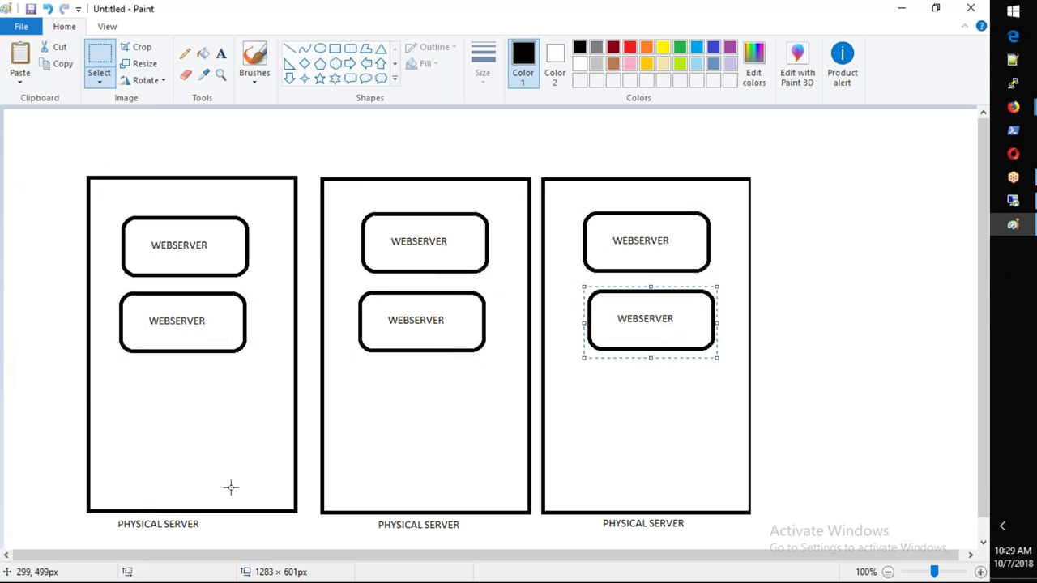
Step: Paste three more WEBSERVER copies lower down in the left, middle and right servers
key("ctrl+v")
left_click_drag(126, 174, 220, 417)
key("ctrl+v")
left_click_drag(118, 148, 707, 420)
key("ctrl+v")
key("ctrl+v")
left_click_drag(119, 147, 206, 491)
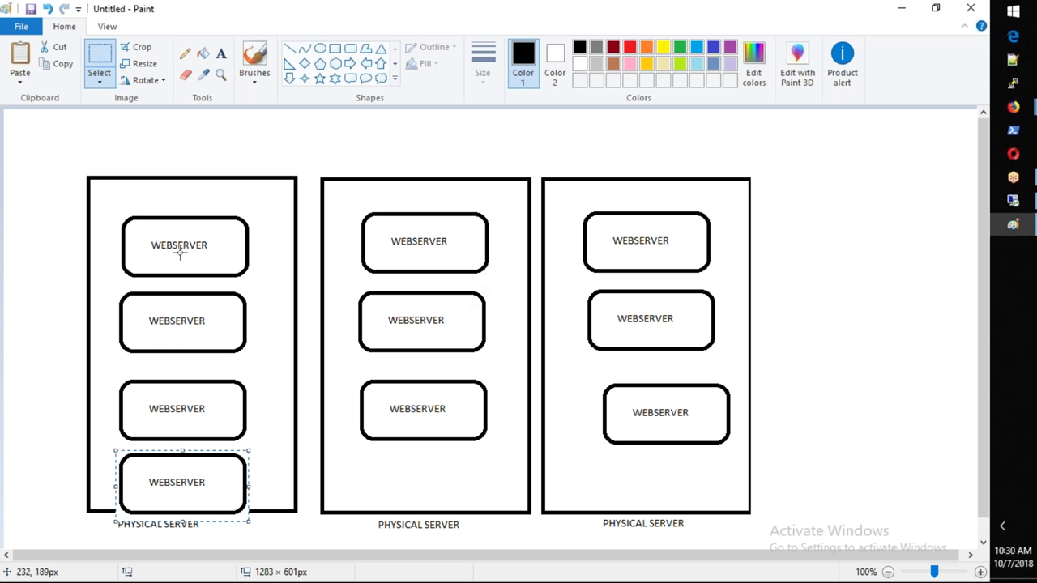
Step: Label the top left WEBSERVER box UD1 and the bottom left box UD20
left_click(222, 53)
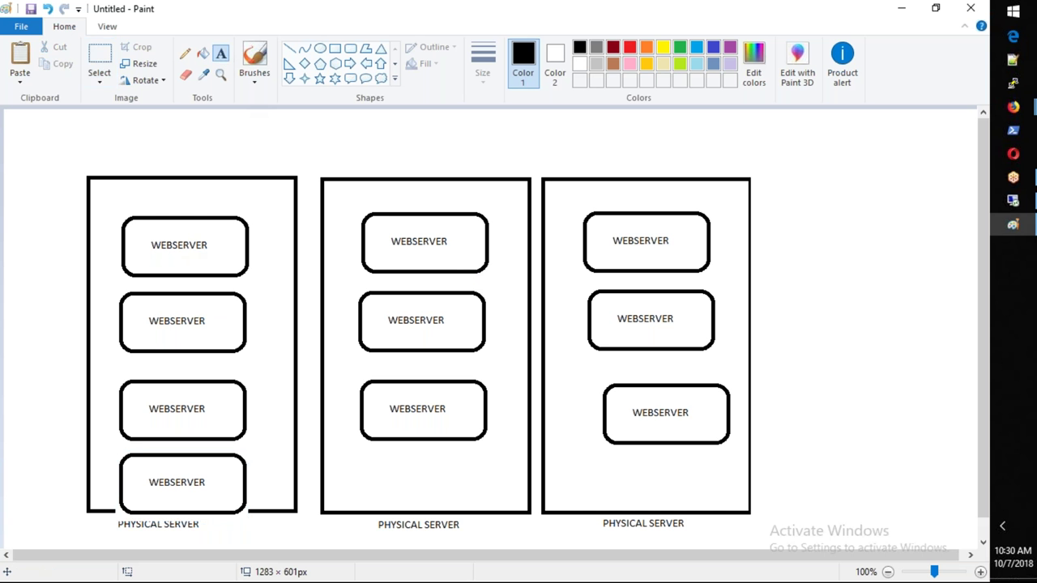
left_click(152, 261)
type("U")
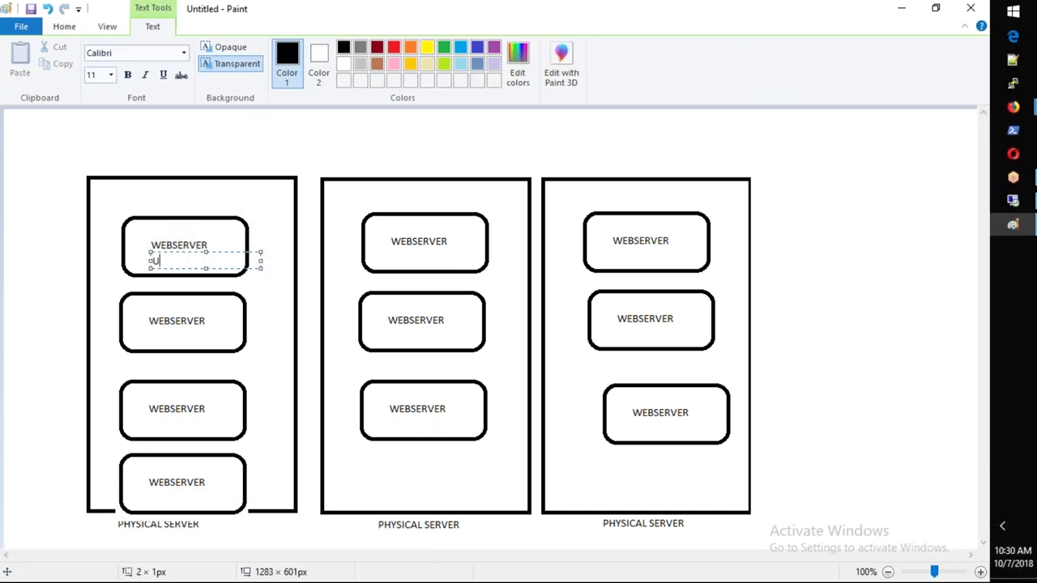
type("D1")
left_click(409, 259)
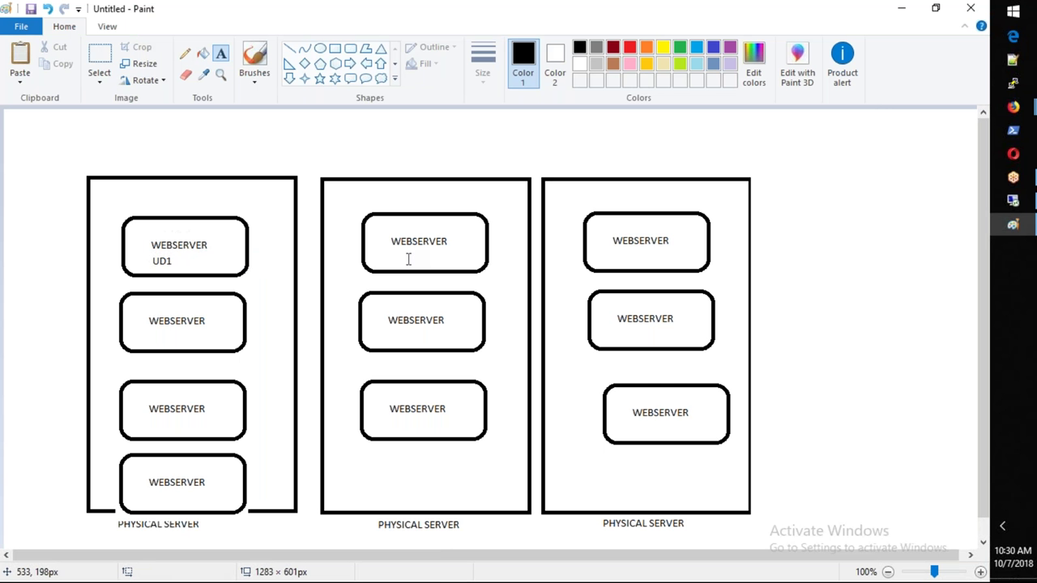
left_click(157, 499)
type("UD20")
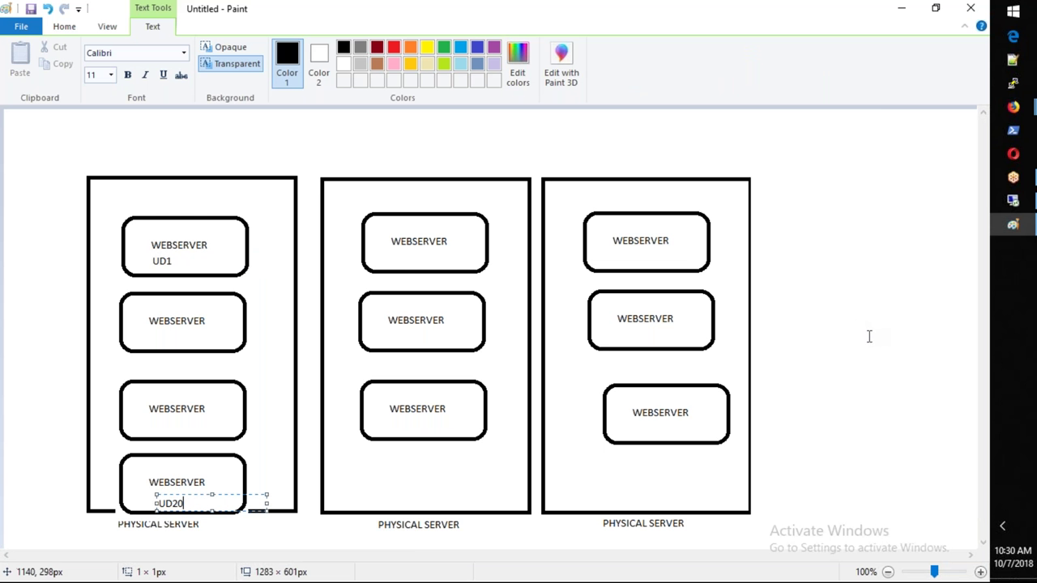
left_click(861, 343)
Step: Compare the diagram with the Azure form, briefly lowering its update domains count
key("alt+Tab")
left_click_drag(559, 407, 364, 421)
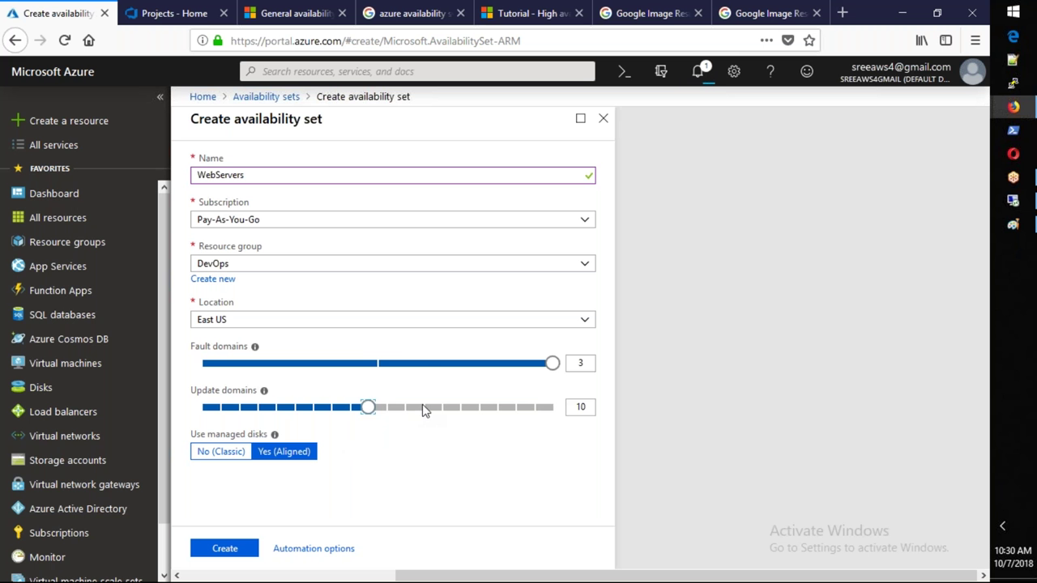
key("alt+Tab")
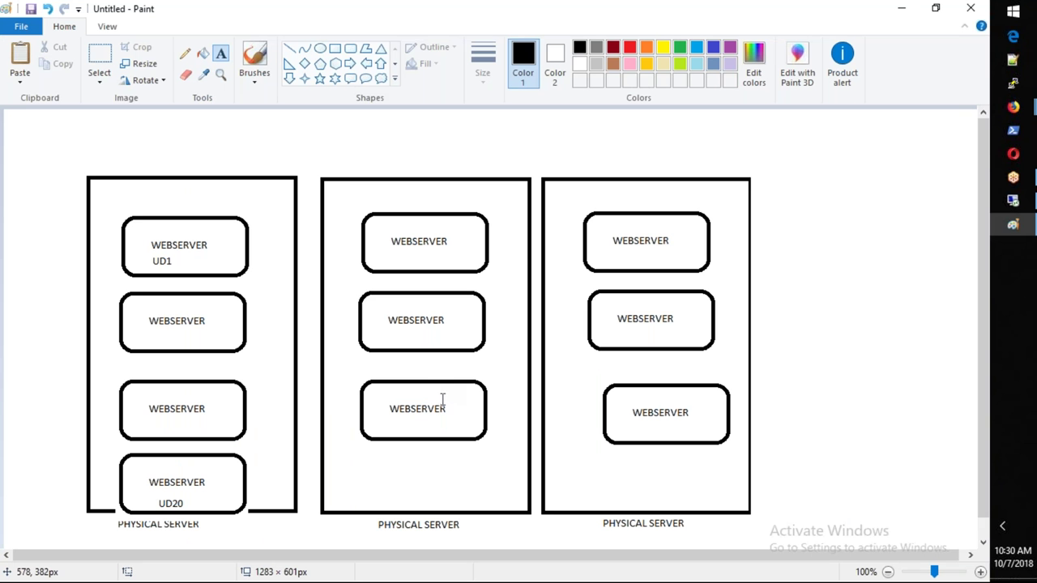
key("alt+Tab")
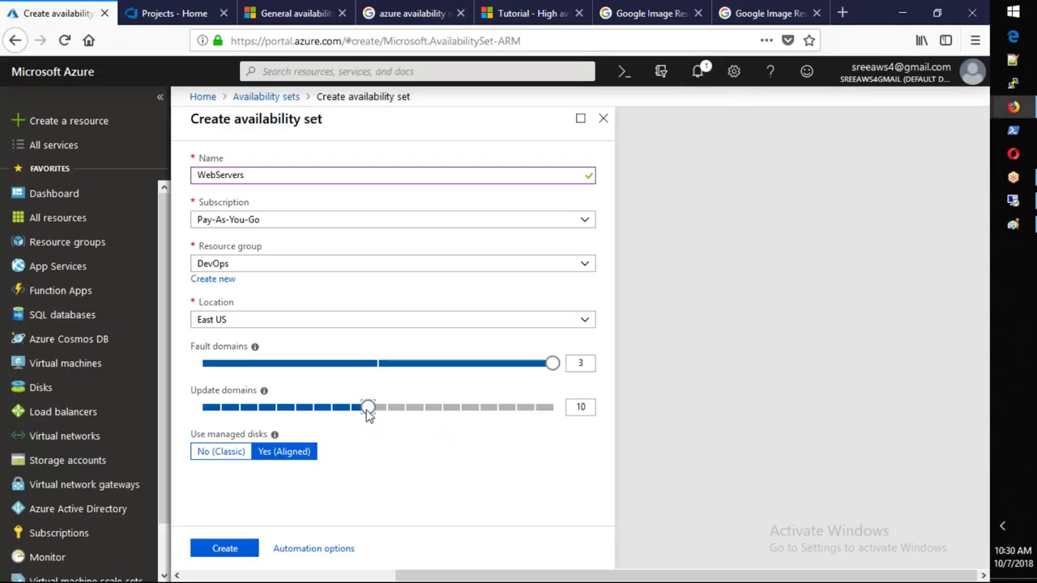
key("alt+Tab")
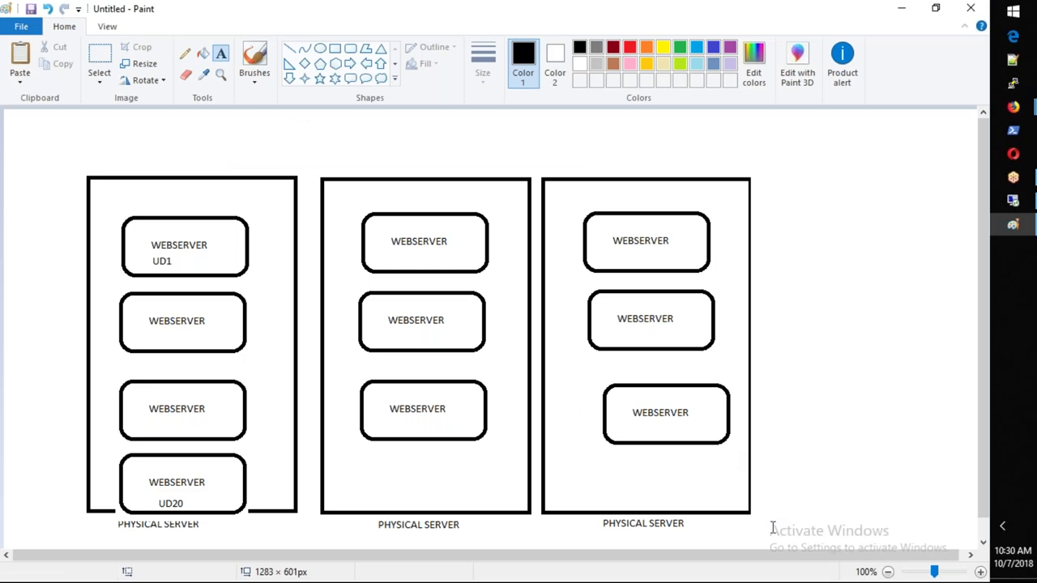
Step: Try red and yellow outlines around web server groups, undo them, and reset update domains to 20
left_click(335, 48)
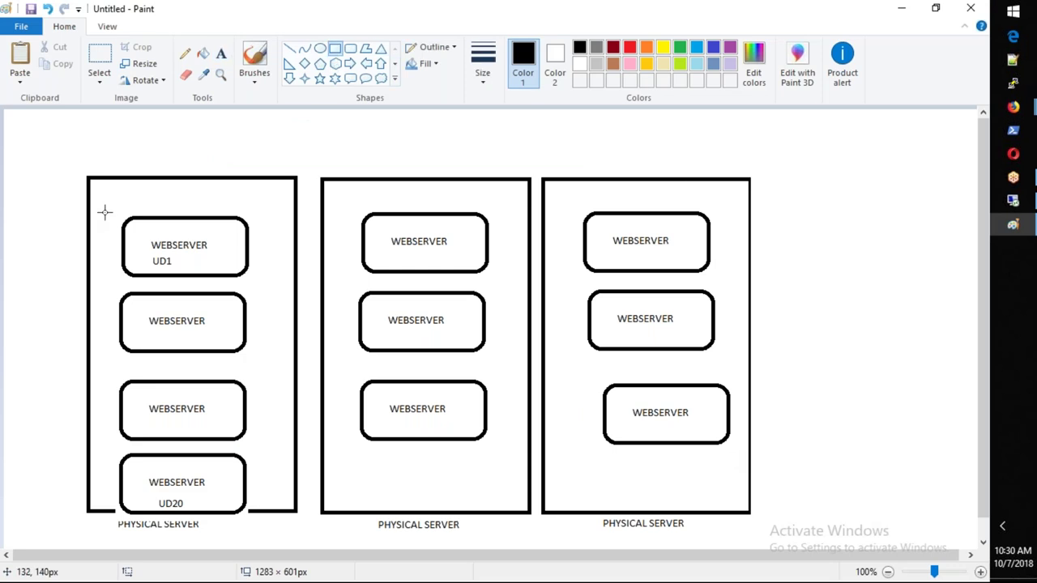
mouse_move(111, 203)
left_mouse_down()
mouse_move(257, 283)
mouse_move(505, 283)
left_mouse_up()
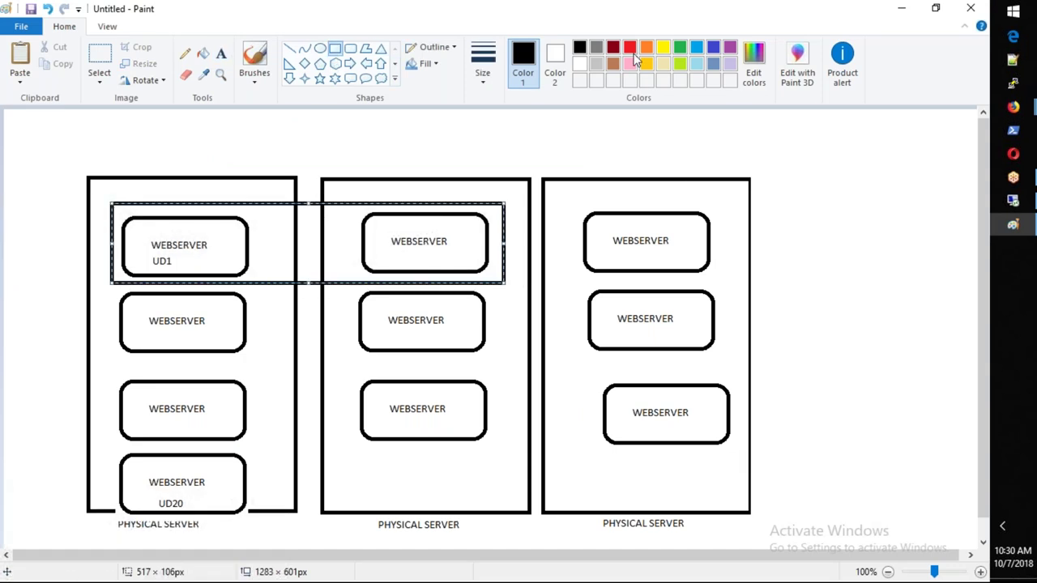
left_click(631, 50)
mouse_move(572, 196)
left_mouse_down()
mouse_move(583, 250)
mouse_move(736, 365)
left_mouse_up()
left_click(662, 47)
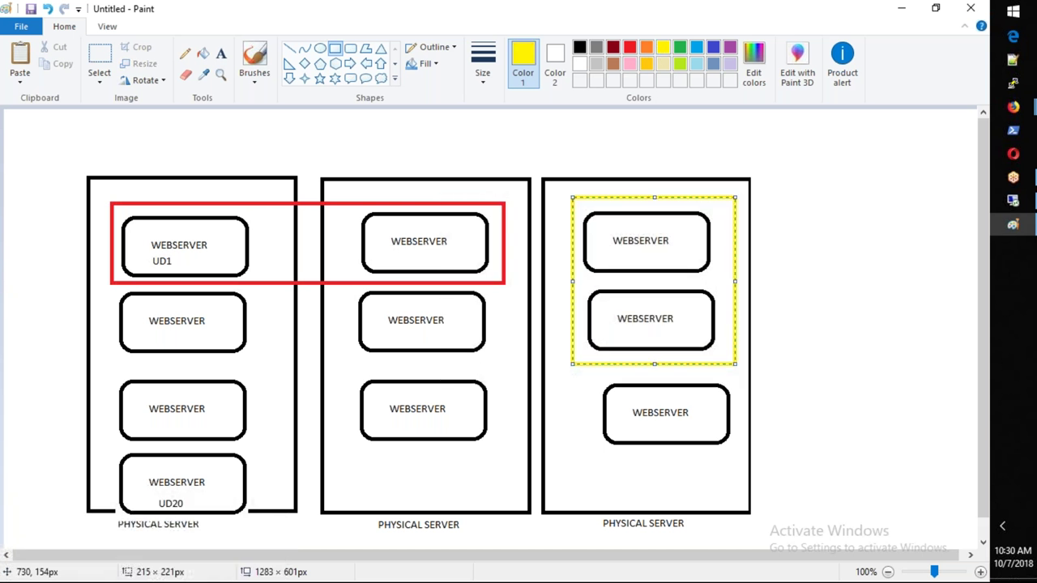
left_click(916, 317)
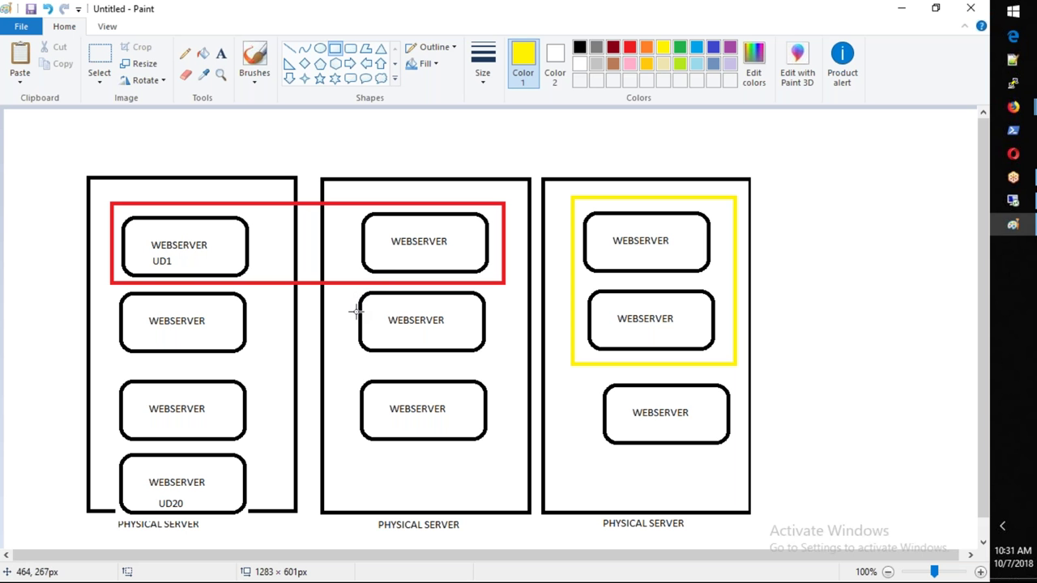
key("ctrl+z")
key("ctrl+z")
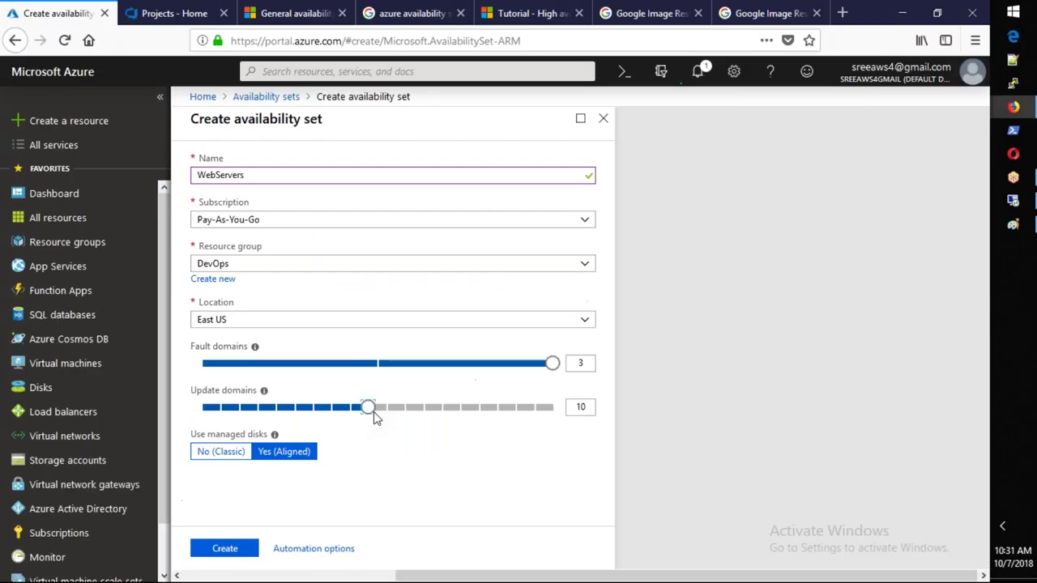
mouse_move(376, 419)
left_mouse_down()
mouse_move(538, 418)
mouse_move(570, 427)
left_mouse_up()
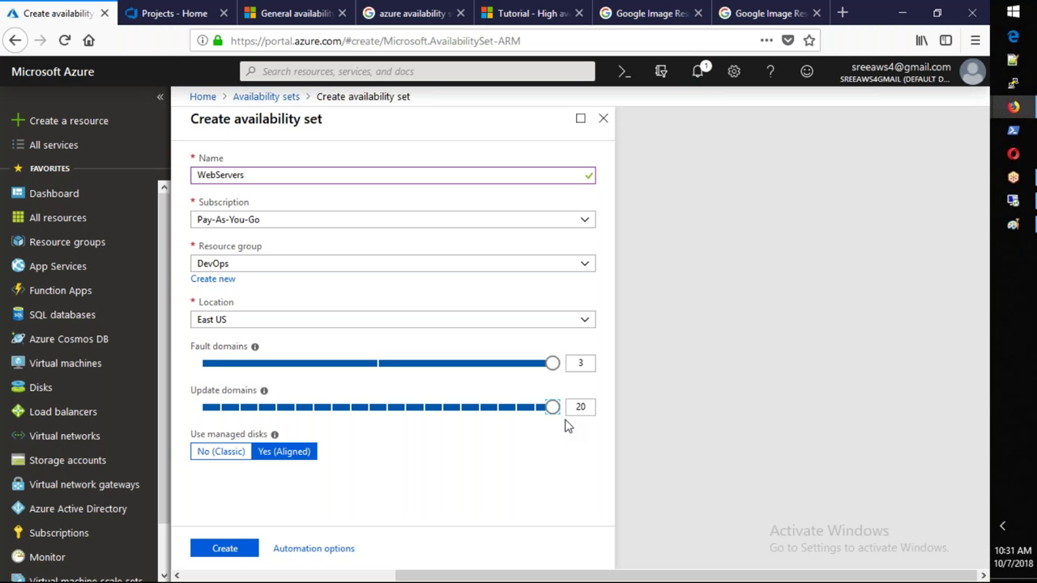
Step: Review the update domains explanation, set update domains to 20, and create the WebServers availability set
left_click(264, 393)
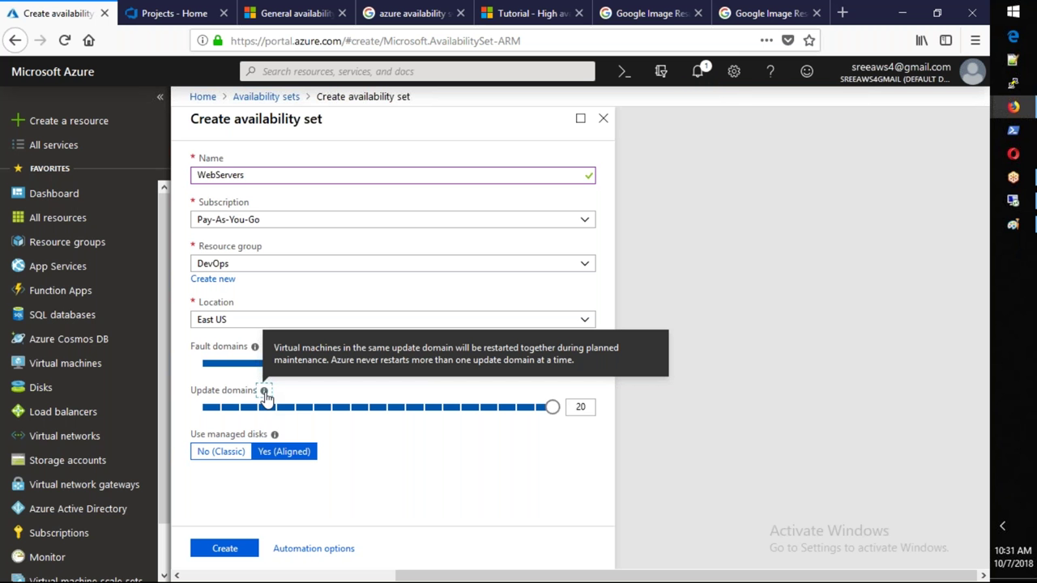
left_click_drag(551, 407, 404, 412)
left_click_drag(345, 424, 195, 423)
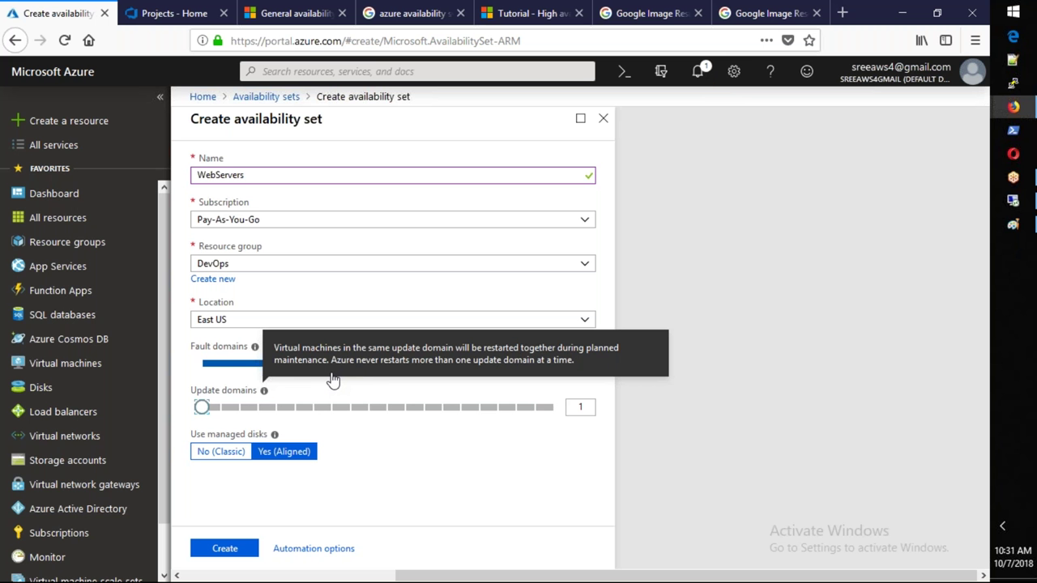
left_click(449, 484)
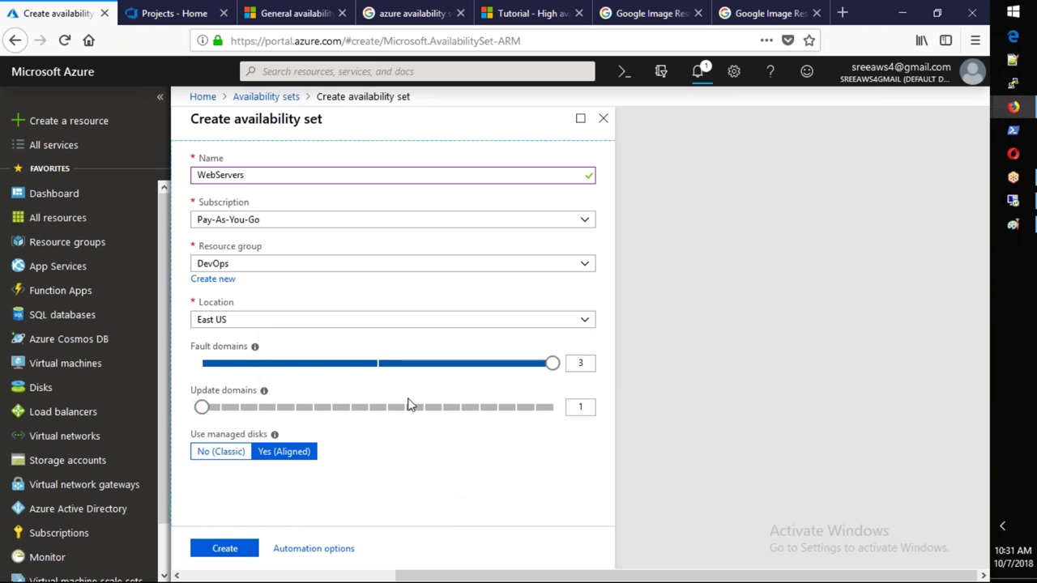
left_click_drag(202, 408, 557, 409)
left_click(222, 550)
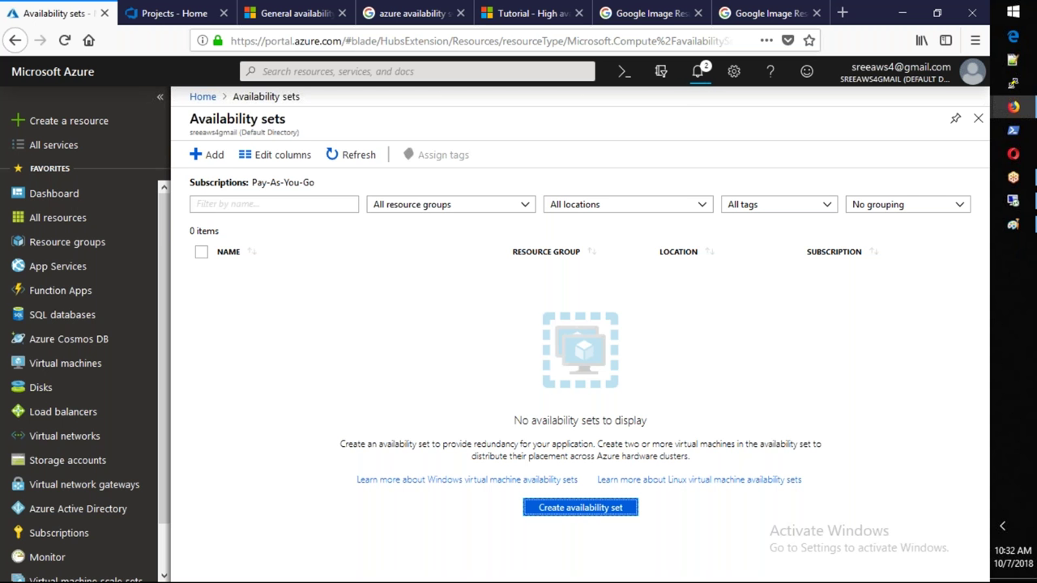
Step: Open the new virtual machine form's availability options and check the deployment notification
left_click(76, 372)
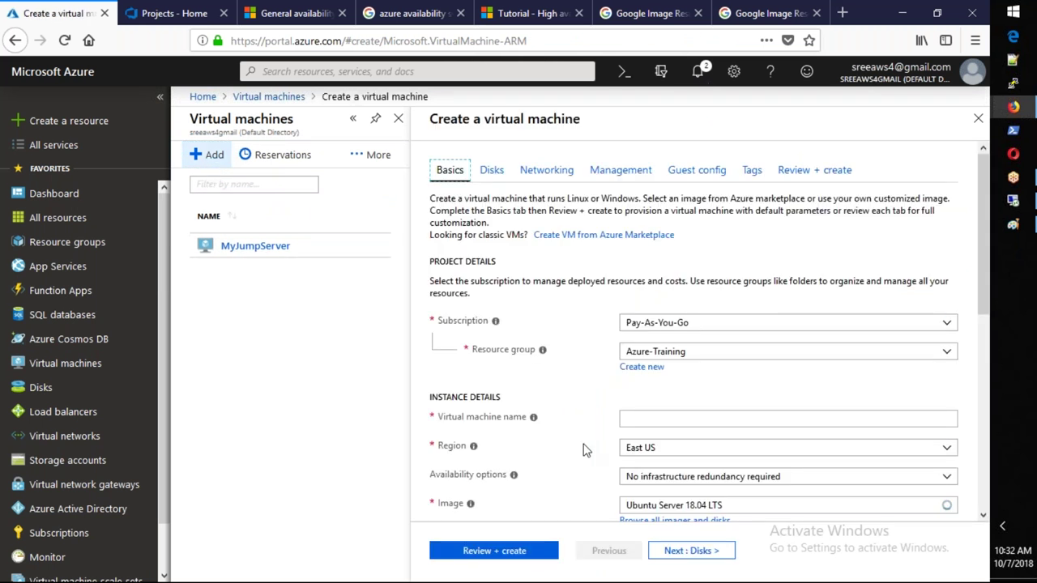
scroll(587, 451, "down", 1)
scroll(587, 451, "down", 3)
left_click(655, 330)
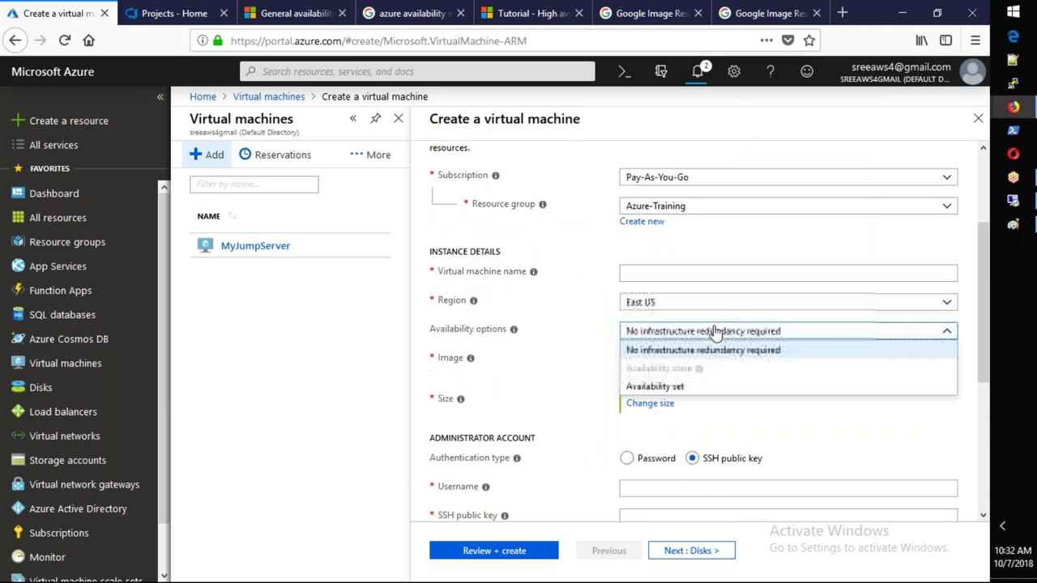
key("Escape")
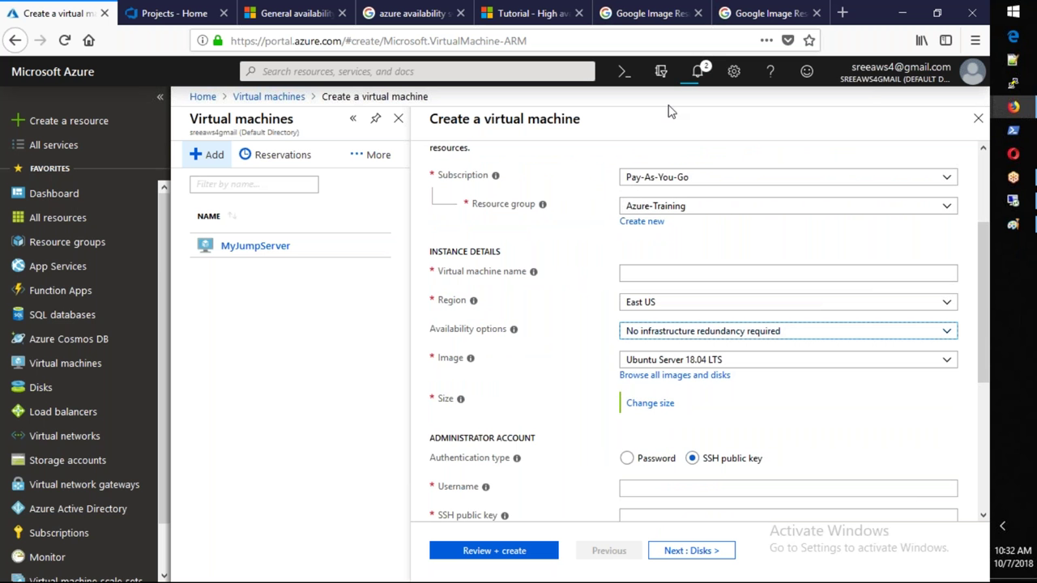
left_click(693, 71)
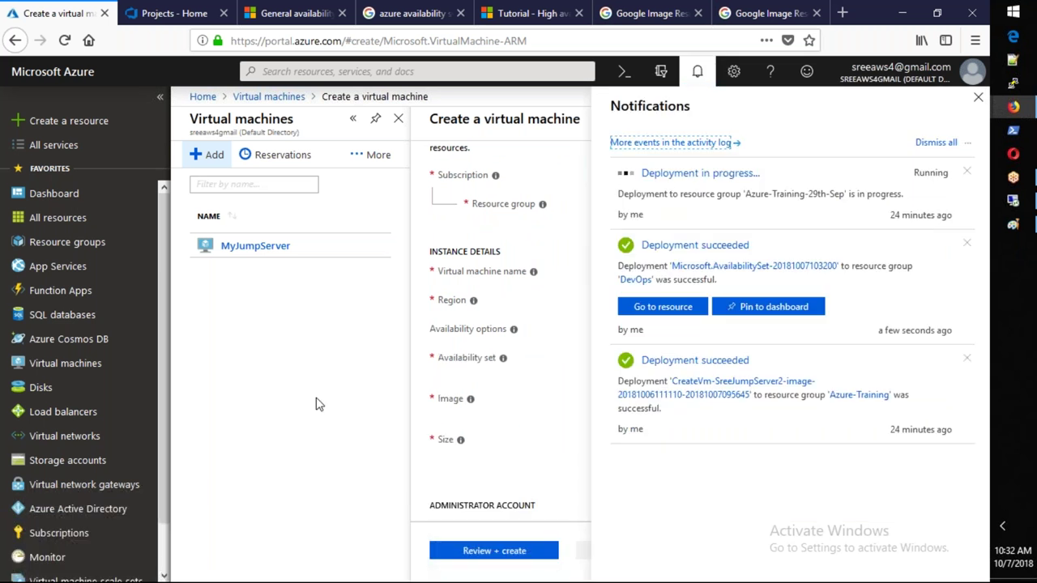
left_click(979, 97)
Step: Set the resource group to DevOps and the availability set to WebServers
left_click(670, 365)
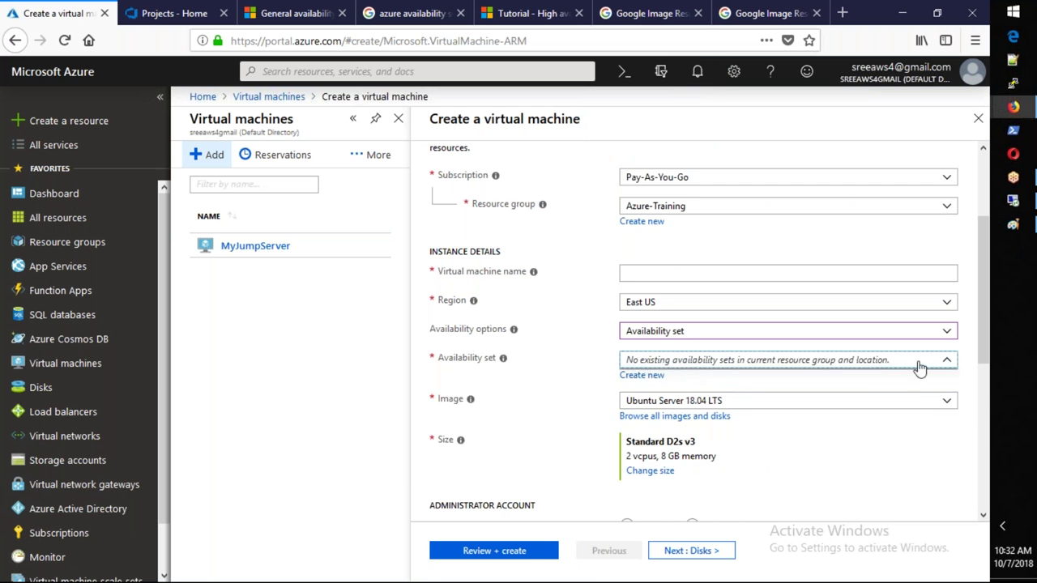
left_click(948, 362)
left_click(656, 360)
left_click(688, 206)
left_click(653, 278)
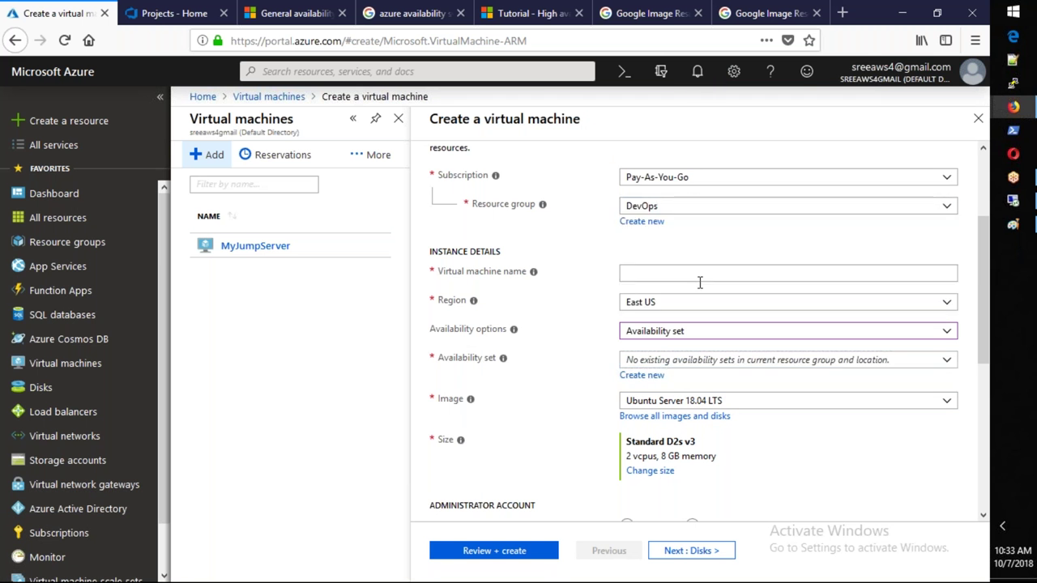
left_click(672, 366)
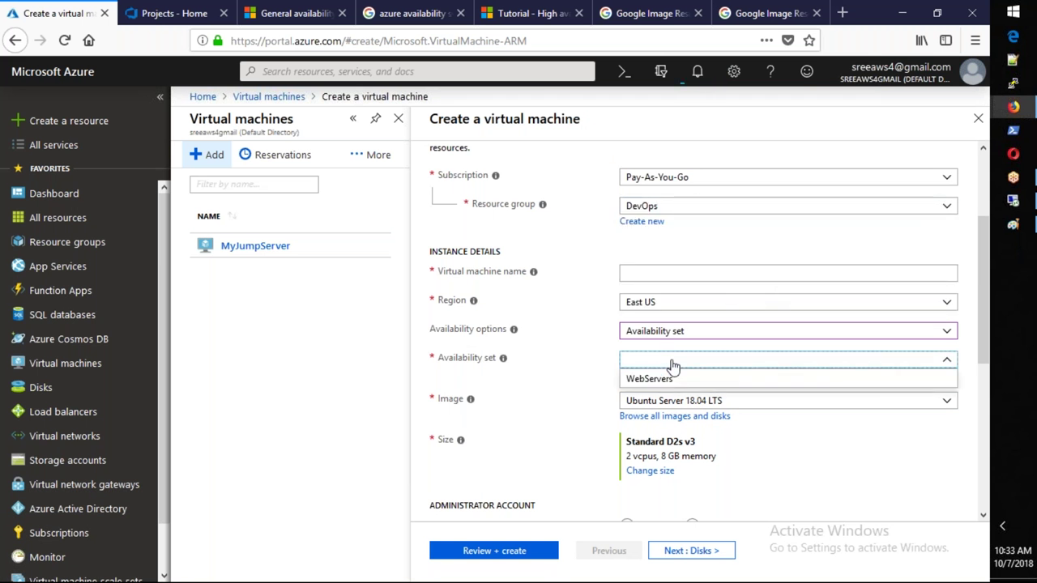
left_click(663, 379)
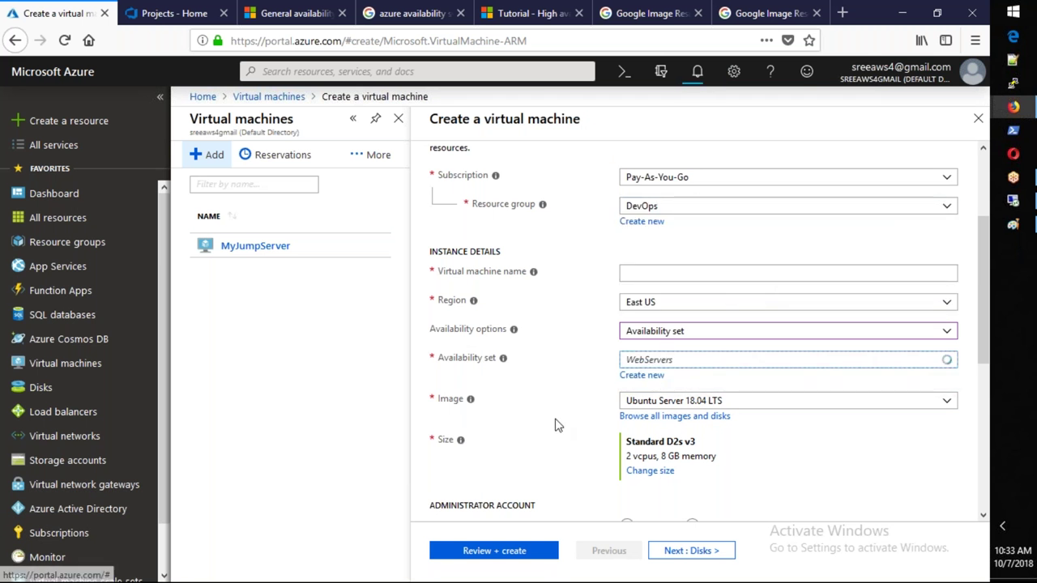
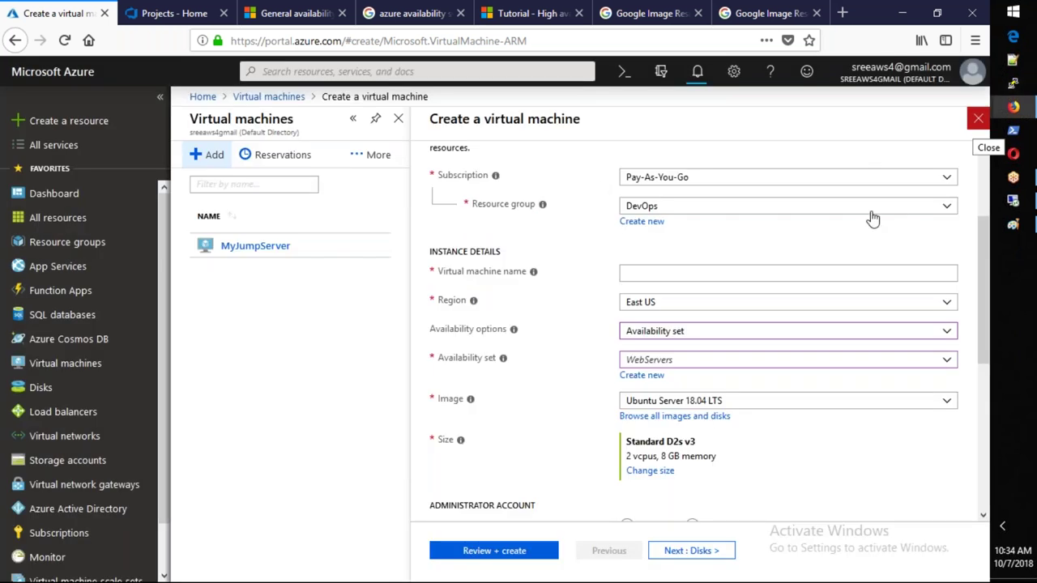
Step: Open MyJumpServer from the VM list and go to its Configuration page
left_click(299, 294)
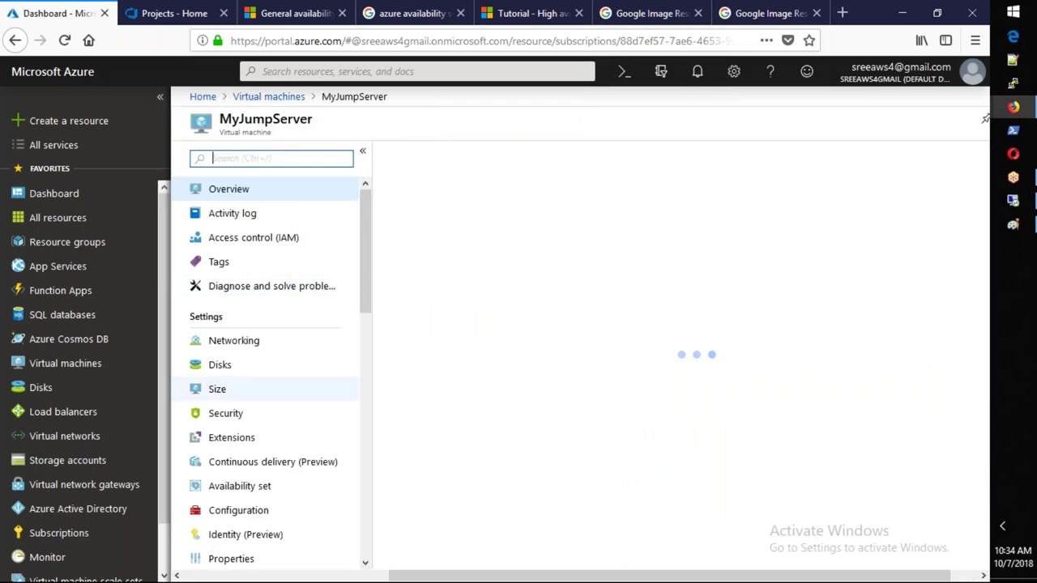
scroll(268, 365, "down", 3)
left_click(267, 365)
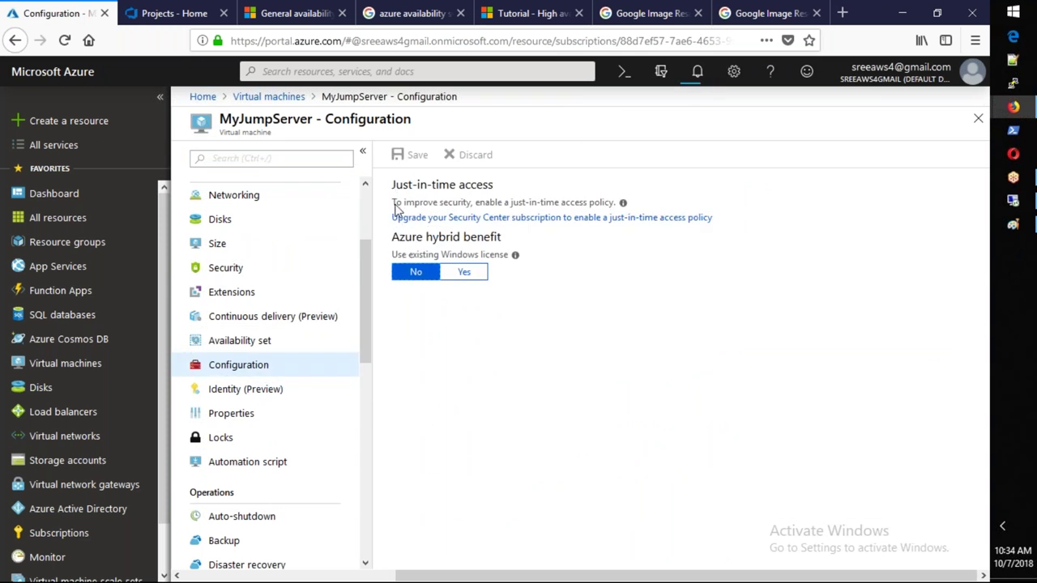
Step: Try Azure hybrid benefit Yes with Windows Server licence and eligibility confirmed, then discard the edits
left_click(396, 209)
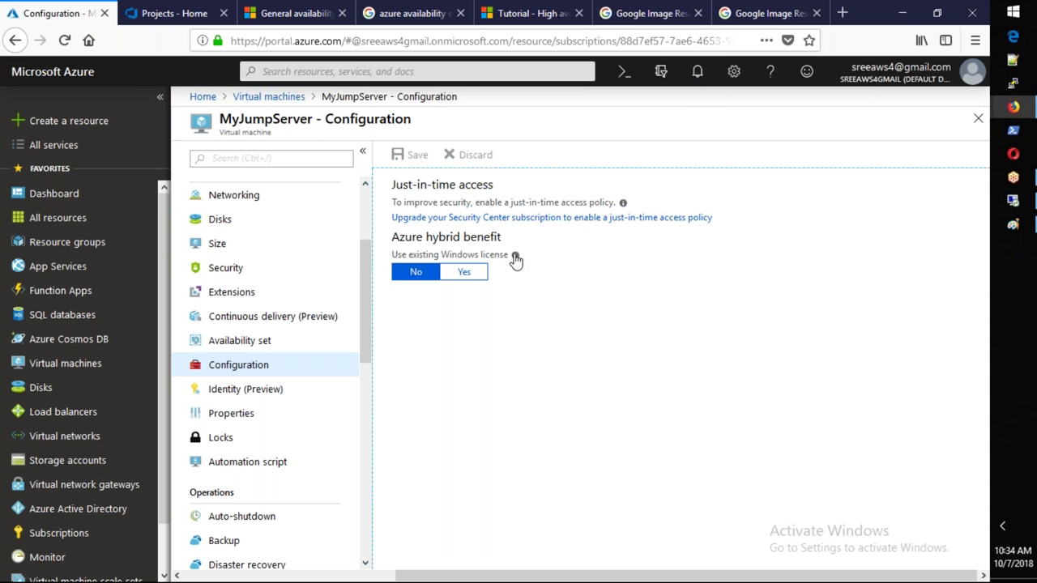
left_click(458, 274)
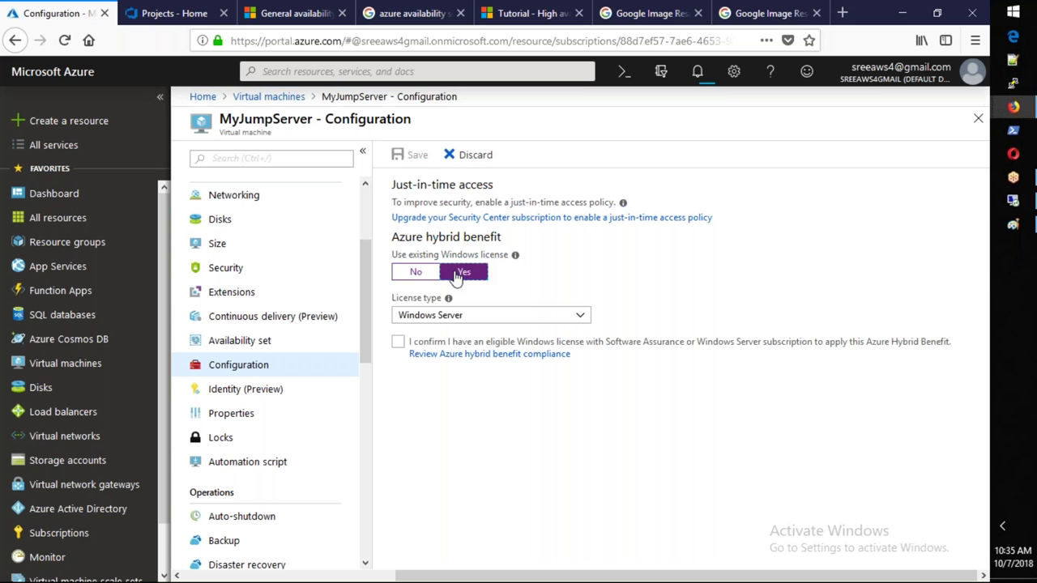
left_click(427, 321)
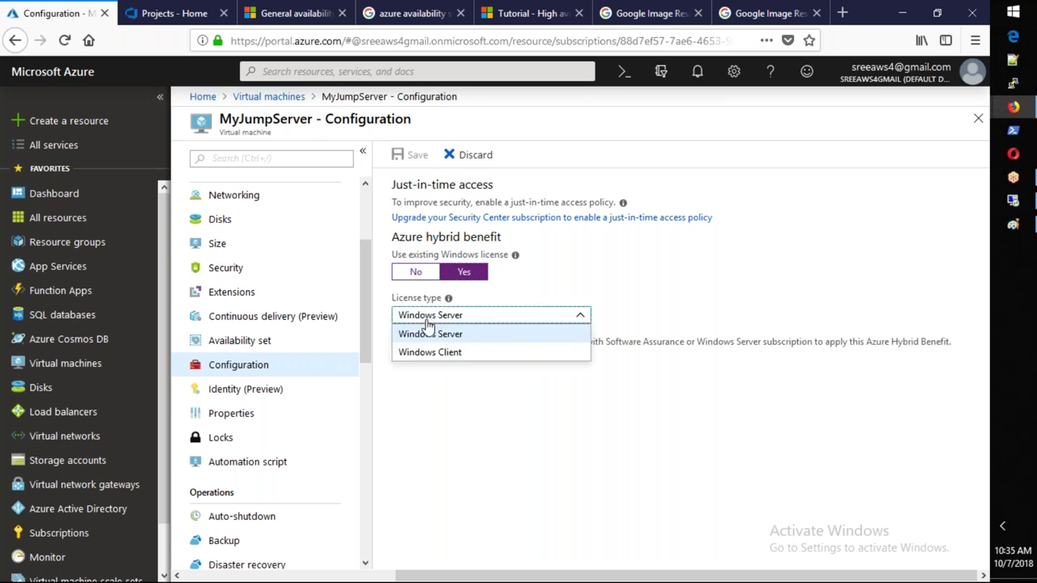
left_click(437, 334)
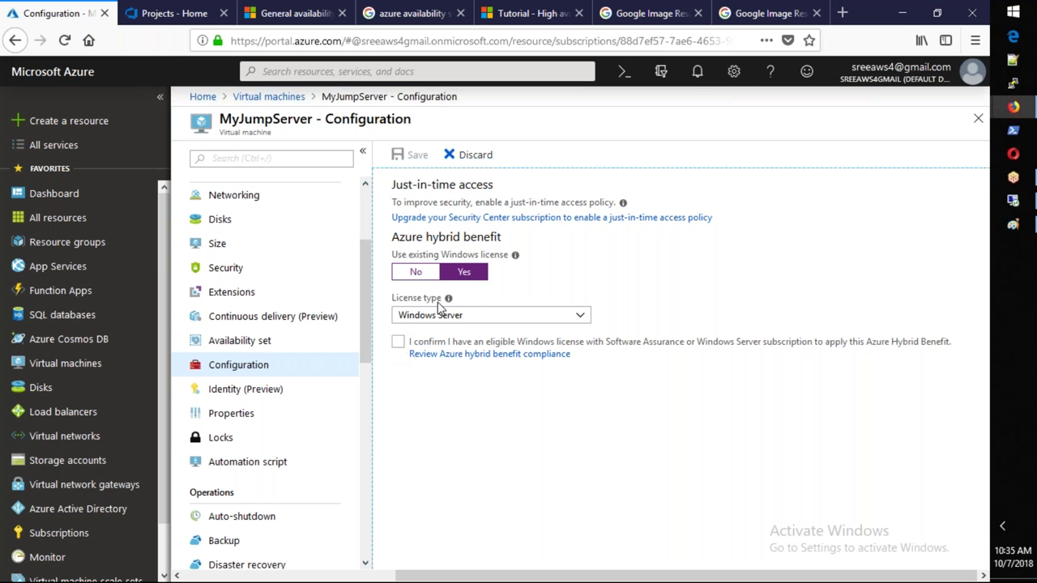
mouse_move(448, 302)
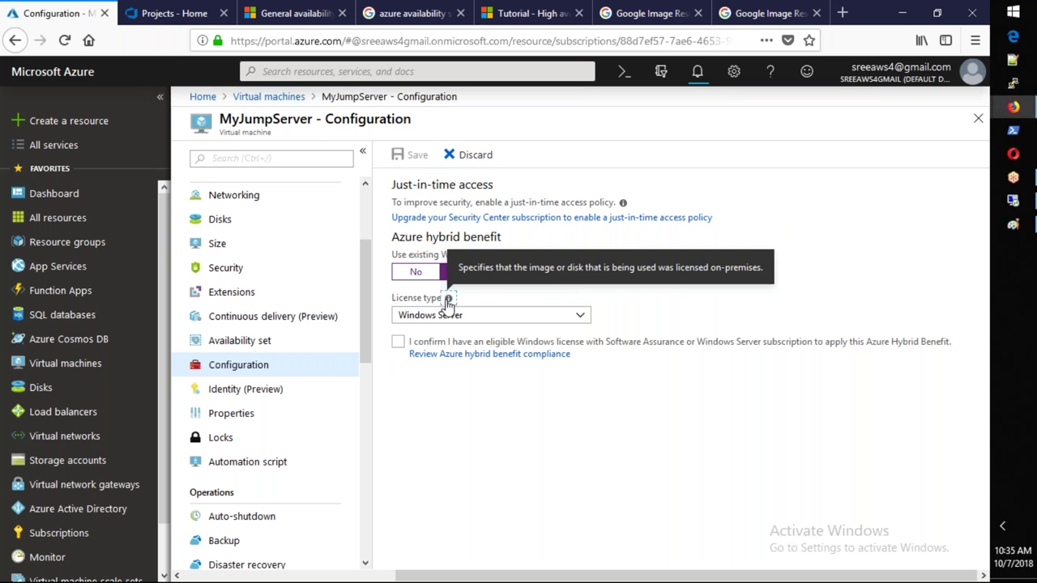
left_click(397, 341)
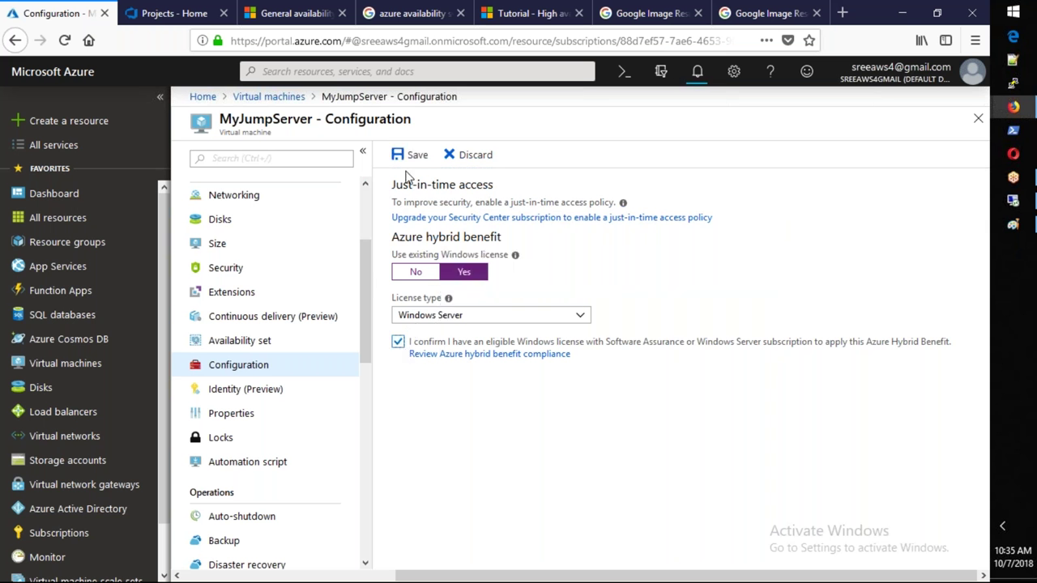
left_click(496, 319)
left_click(777, 289)
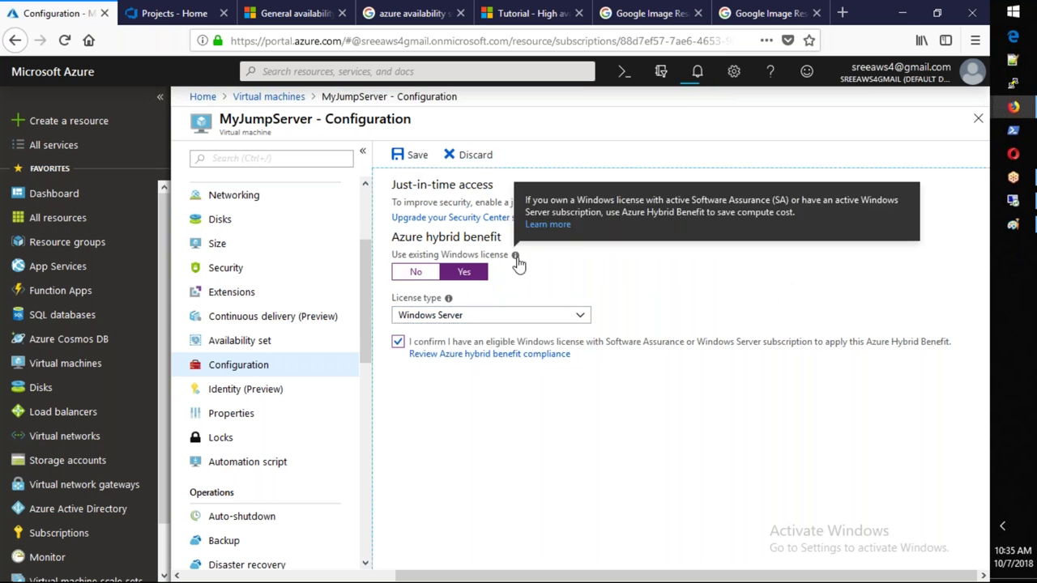
left_click(978, 118)
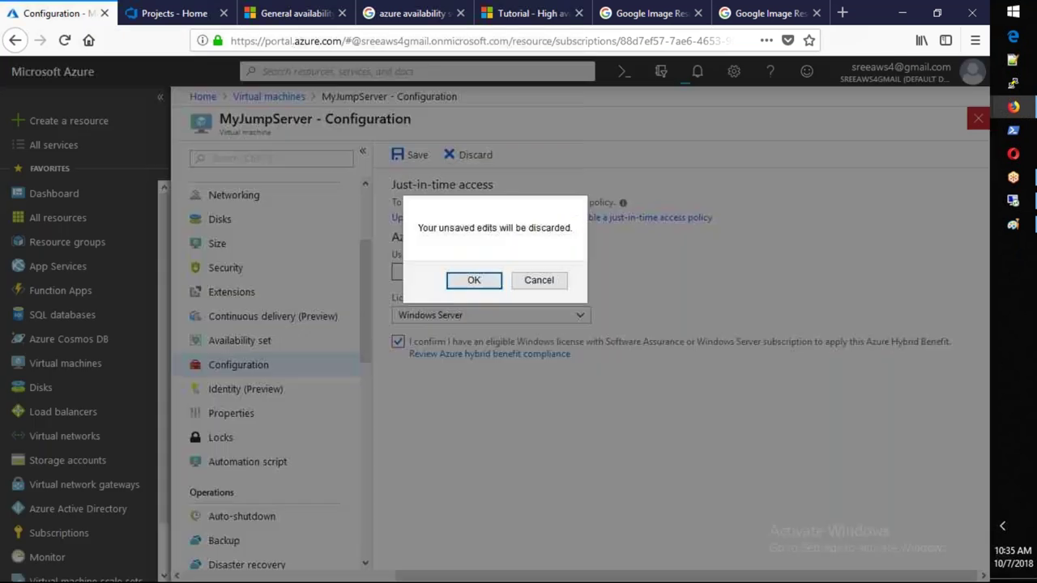
left_click(474, 279)
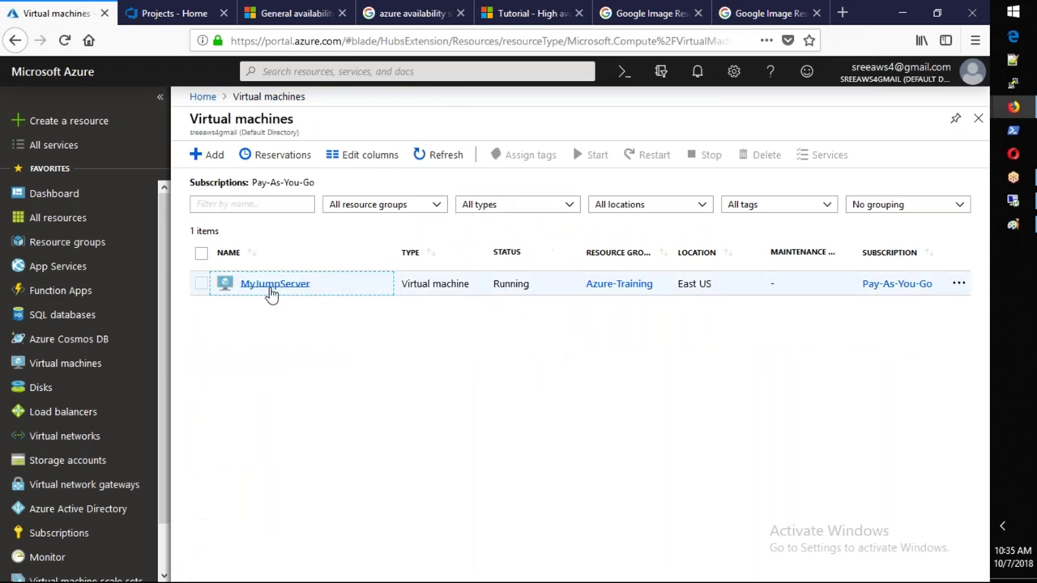
Step: Reopen MyJumpServer and go to its Identity (Preview) page, where system assigned identity is Off
left_click(259, 280)
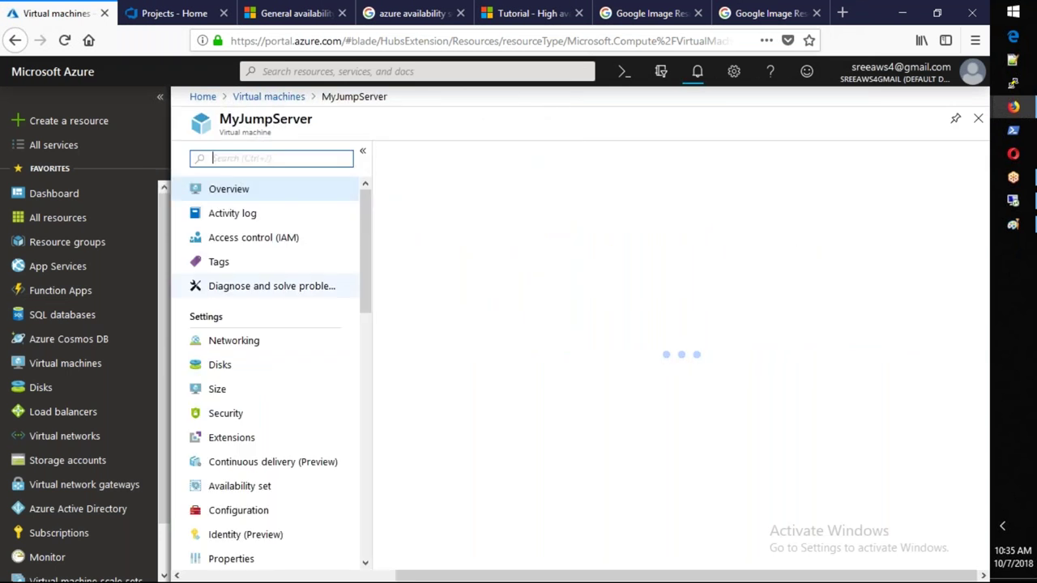
left_click_drag(364, 292, 359, 387)
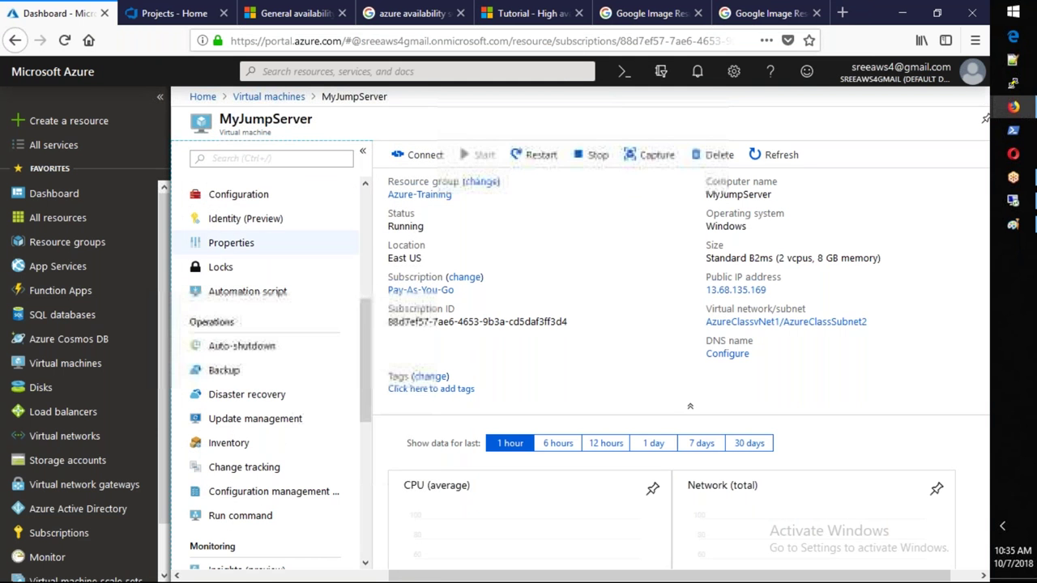
left_click(276, 222)
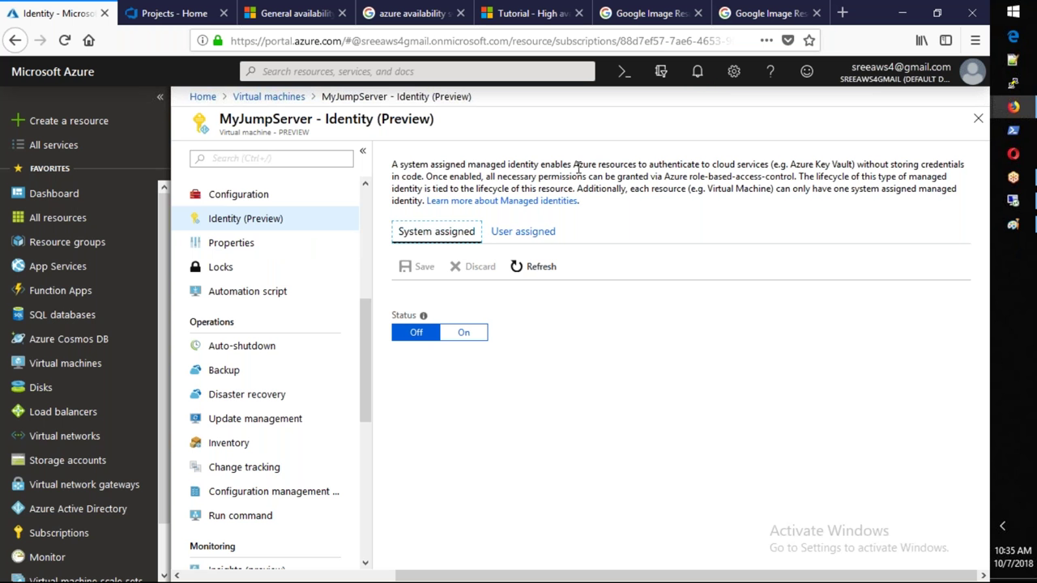
Step: Highlight the managed identity description about authentication and permissions, then go to Properties
left_click_drag(577, 166, 420, 177)
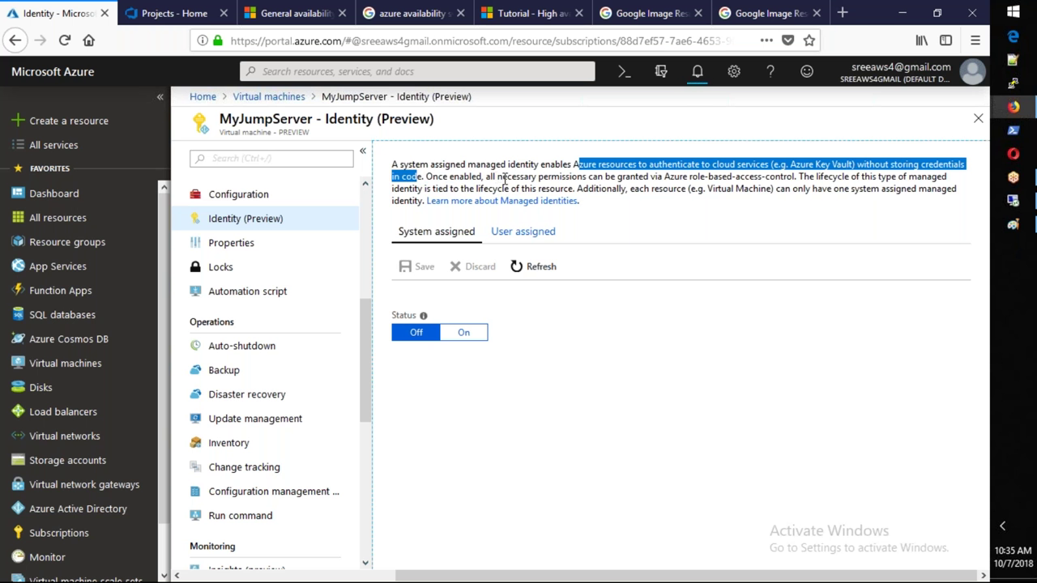
left_click_drag(497, 177, 795, 177)
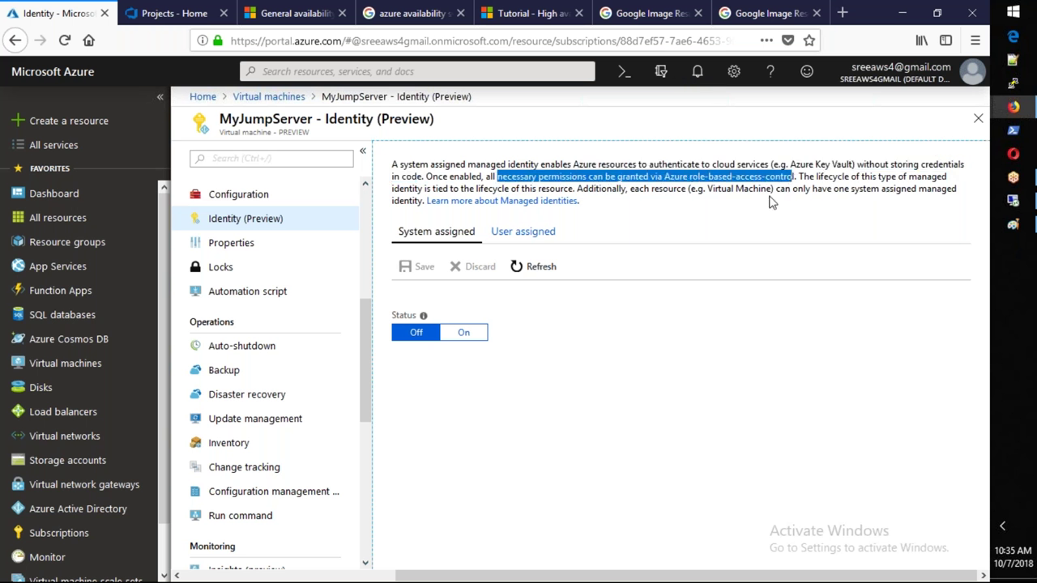
left_click(773, 203)
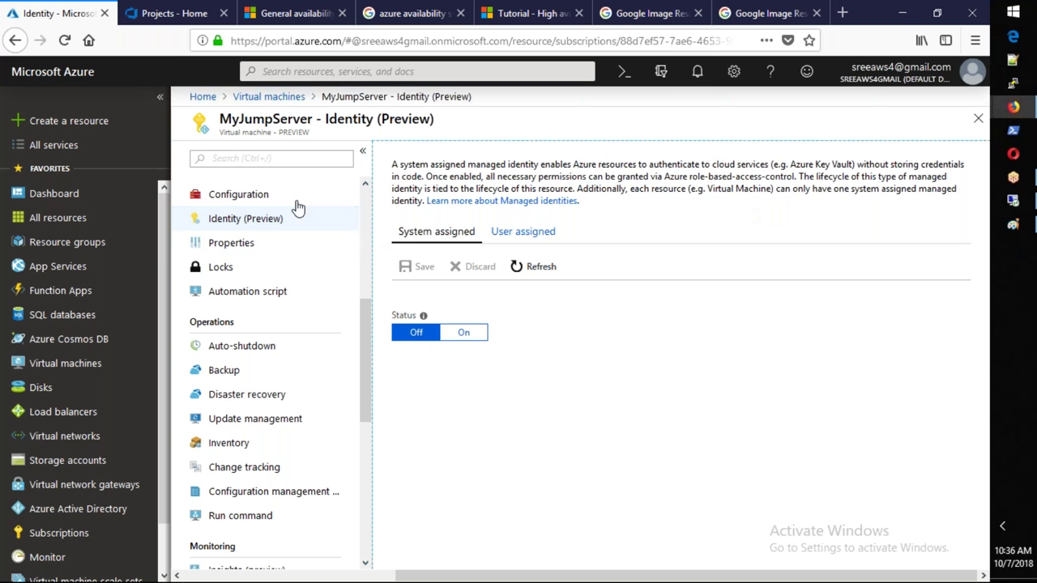
left_click(229, 248)
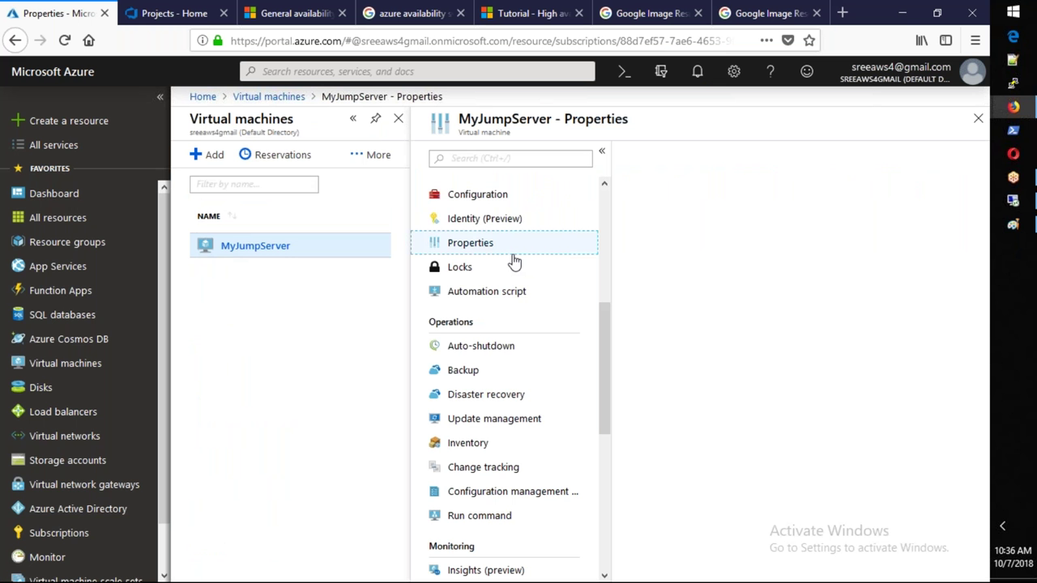
Step: Scroll the Properties, check the Locks page (no locks), then generate the Automation script template
scroll(778, 215, "down", 3)
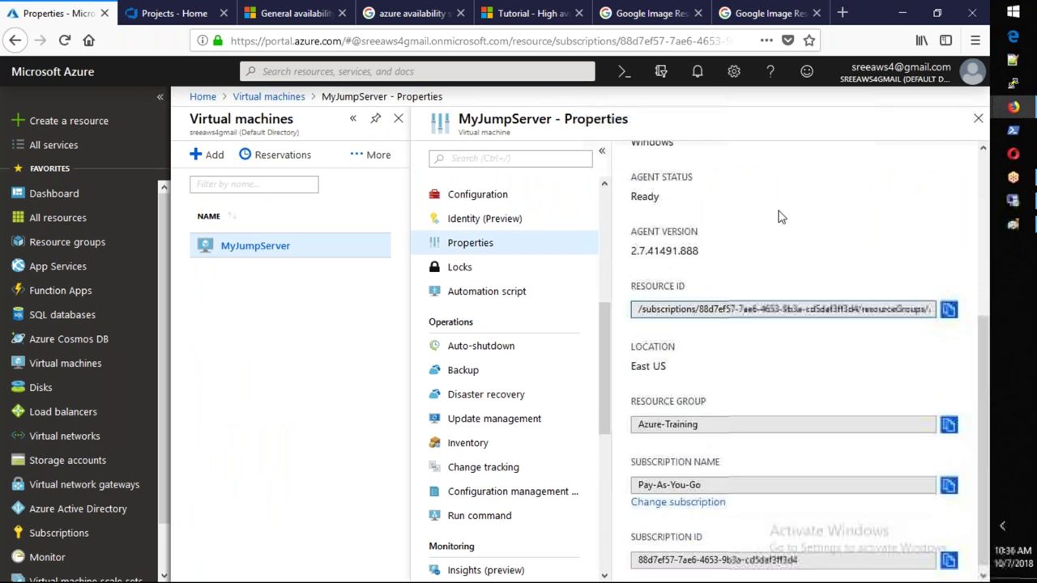
left_click(491, 274)
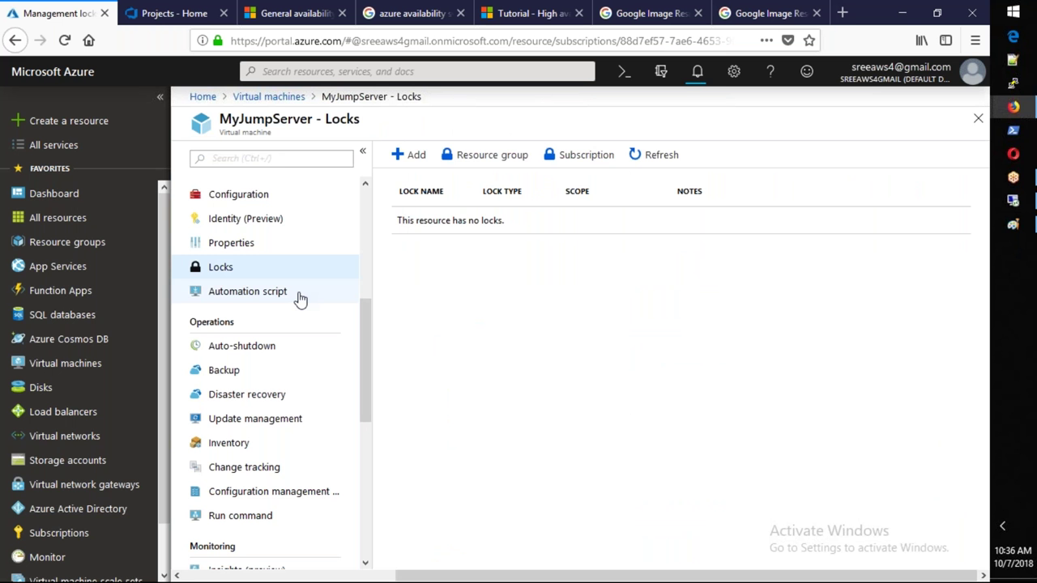
left_click(249, 297)
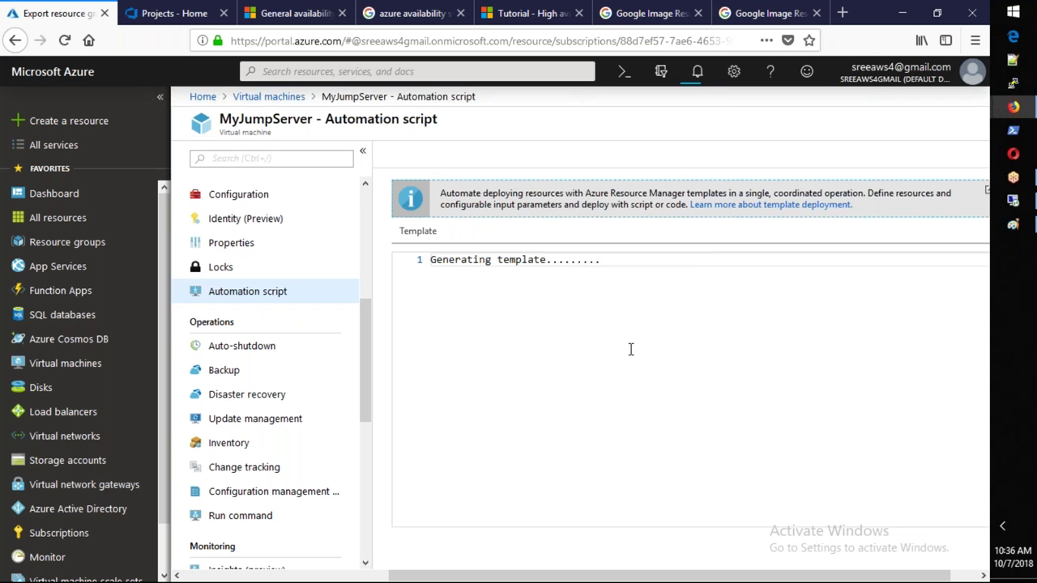
Step: Review the template's Parameters and CLI script tabs, then go to Configuration management (Preview)
scroll(371, 350, "down", 1)
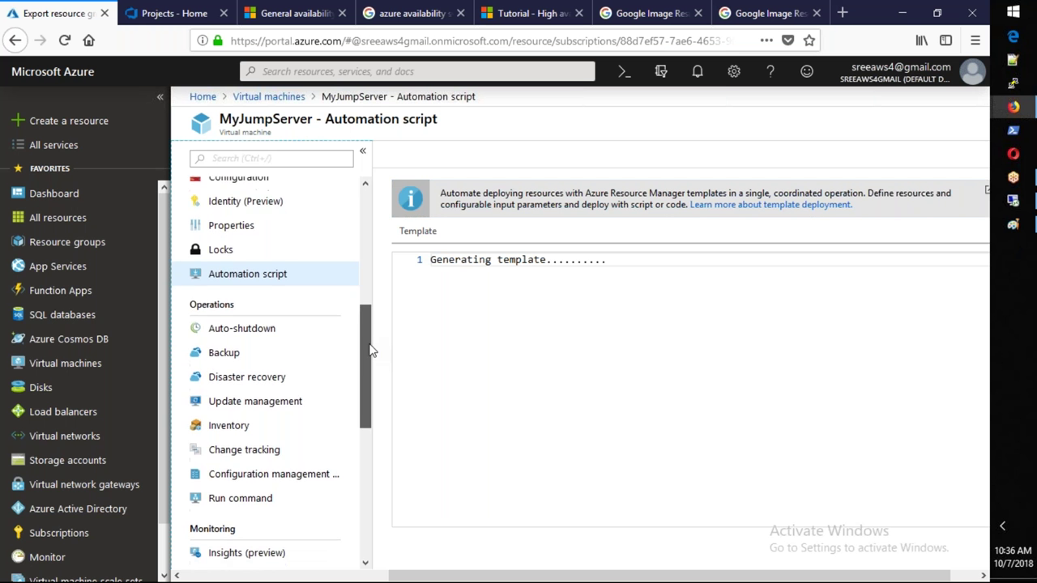
scroll(371, 350, "down", 3)
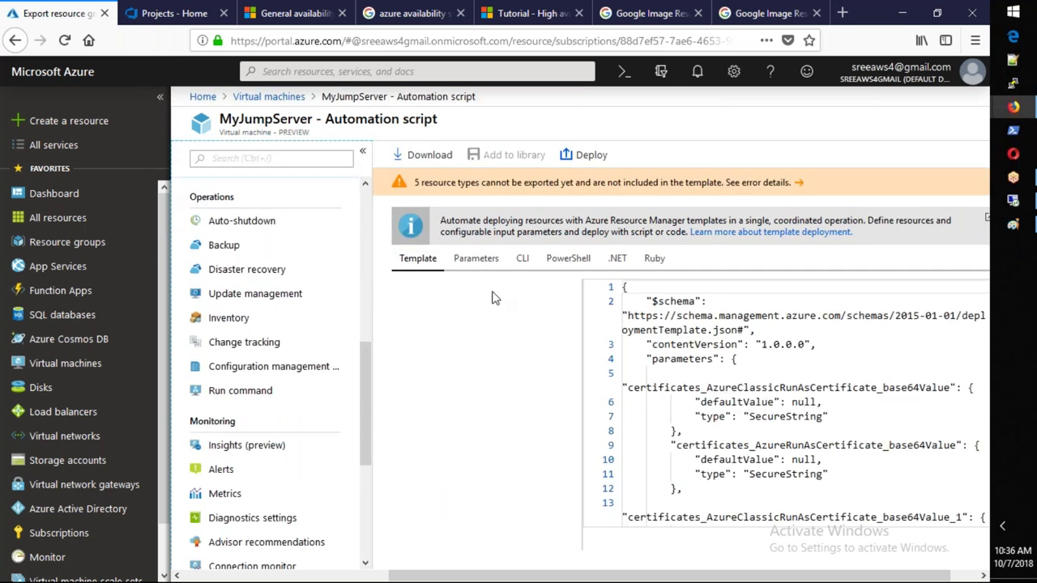
scroll(492, 299, "left", 3)
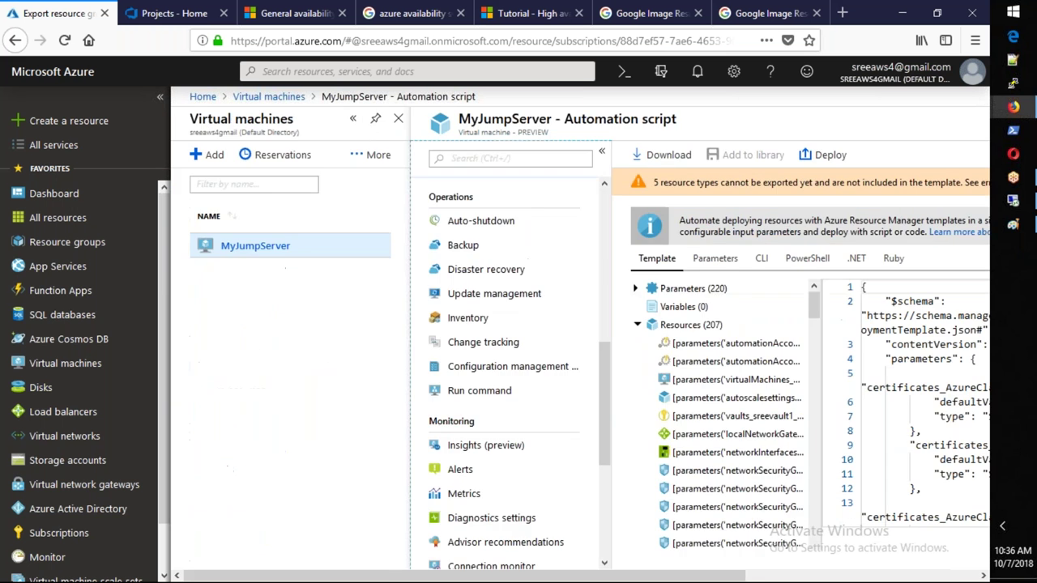
left_click_drag(465, 578, 708, 577)
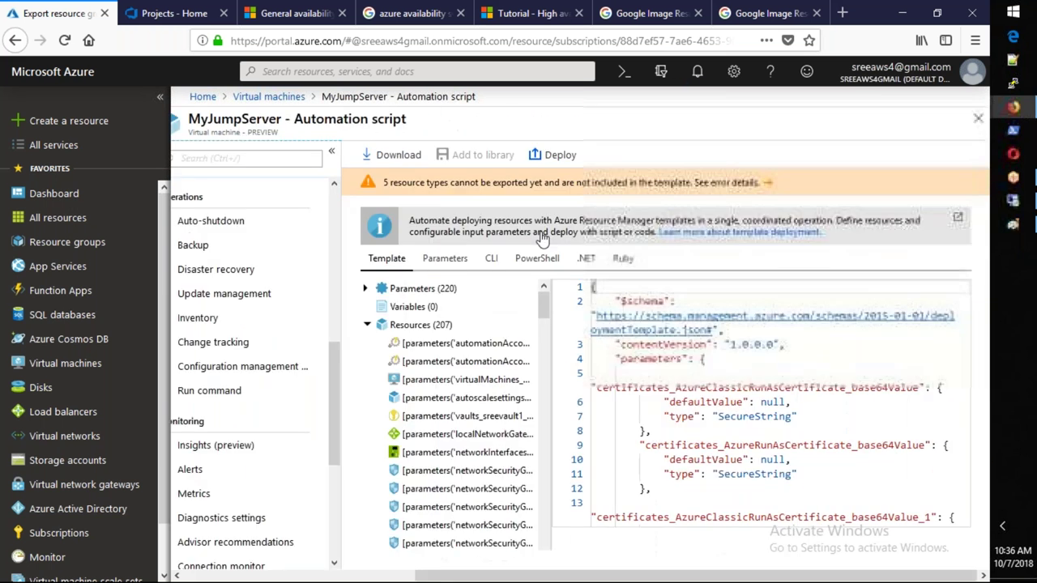
left_click(444, 257)
scroll(572, 397, "down", 10)
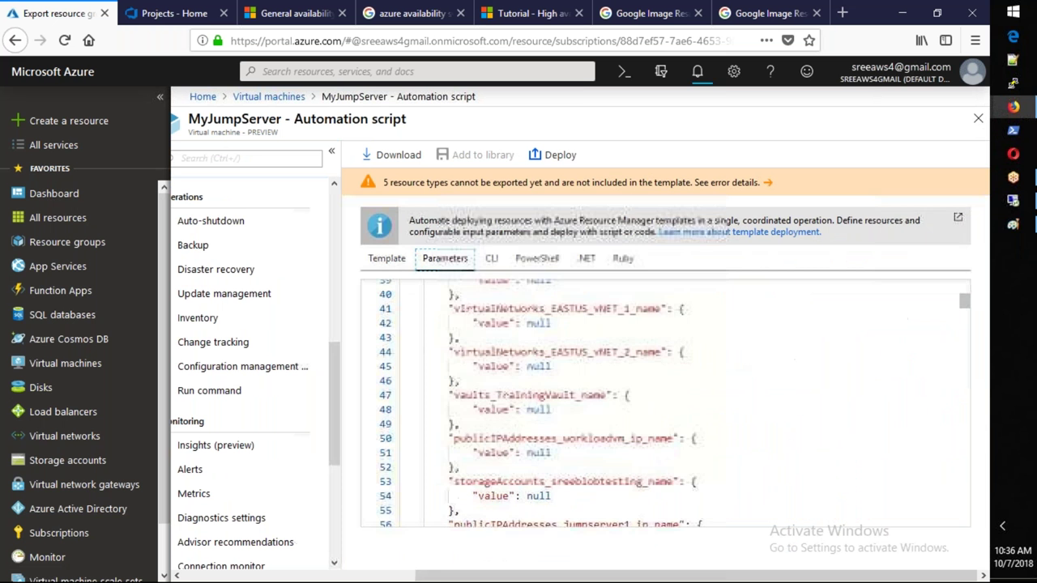
left_click(478, 263)
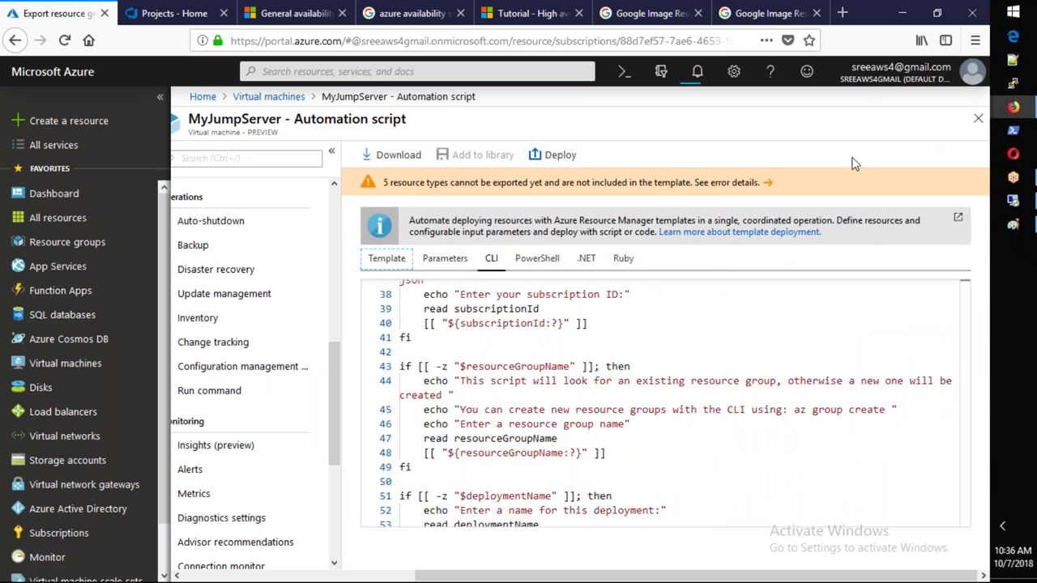
left_click(591, 365)
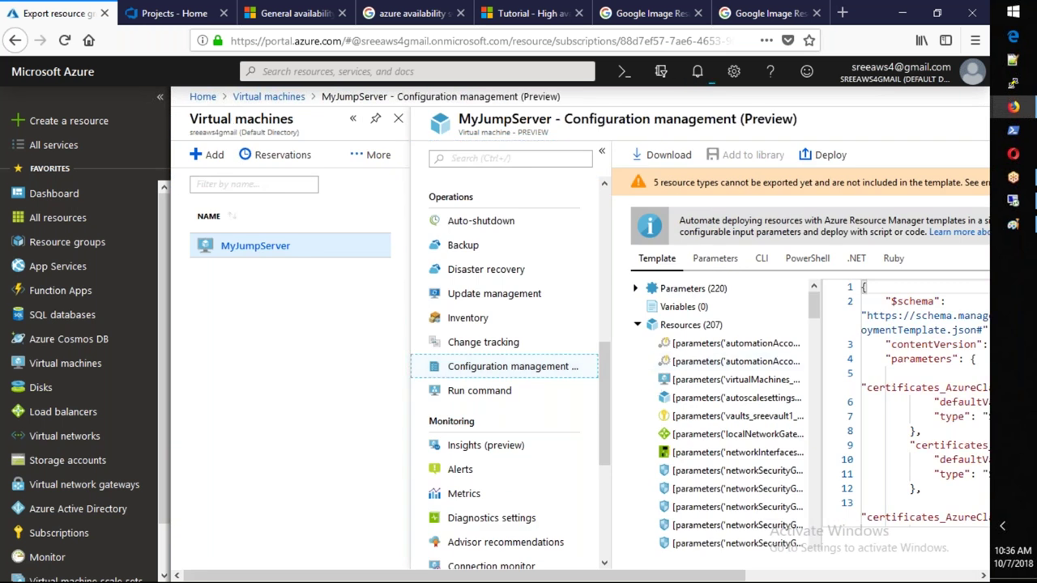
Step: Return to the Automation script template and scroll down through its JSON
scroll(563, 329, "up", 5)
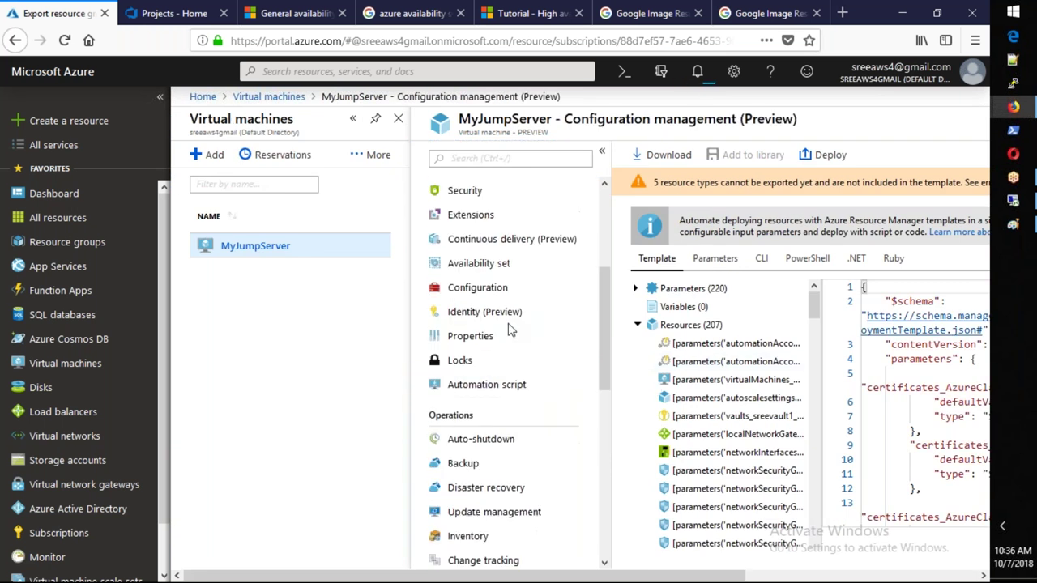
left_click(486, 387)
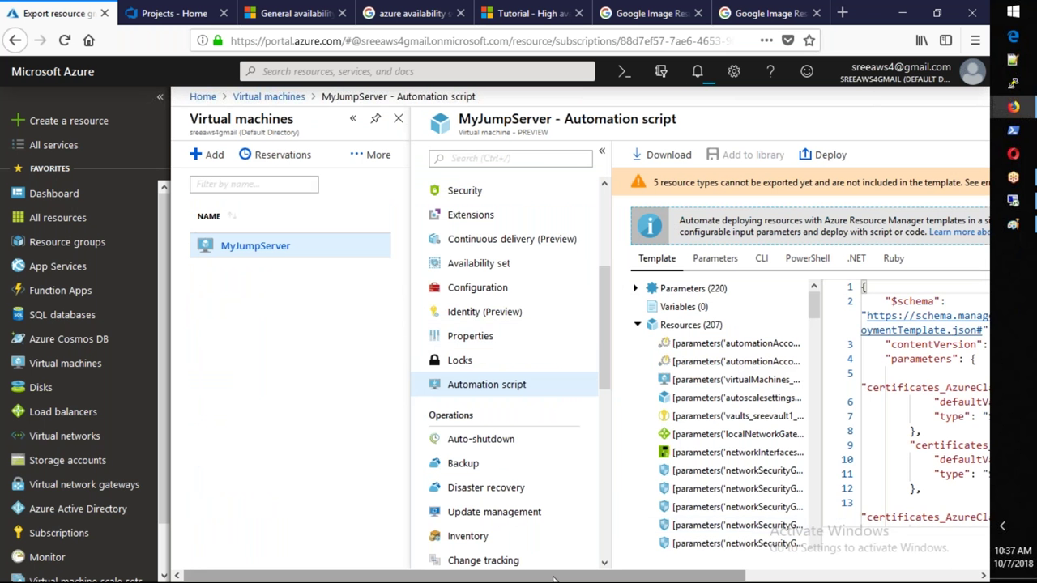
left_click_drag(554, 579, 815, 578)
scroll(814, 455, "down", 3)
scroll(815, 455, "down", 20)
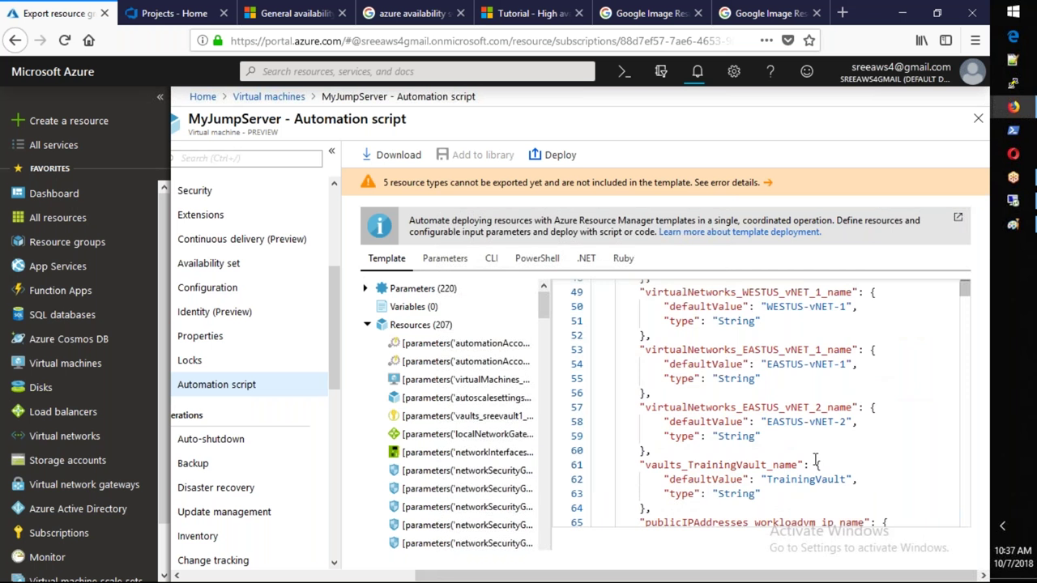
scroll(816, 460, "down", 11)
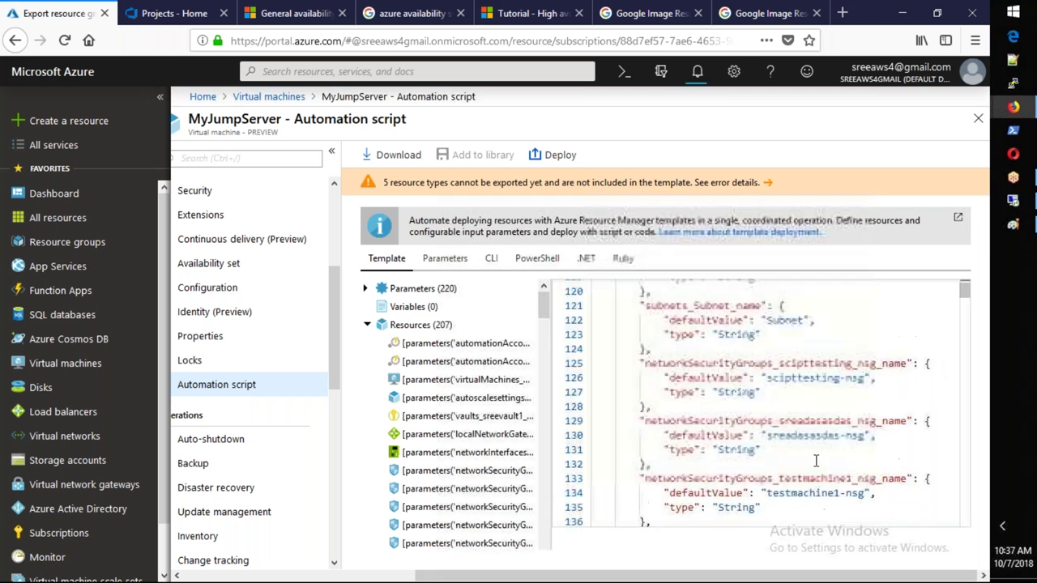
scroll(816, 460, "down", 20)
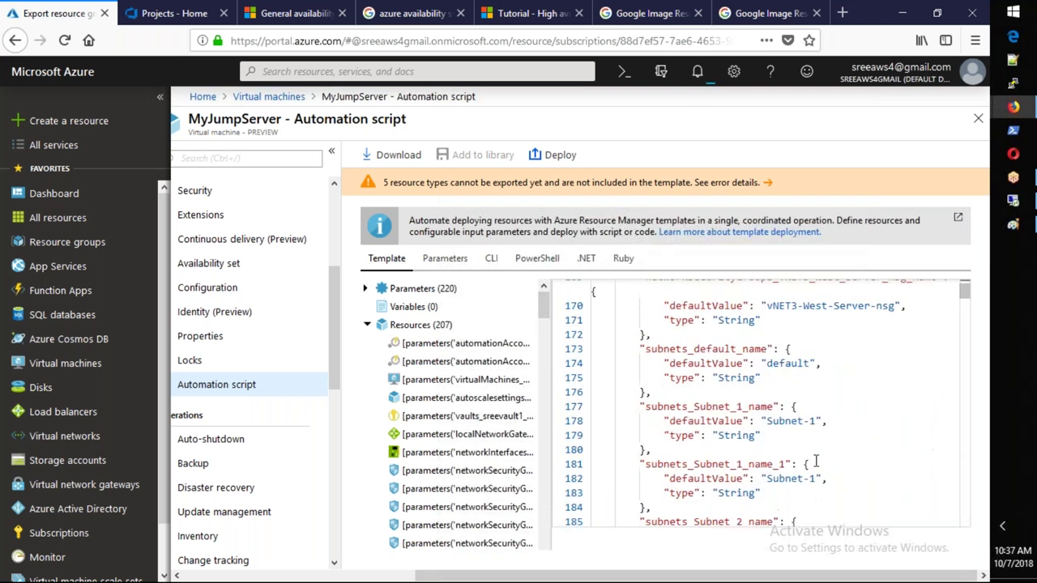
scroll(816, 460, "down", 5)
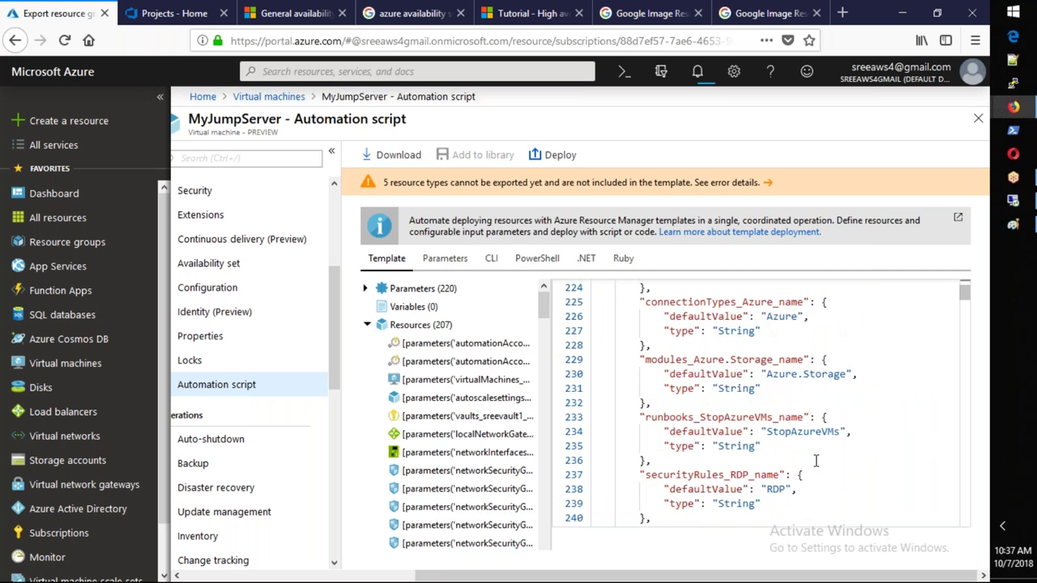
scroll(816, 461, "down", 8)
scroll(816, 461, "down", 20)
scroll(823, 456, "down", 20)
scroll(823, 456, "down", 9)
scroll(823, 456, "down", 5)
Step: Select all of the template code with Ctrl+A
left_click(970, 331)
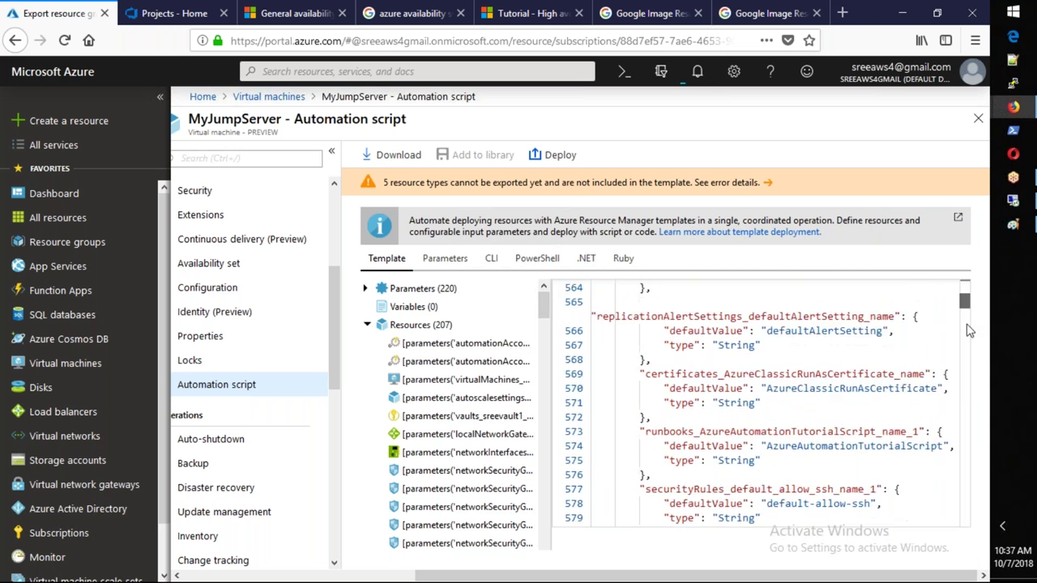
left_click(970, 332)
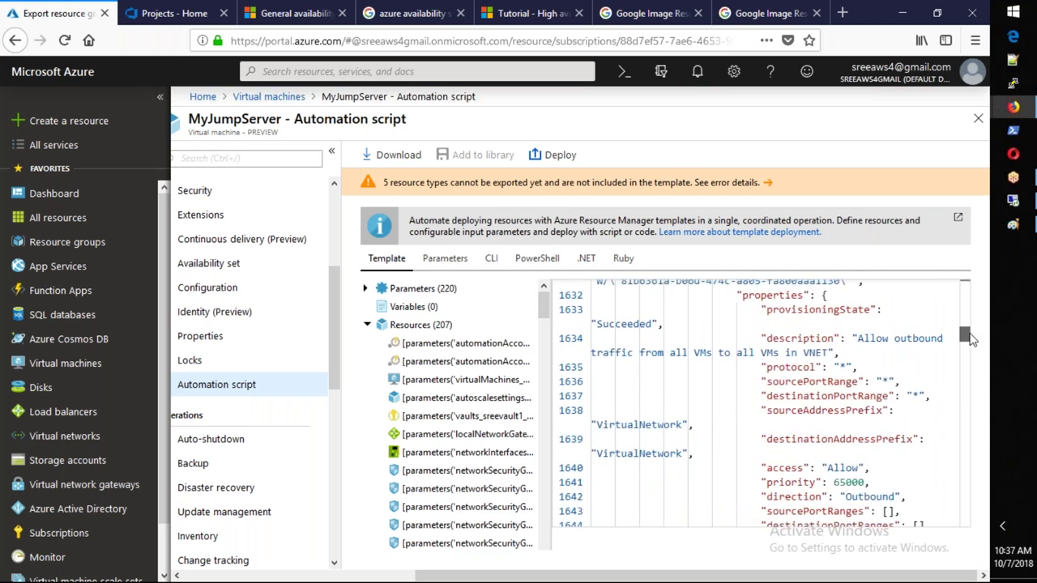
left_click_drag(970, 336, 967, 318)
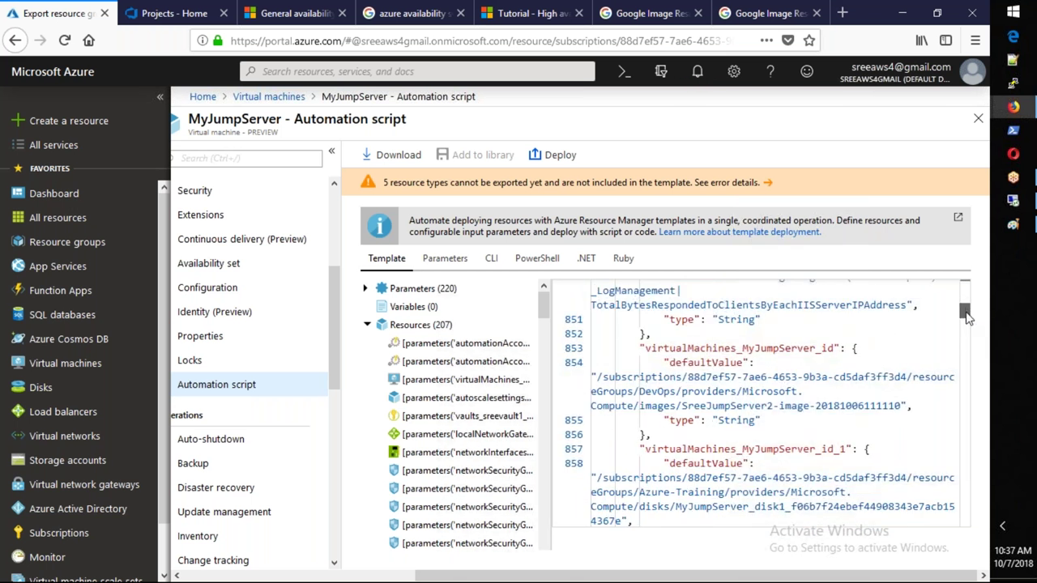
left_click_drag(967, 313, 966, 311)
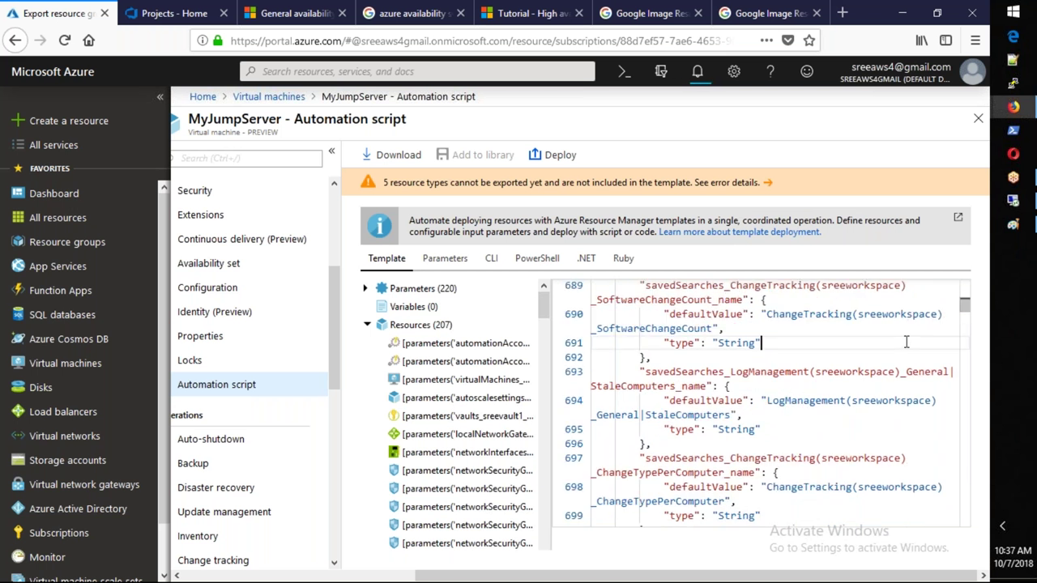
key("ctrl+a")
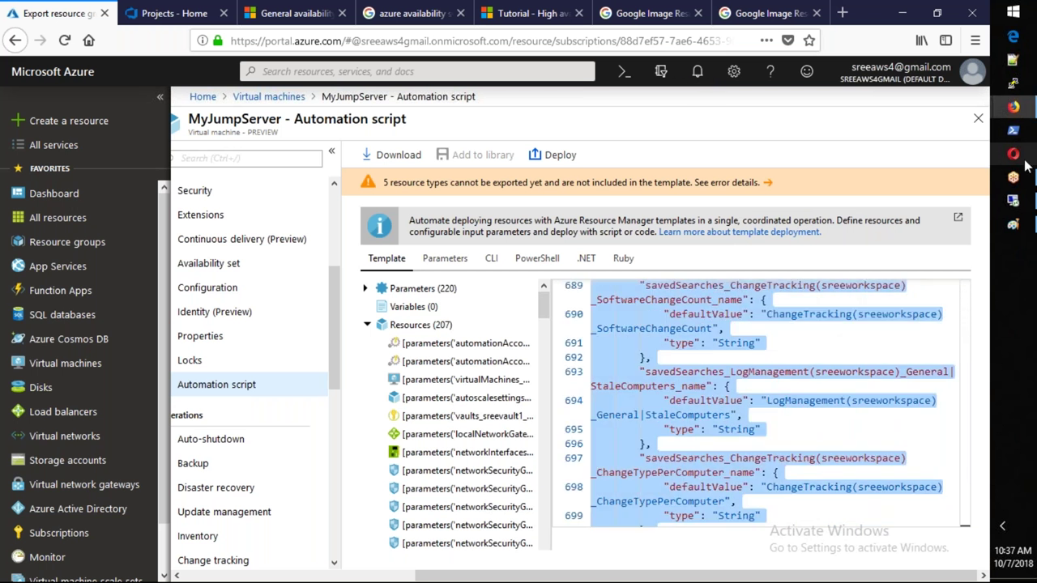
Step: Launch Sublime Text and paste the copied template into the tab, checking its end
left_click(1025, 162)
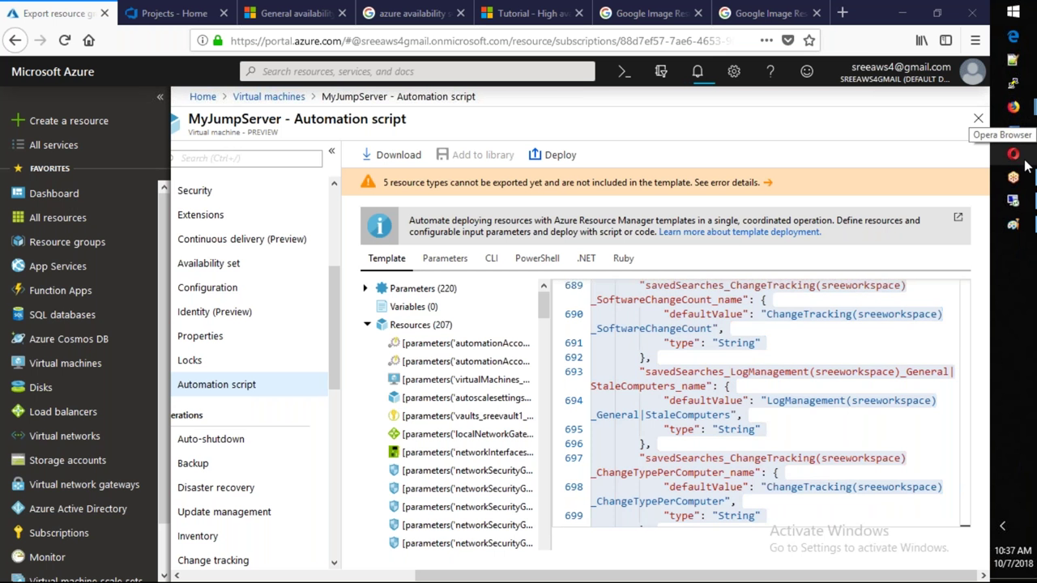
type("sublime")
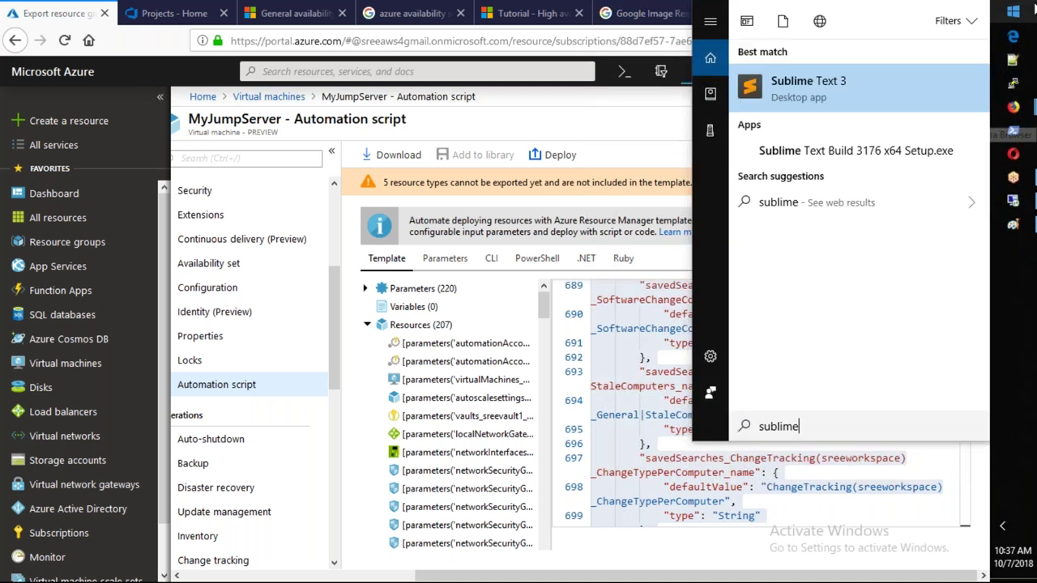
key("Return")
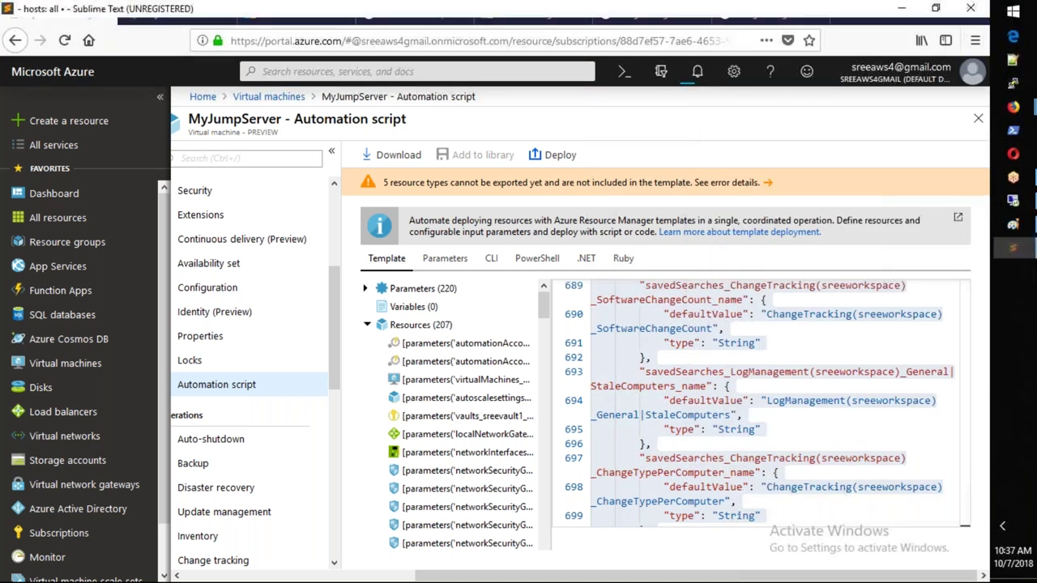
key("ctrl+v")
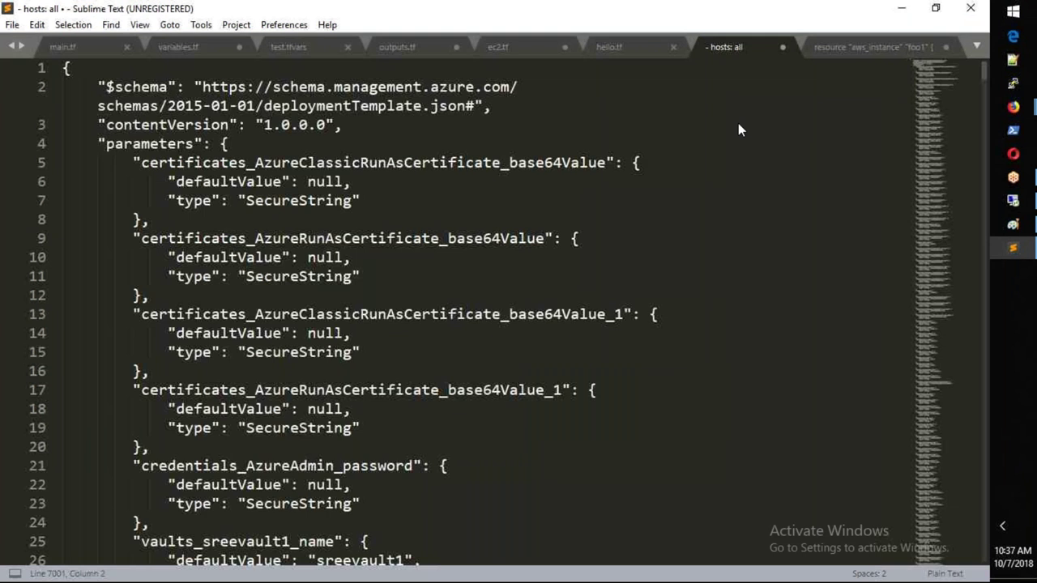
key("ctrl+End")
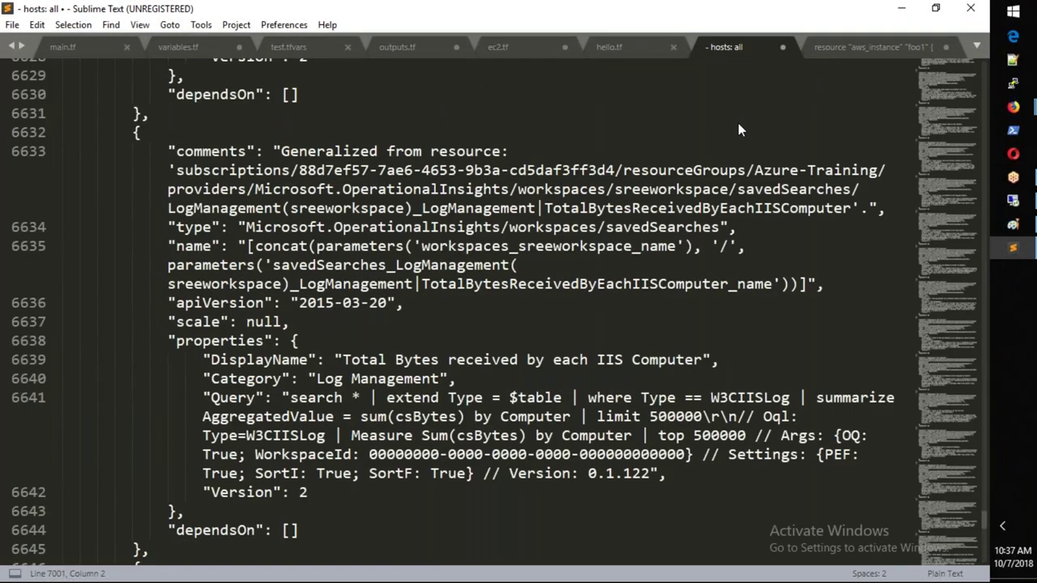
scroll(323, 419, "up", 3)
scroll(322, 419, "up", 10)
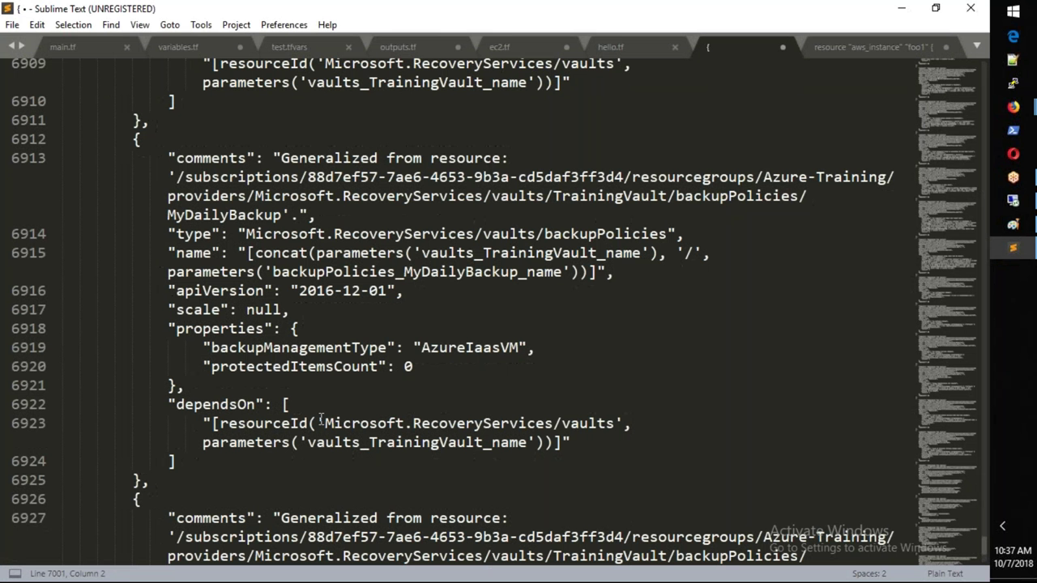
Step: Search the template for 'sree', stepping through matches on lines 109, 669 and 681, then return to Firefox
key("ctrl+f")
type("s")
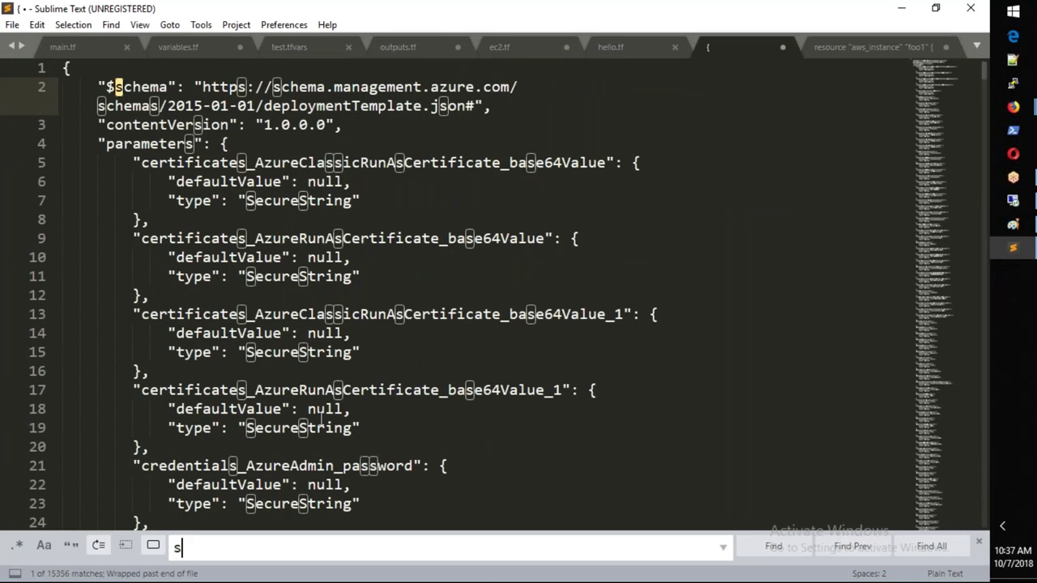
type("ree")
key("Return")
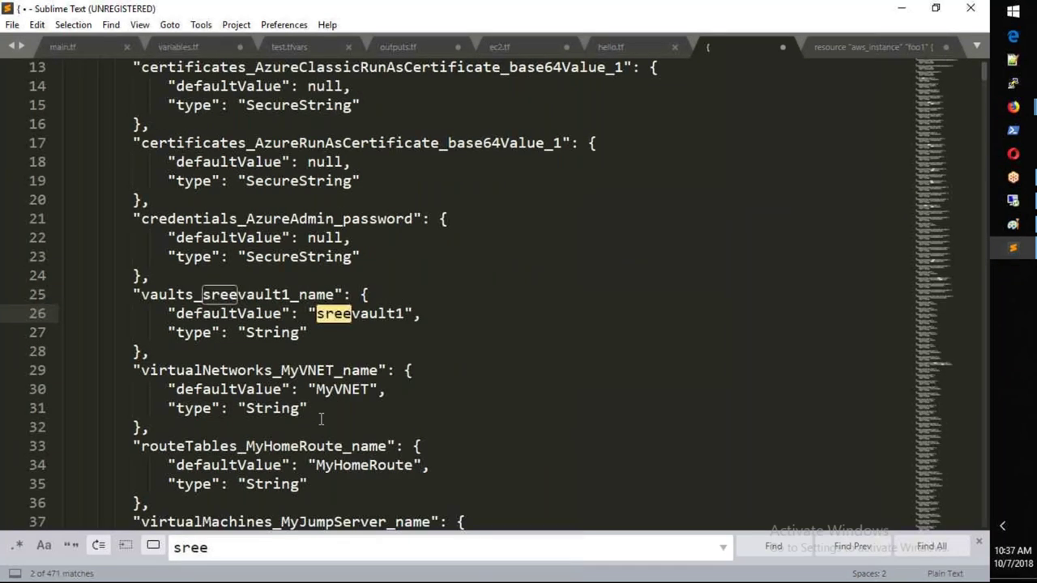
key("Return")
key("Return")
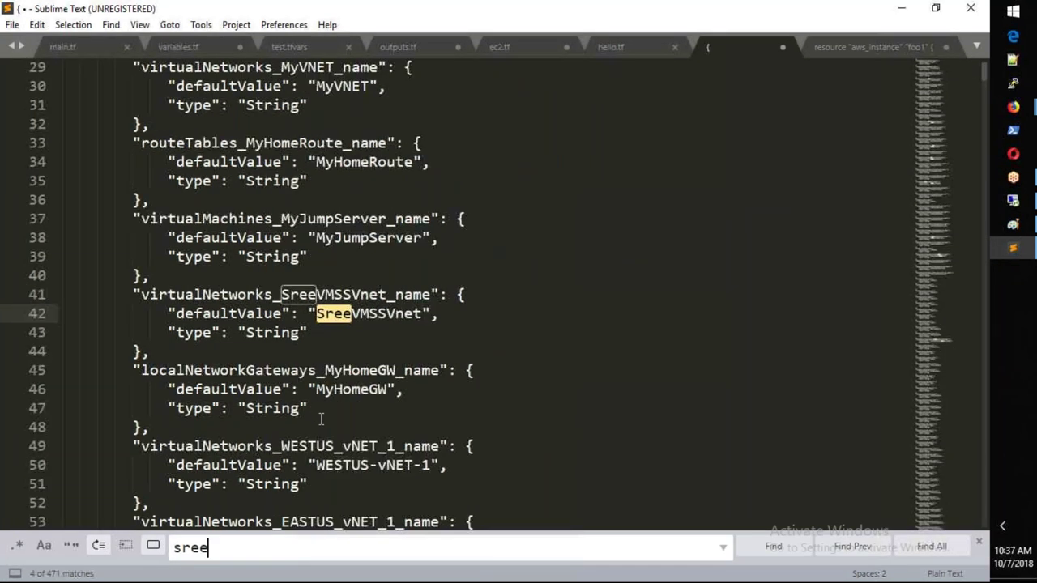
key("Return")
key("Return")
key("Return")
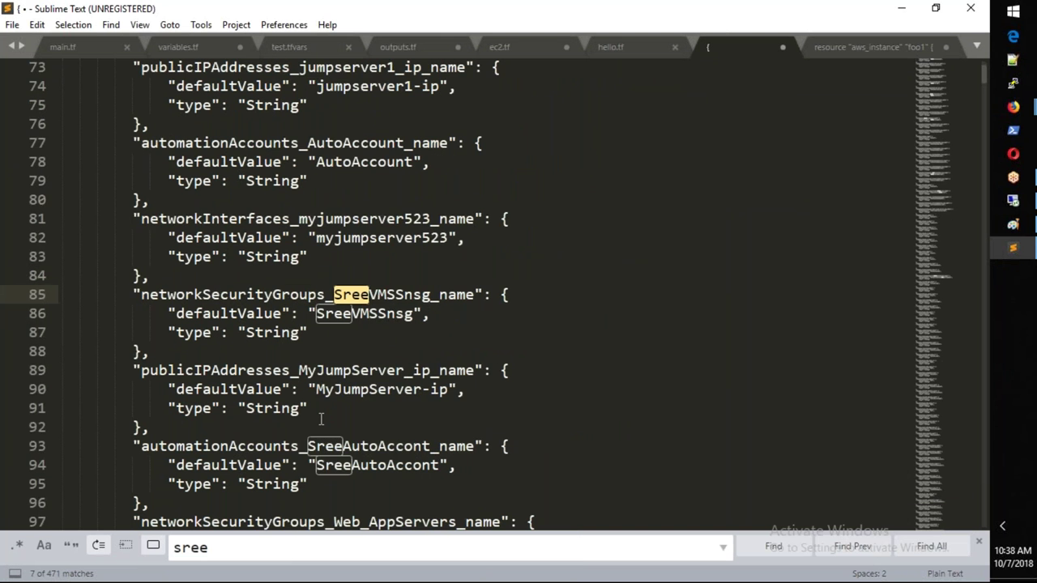
key("Return")
key("Return")
key("Return")
key("Return")
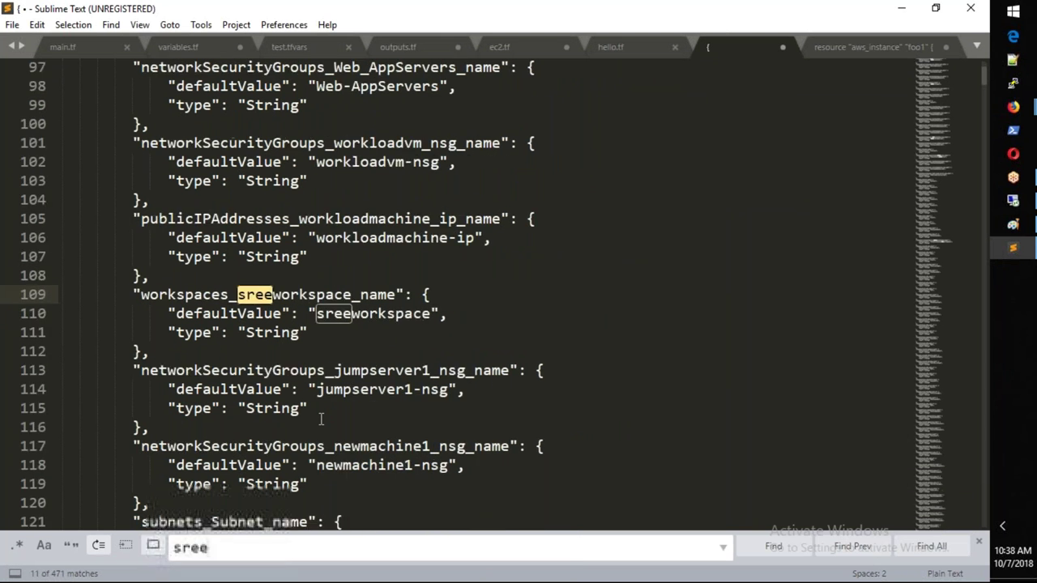
key("Return")
key("Return")
key("Return")
key("Return")
key("Return")
key("Return")
key("Return")
key("Return")
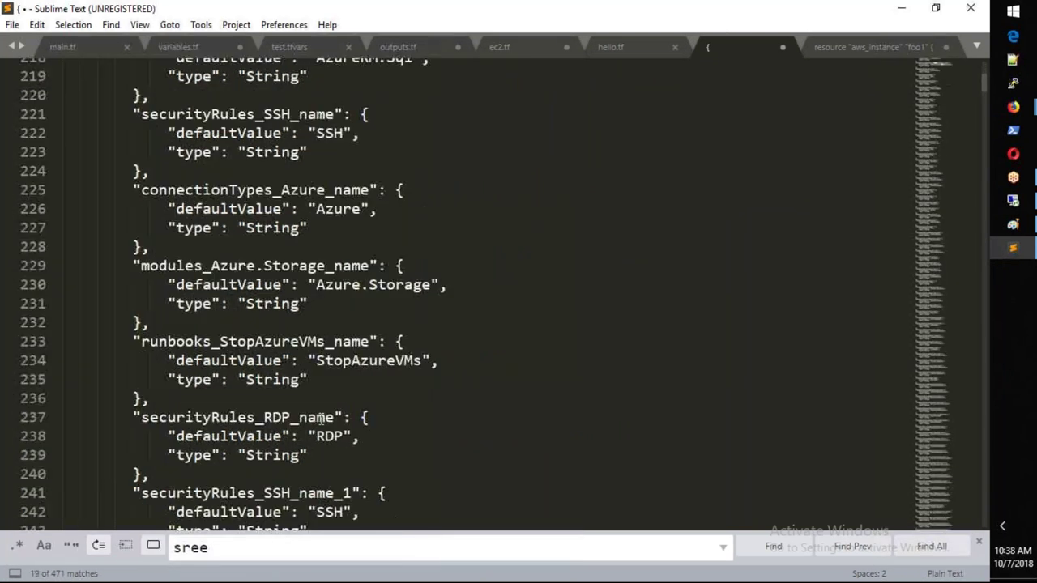
key("Return")
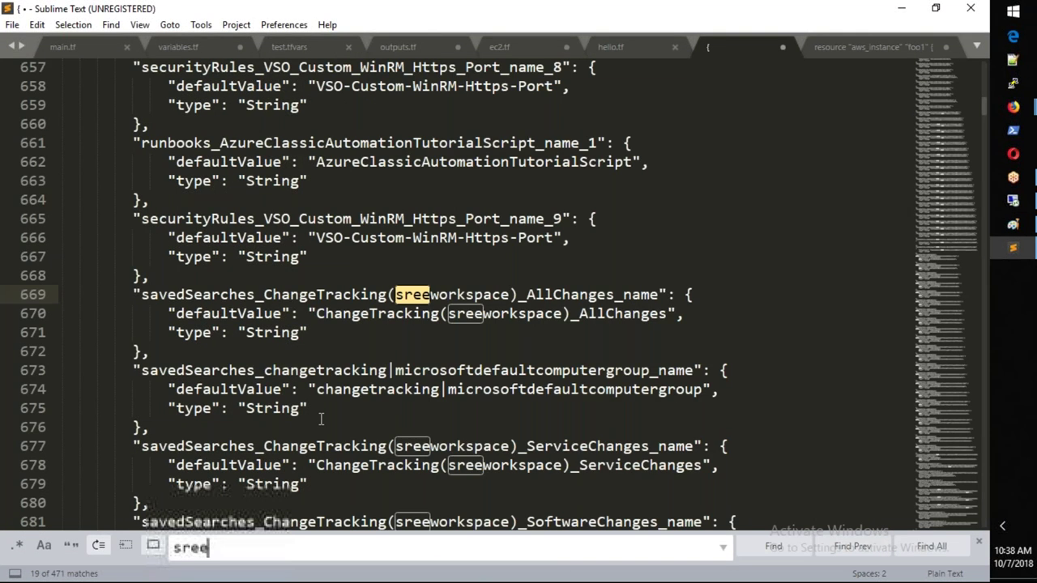
key("Return")
key("Return")
key("Return")
key("Return")
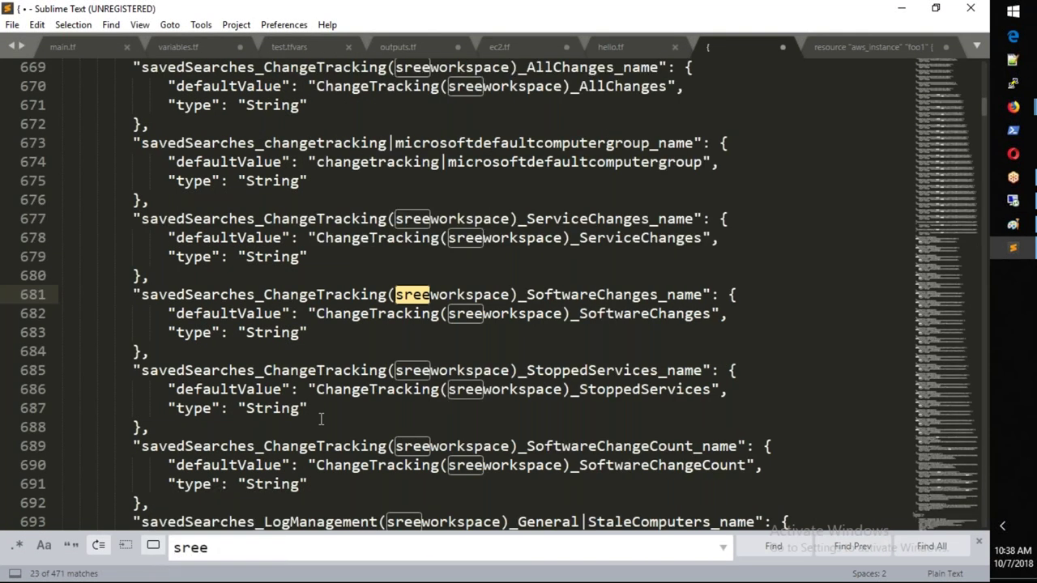
key("Return")
key("Return")
key("Return")
key("Return")
key("Return")
key("Return")
key("Return")
key("Return")
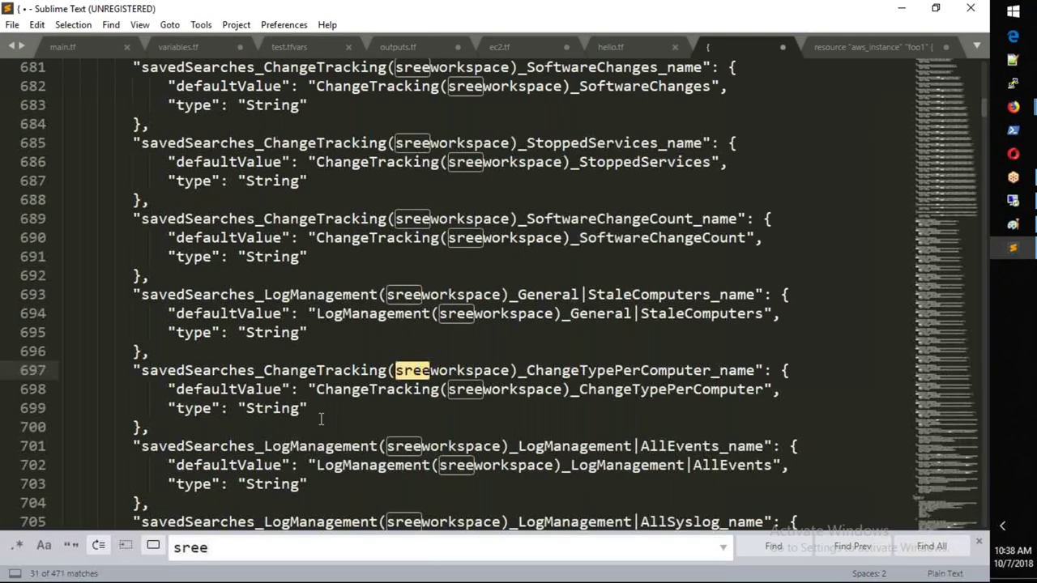
key("Return")
key("Return")
key("Return")
key("Return")
key("Return")
key("Return")
key("Return")
key("Return")
key("Return")
key("Return")
key("Return")
key("Return")
key("Return")
key("Return")
key("Return")
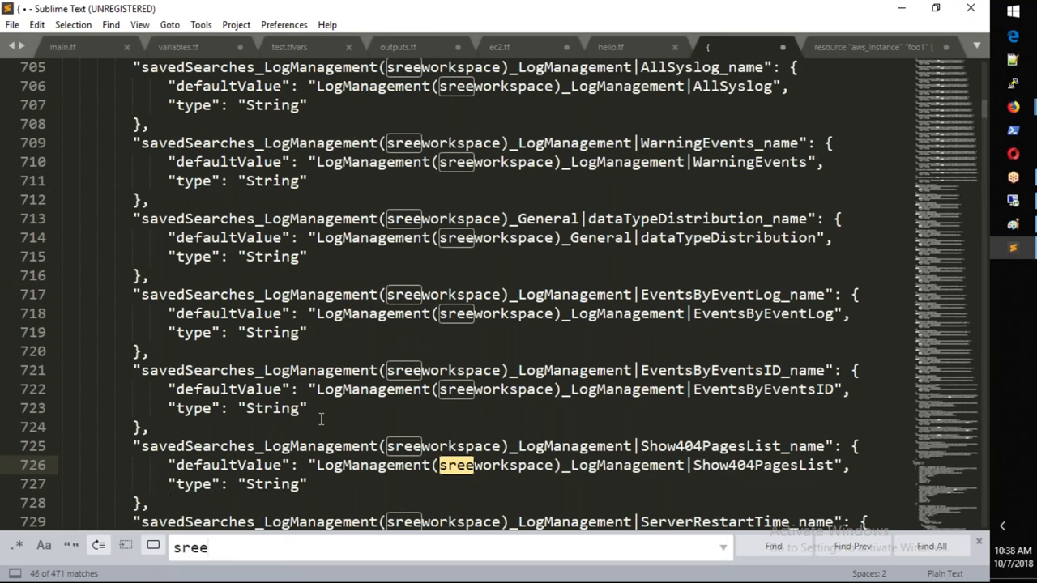
key("alt+Tab")
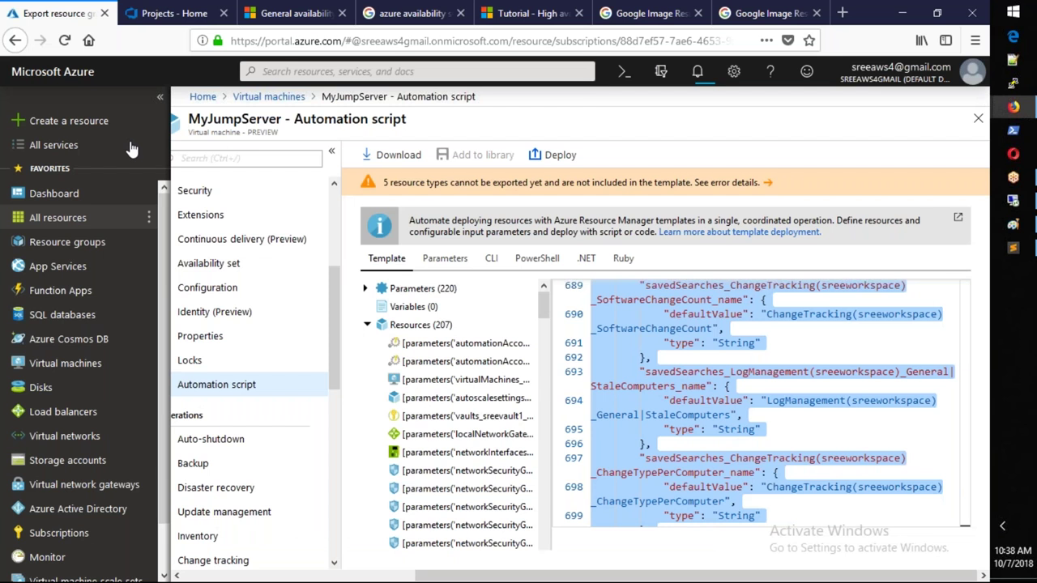
Step: Filter All services for 'image' to open the Images list, then return to Sublime Text
left_click(132, 149)
type("image")
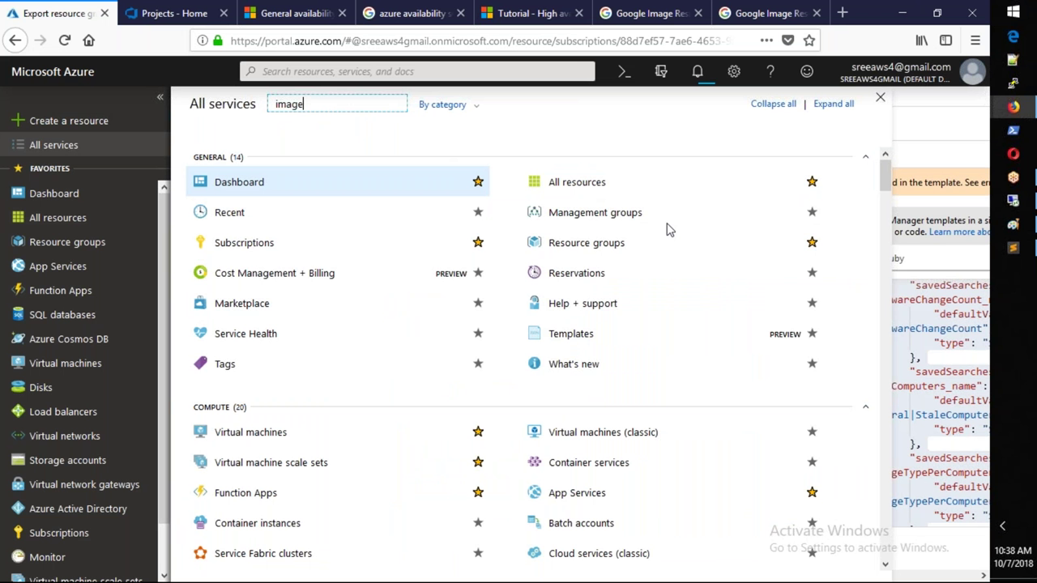
left_click(620, 171)
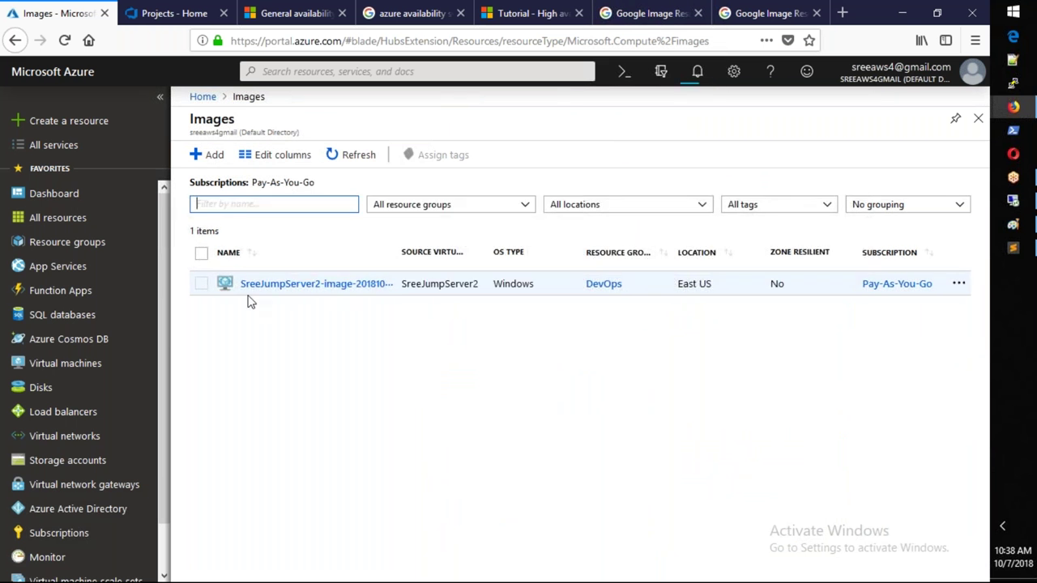
key("alt+Tab")
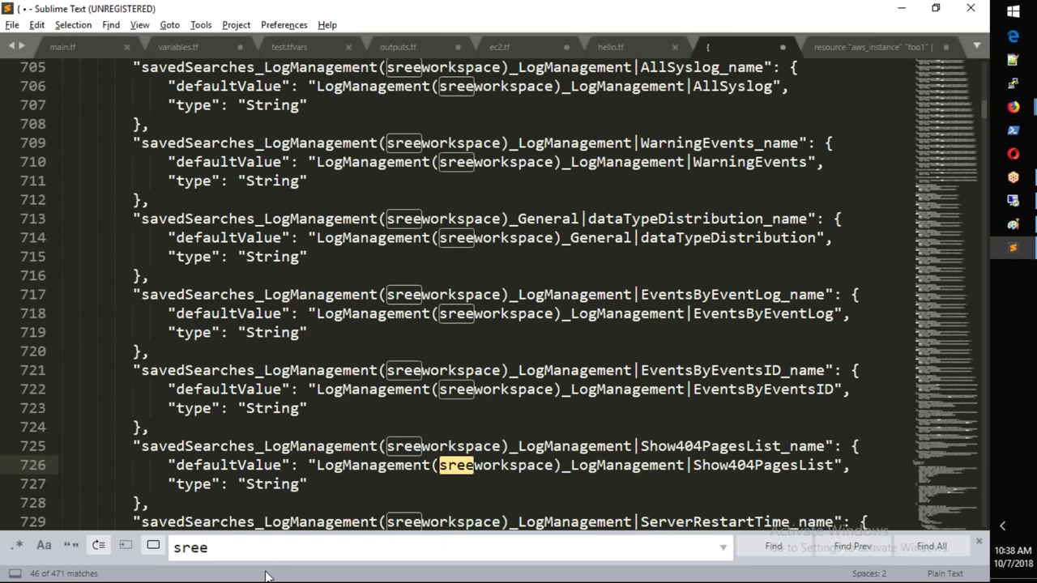
Step: Search for '2-image' and highlight the SreeJumpServer2 image path on line 854
key("BackSpace")
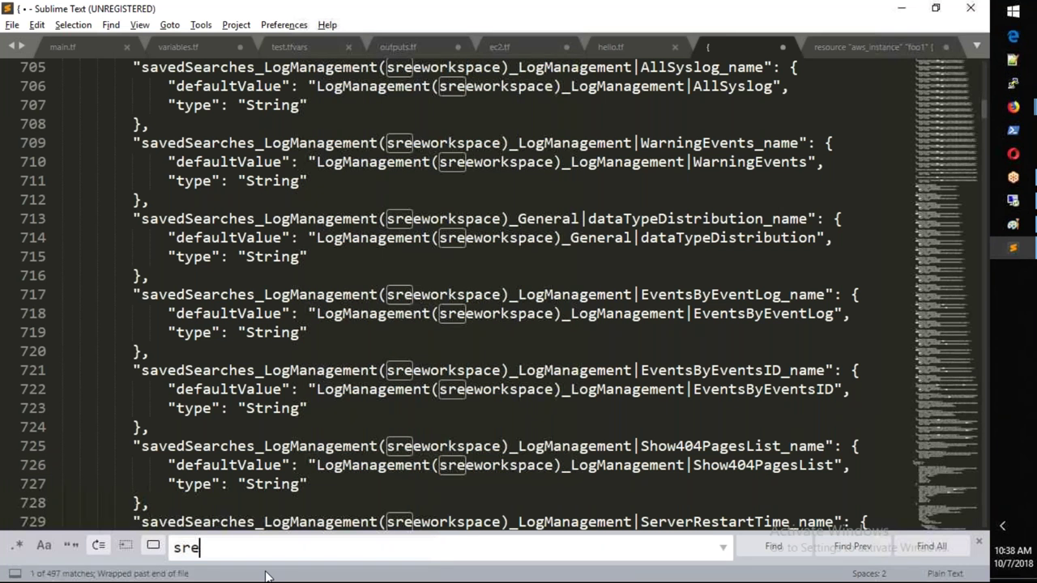
key("BackSpace")
key("BackSpace")
key("BackSpace")
type("2-ima")
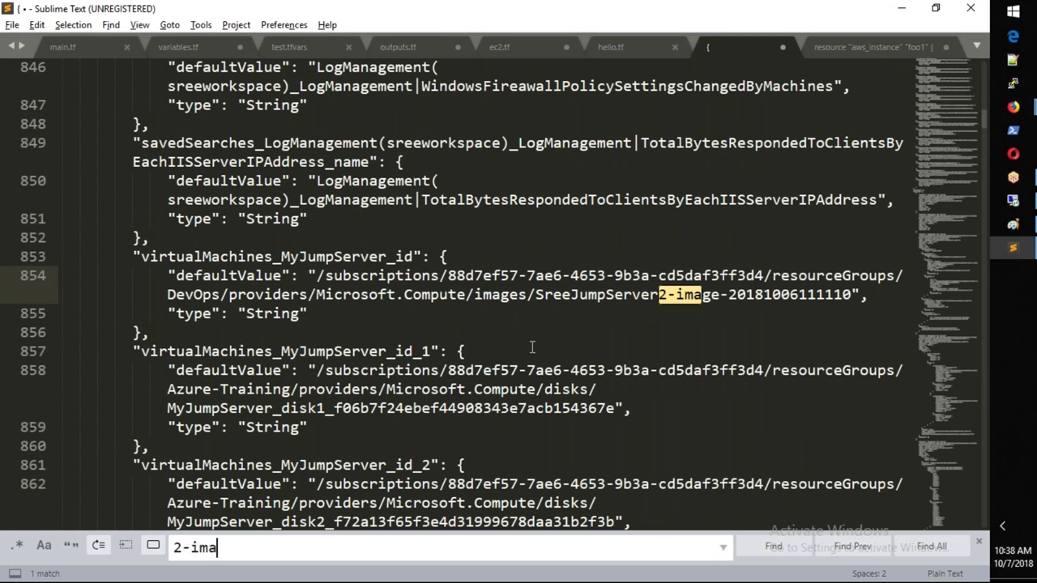
key("Return")
type("ge")
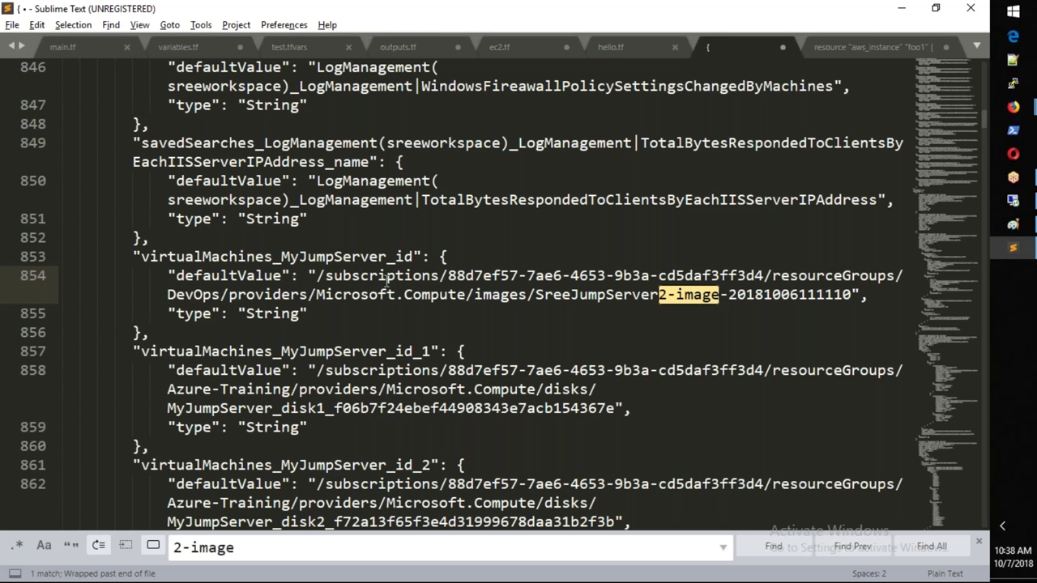
left_click_drag(476, 294, 833, 295)
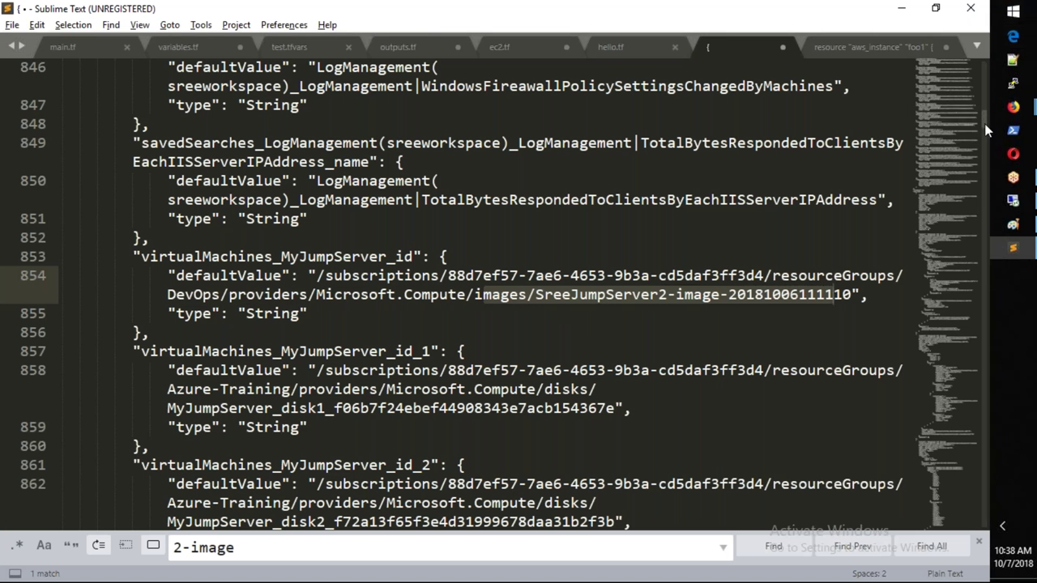
scroll(987, 131, "down", 5)
left_click_drag(986, 131, 997, 235)
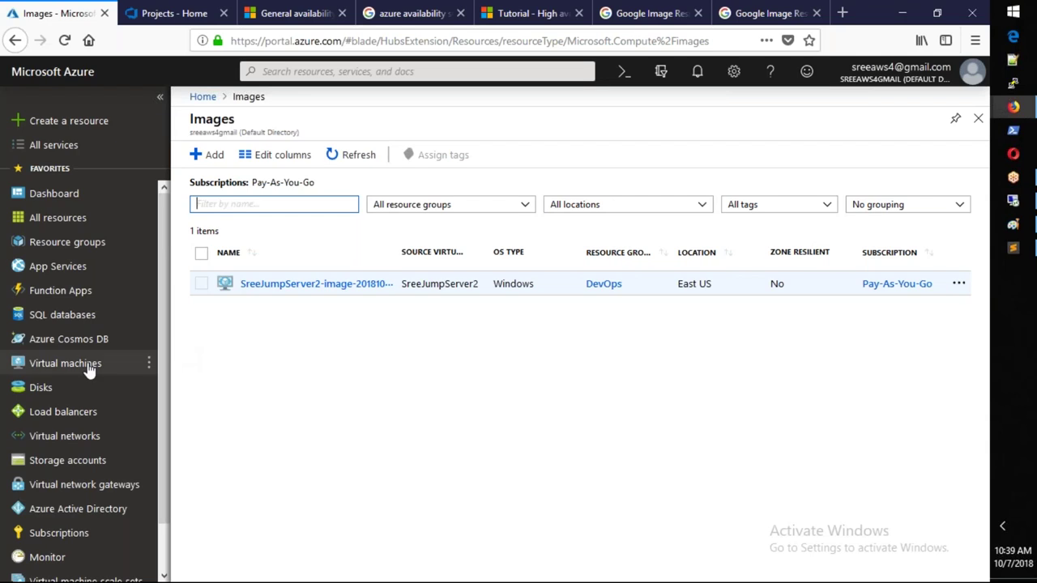
Step: Open the virtual machines list, look over the JSON template in the text editor, then minimize it
left_click(152, 365)
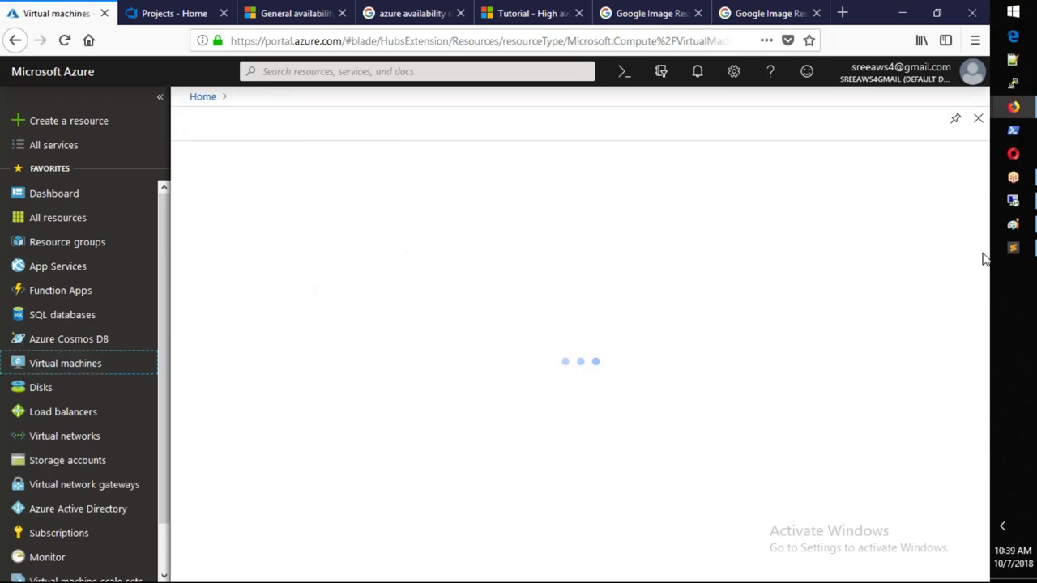
left_click(1015, 252)
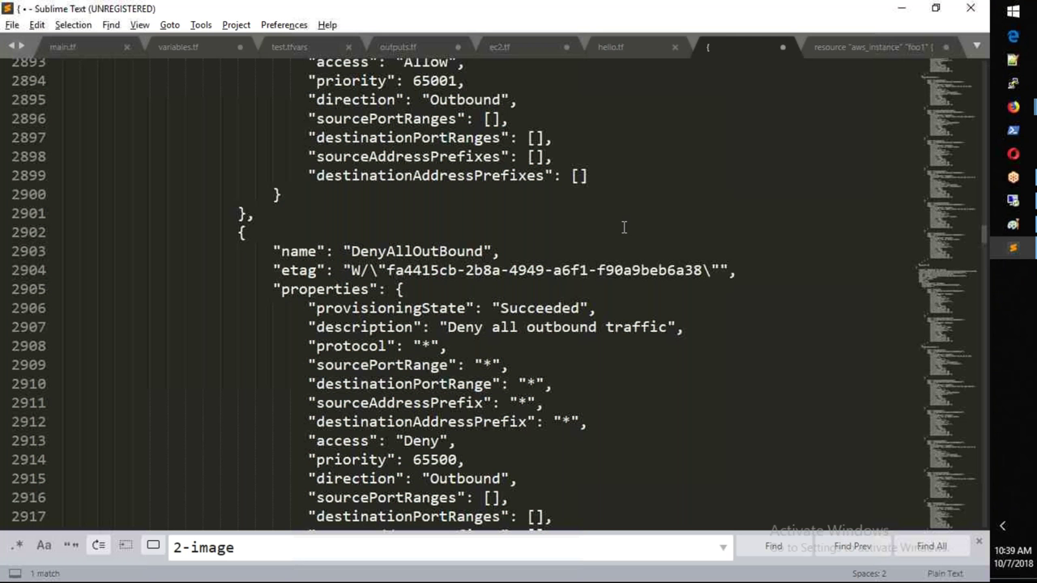
scroll(769, 204, "down", 8)
left_click_drag(985, 238, 998, 509)
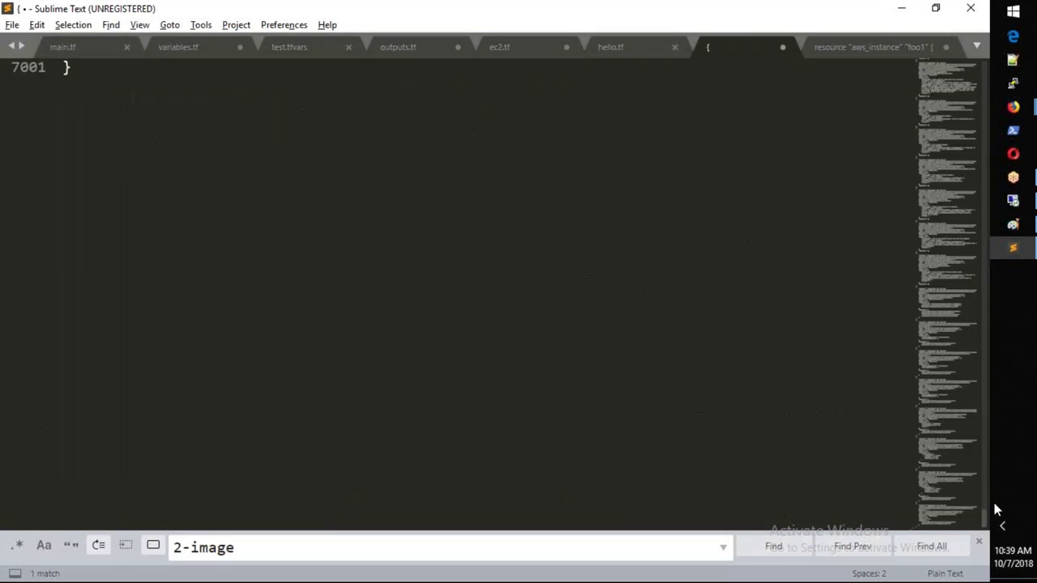
left_click(905, 10)
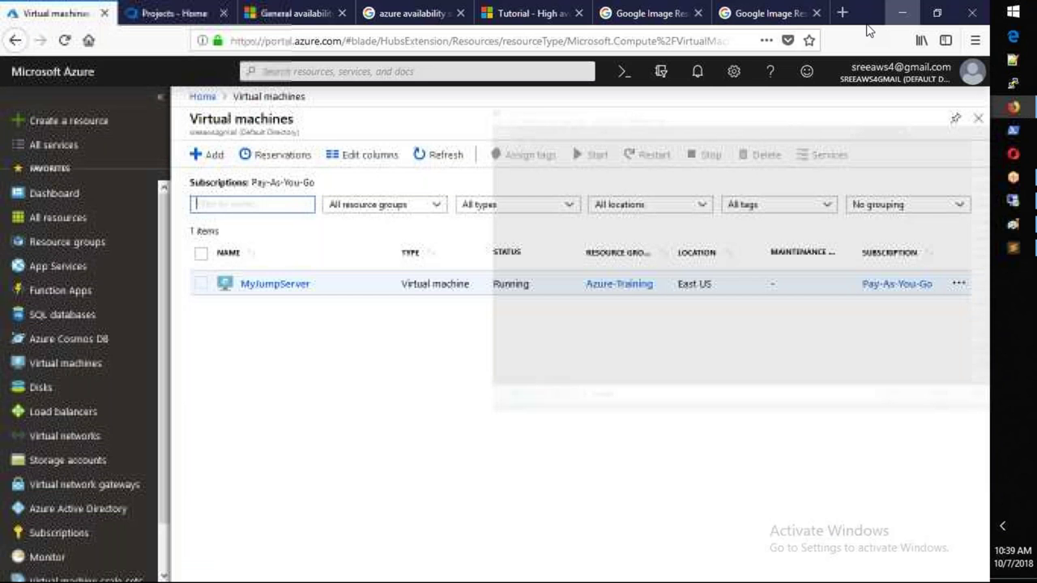
Step: Open MyJumpServer and generate its automation script template
left_click(275, 284)
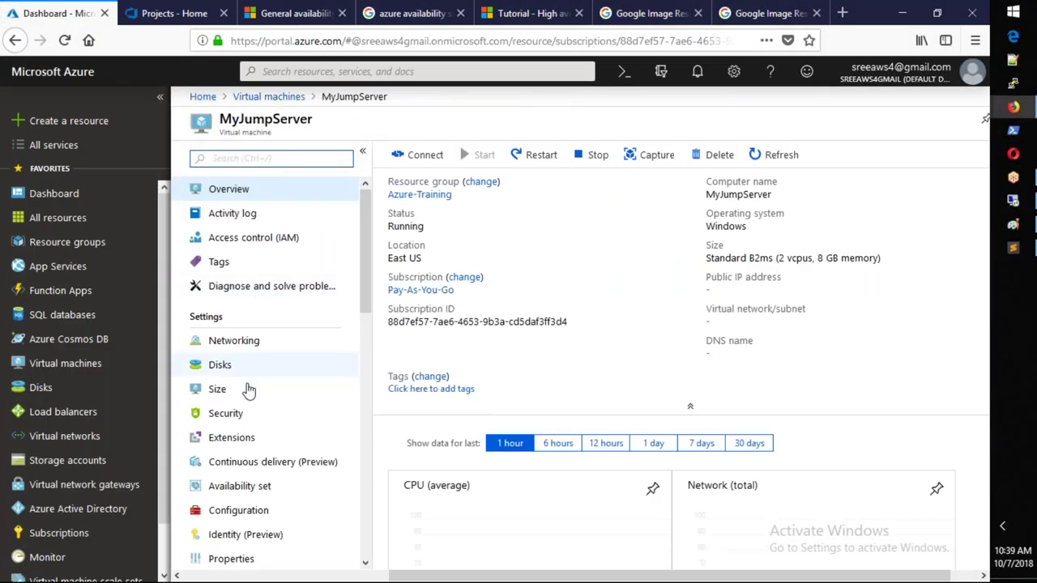
scroll(279, 475, "down", 3)
left_click(278, 398)
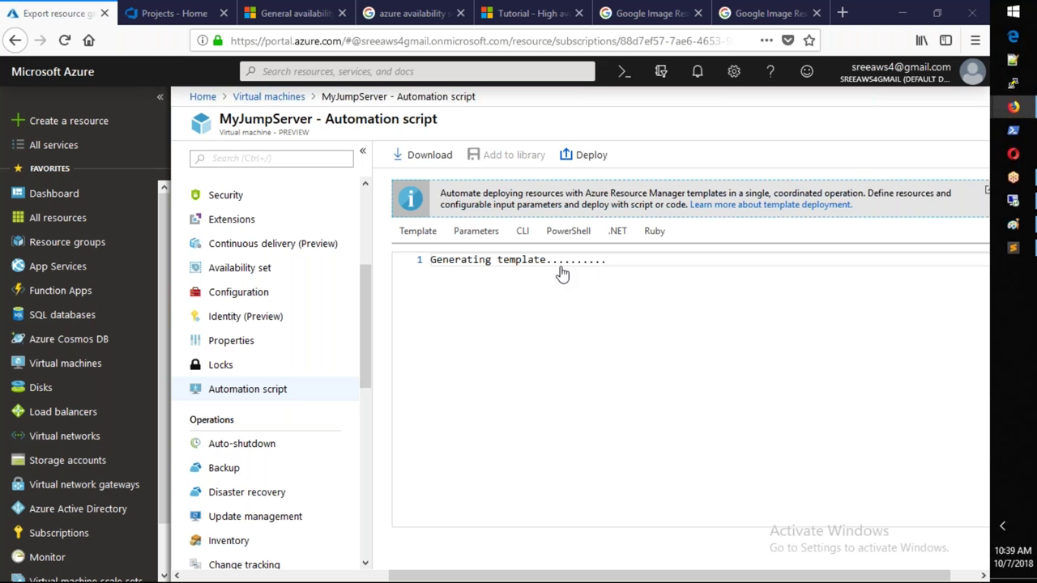
left_click(208, 201)
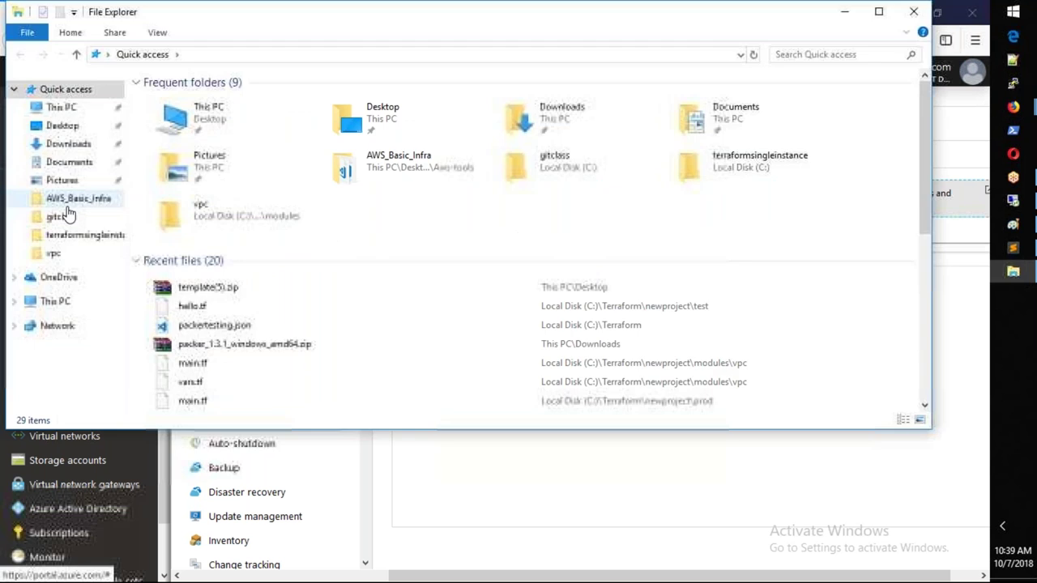
Step: Open template.json from the Desktop's template(5) folder with Visual Studio Code
left_click(68, 127)
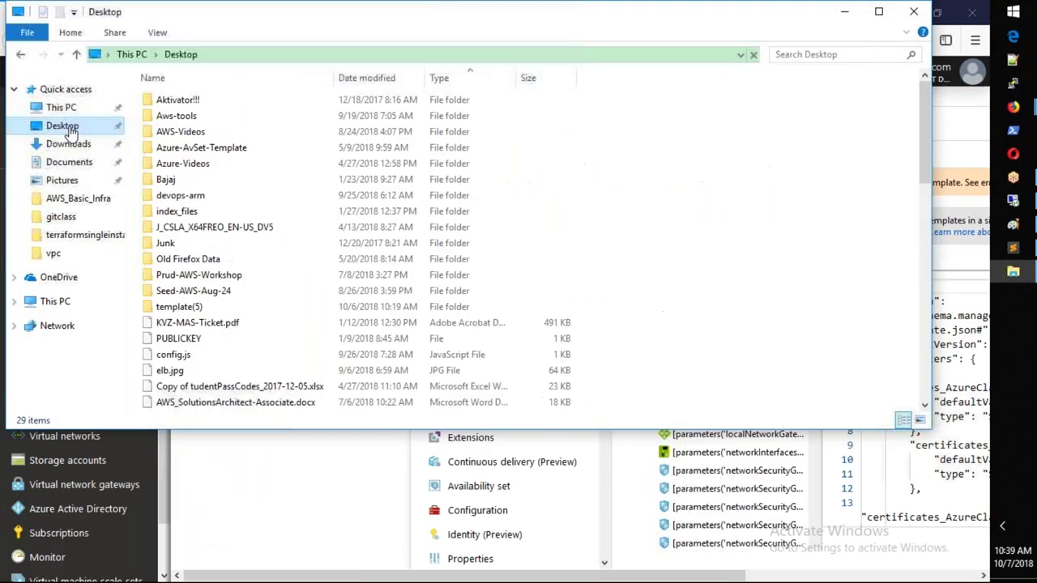
double_click(206, 311)
left_click(181, 164)
left_click(181, 179)
right_click(182, 181)
left_click(235, 205)
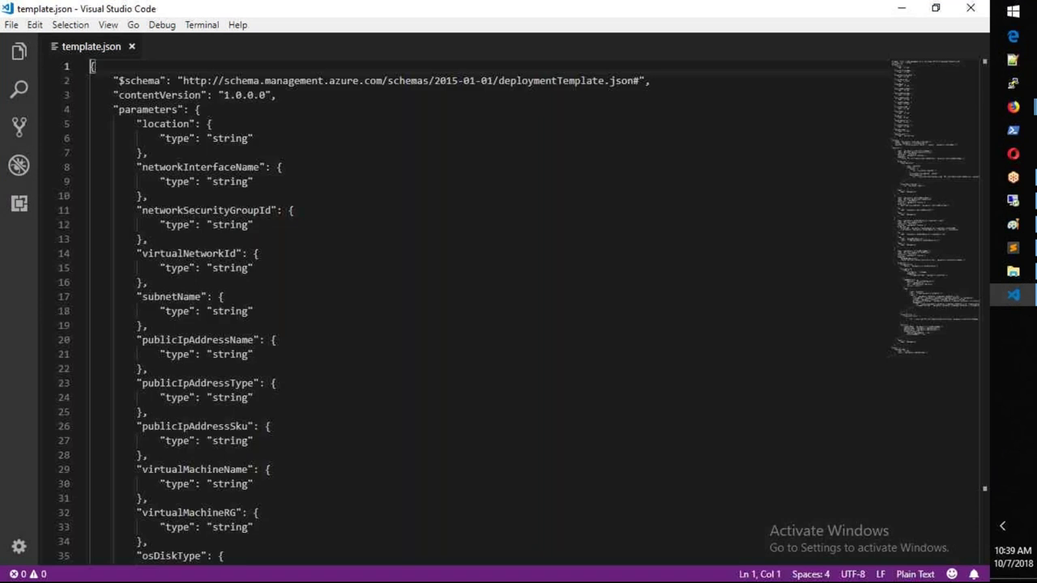
Step: Scroll through template.json down to line 197, then close Visual Studio Code
scroll(461, 225, "down", 20)
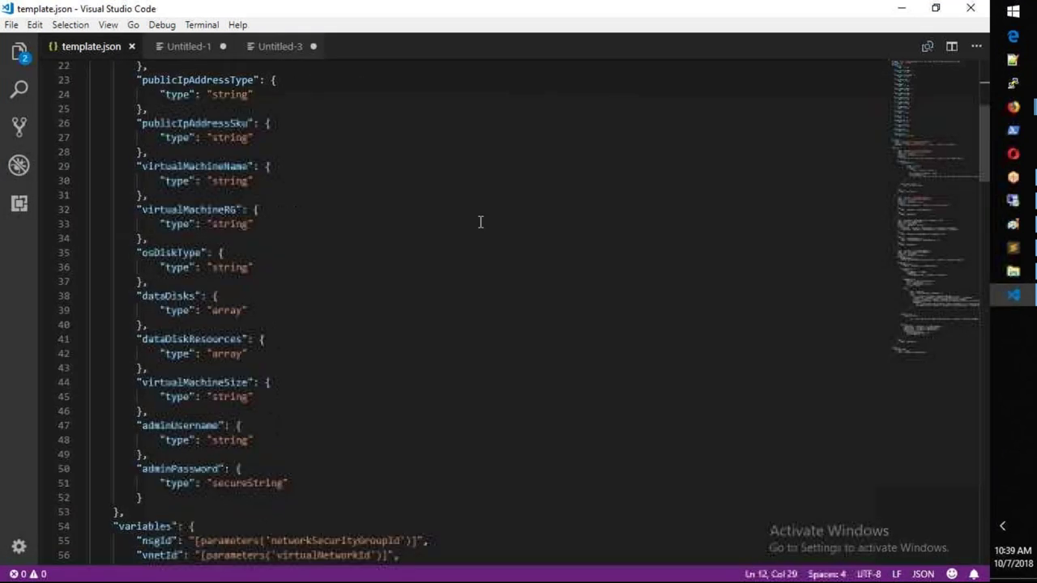
scroll(530, 227, "down", 20)
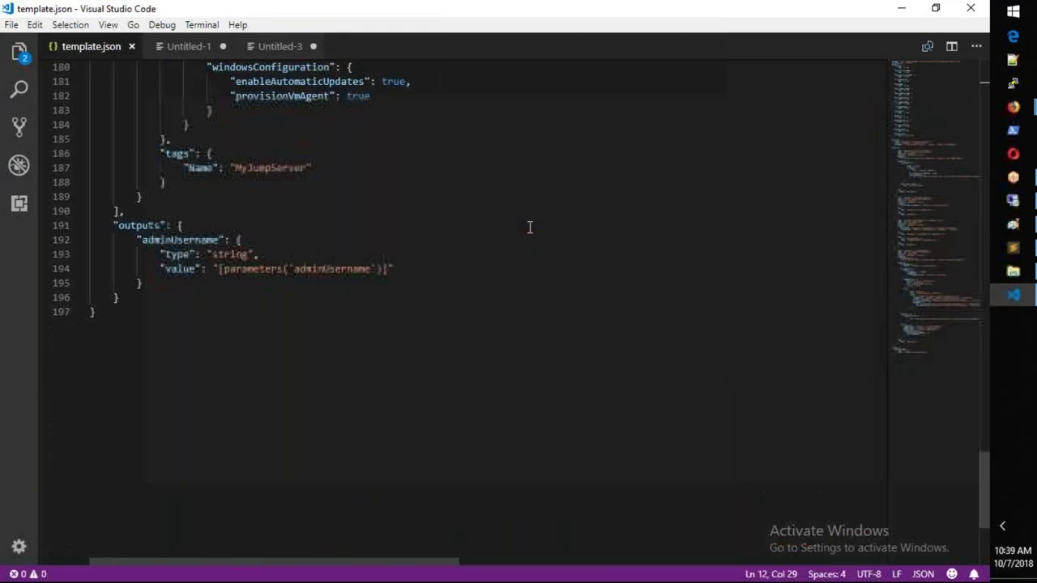
scroll(530, 227, "up", 7)
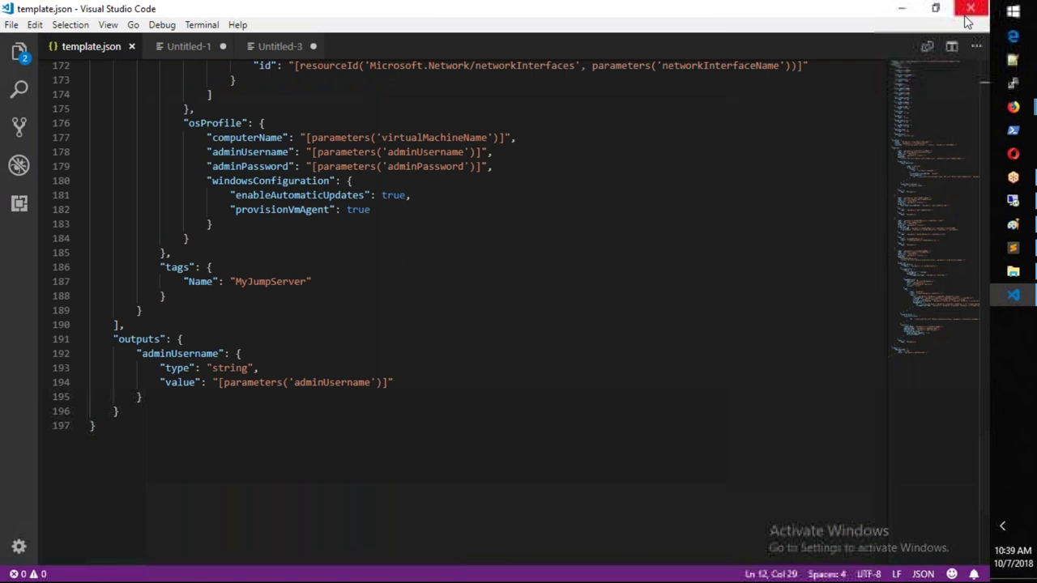
left_click(901, 8)
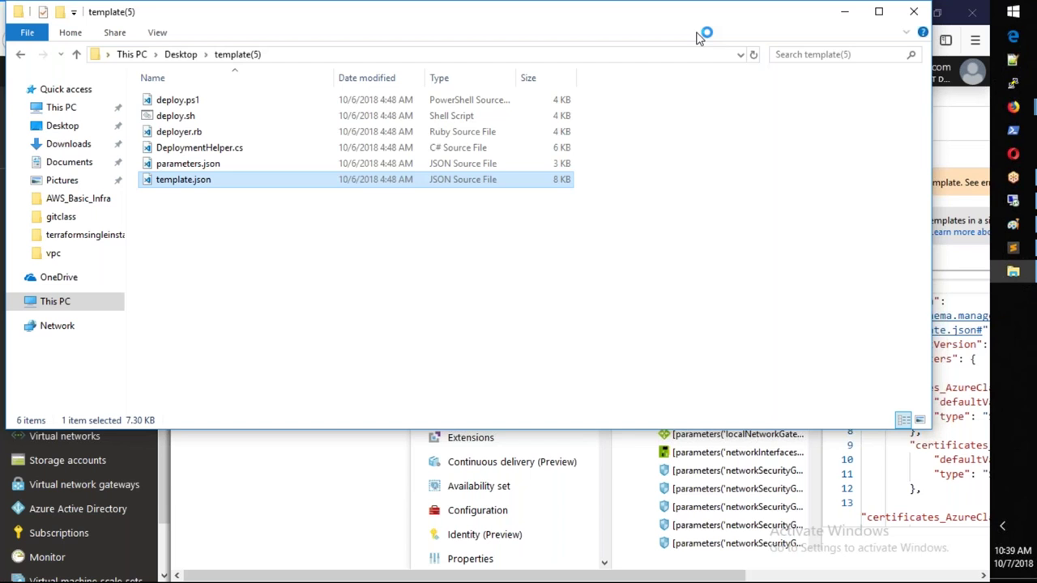
Step: Close File Explorer and go to MyJumpServer's Auto-shutdown page under Operations
left_click(916, 13)
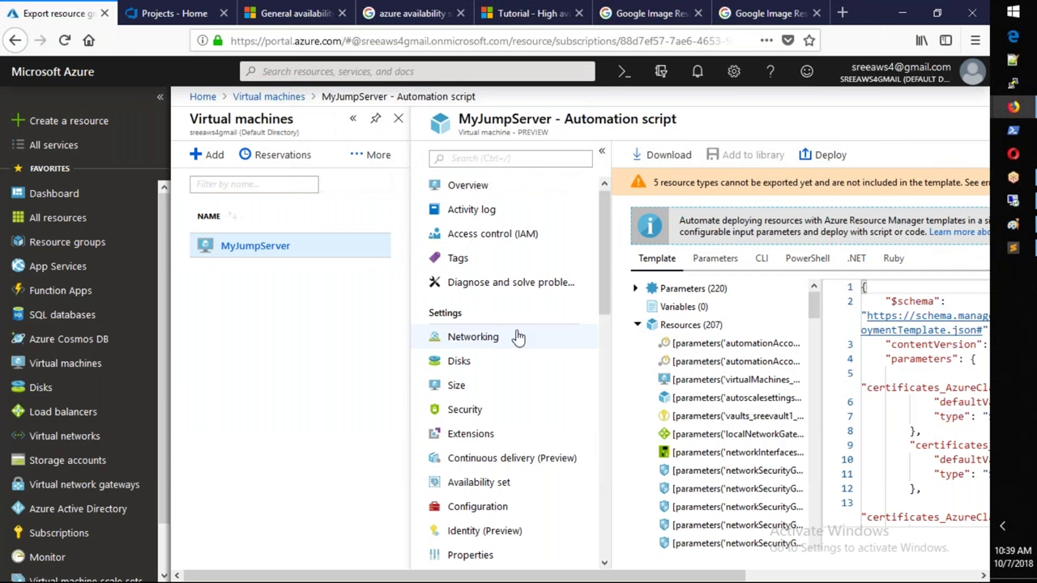
scroll(518, 336, "down", 4)
scroll(497, 308, "down", 2)
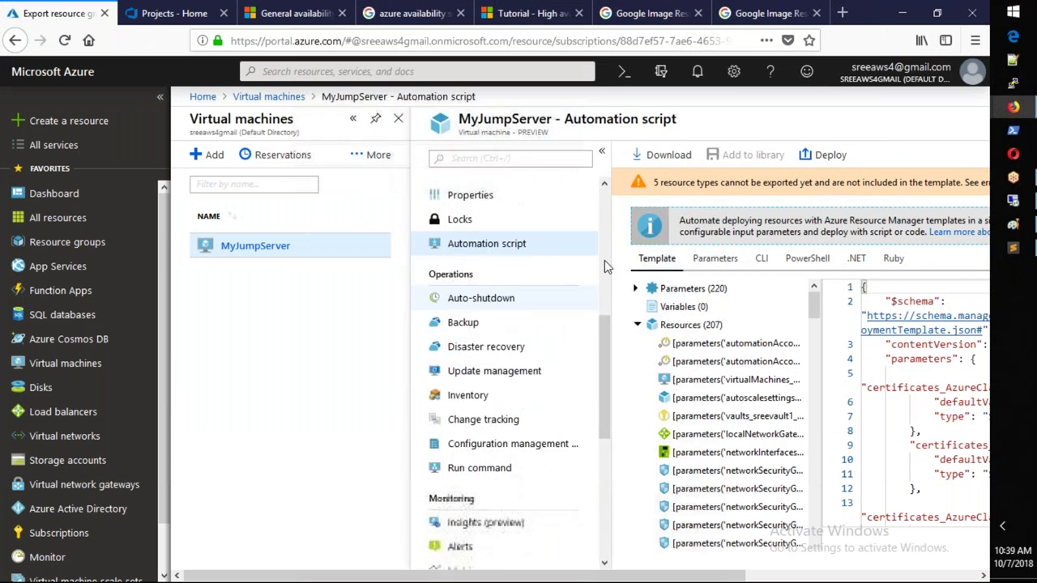
left_click(497, 306)
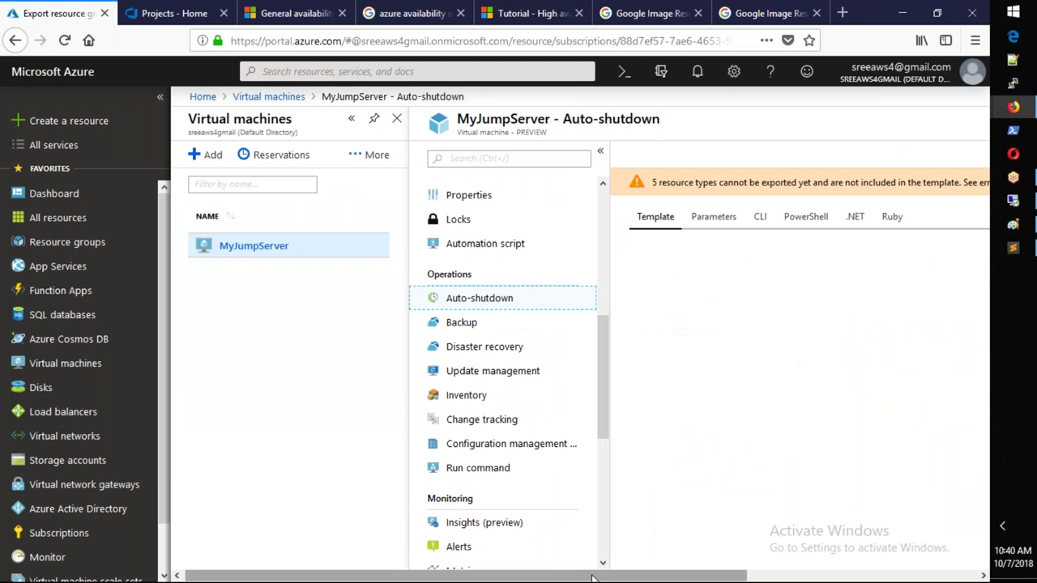
Step: Turn MyJumpServer's auto-shutdown On at 7:00:00 PM (UTC+05:30), leaving it unsaved
left_click_drag(593, 579, 653, 579)
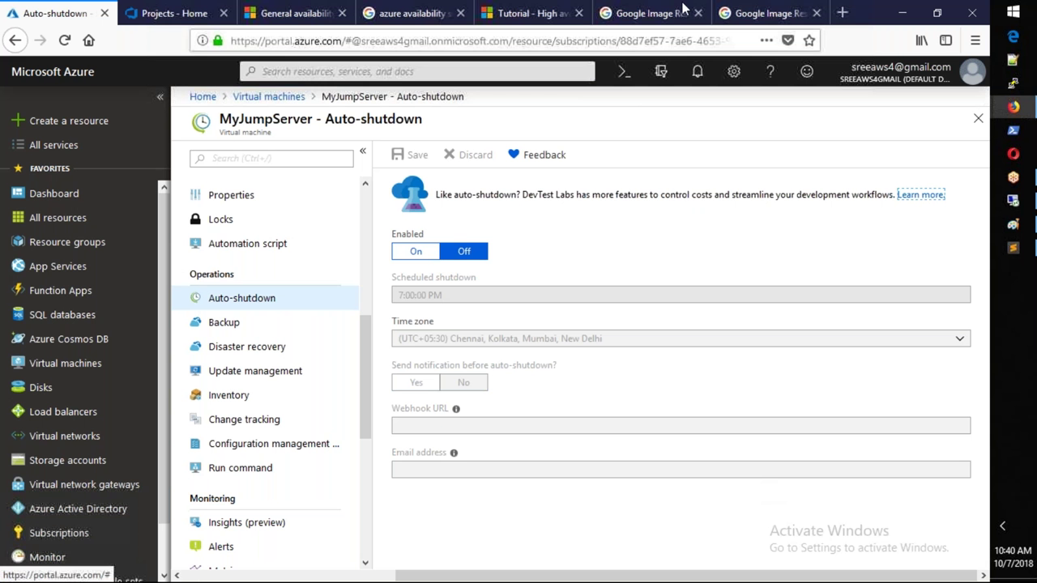
left_click(415, 252)
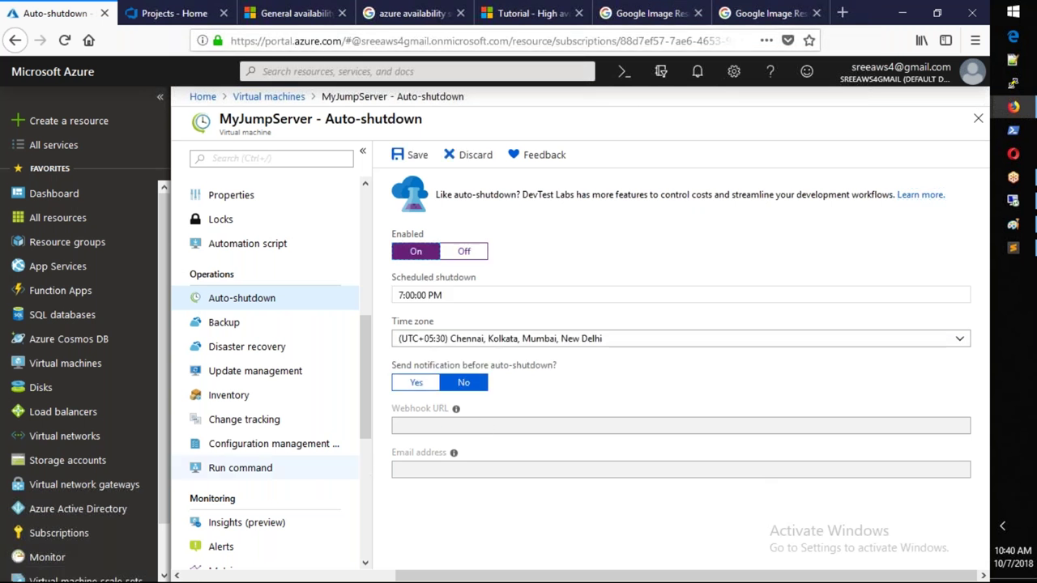
scroll(229, 448, "down", 1)
scroll(243, 446, "down", 2)
scroll(254, 429, "up", 2)
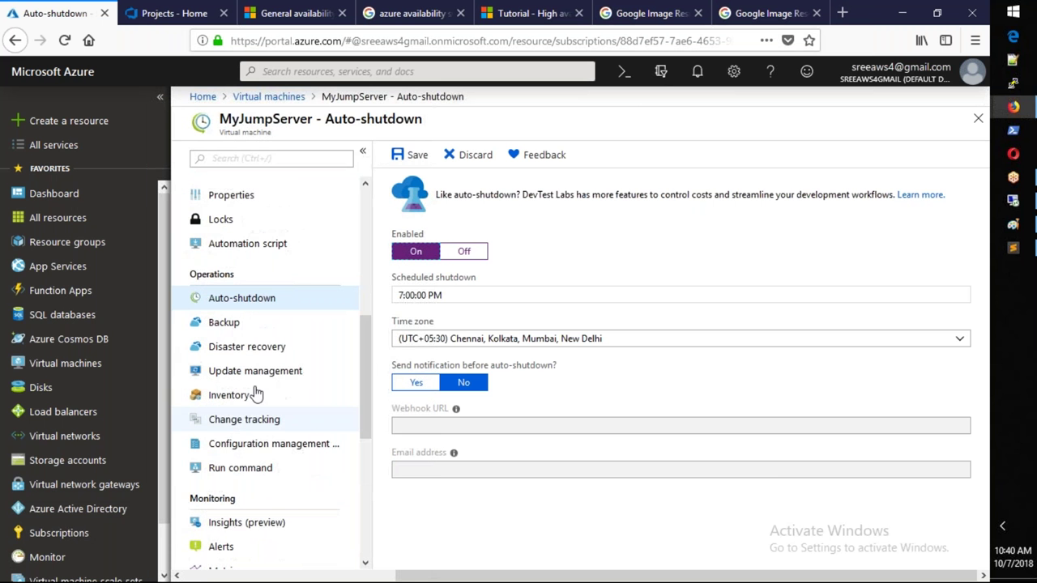
Step: Discard the auto-shutdown edits and review Update Management with East US, sreeworkspace and AutoAccount
left_click(233, 325)
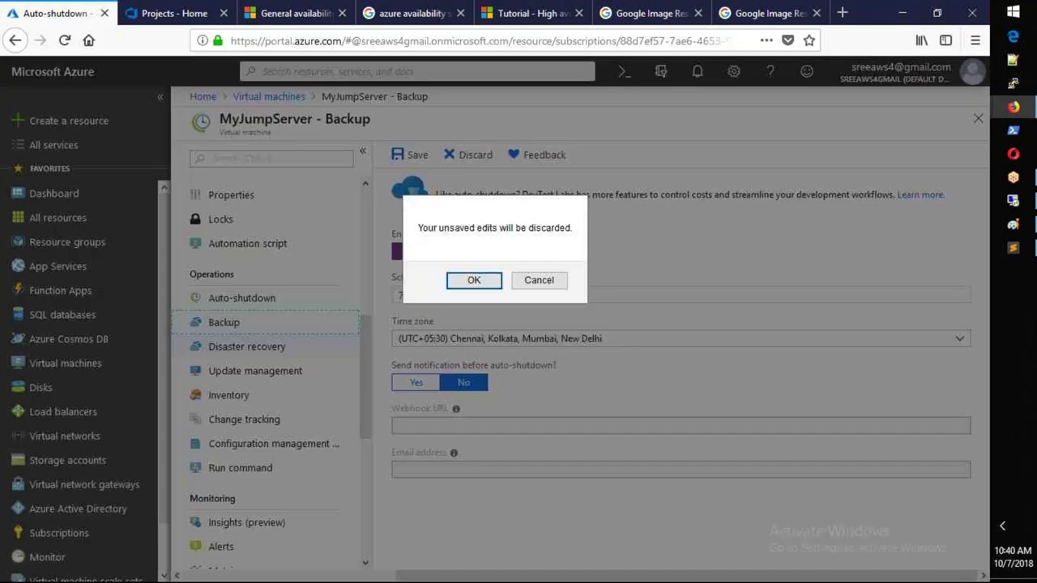
key("Return")
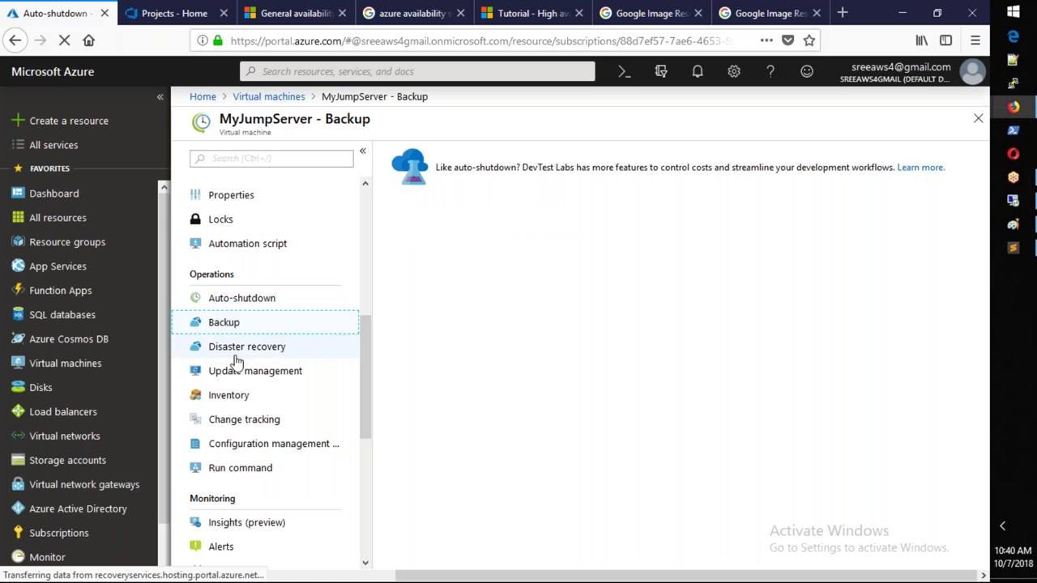
left_click(234, 370)
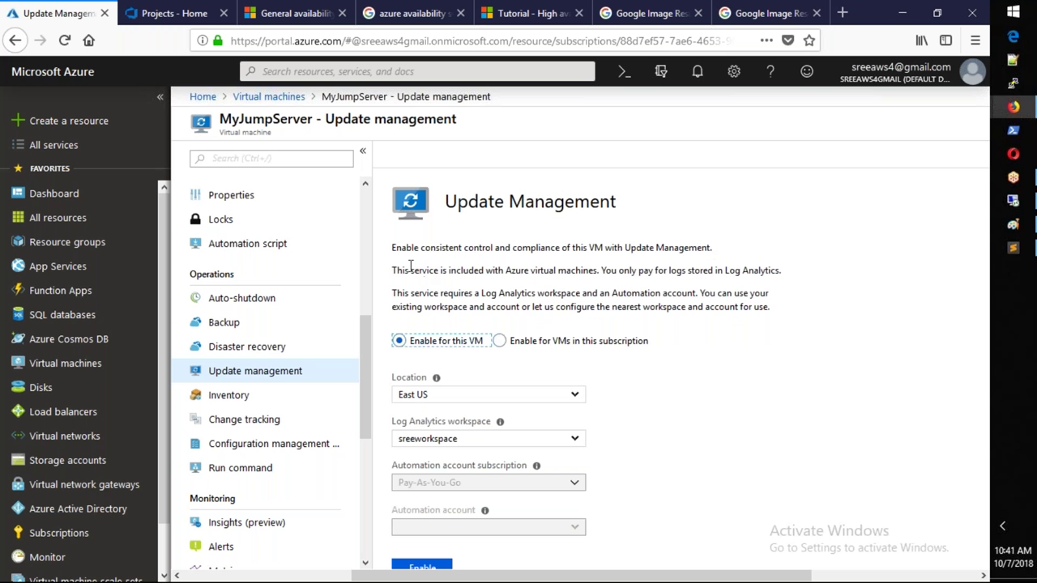
left_click_drag(394, 272, 721, 276)
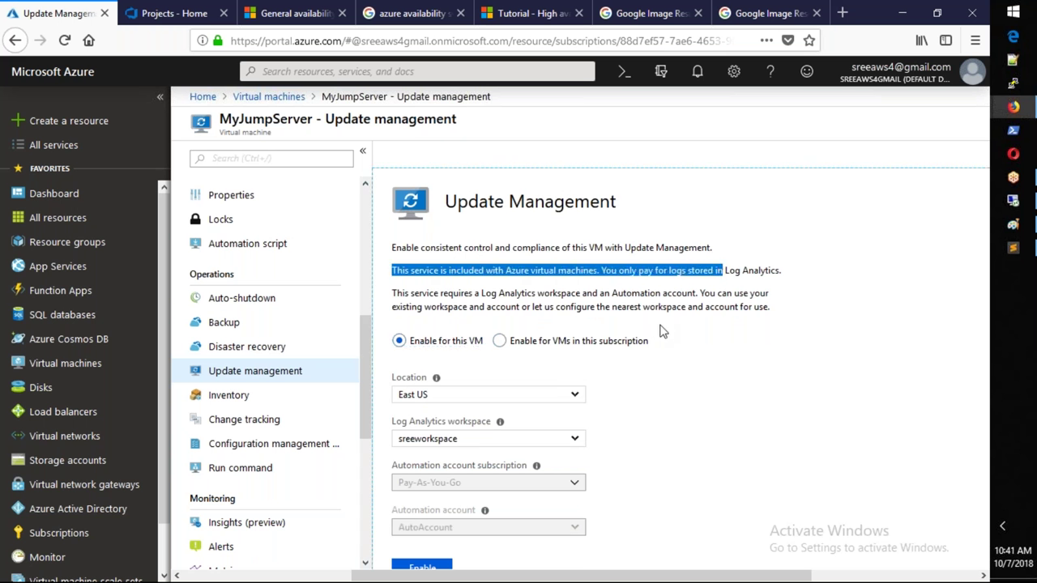
scroll(661, 328, "down", 1)
left_click_drag(448, 263, 598, 277)
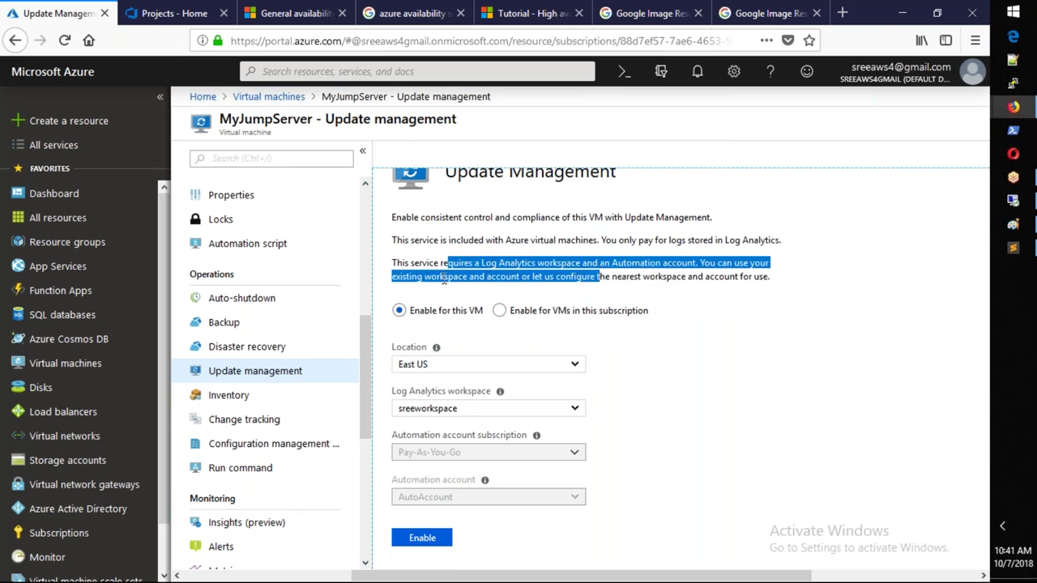
left_click(418, 289)
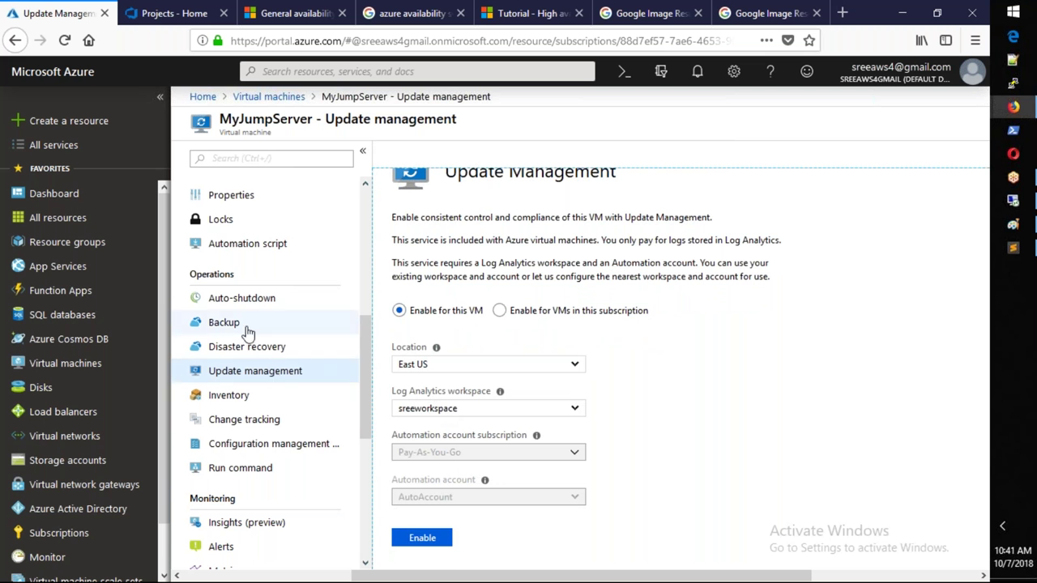
Step: Browse Inventory, Change tracking and Configuration management, then go to Run command
left_click(231, 395)
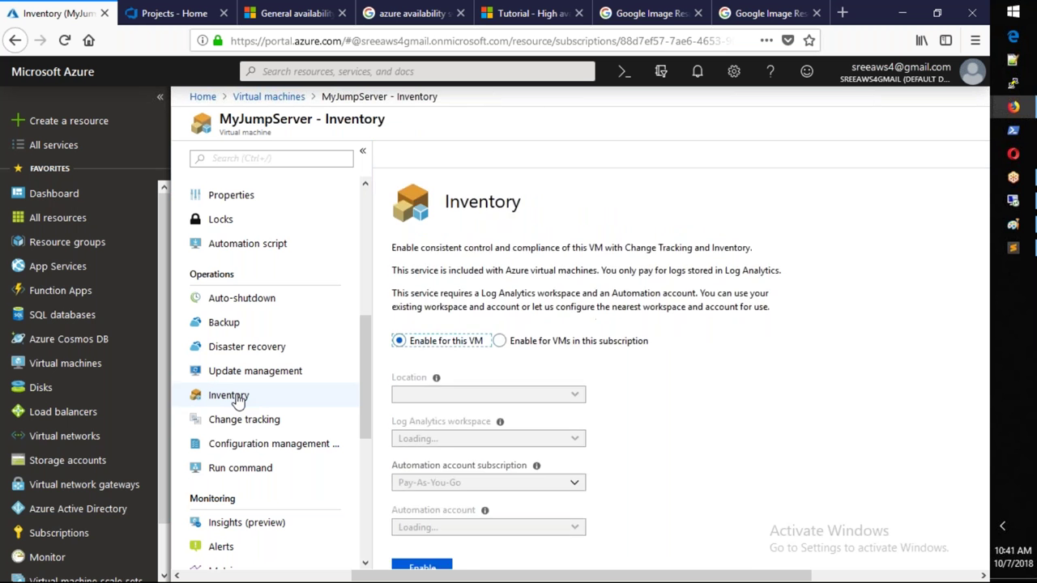
left_click(241, 422)
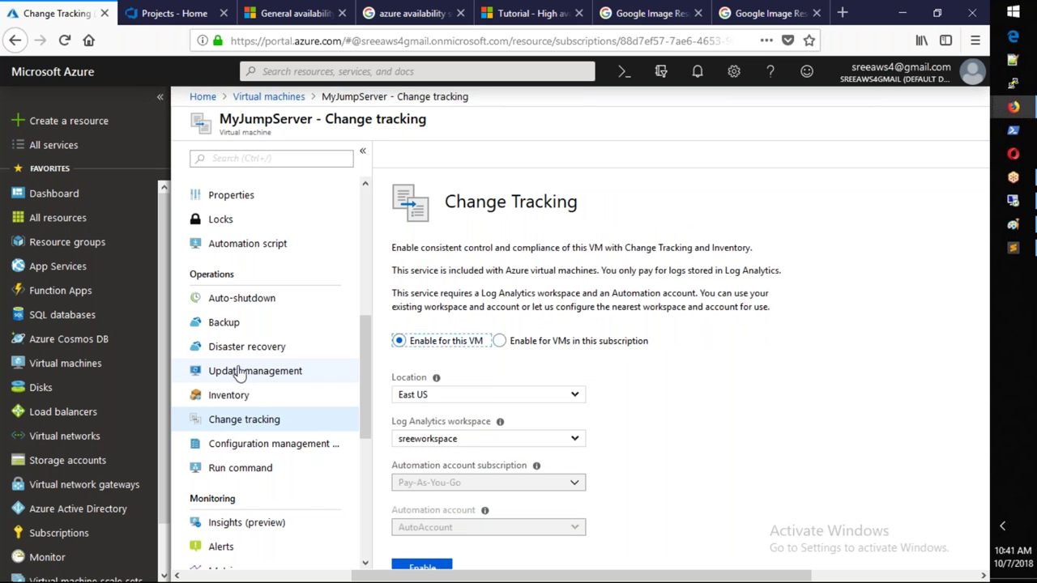
left_click(250, 448)
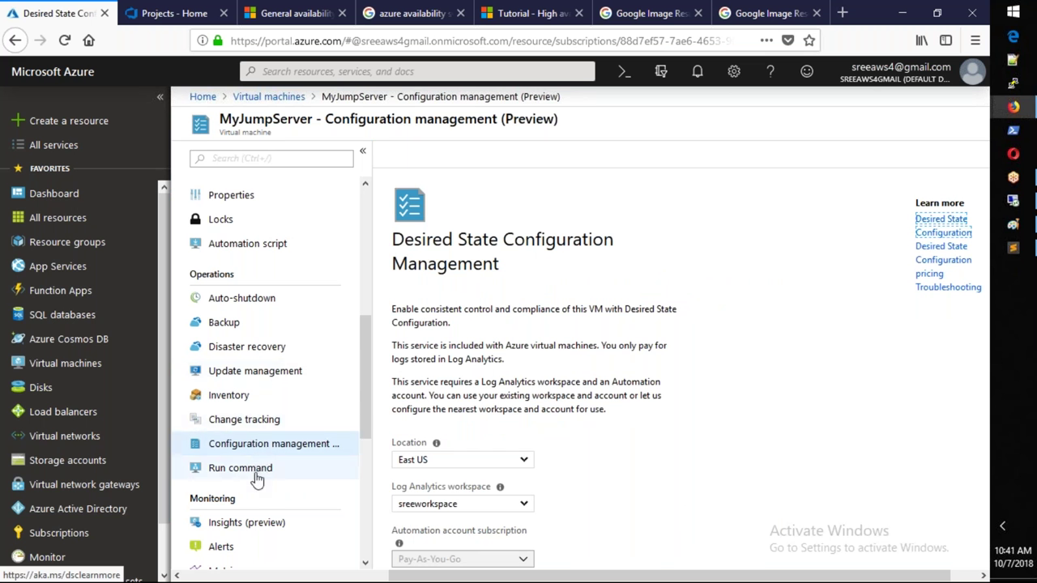
scroll(243, 478, "down", 3)
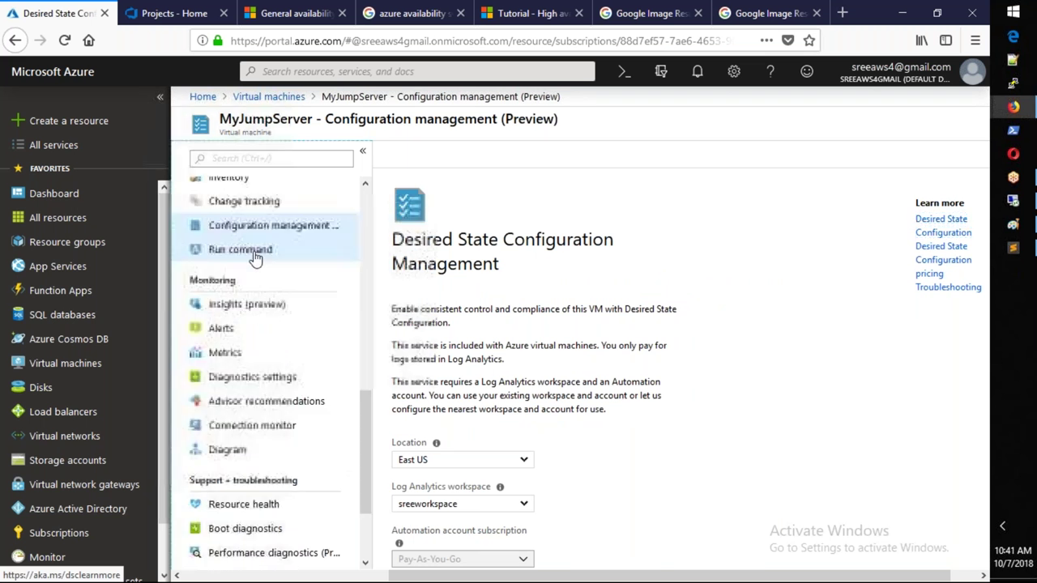
left_click(256, 253)
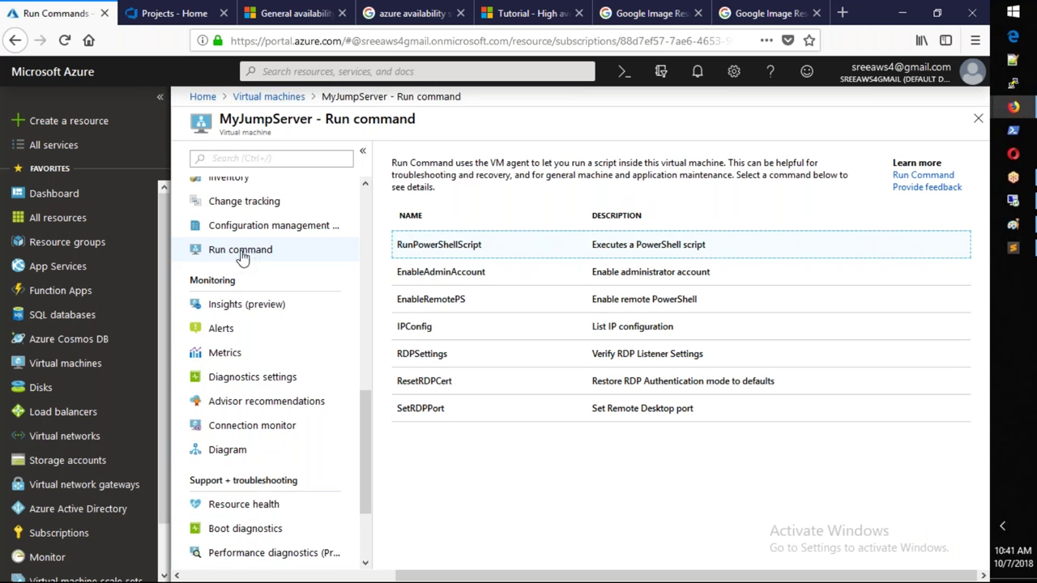
Step: Write write.out "Hello...testing...1...2...3..!!!" in RunPowerShellScript and run it
left_click(243, 251)
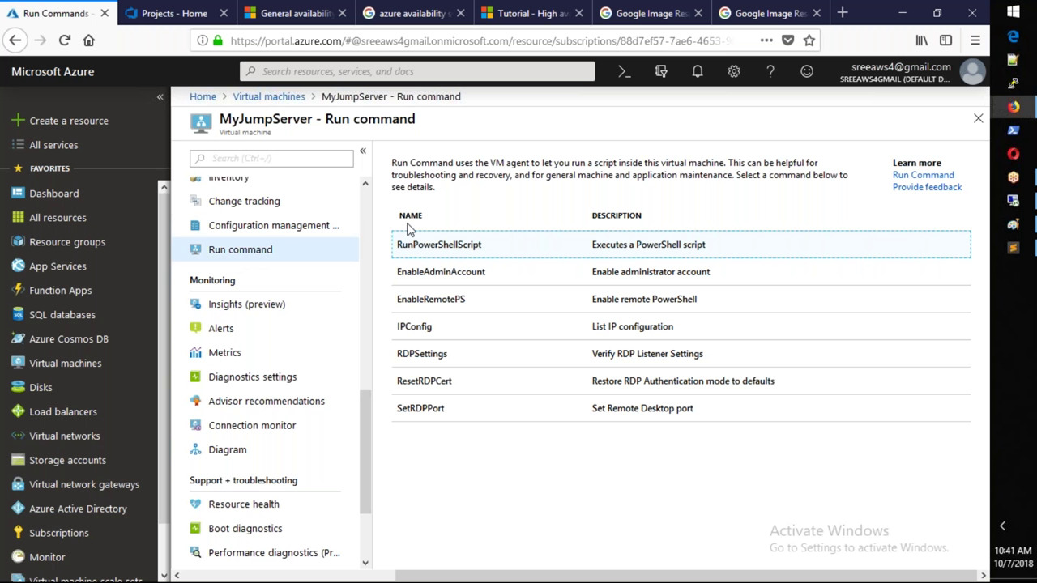
left_click(458, 255)
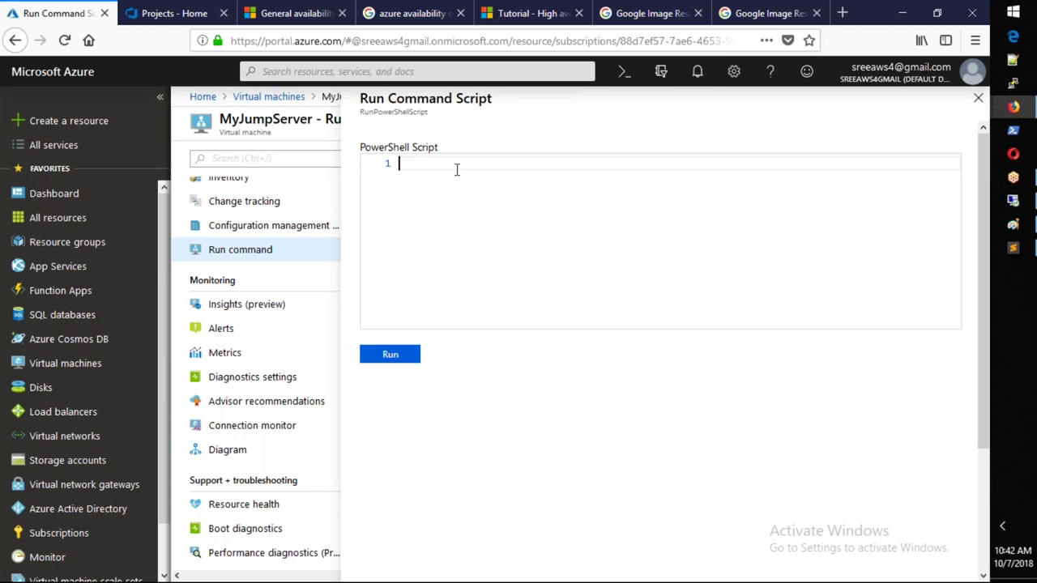
type("write.out \"")
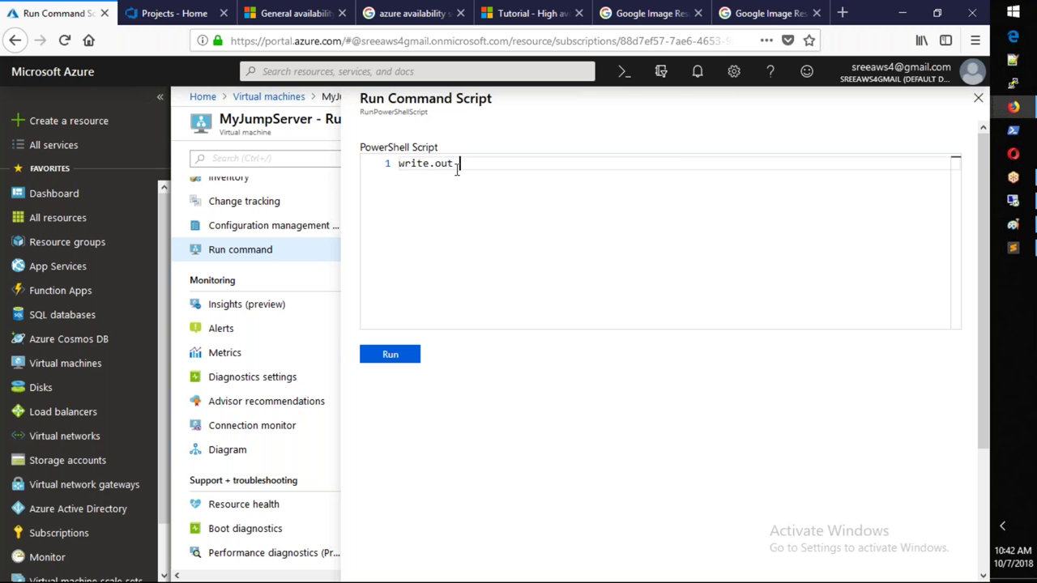
type("Hello...thisting")
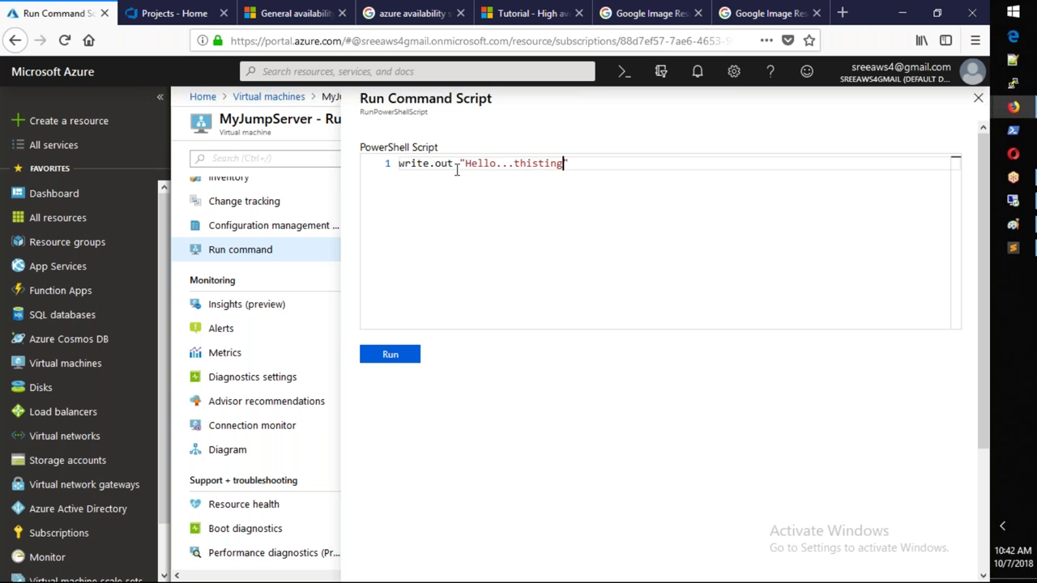
key("BackSpace")
key("BackSpace")
key("BackSpace")
key("BackSpace")
key("BackSpace")
key("BackSpace")
key("BackSpace")
type("esting...1...2...3..!!!")
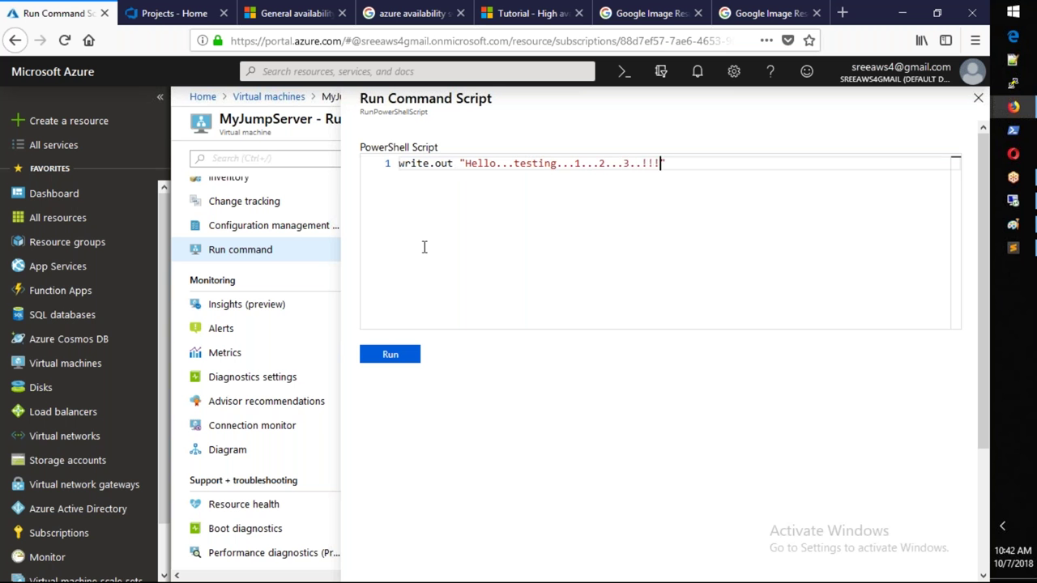
left_click(390, 358)
Step: Wait for the run to finish, seeing write.out fail as an unrecognized cmdlet
scroll(754, 328, "down", 2)
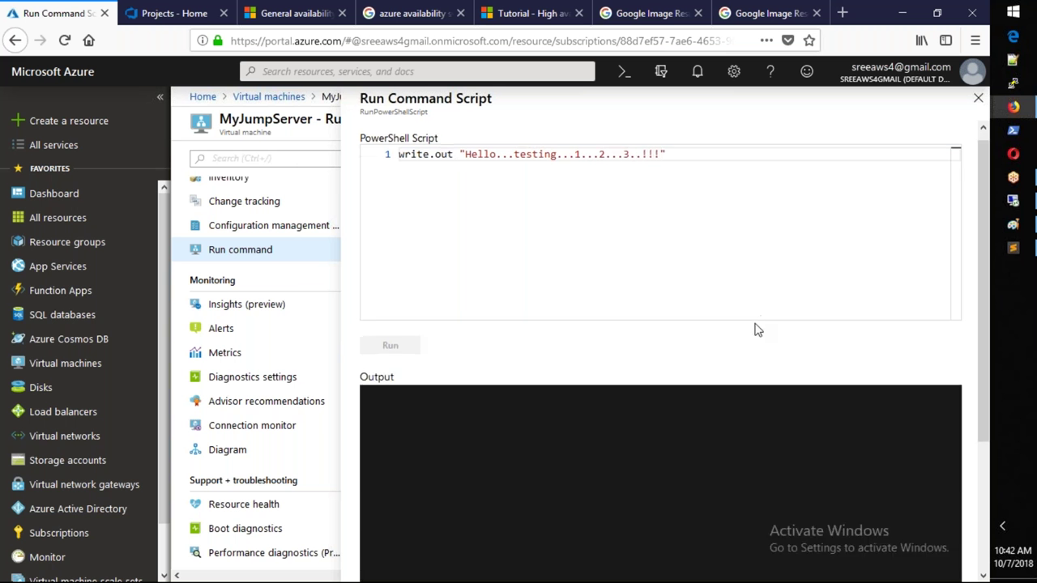
scroll(754, 330, "down", 2)
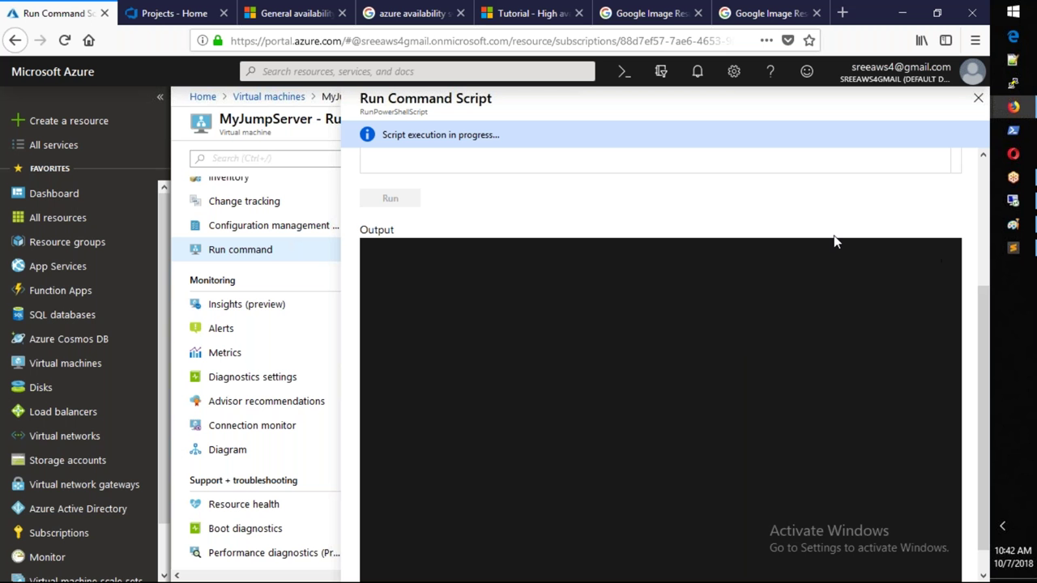
scroll(837, 240, "up", 3)
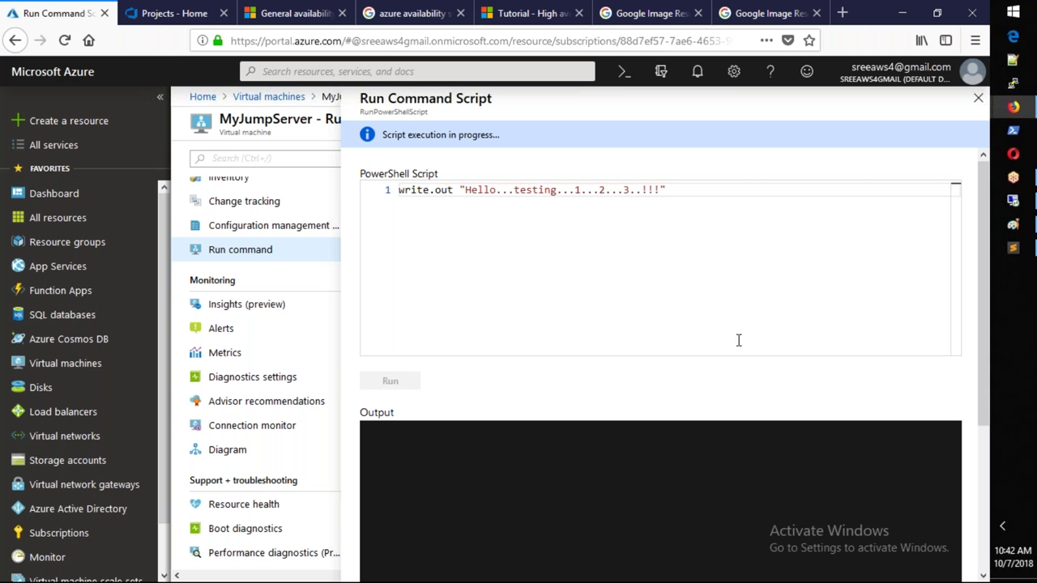
scroll(738, 340, "down", 4)
scroll(735, 345, "up", 2)
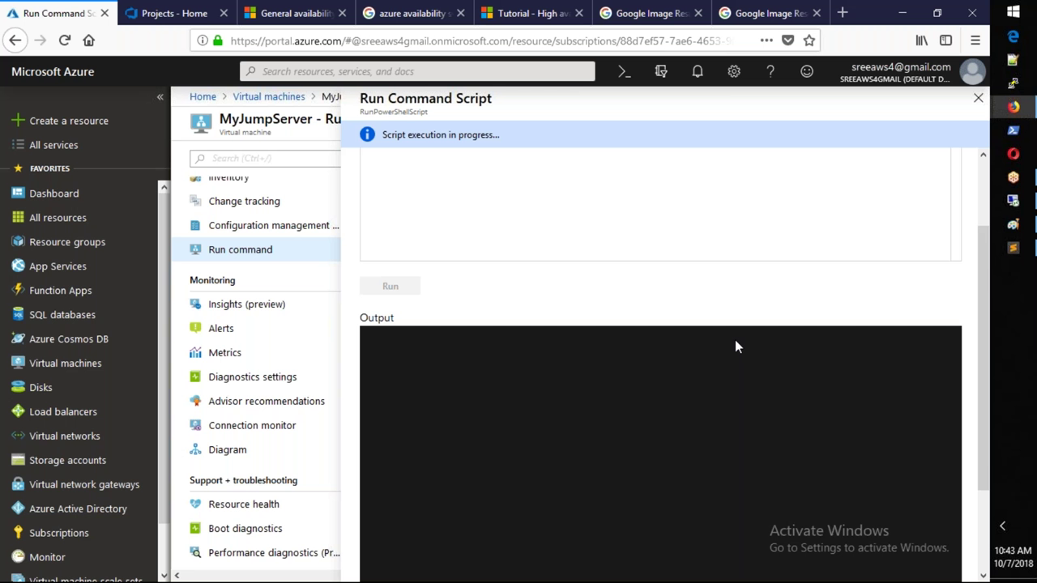
scroll(694, 392, "down", 3)
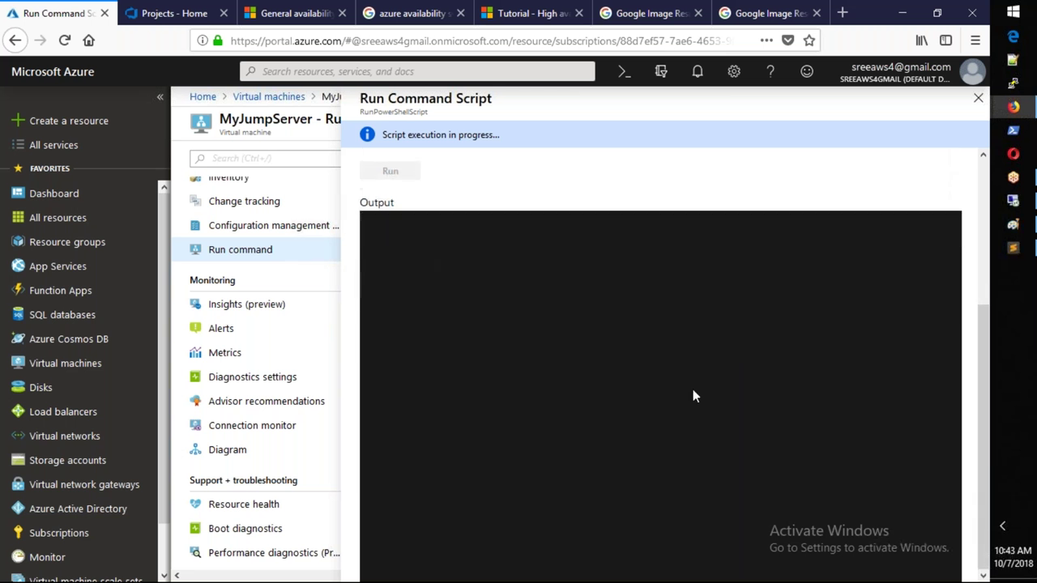
scroll(694, 398, "up", 5)
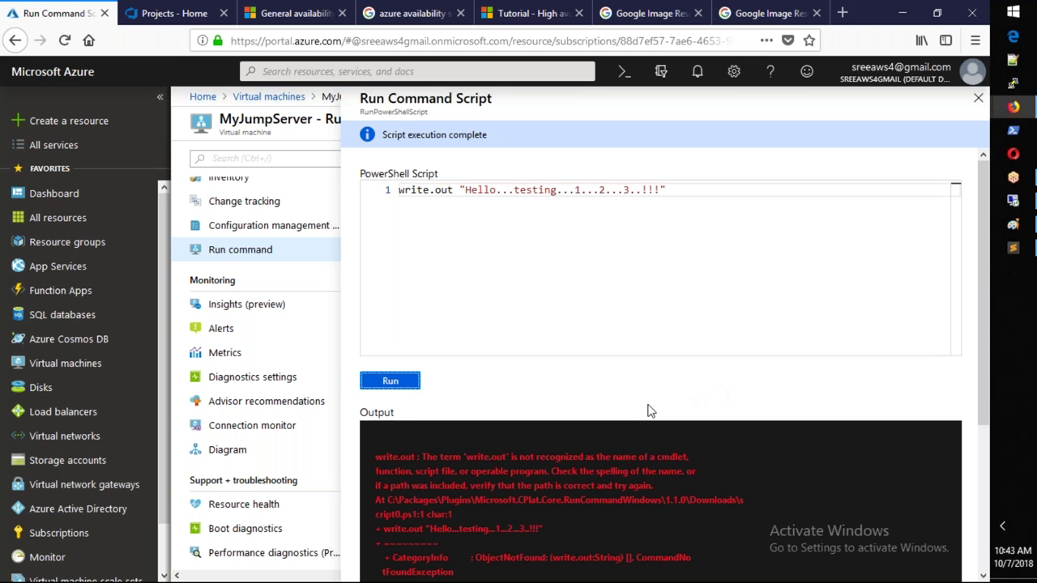
scroll(604, 365, "down", 2)
scroll(502, 280, "up", 2)
Step: Replace write.out with echo and rerun, printing Hello...testing...1...2...3..!!!
left_click(457, 194)
key("BackSpace")
key("BackSpace")
key("BackSpace")
key("BackSpace")
key("BackSpace")
key("BackSpace")
key("BackSpace")
key("BackSpace")
key("BackSpace")
type("echo")
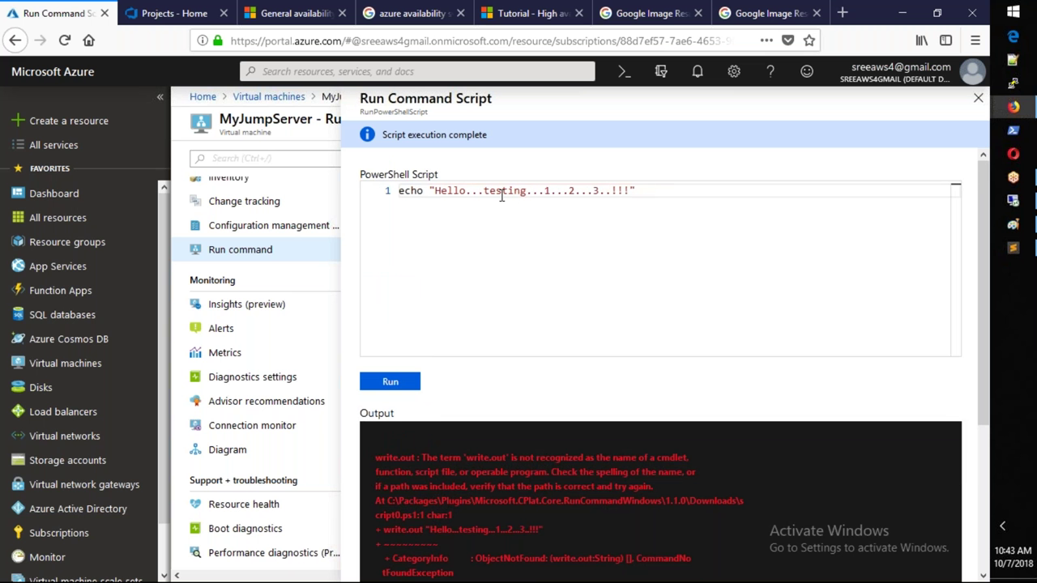
left_click(390, 382)
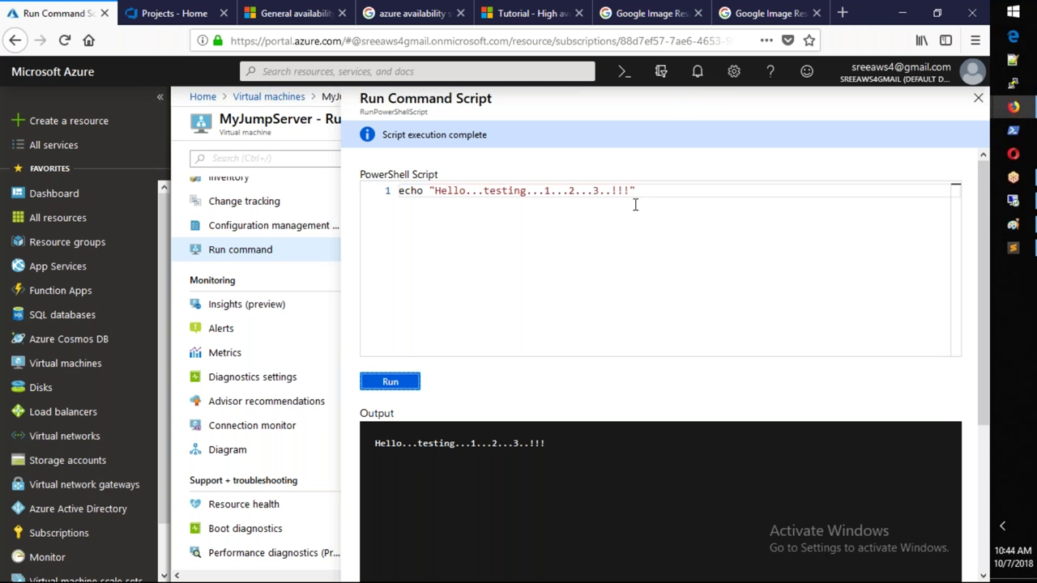
left_click_drag(658, 192, 394, 191)
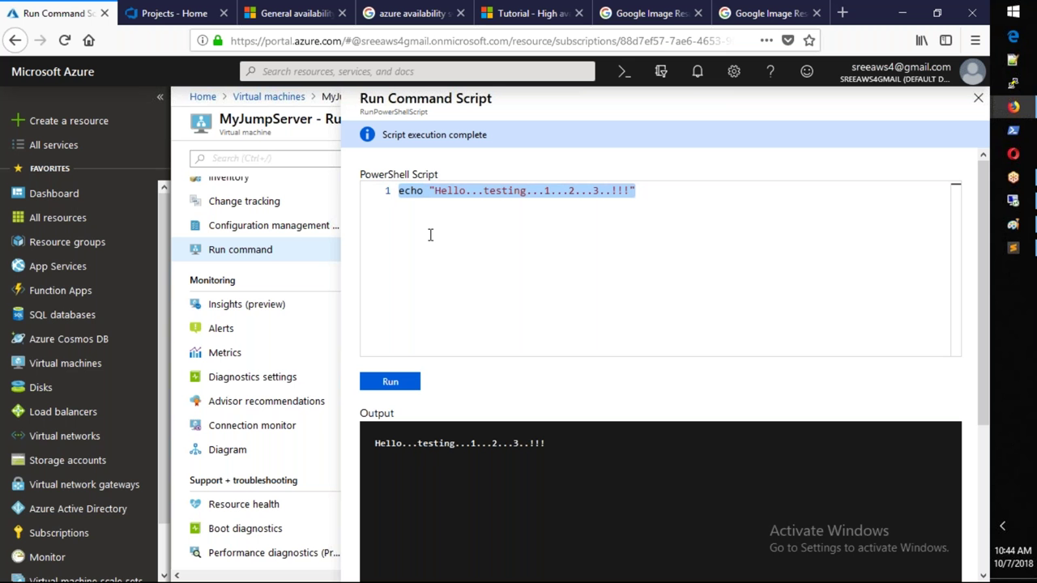
Step: Write a two-line script, $psversiontable and Install-modulde AzureRM -Force -Verbose, and run it on MyJumpServer
type("$psverso")
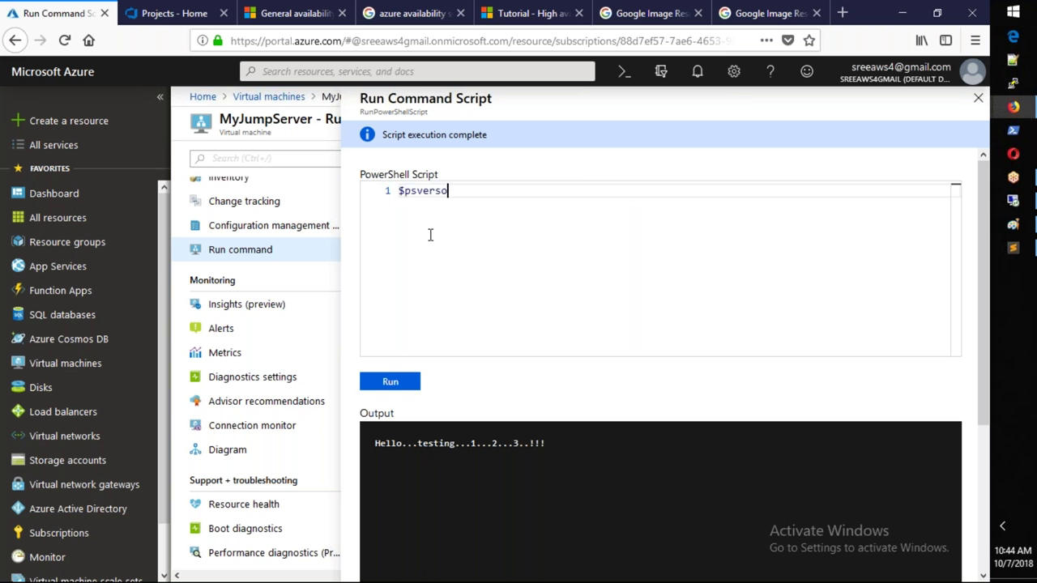
key("BackSpace")
type("iontable")
key("Return")
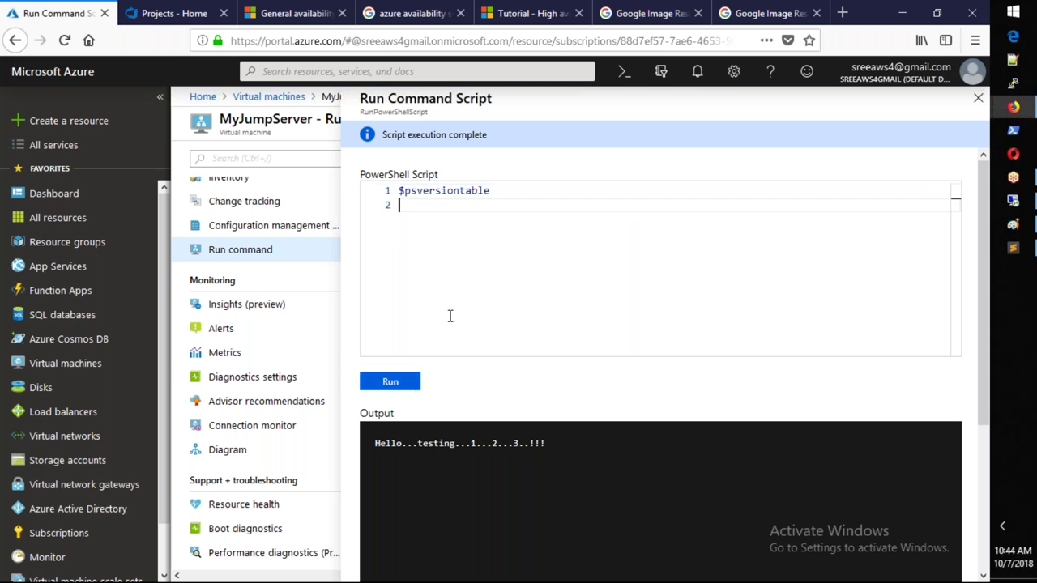
type("Install-modulde Azure")
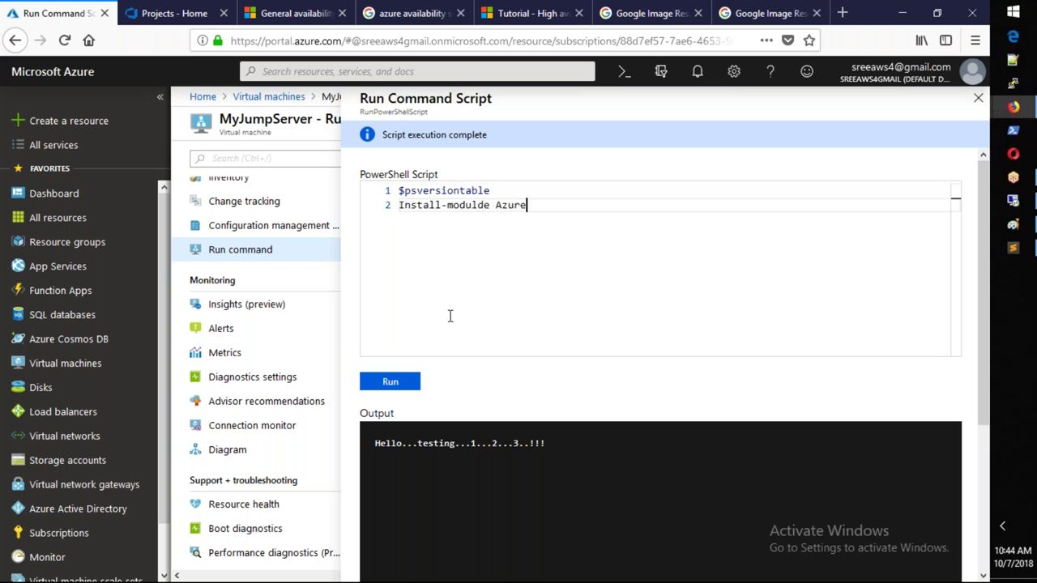
type("RM -Force -Verbose")
left_click(414, 385)
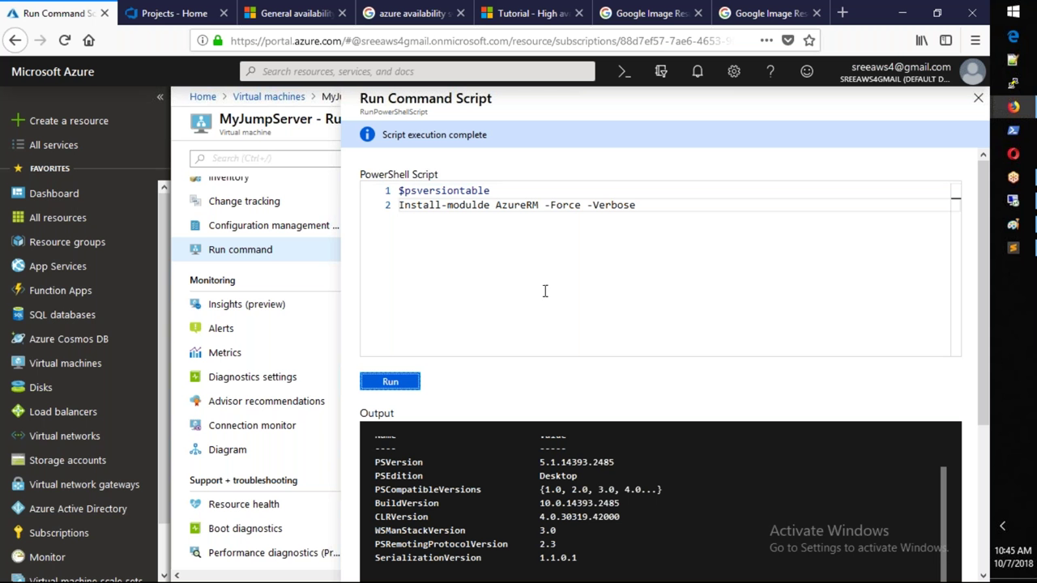
Step: Correct 'Install-modulde' to 'Install-module' and rerun the script
scroll(546, 291, "down", 1)
scroll(545, 291, "down", 3)
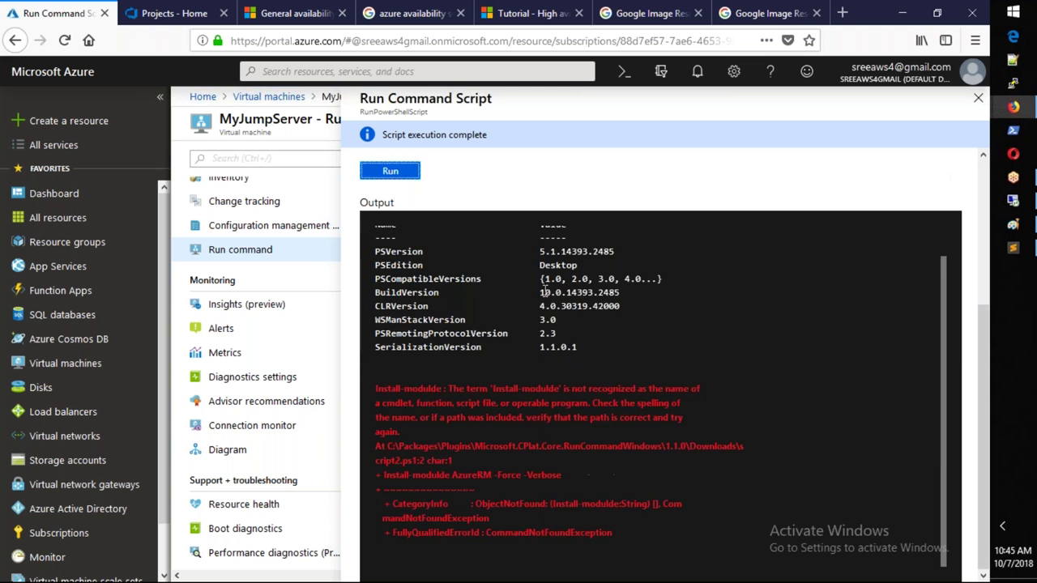
scroll(909, 345, "up", 1)
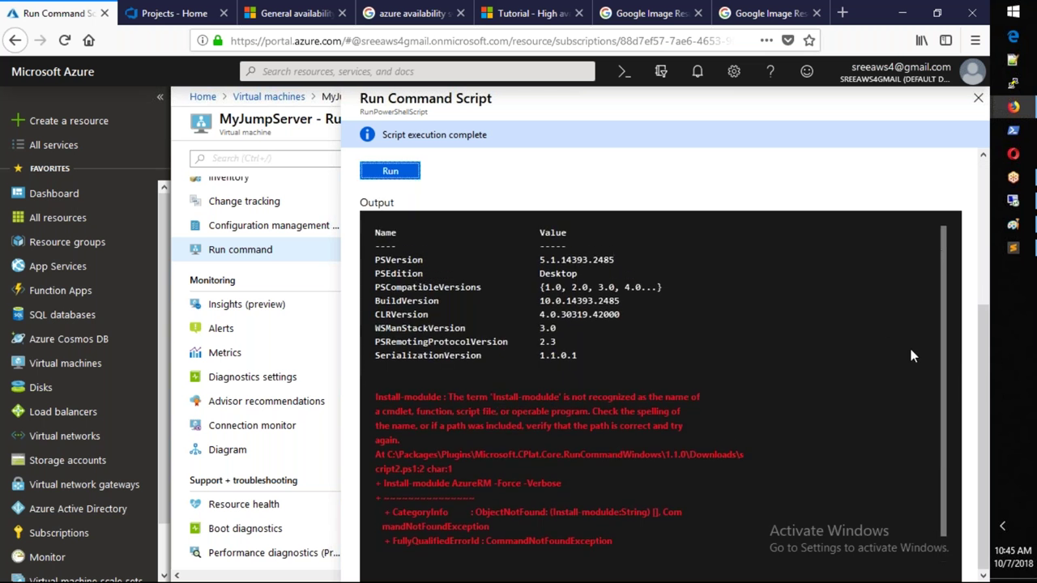
scroll(978, 375, "up", 3)
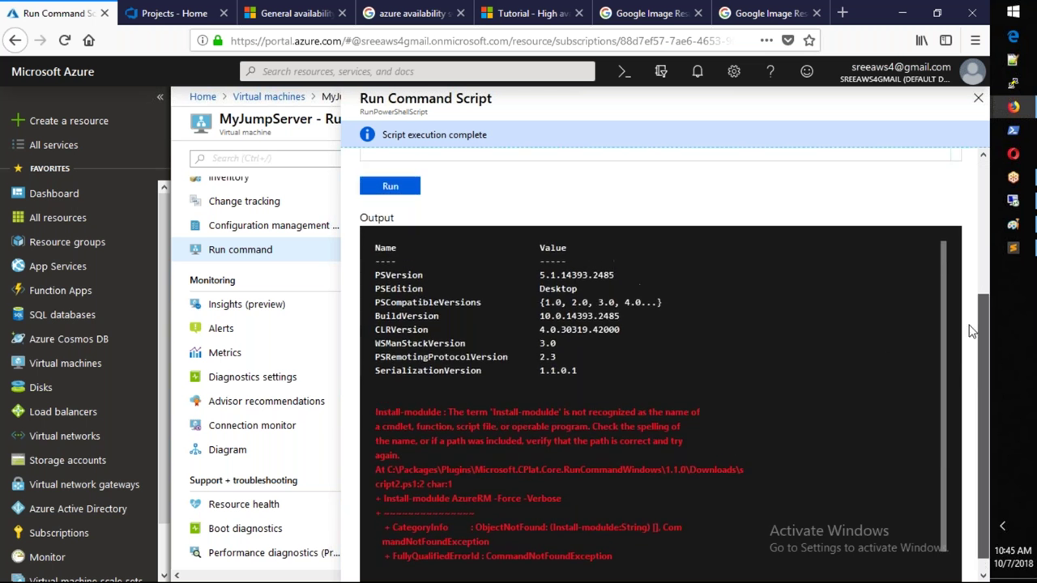
left_click(491, 205)
key("Left")
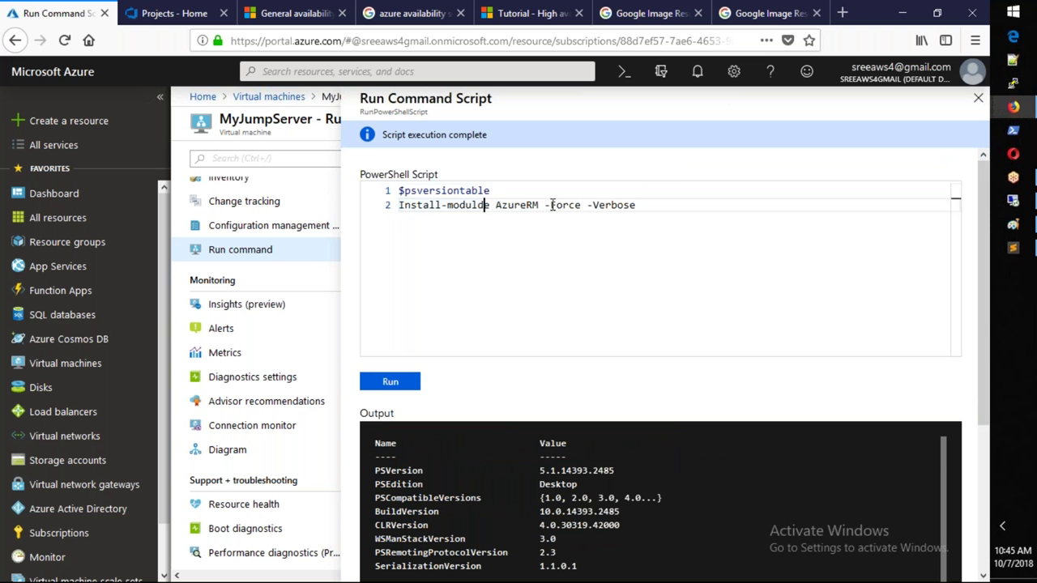
key("BackSpace")
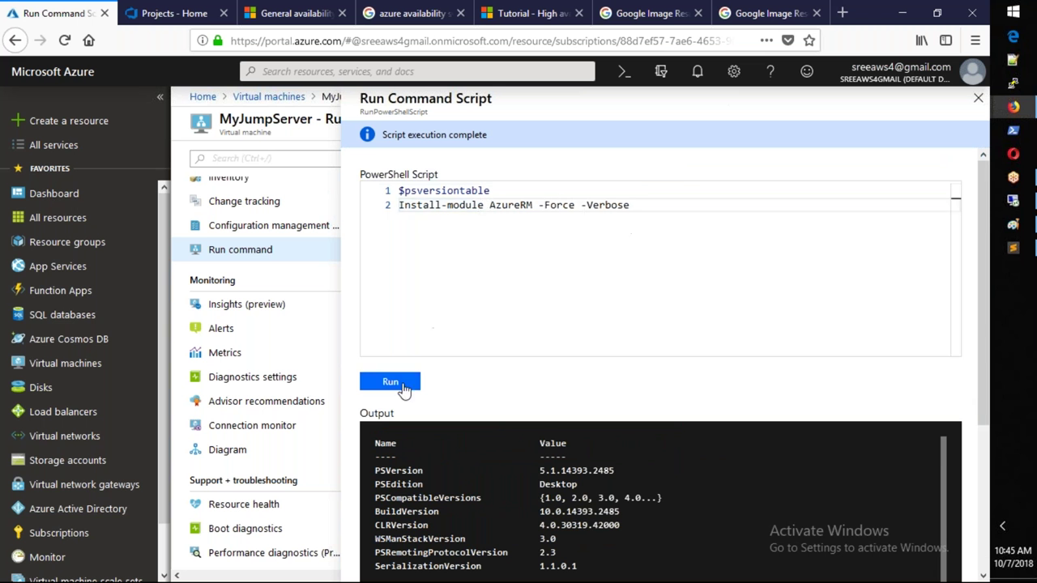
left_click(398, 384)
Step: Open Virtual network gateways in a new browser tab and switch to it
scroll(661, 365, "down", 3)
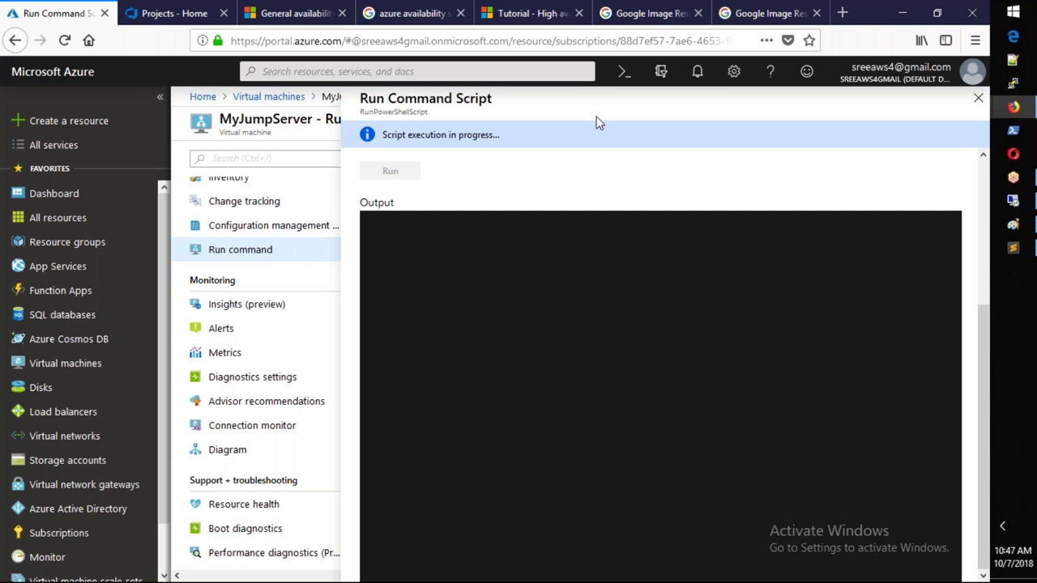
scroll(451, 306, "up", 3)
scroll(454, 307, "down", 3)
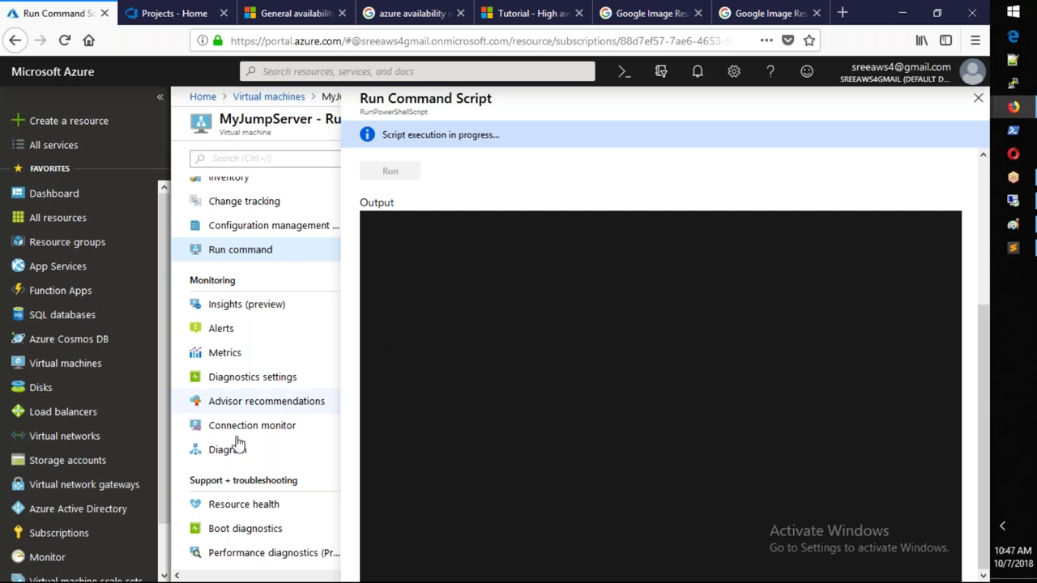
right_click(120, 488)
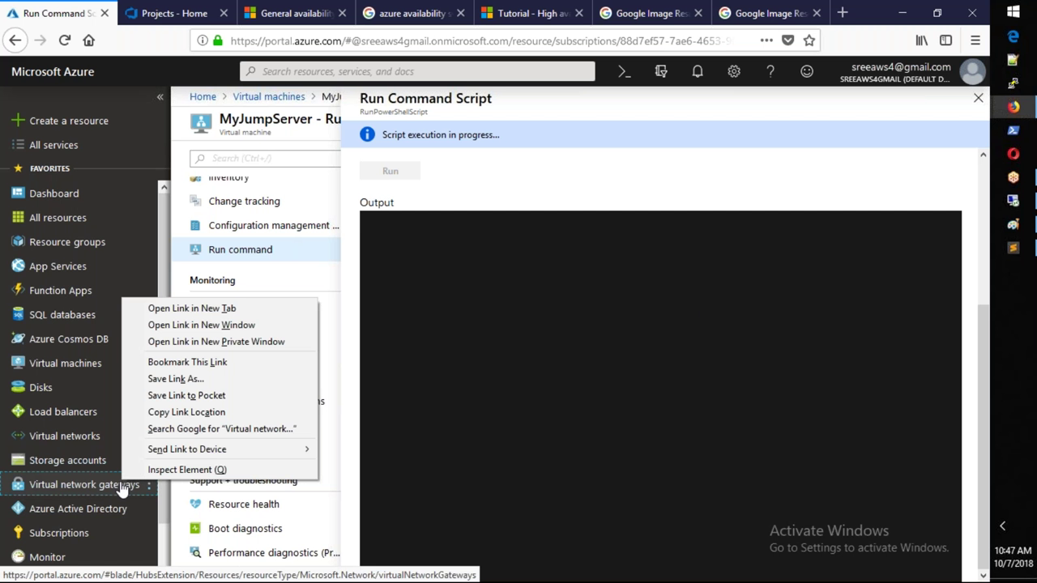
left_click(162, 309)
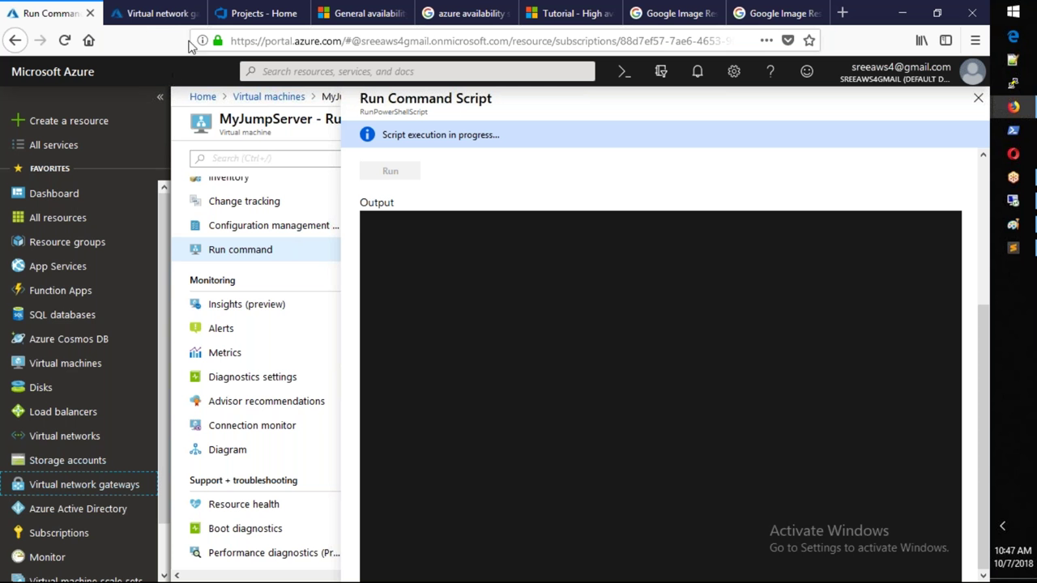
left_click(170, 14)
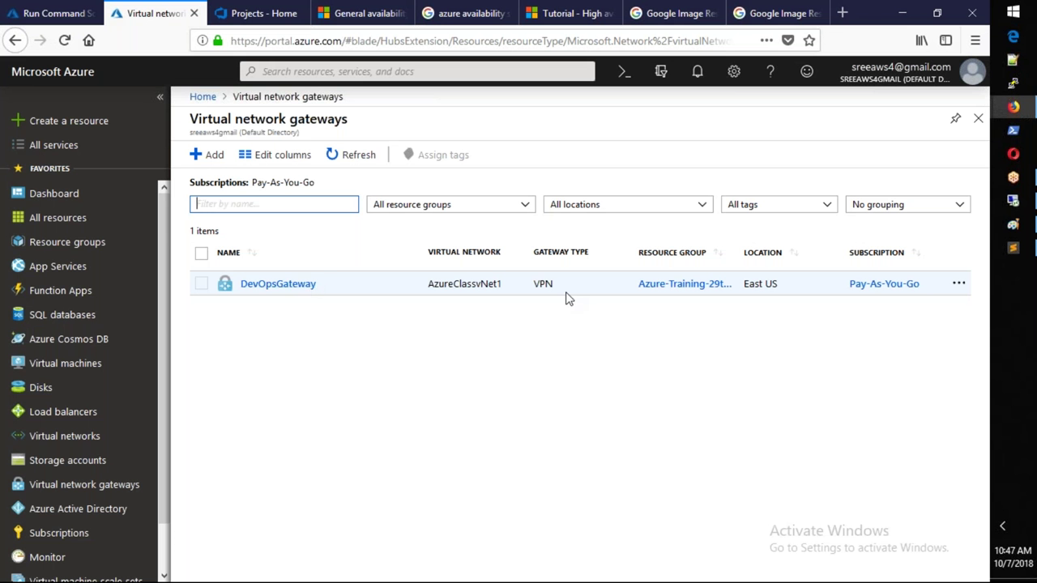
Step: Open DevOpsGateway's Connections list and start a new connection with + Add
double_click(547, 285)
left_click(299, 285)
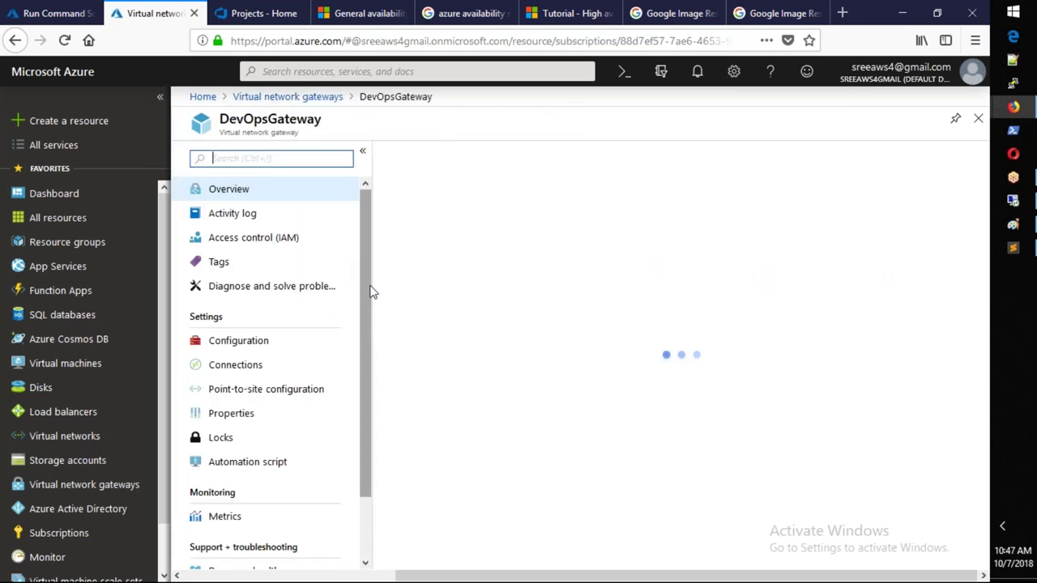
left_click(275, 372)
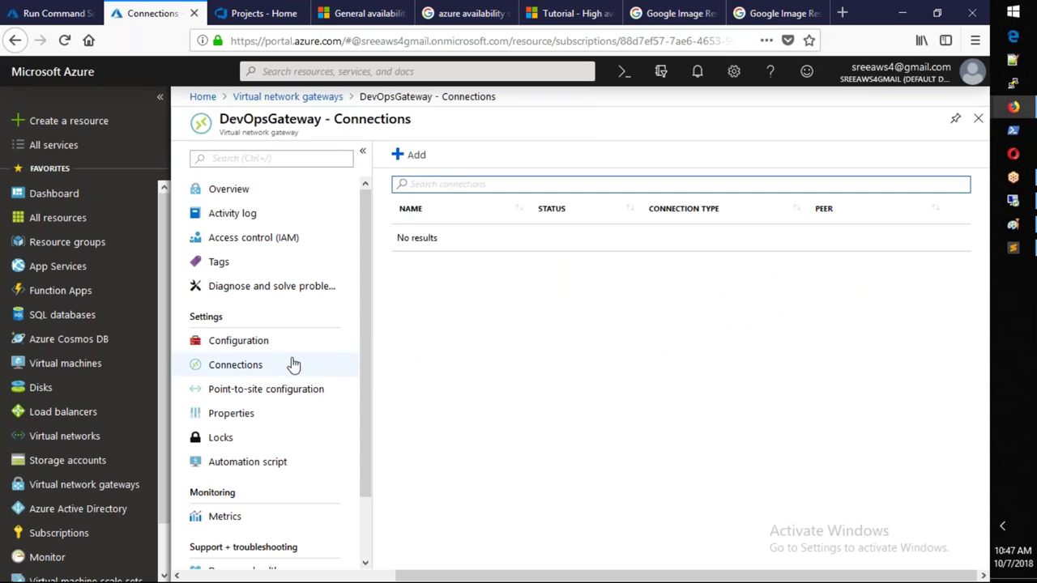
left_click(398, 163)
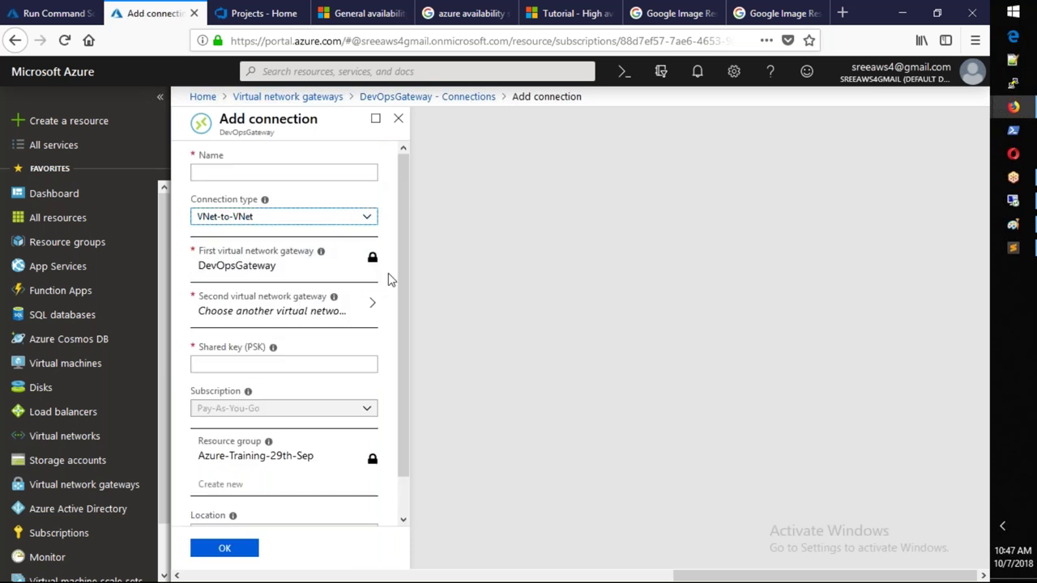
Step: Change the connection type from VNet-to-VNet to Site-to-site (IPsec), then return to the Run Command tab
left_click(308, 315)
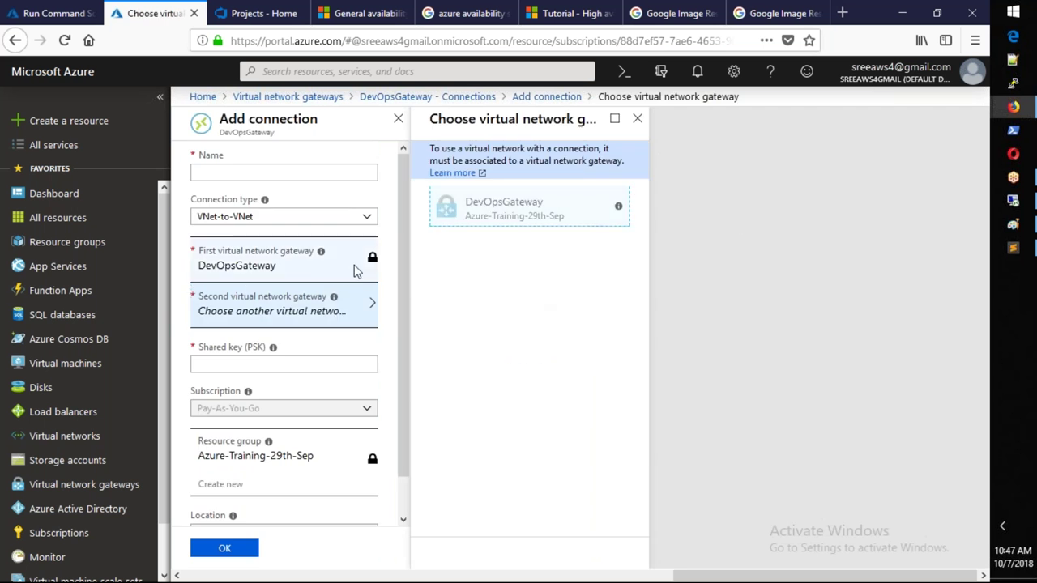
left_click(234, 222)
left_click(271, 231)
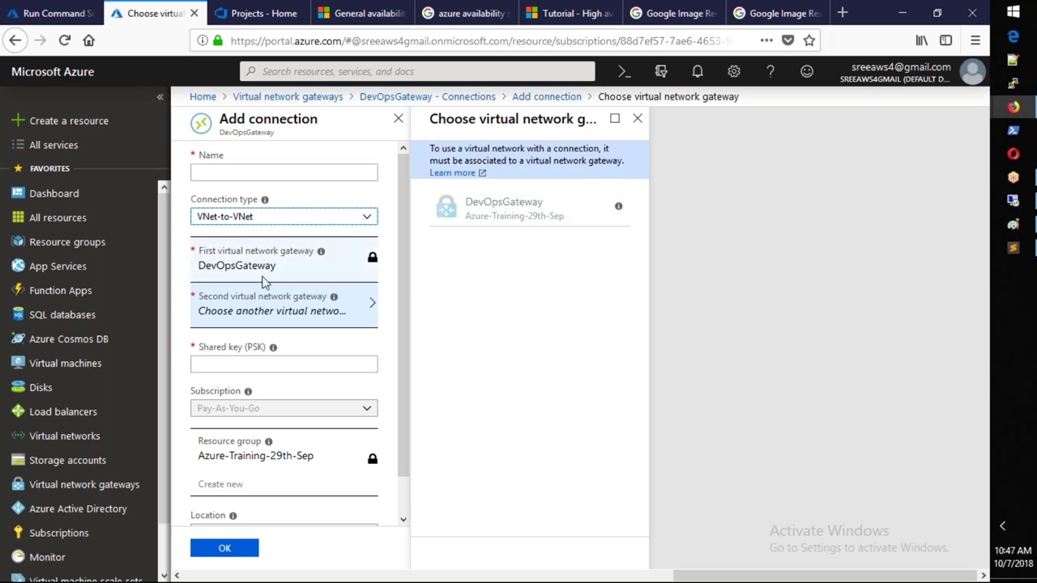
left_click(254, 221)
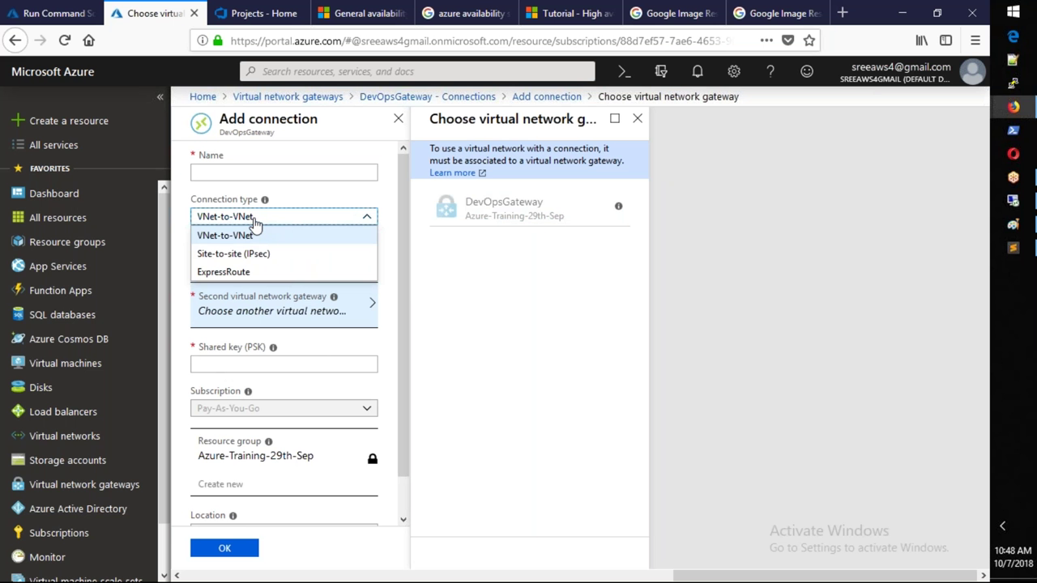
left_click(255, 256)
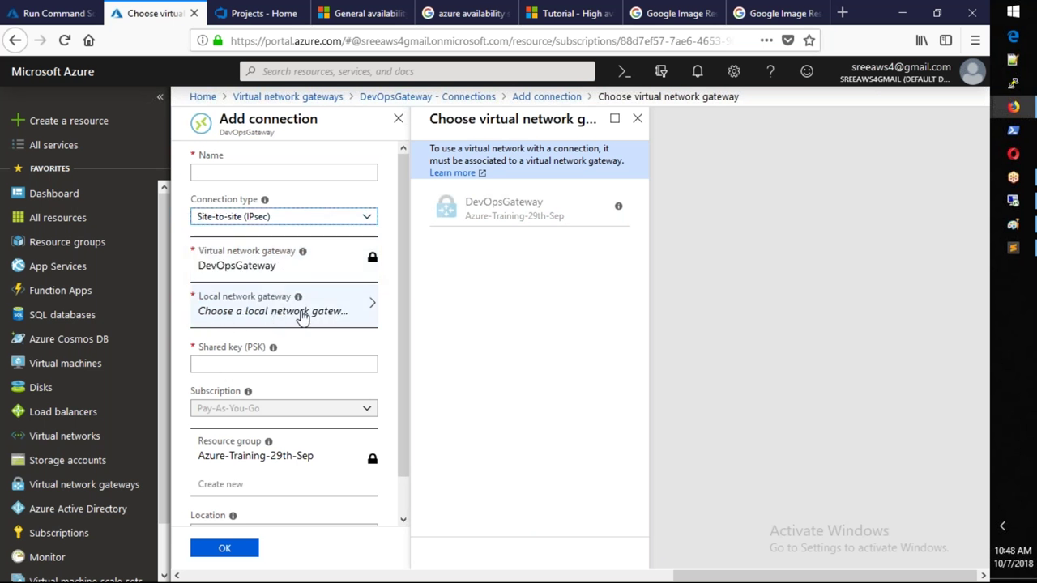
left_click(638, 119)
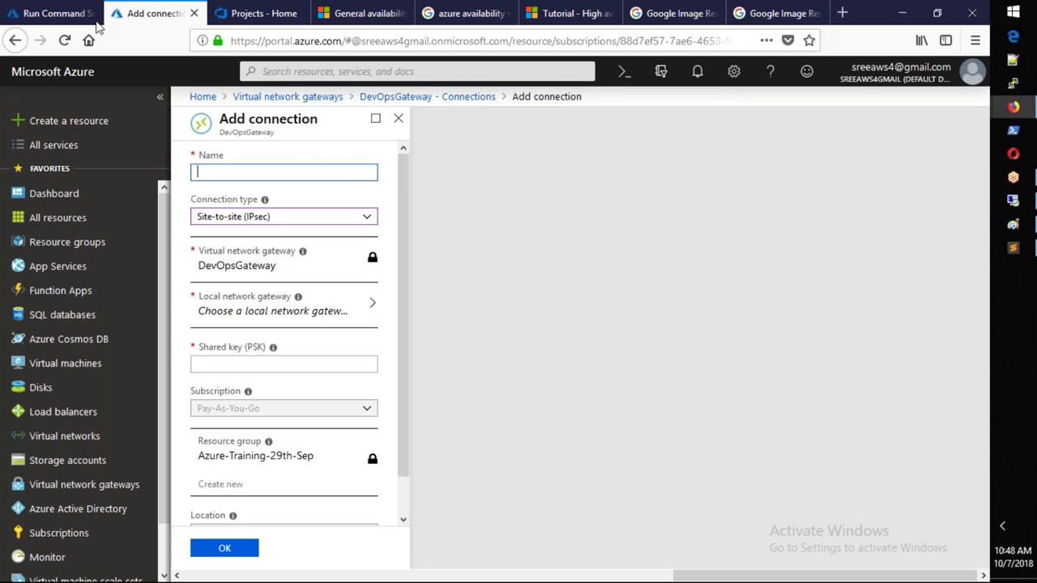
left_click(53, 13)
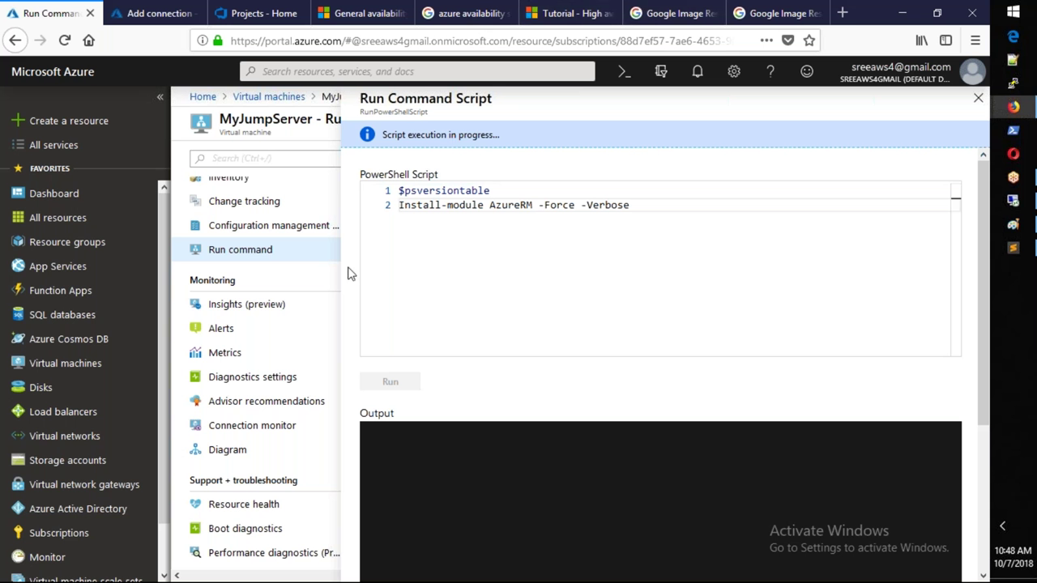
Step: Scroll MyJumpServer's menu to Monitoring and open Insights (preview)
scroll(350, 274, "down", 3)
scroll(578, 367, "up", 3)
scroll(287, 329, "down", 1)
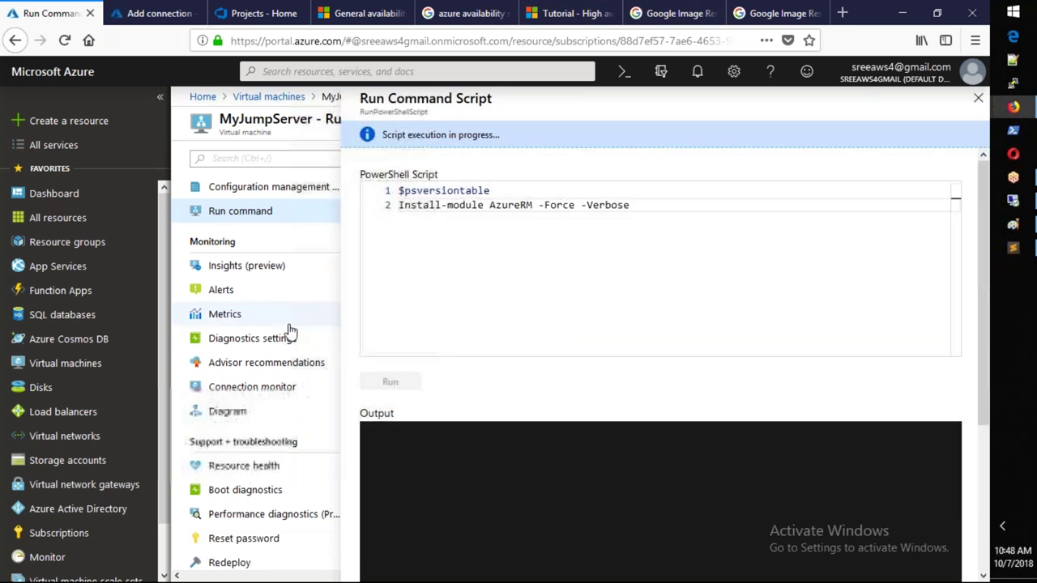
scroll(297, 390, "up", 3)
scroll(296, 391, "up", 2)
scroll(297, 394, "down", 4)
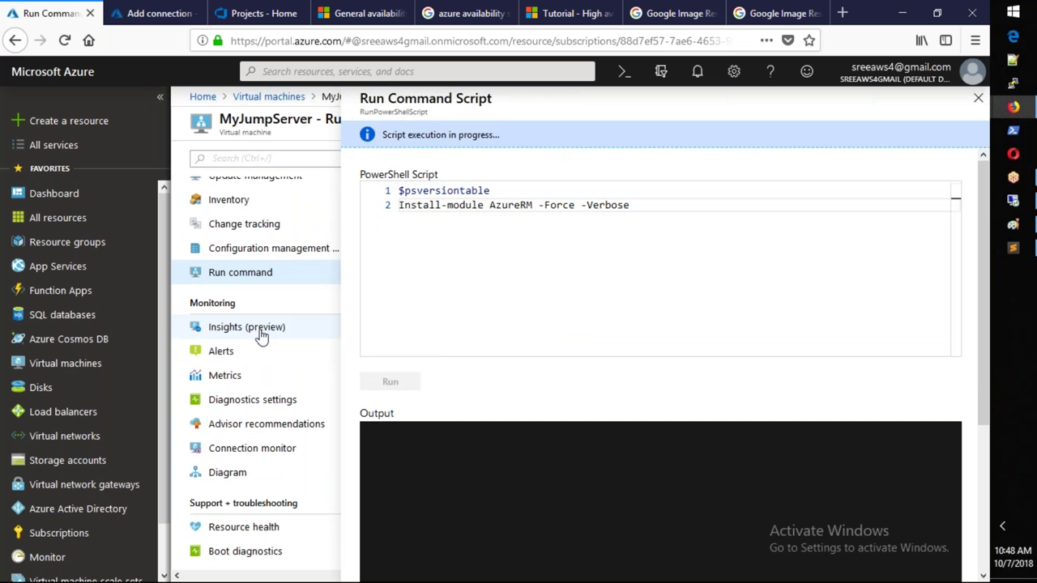
left_click(262, 336)
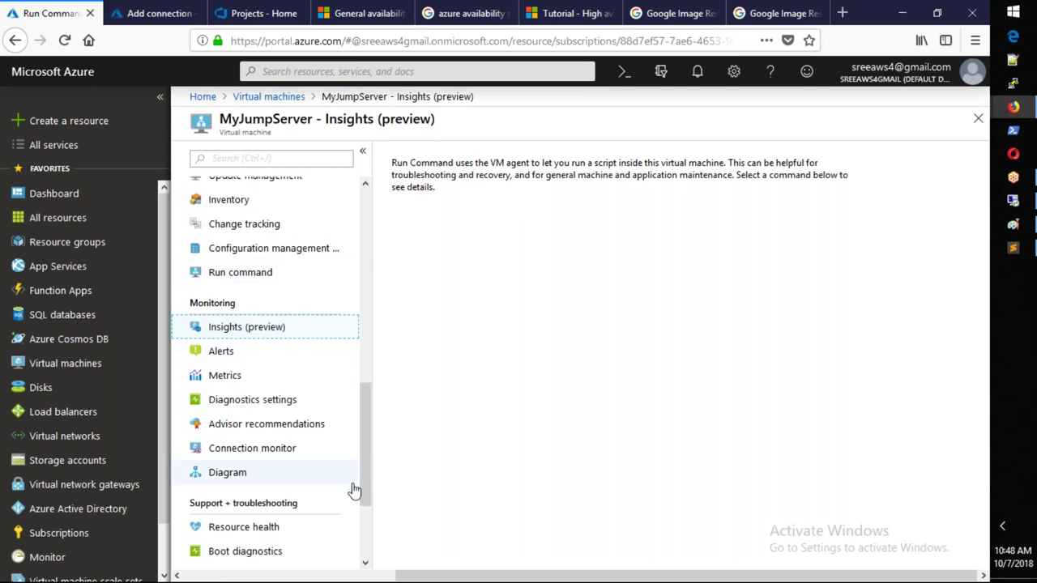
Step: Begin VM insights onboarding via Try now, using Pay-As-You-Go and a default eastus workspace
left_click(250, 334)
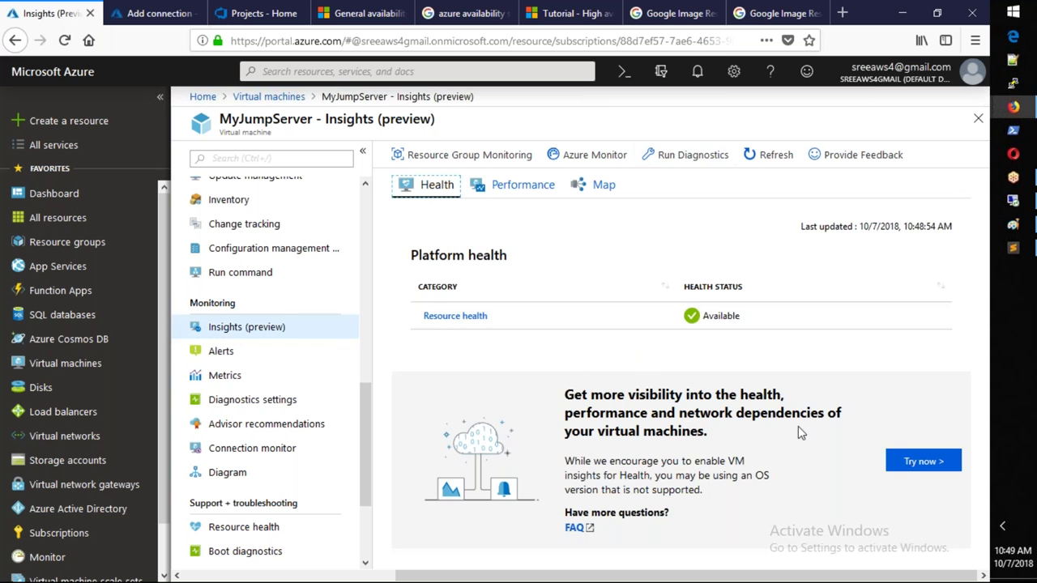
left_click(934, 466)
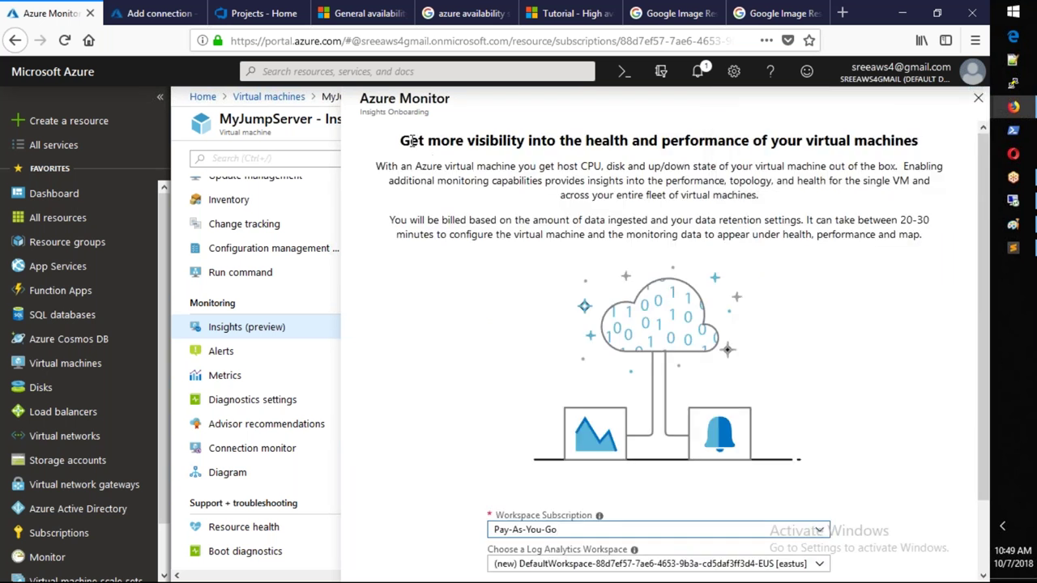
left_click_drag(420, 142, 903, 145)
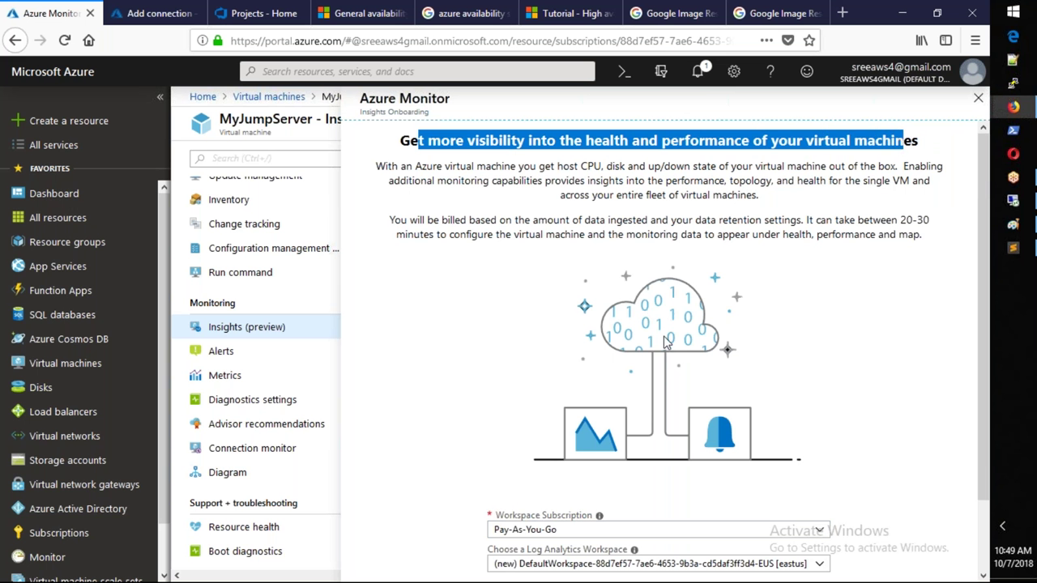
scroll(580, 457, "down", 2)
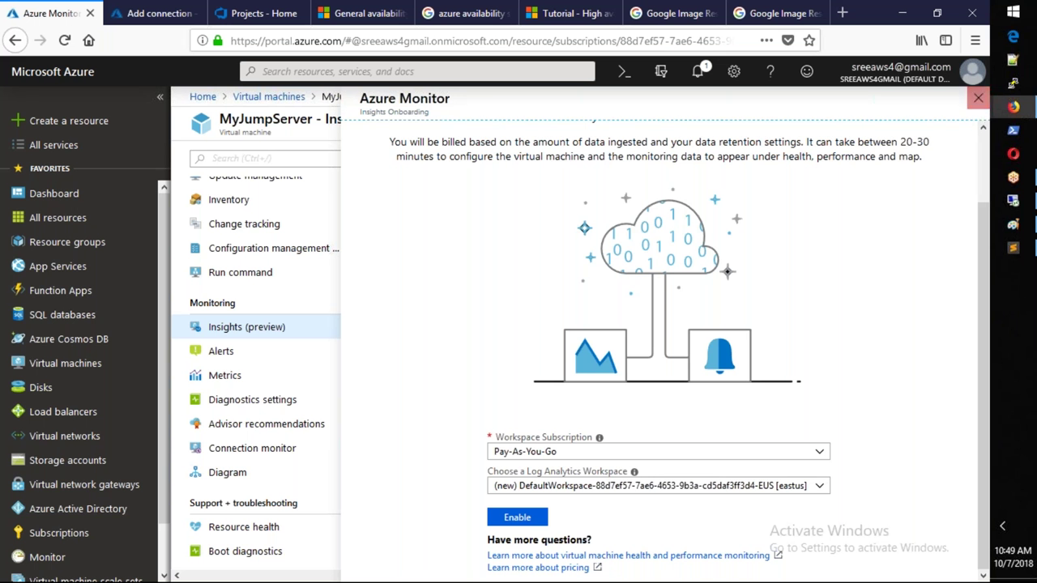
Step: Open MyJumpServer's Alerts and start a + New alert rule
left_click(235, 355)
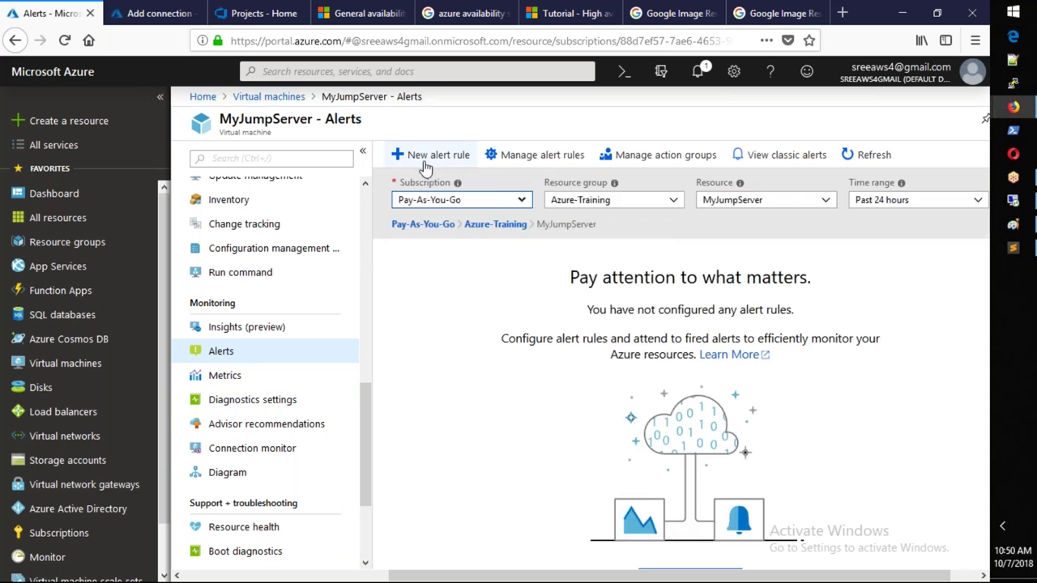
left_click(426, 157)
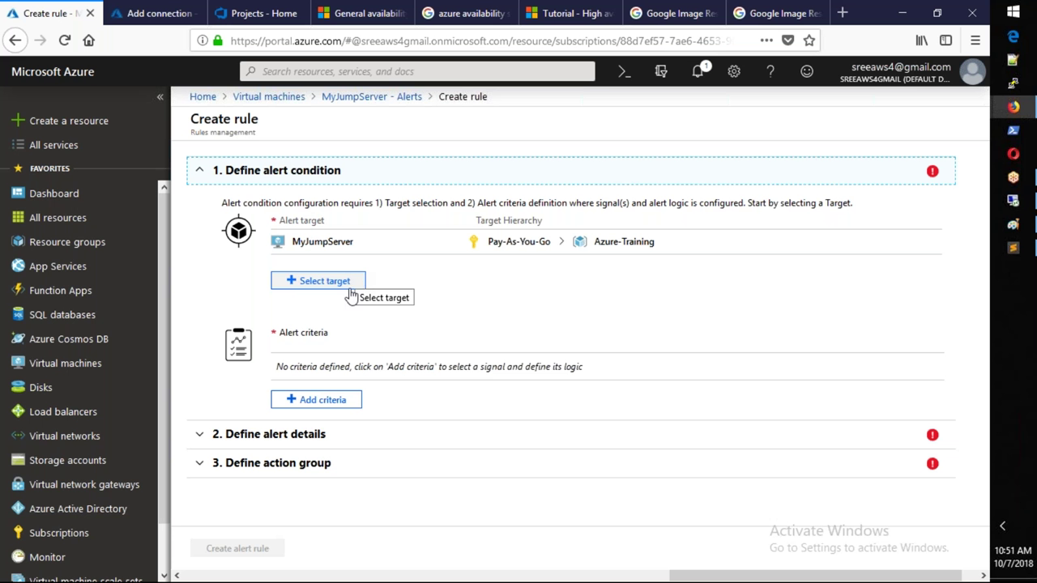
Step: Expand the alert details, dismiss the target chooser with Esc, and switch to the Remote Desktop session
left_click(346, 242)
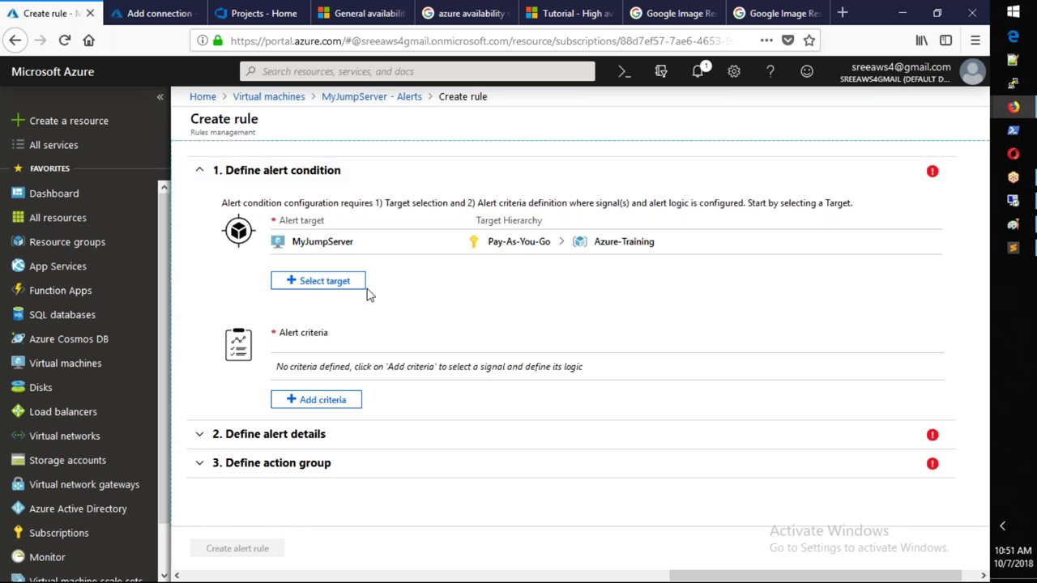
left_click(275, 437)
left_click(336, 283)
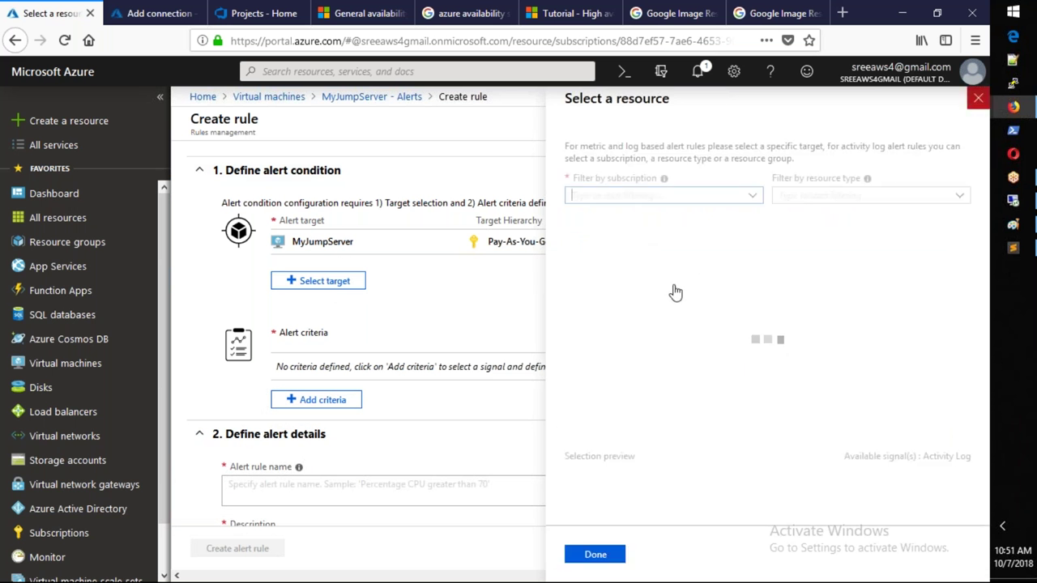
key("Escape")
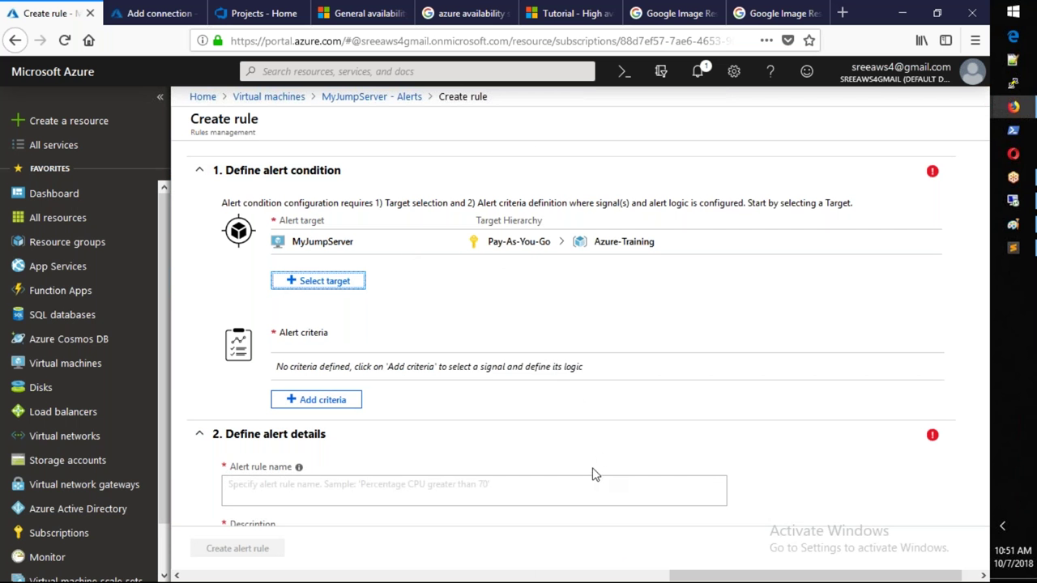
scroll(592, 475, "down", 3)
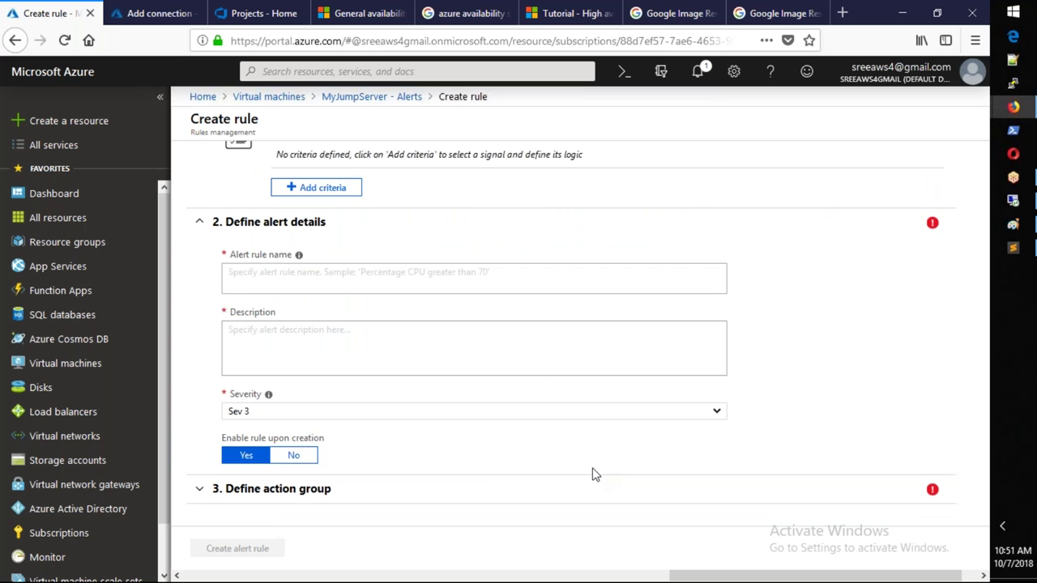
scroll(592, 475, "up", 3)
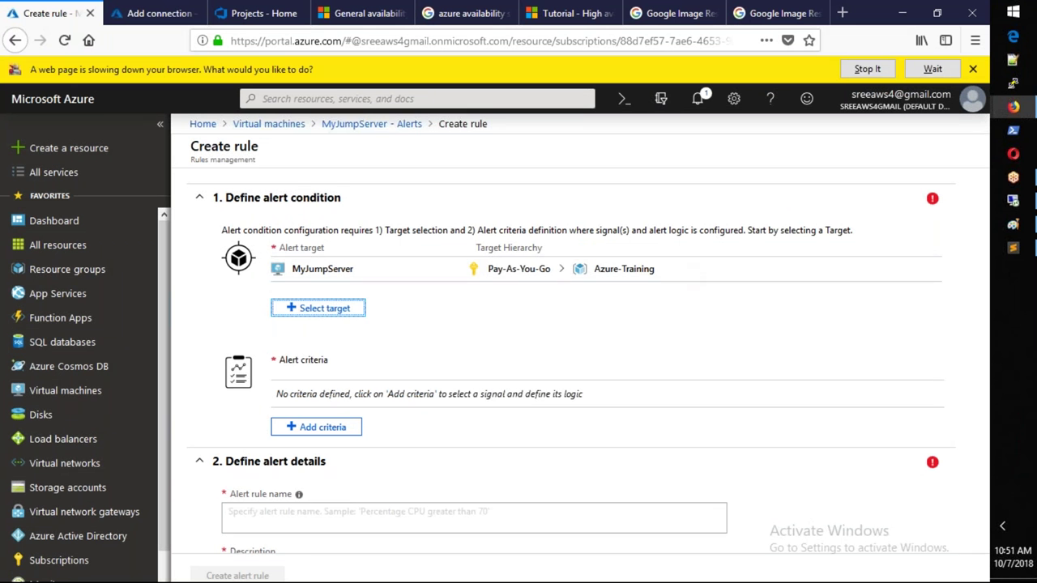
left_click_drag(485, 205, 616, 207)
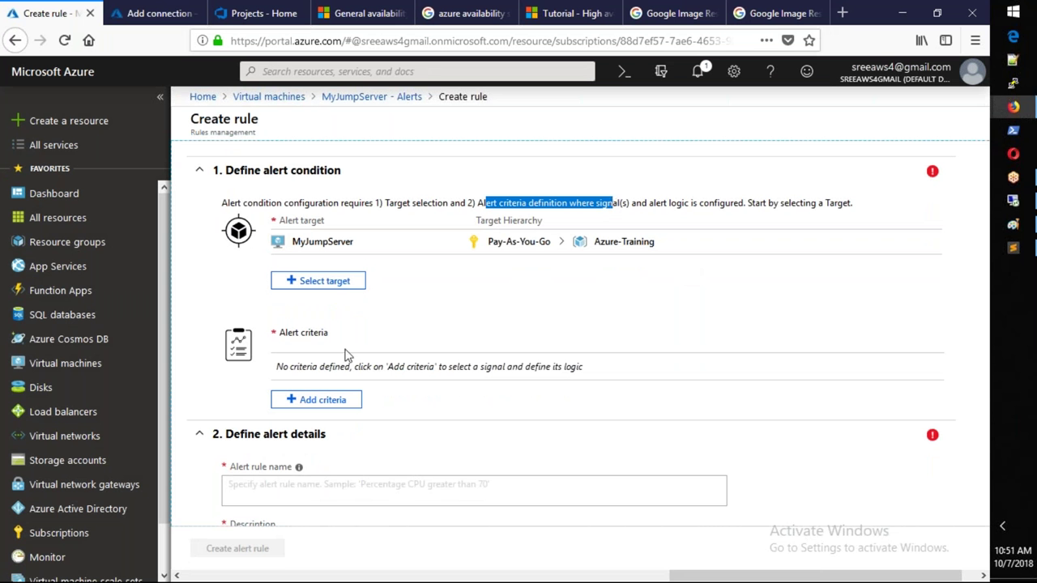
left_click(299, 253)
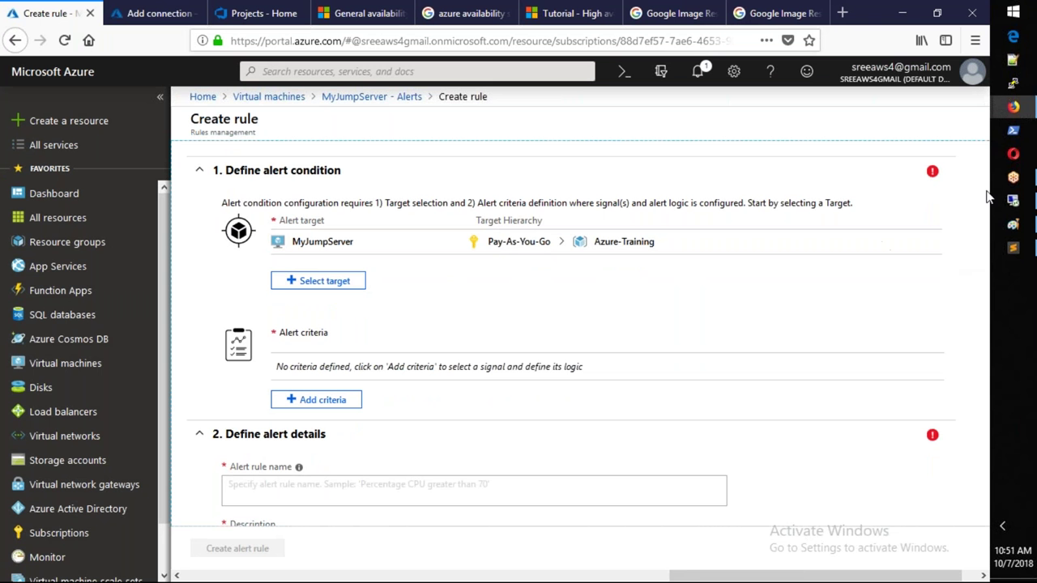
left_click(1013, 203)
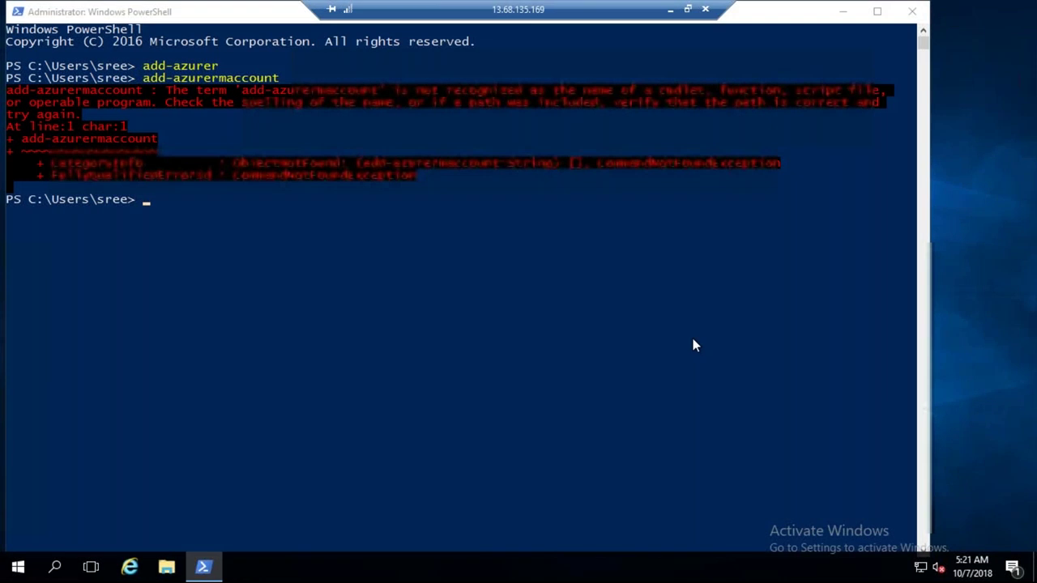
Step: Minimize the PowerShell console showing the add-azurermaccount error
left_click(843, 12)
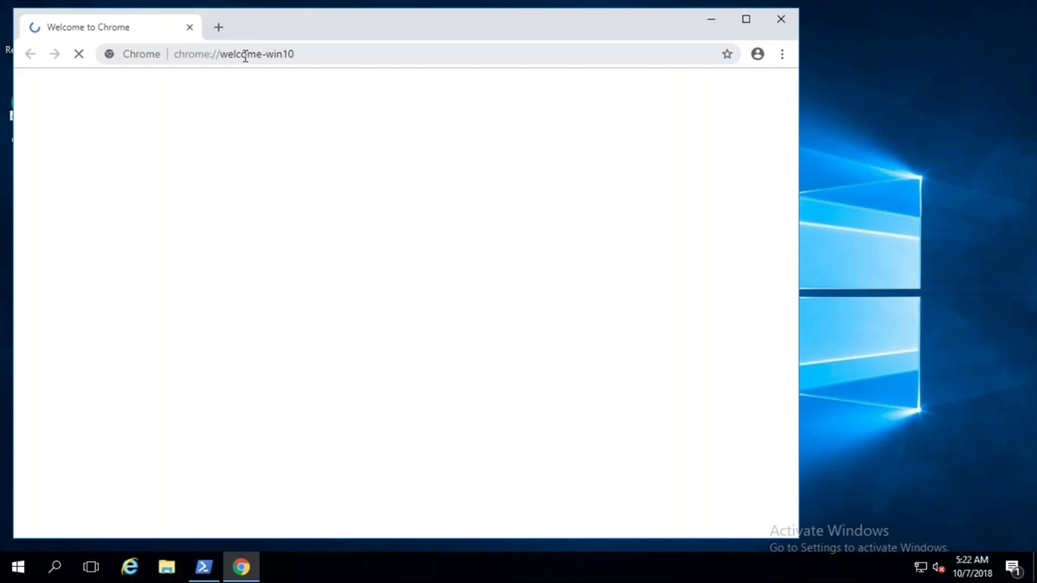
Step: Navigate Chrome to portal.azure.com
left_click(245, 55)
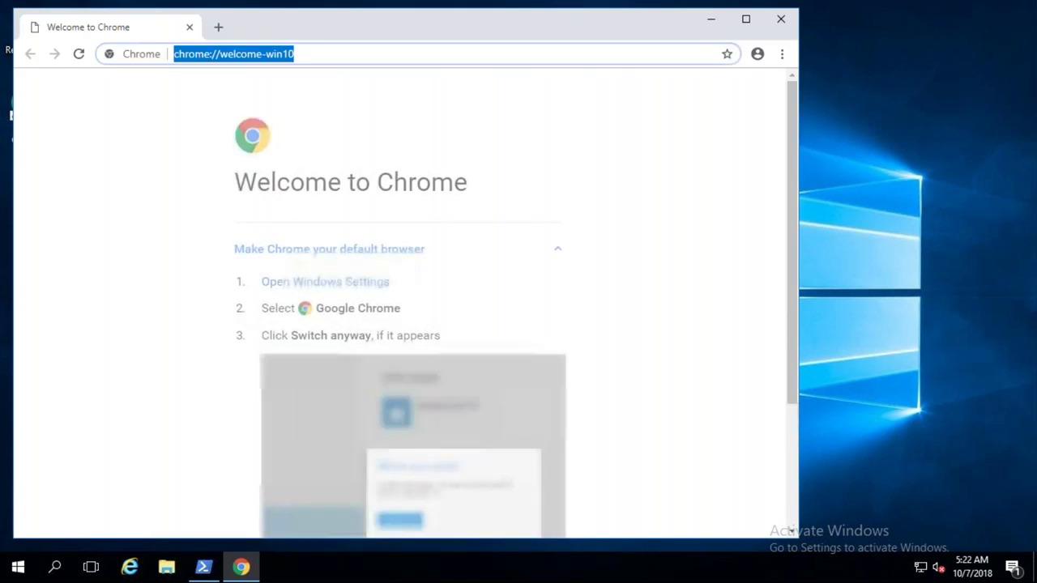
type("portal")
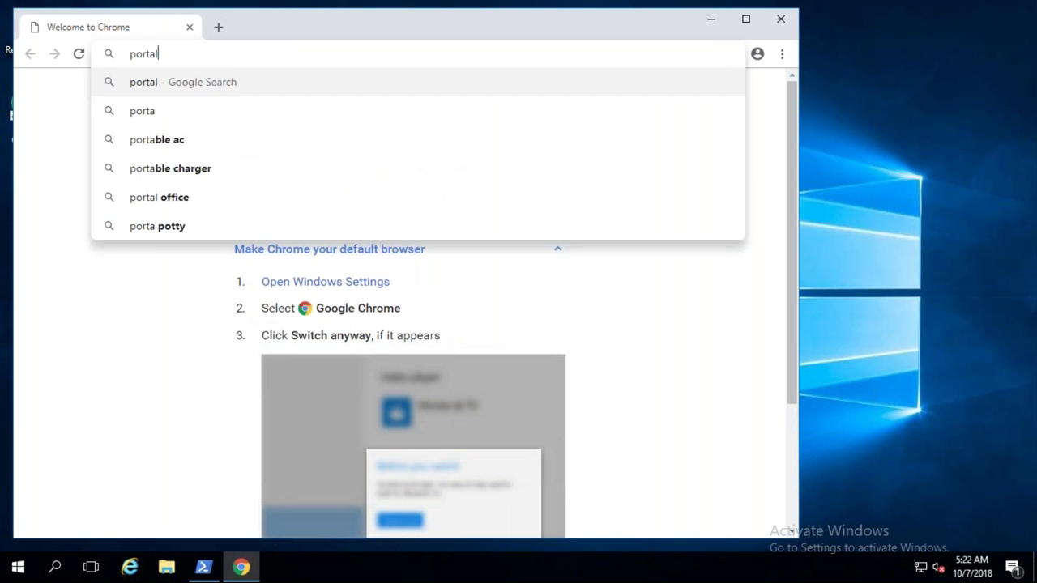
type(".azure")
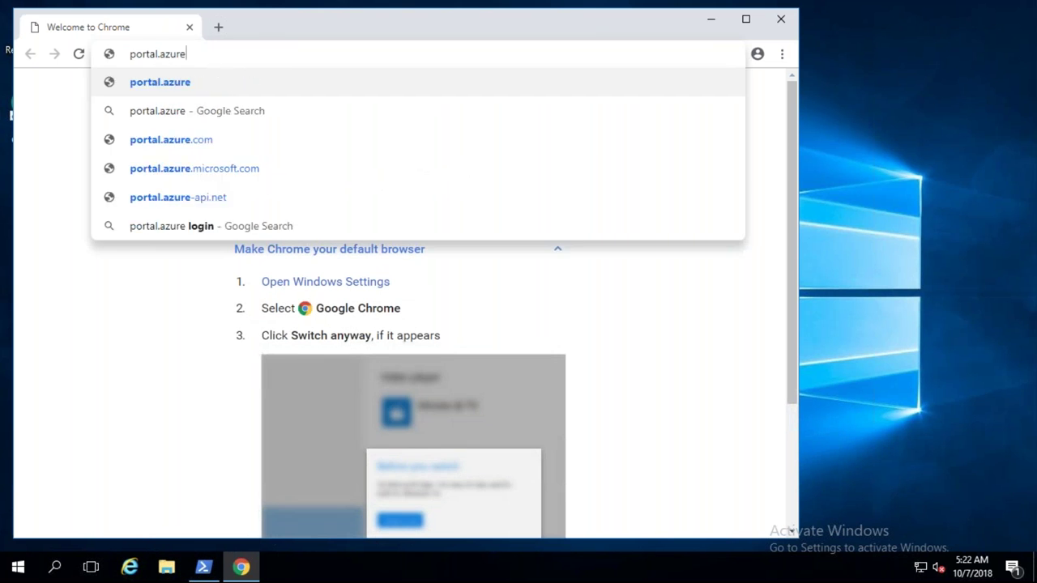
type(".com")
key("Return")
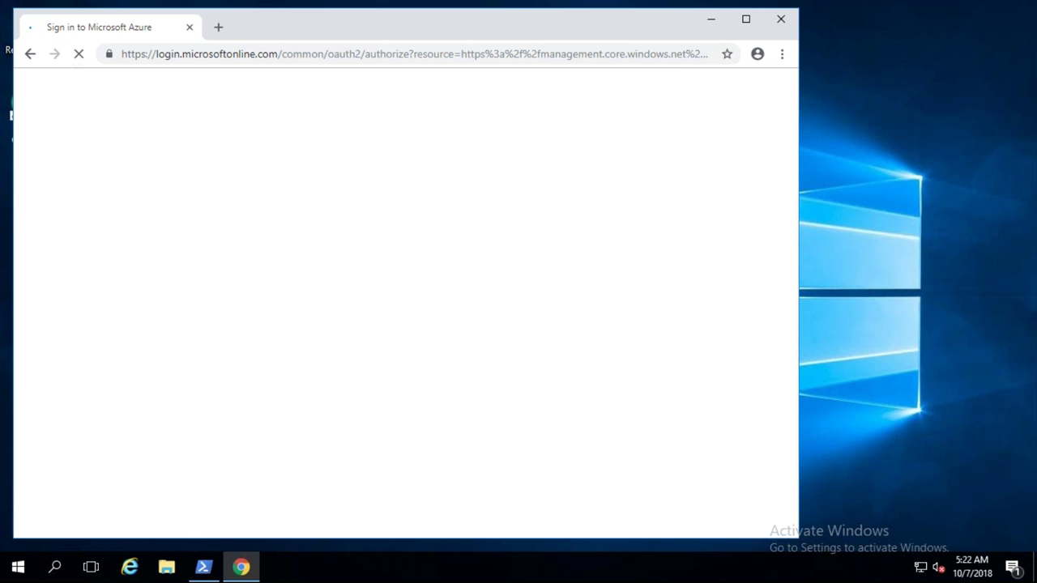
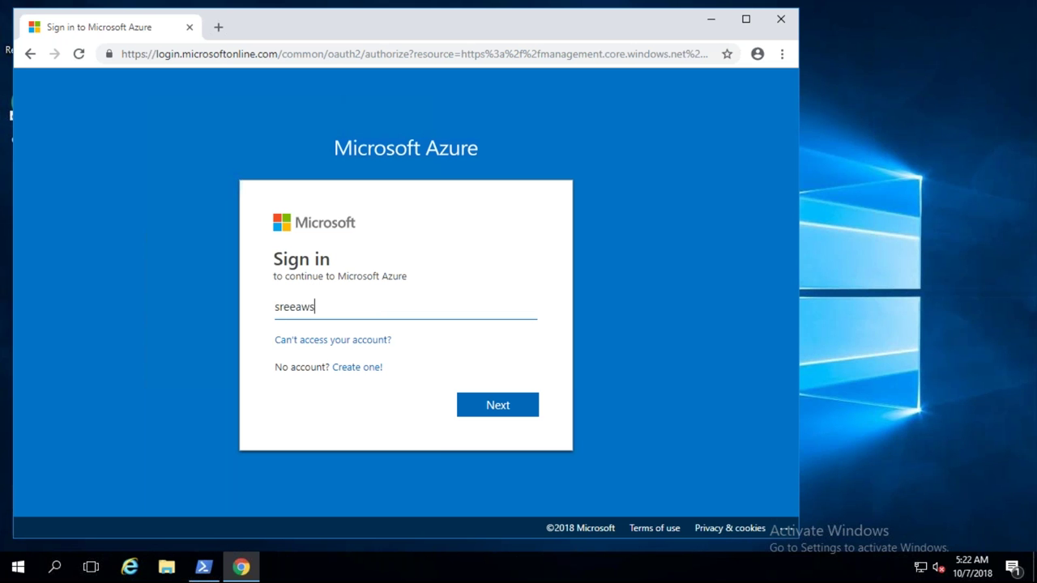
Step: Sign in with the account e-mail and password, decline staying signed in, and maximize Chrome
key("Return")
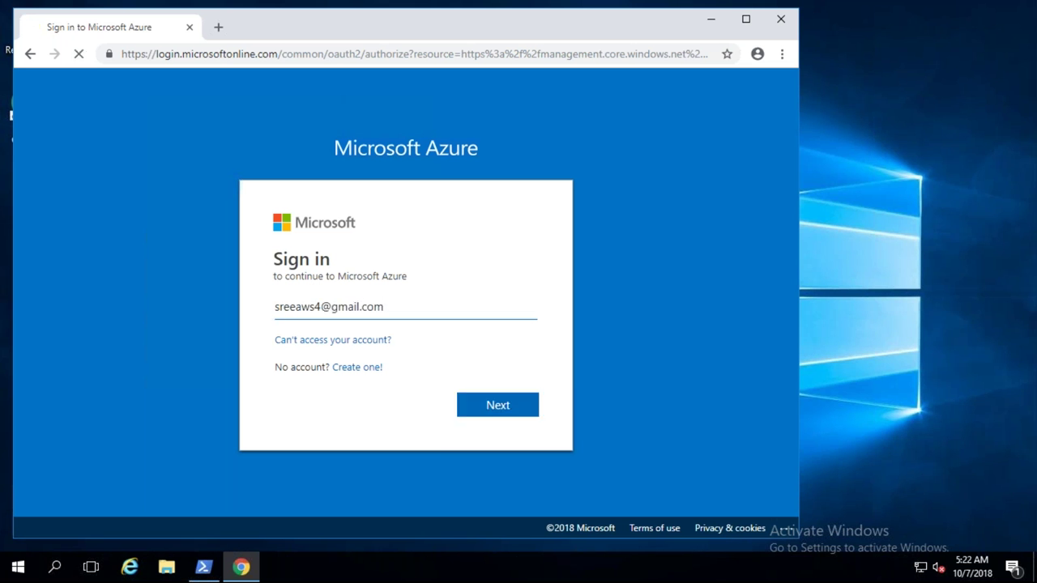
type("•••••••••")
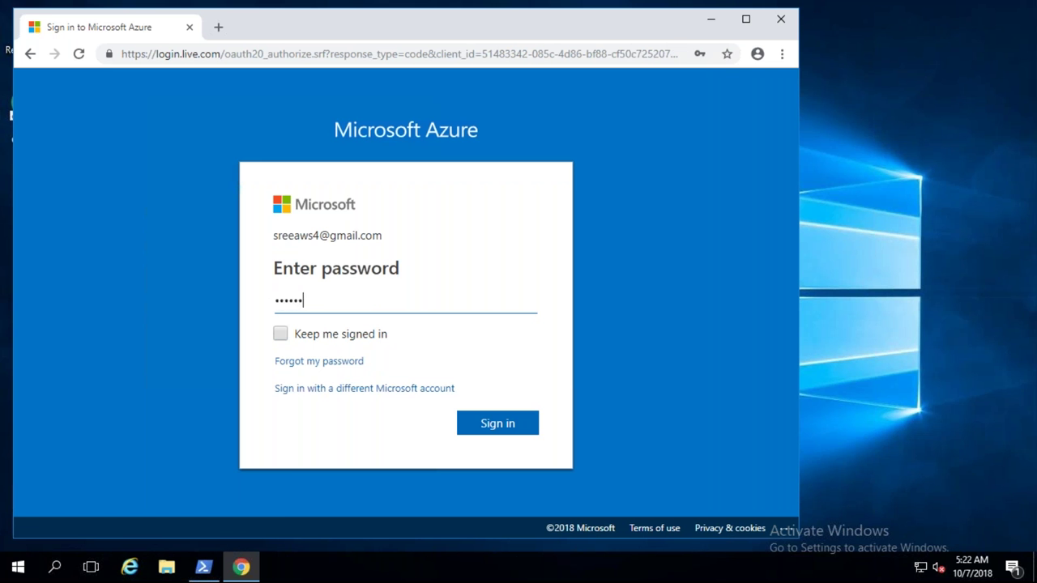
type("••")
key("Return")
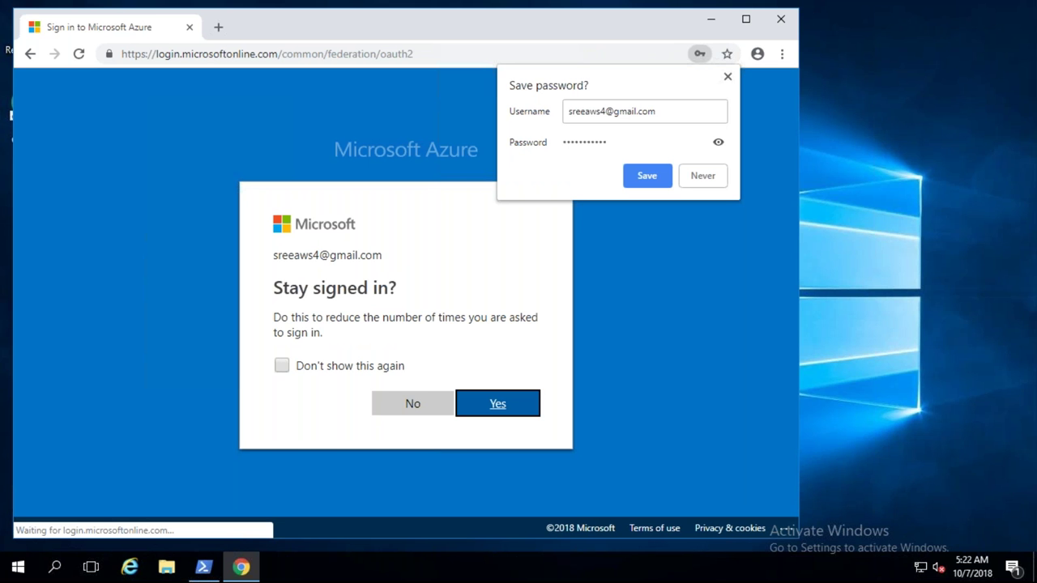
left_click(405, 414)
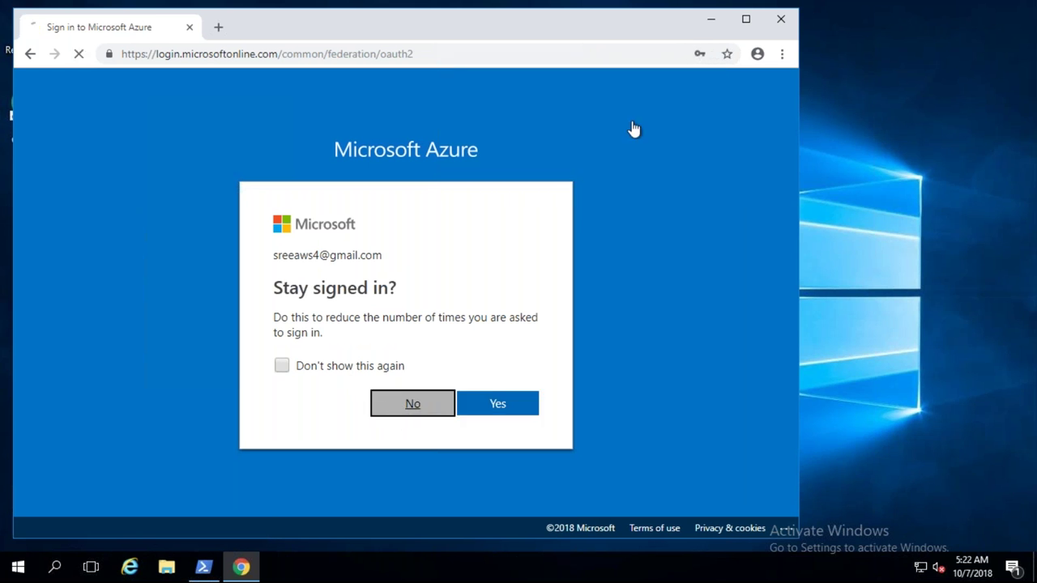
left_click(746, 23)
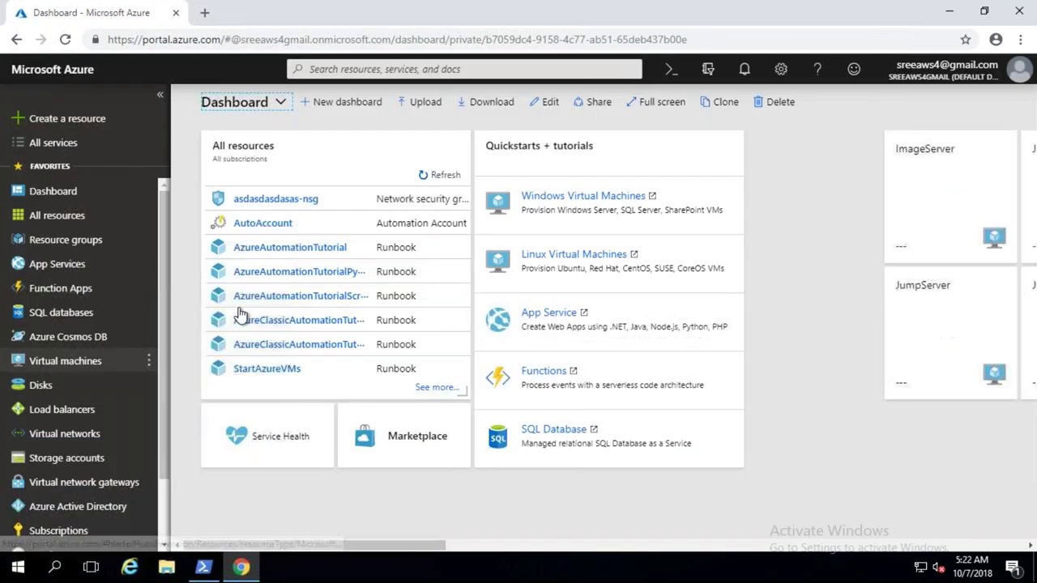
Step: Go to the Alerts page of the MyJumpServer virtual machine
left_click(65, 361)
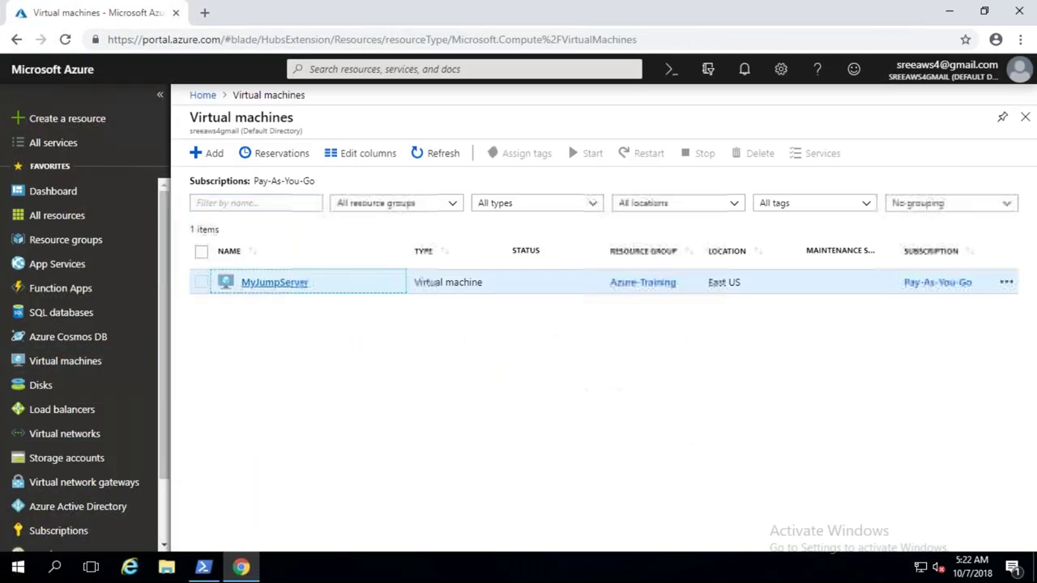
left_click(267, 281)
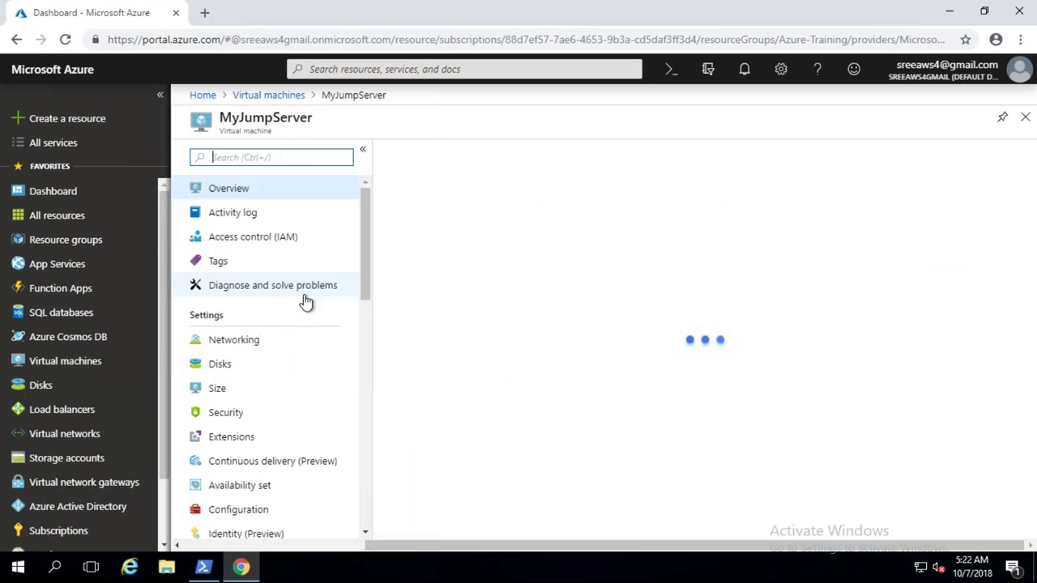
scroll(305, 298, "down", 1)
scroll(296, 316, "down", 5)
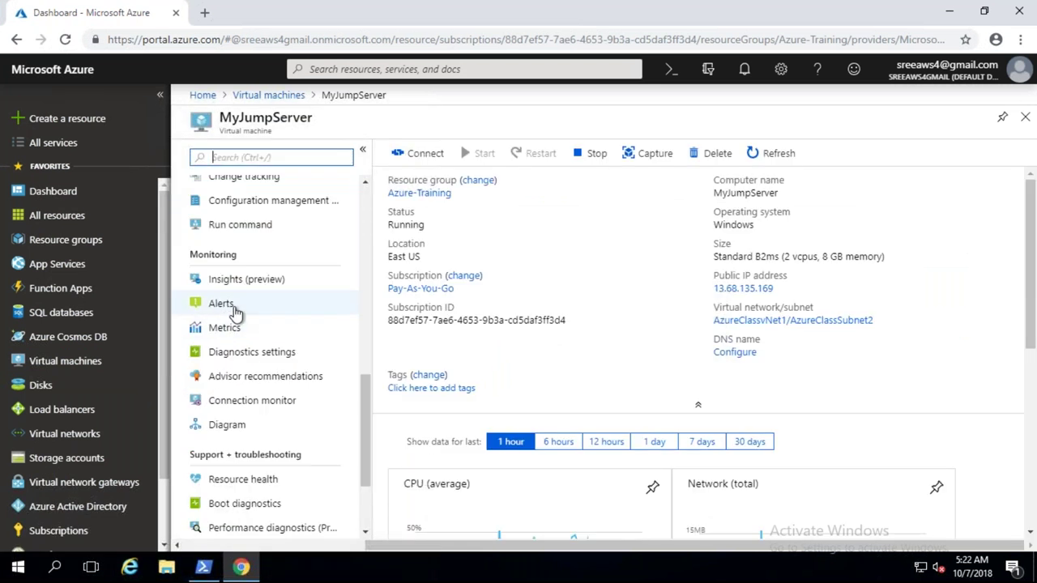
left_click(350, 305)
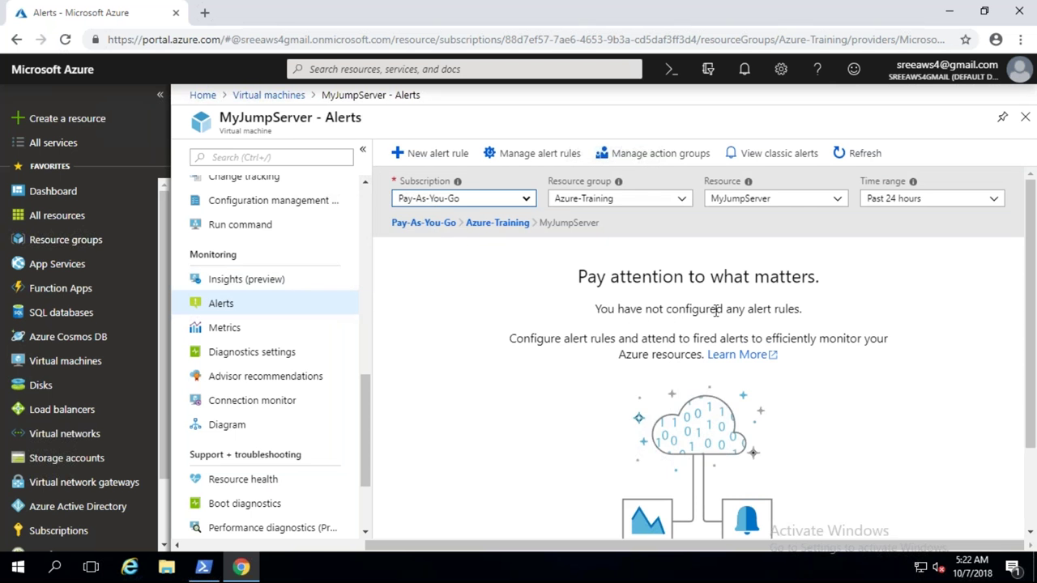
Step: Start a new alert rule and set MyJumpServer as its target resource
left_click(435, 160)
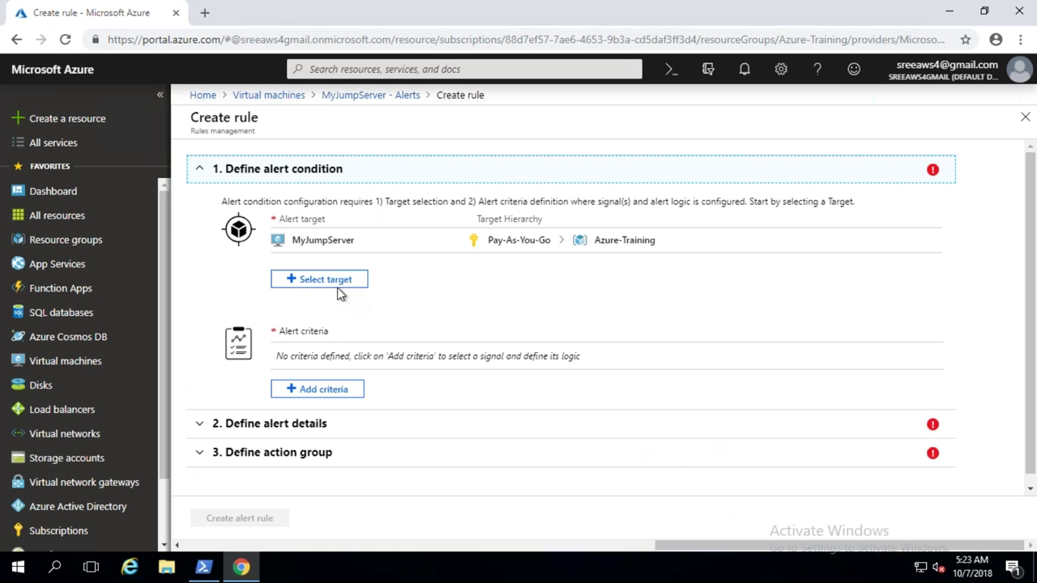
left_click(335, 285)
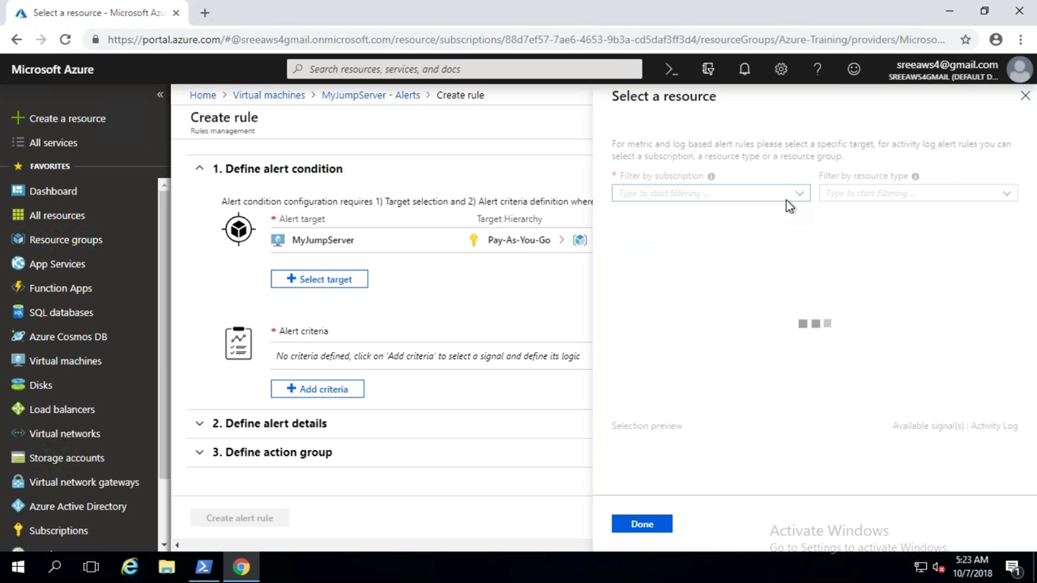
left_click(705, 328)
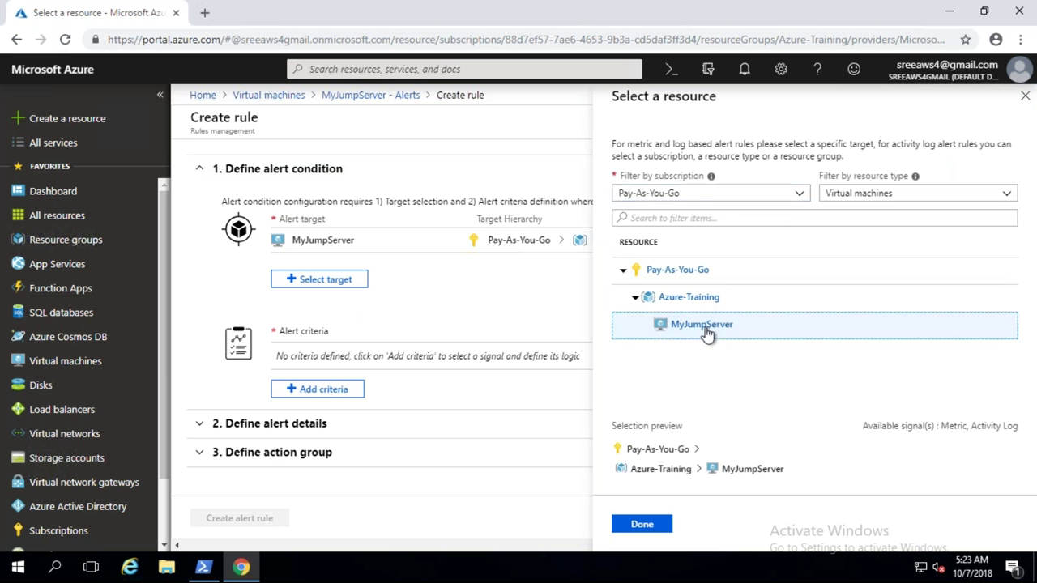
left_click(641, 524)
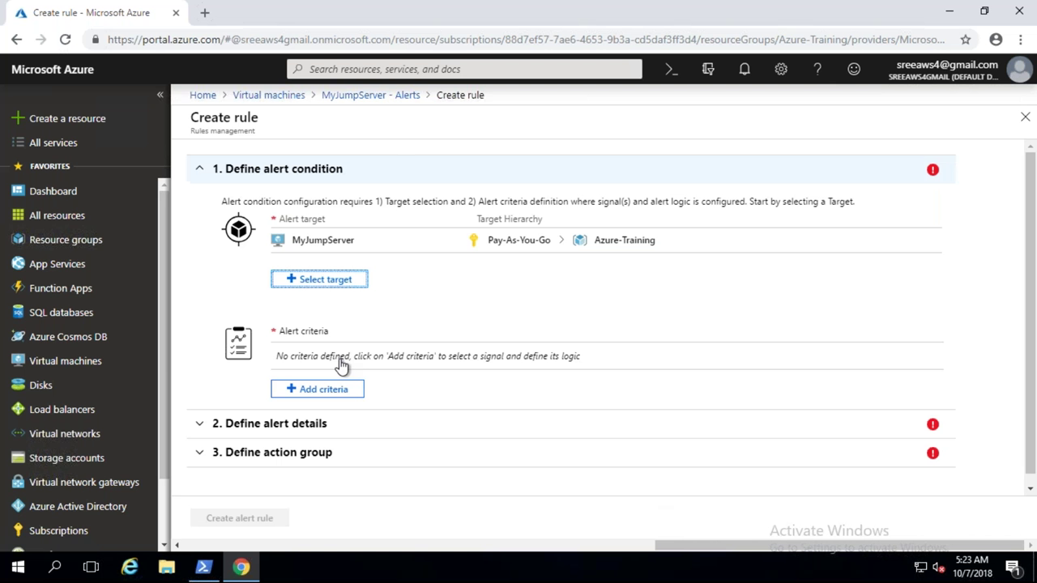
Step: Add a Percentage CPU criterion firing above a 75 threshold with Maximum time aggregation
left_click(332, 390)
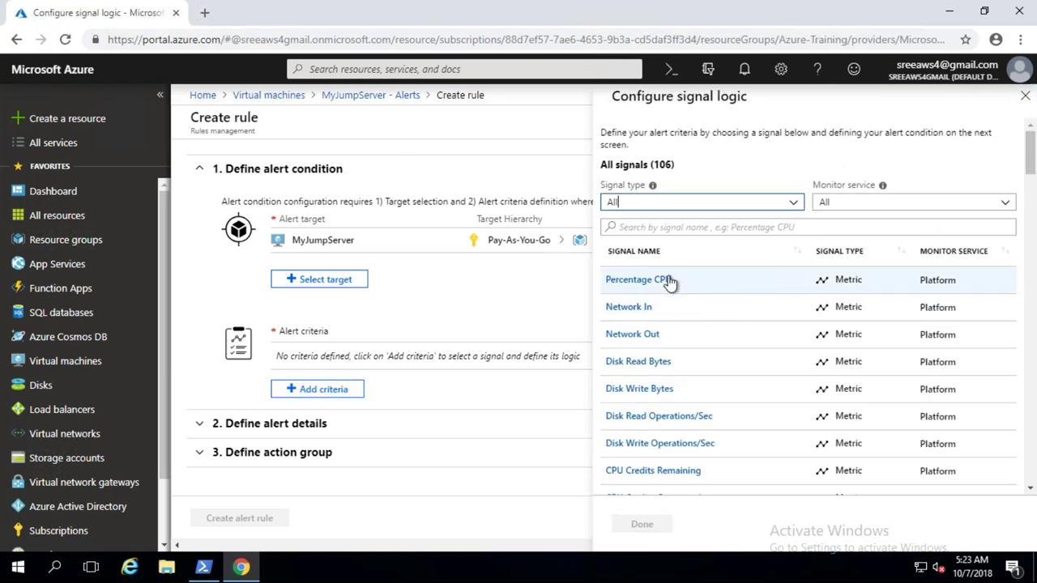
left_click(670, 281)
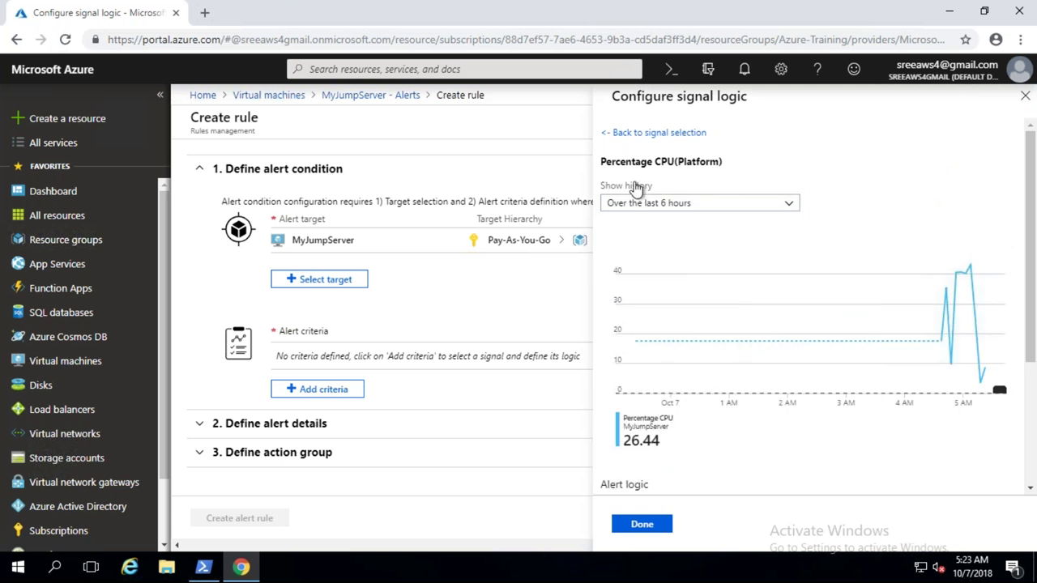
left_click(640, 523)
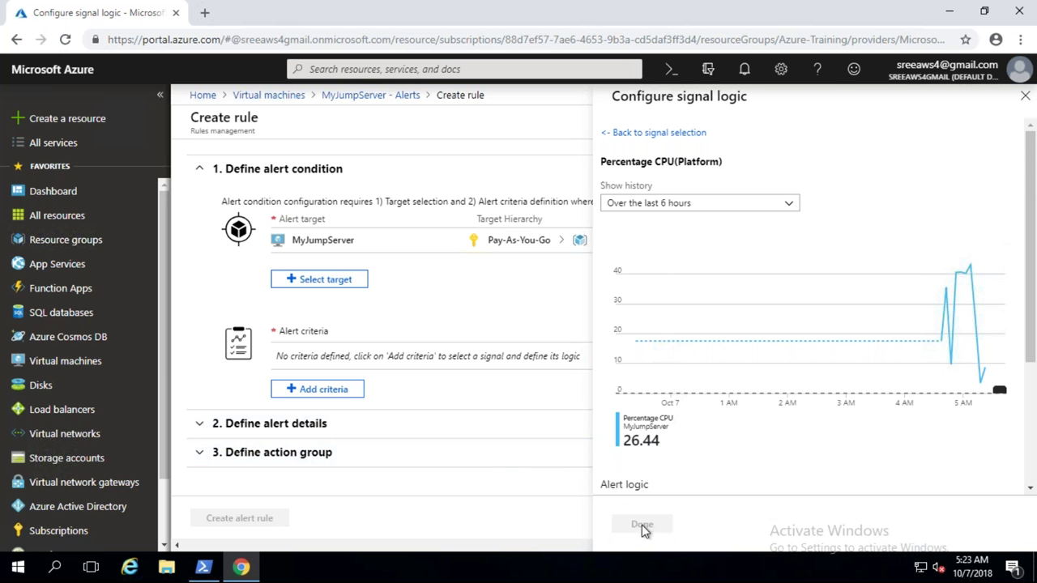
scroll(785, 304, "down", 1)
scroll(785, 305, "down", 2)
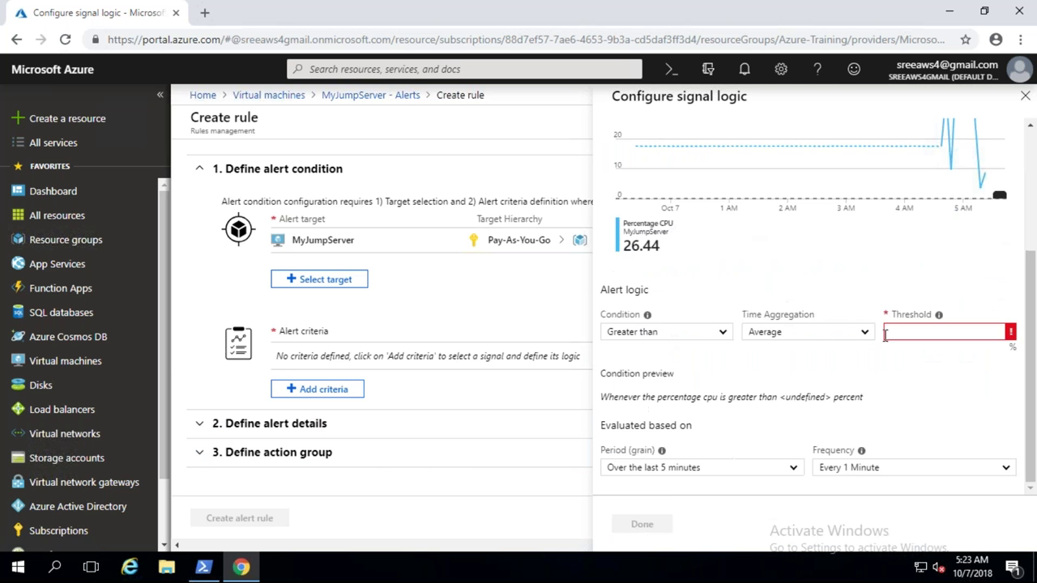
left_click(904, 331)
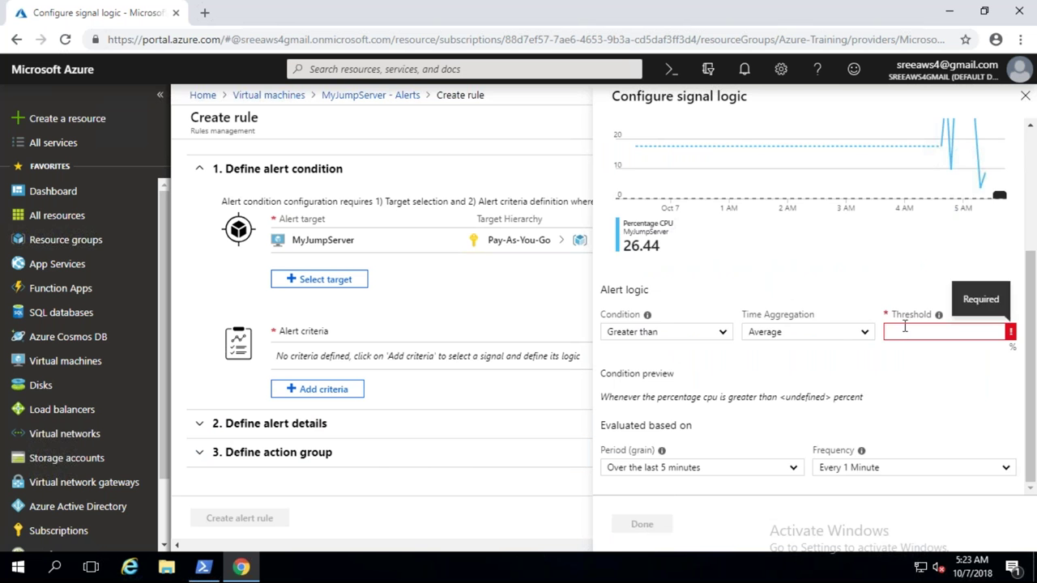
type("75")
left_click(825, 343)
left_click(823, 339)
left_click(808, 360)
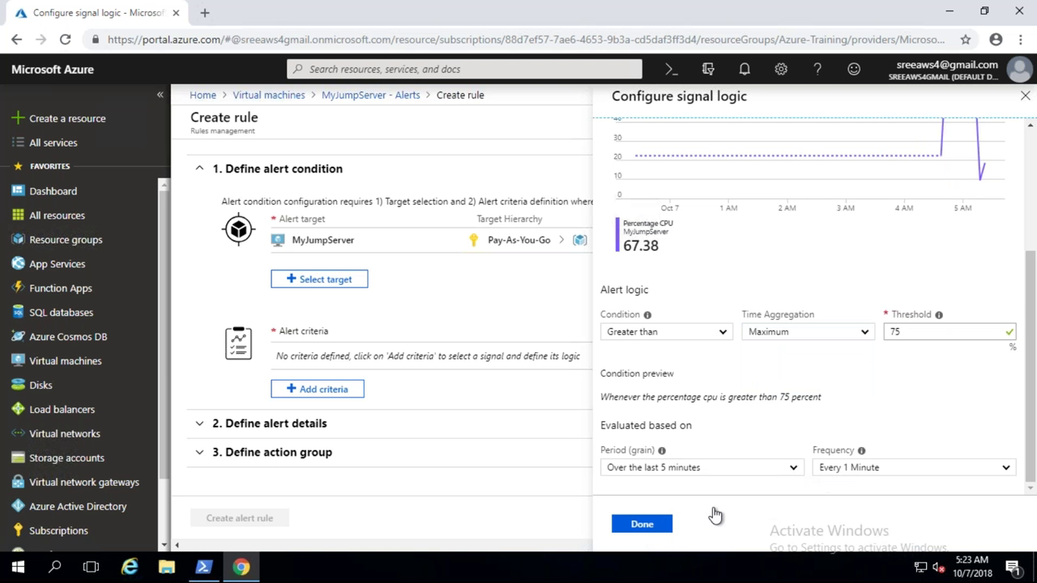
left_click(666, 525)
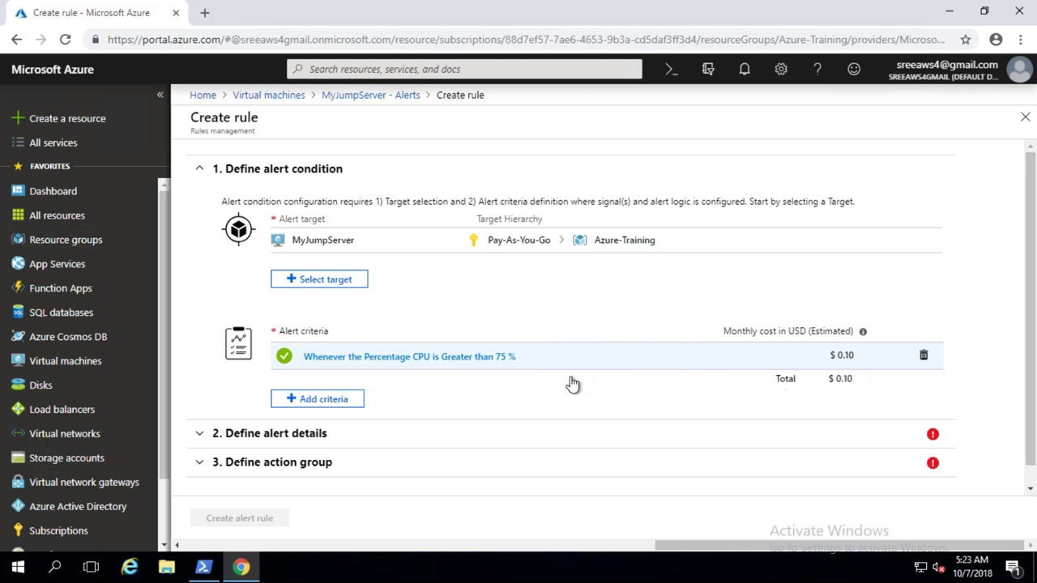
Step: Expand the alert details and action group sections and start an Email/SMS/Push/Voice action group
left_click(353, 437)
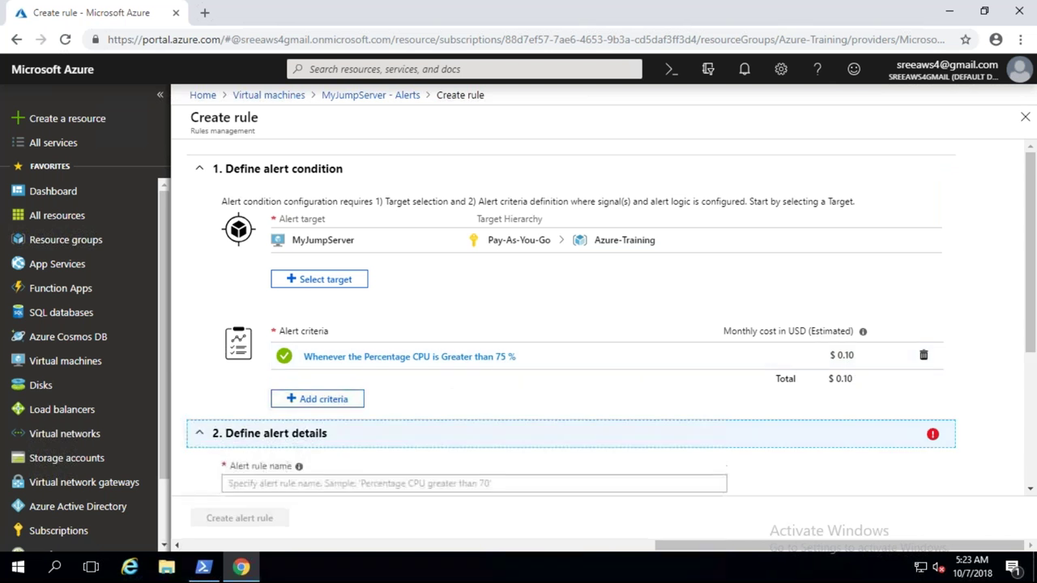
left_click(315, 257)
left_click(314, 443)
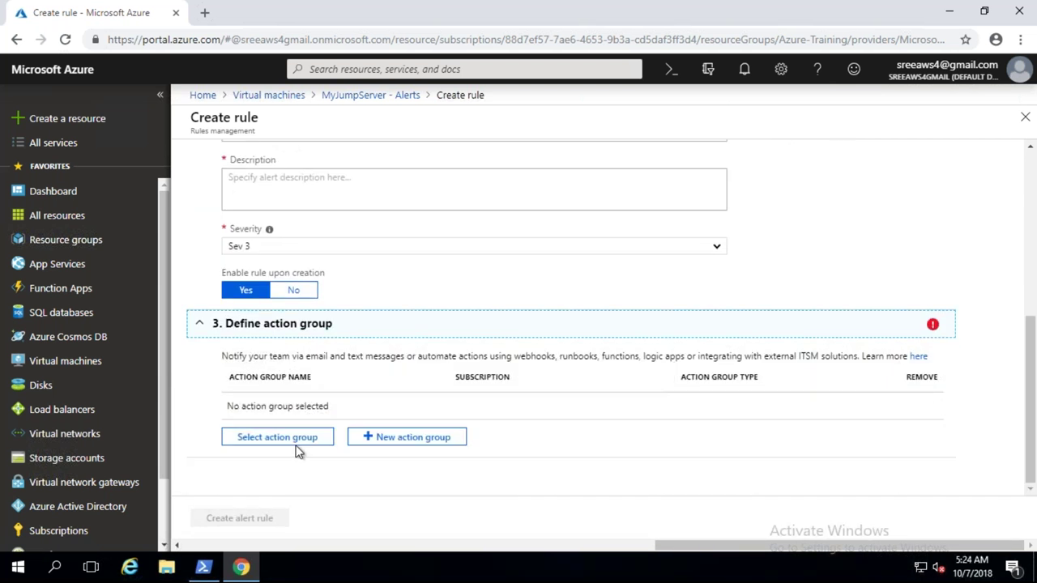
left_click(400, 438)
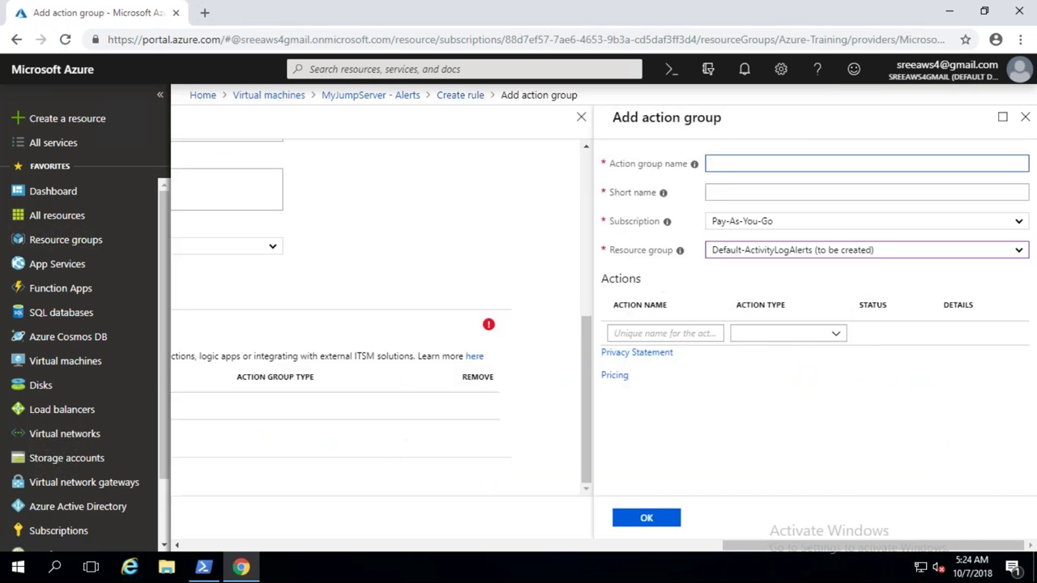
left_click(802, 334)
left_click(798, 356)
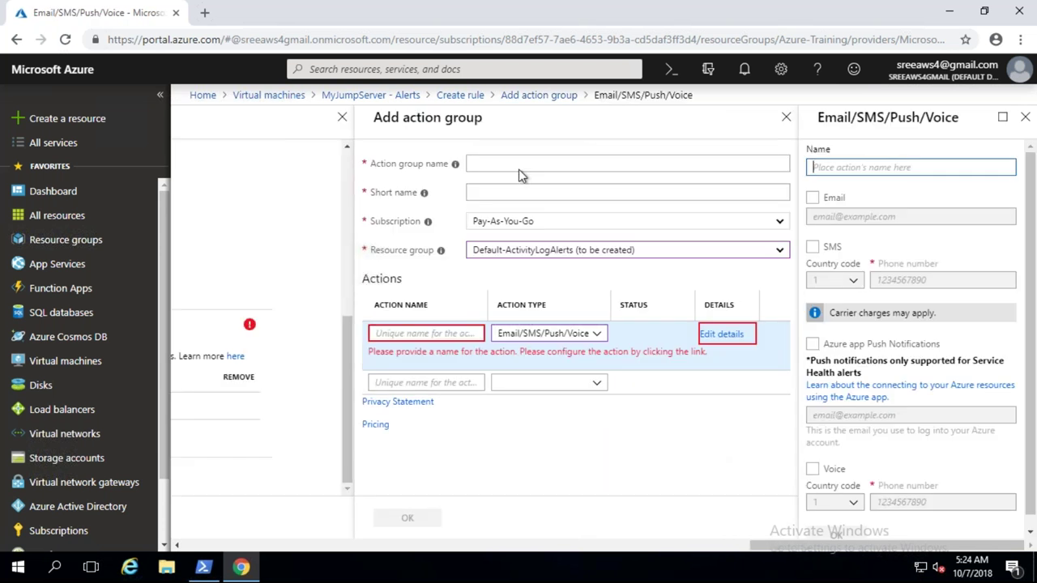
Step: Close the Email/SMS/Push/Voice settings and the unfinished Add action group form
left_click(539, 337)
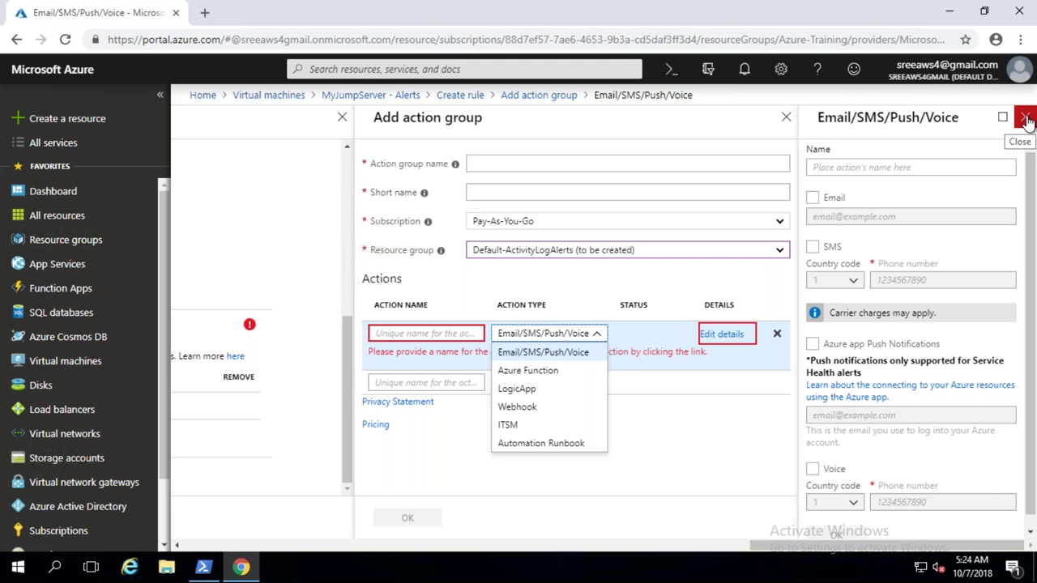
left_click(1027, 120)
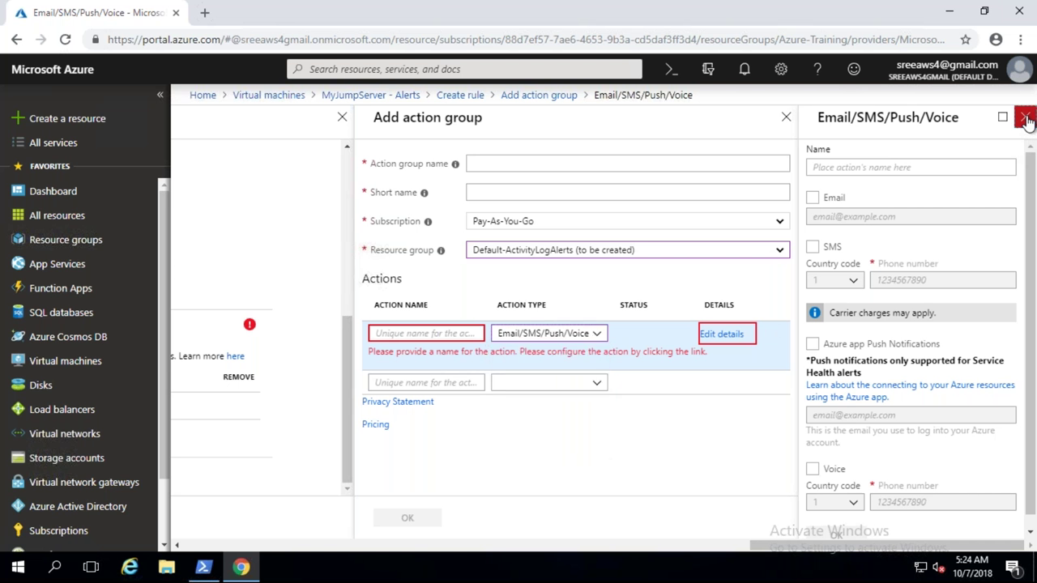
left_click(1026, 120)
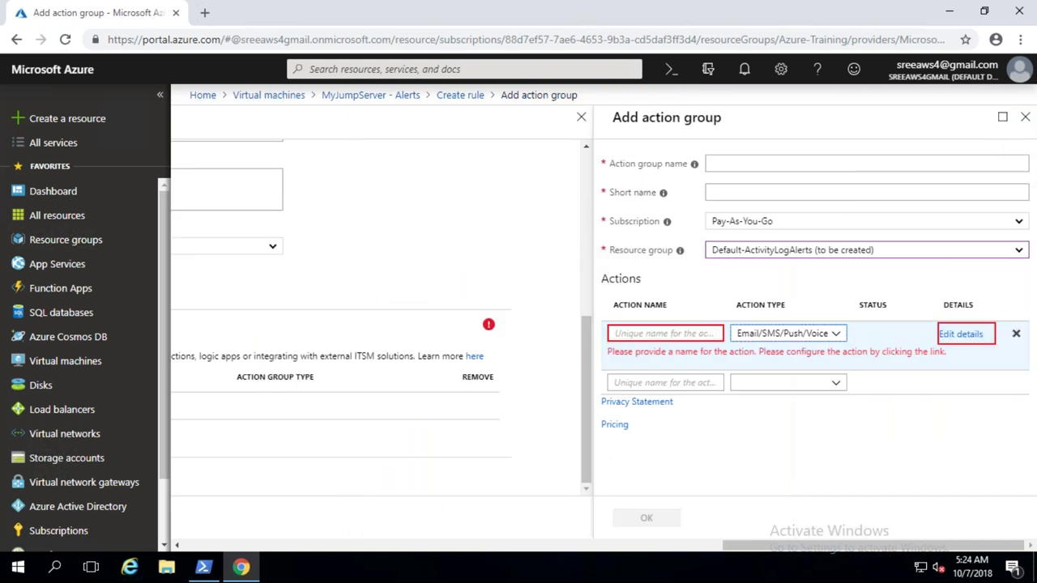
left_click(813, 339)
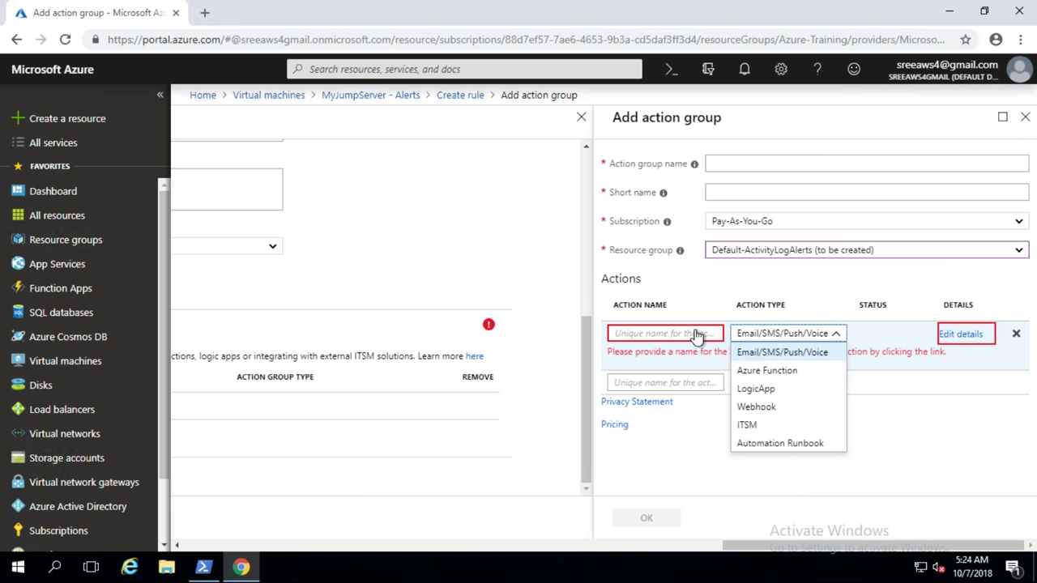
left_click(944, 167)
left_click(1025, 117)
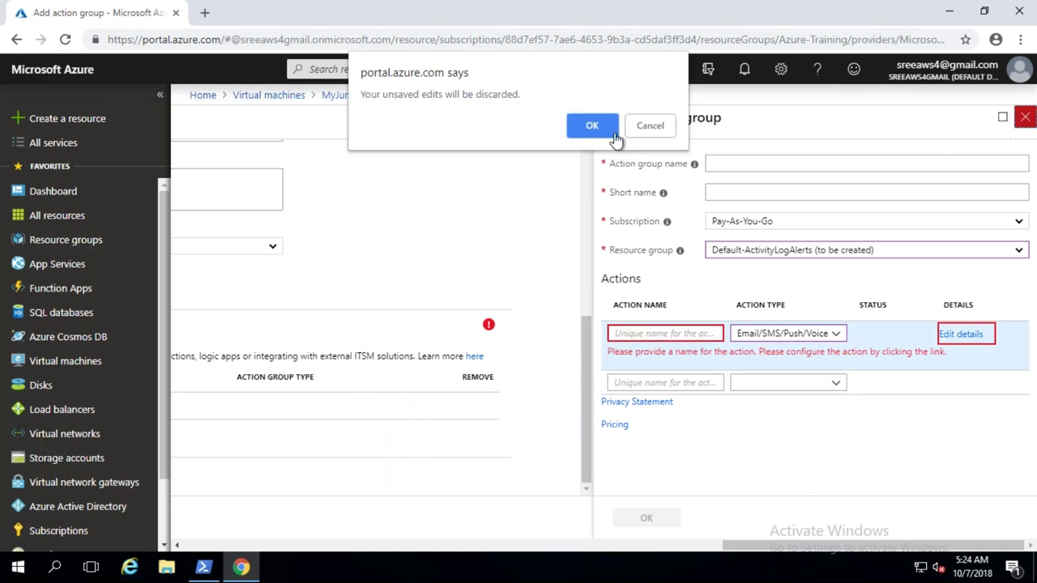
Step: Discard the unsaved action group and delete the Percentage CPU alert criterion
left_click(650, 125)
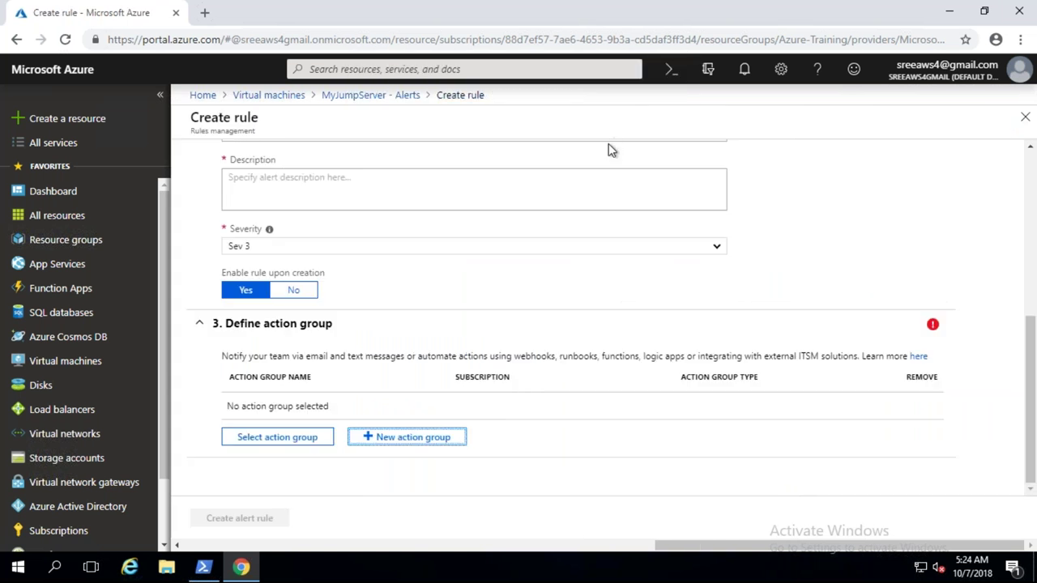
scroll(479, 261, "up", 3)
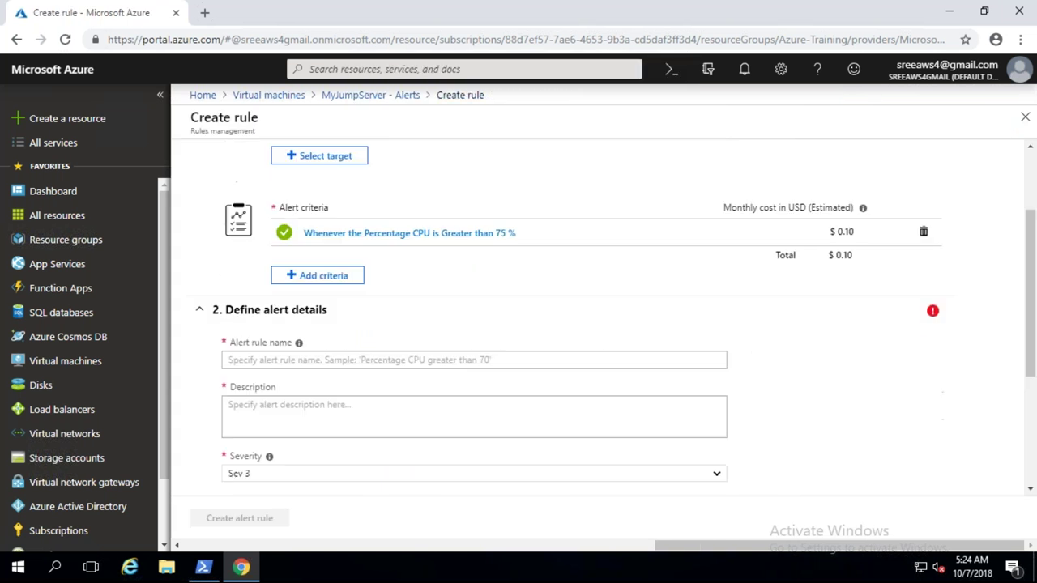
scroll(458, 294, "up", 2)
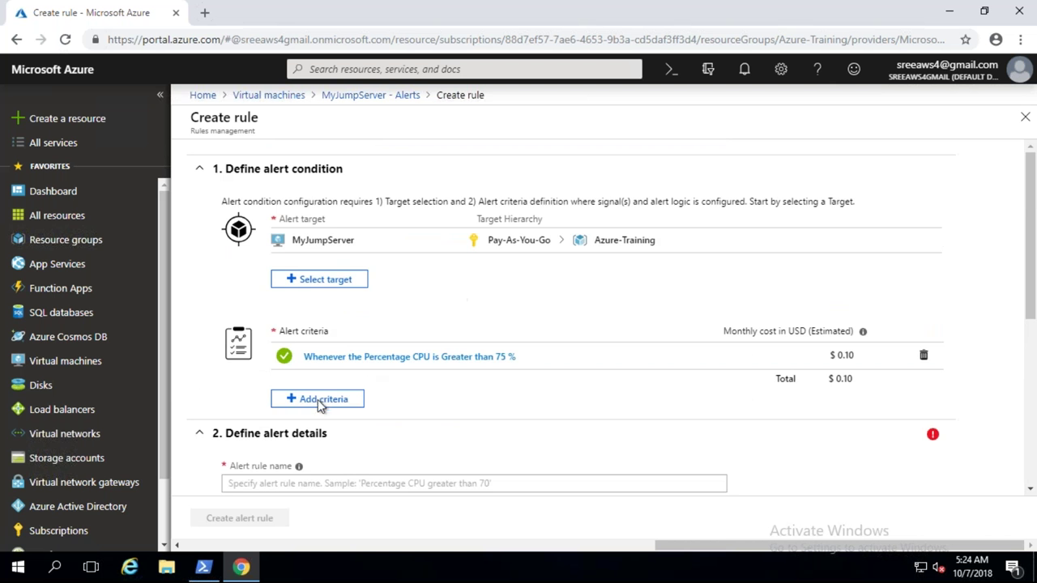
left_click_drag(413, 357, 915, 367)
left_click(923, 356)
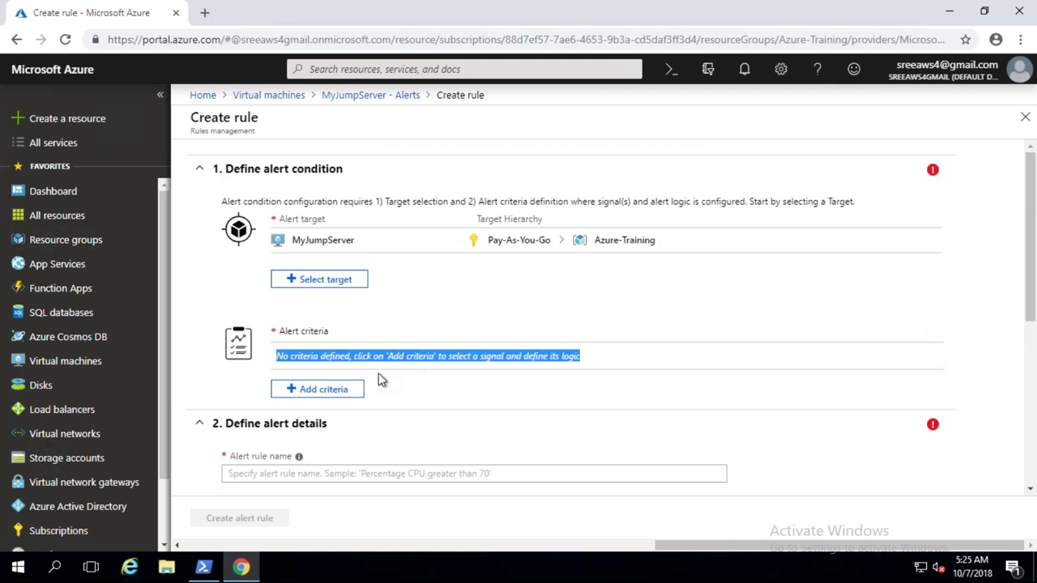
Step: Browse all 106 signals for a new criterion, briefly searching 'mem'
left_click(324, 390)
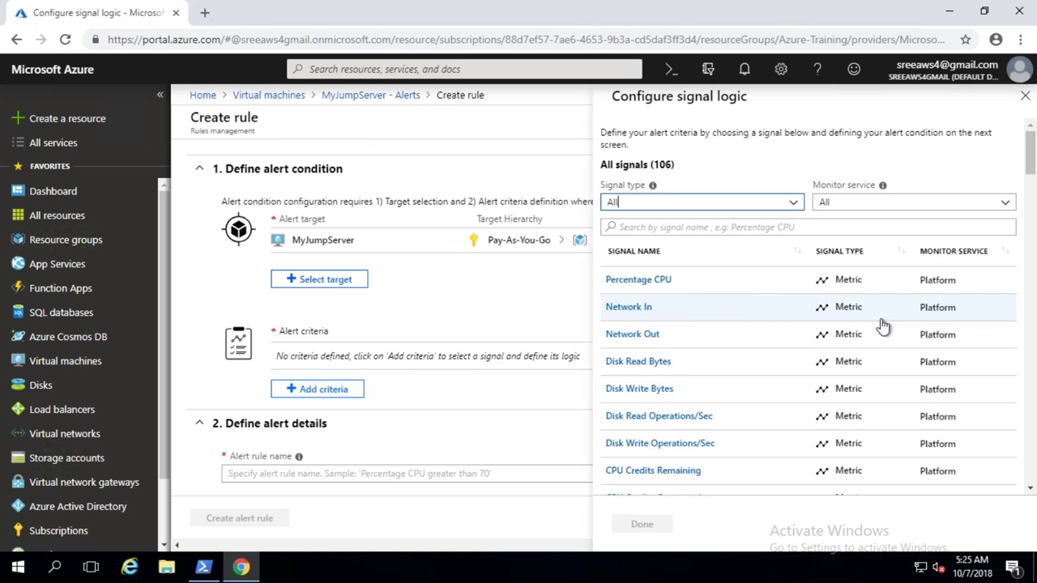
scroll(883, 326, "down", 5)
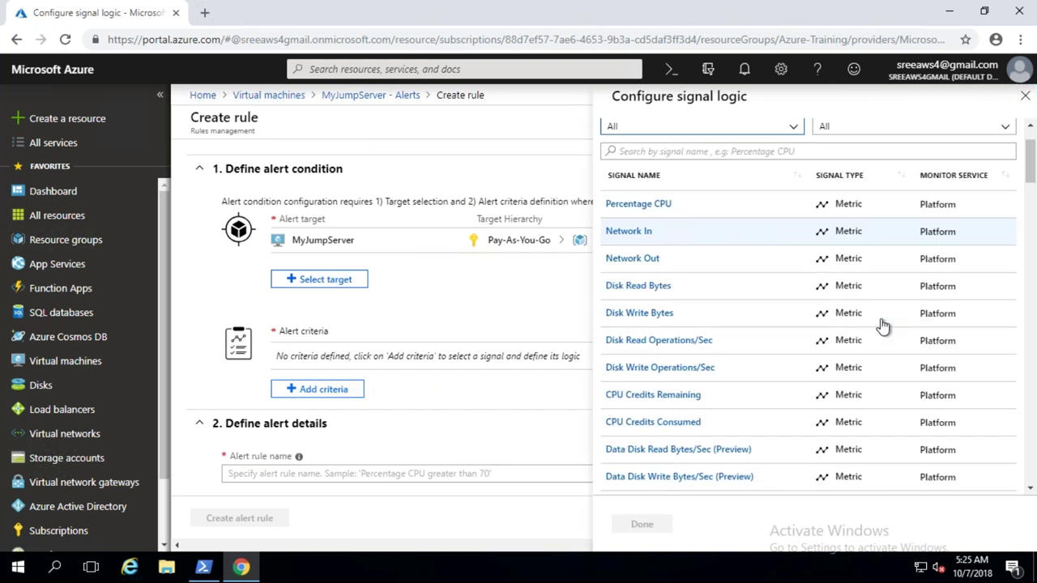
scroll(883, 326, "down", 4)
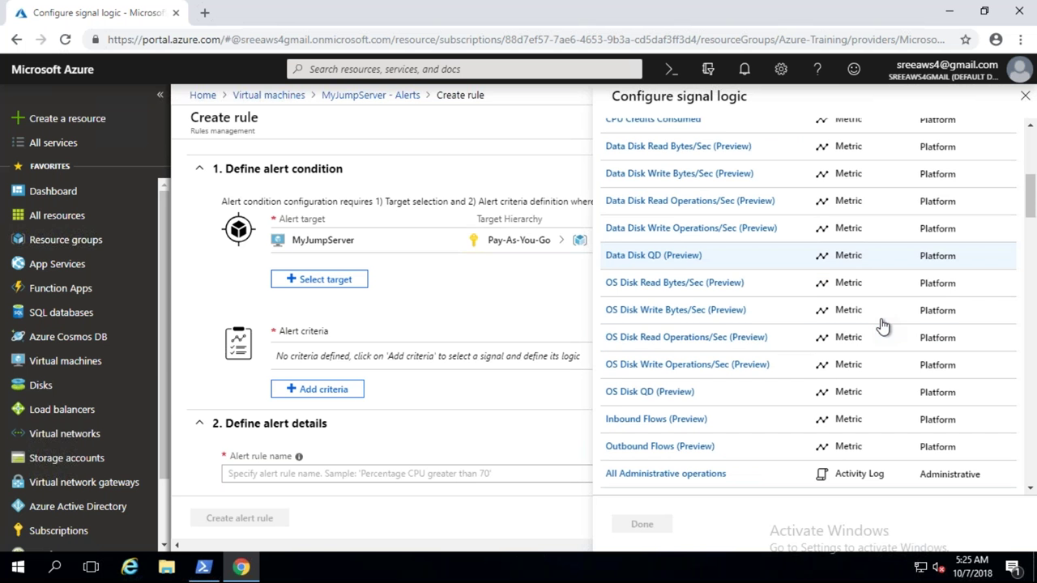
scroll(882, 326, "down", 5)
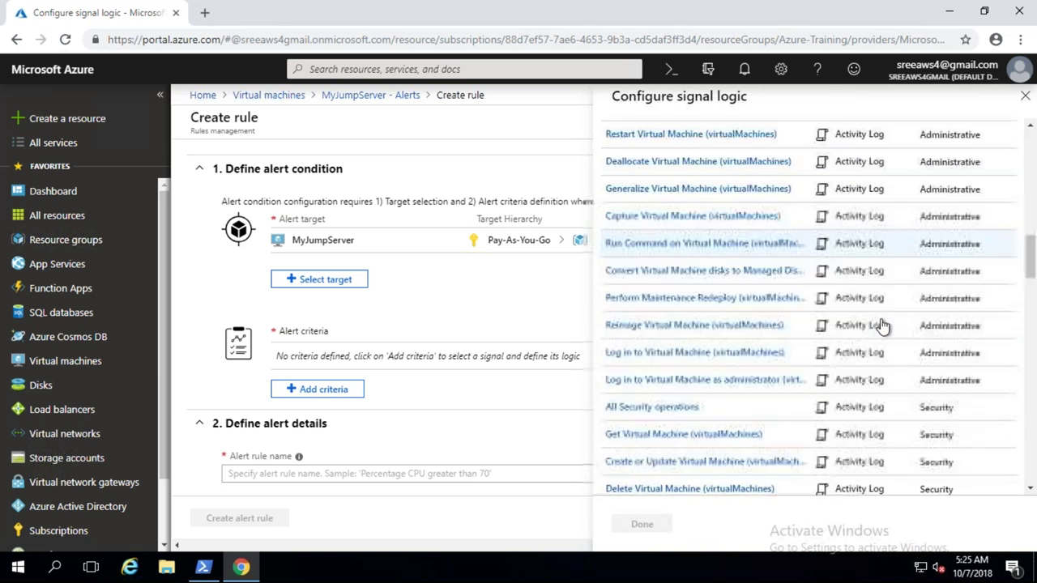
scroll(881, 329, "up", 14)
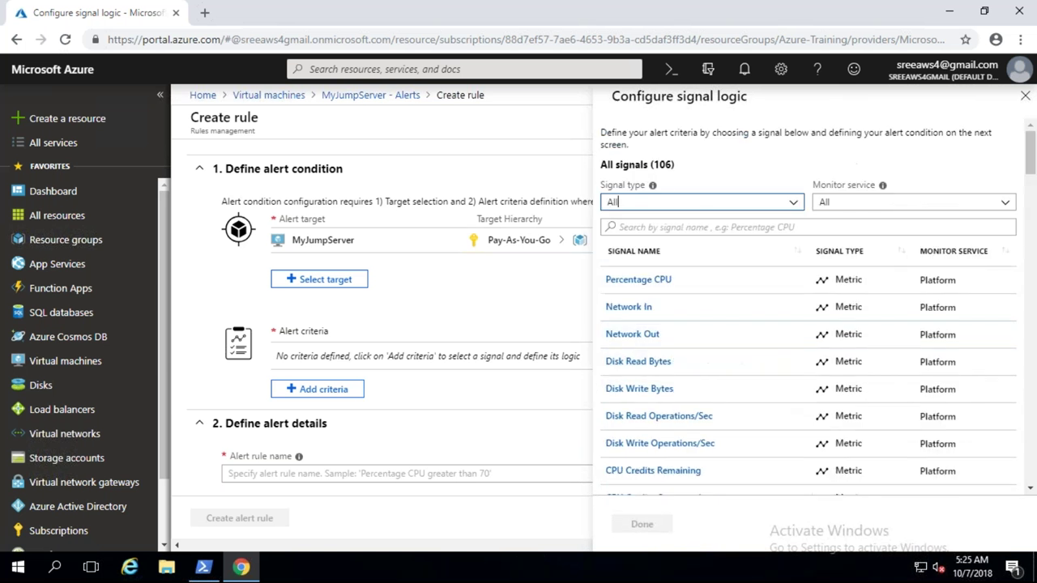
type("mem")
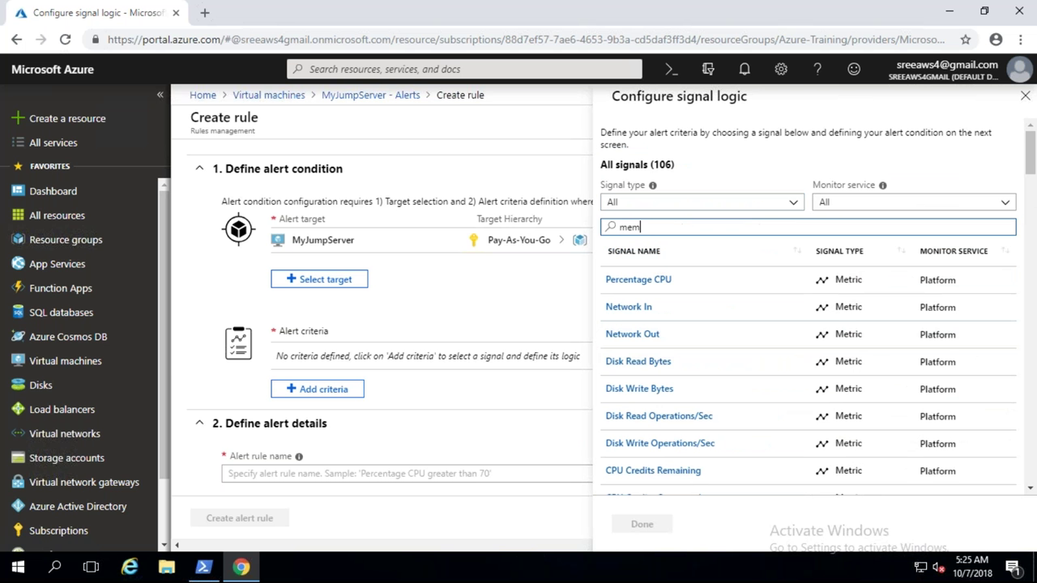
key("BackSpace")
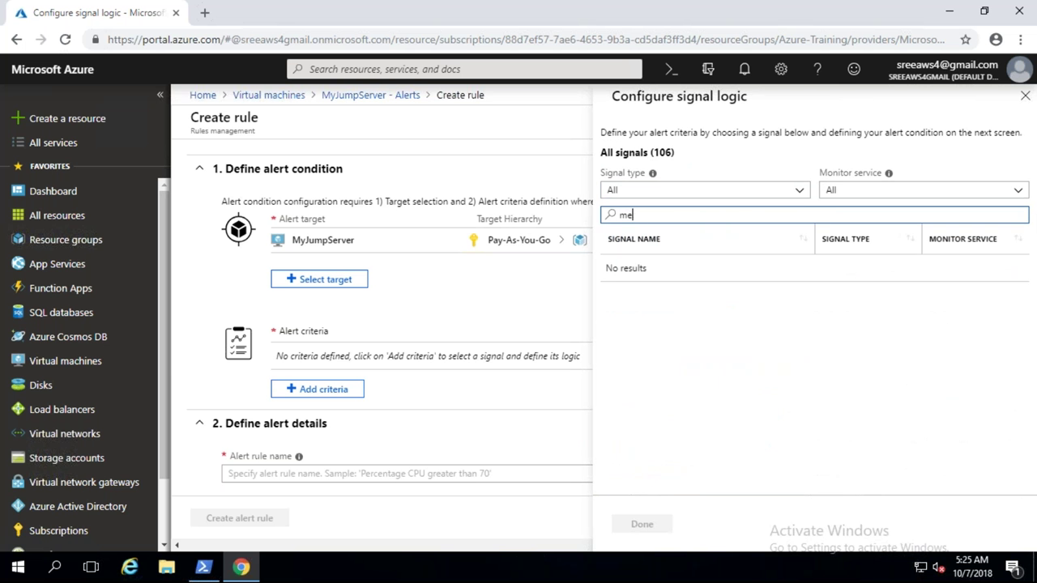
key("BackSpace")
key("BackSpace")
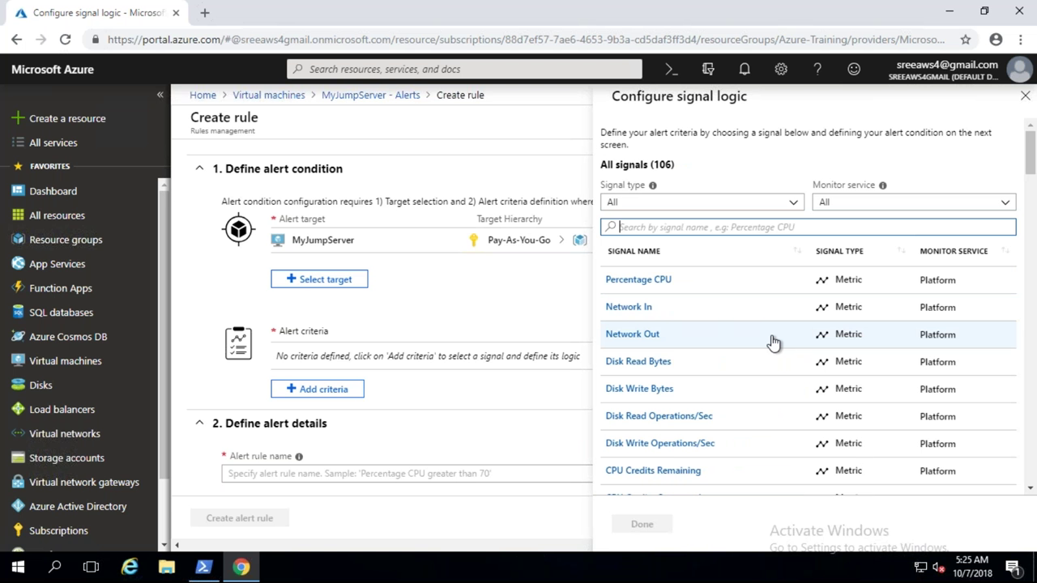
scroll(773, 343, "down", 1)
scroll(773, 343, "up", 1)
scroll(737, 319, "down", 1)
scroll(738, 317, "down", 3)
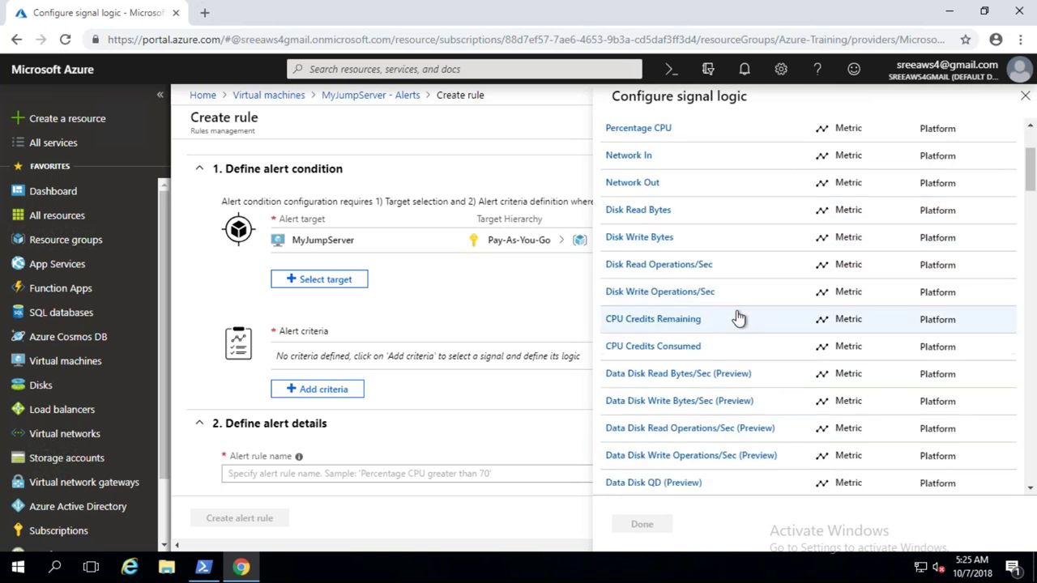
scroll(737, 317, "down", 1)
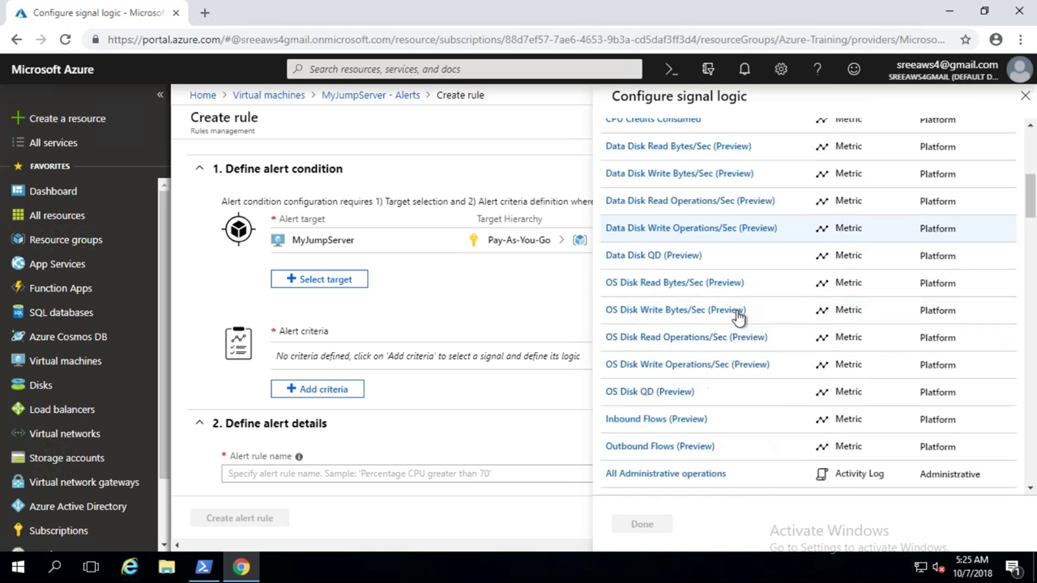
scroll(738, 317, "down", 1)
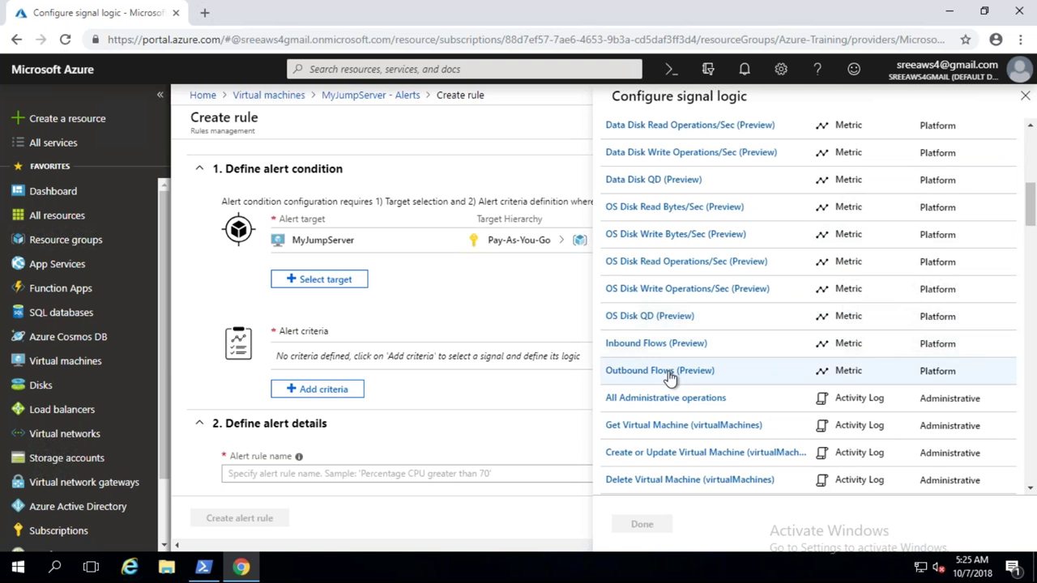
scroll(669, 378, "down", 1)
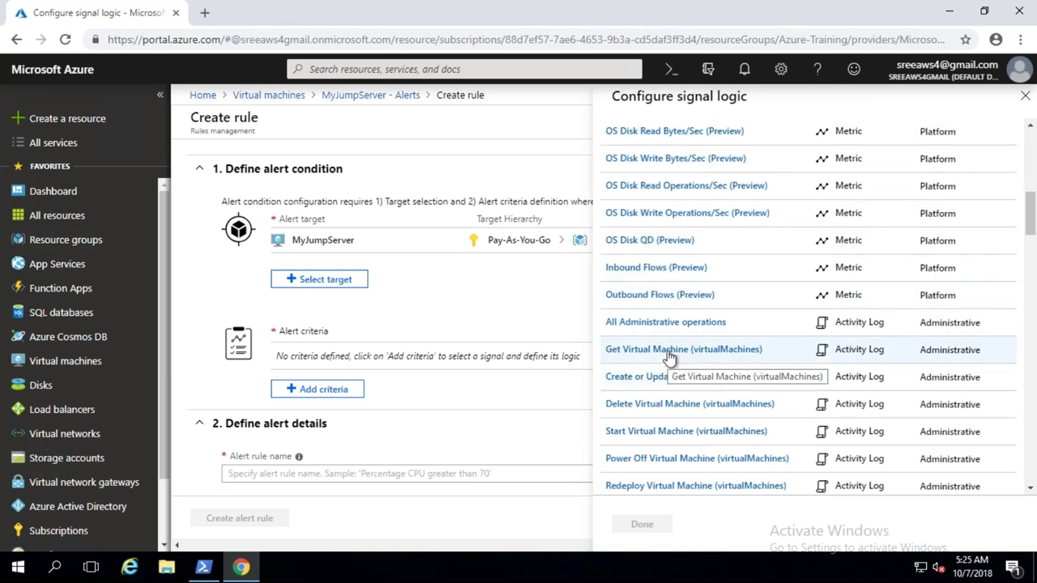
scroll(670, 357, "down", 1)
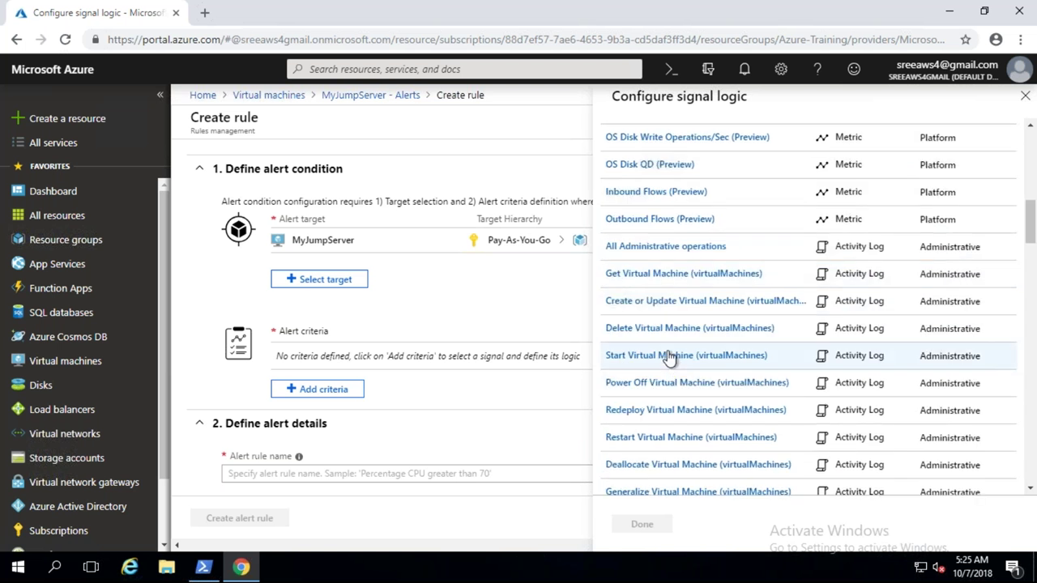
scroll(669, 357, "down", 3)
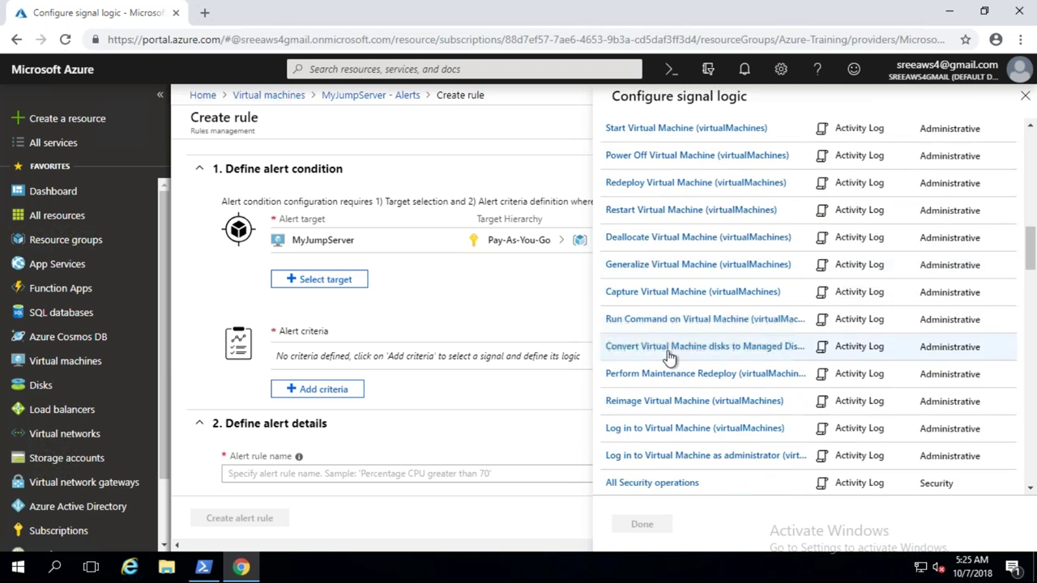
scroll(670, 357, "down", 3)
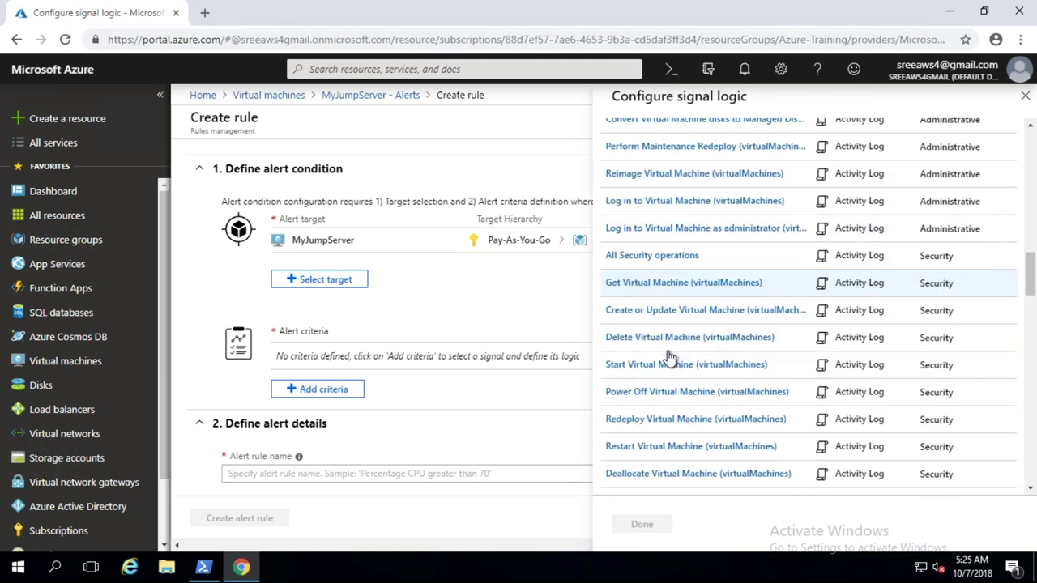
scroll(669, 357, "down", 3)
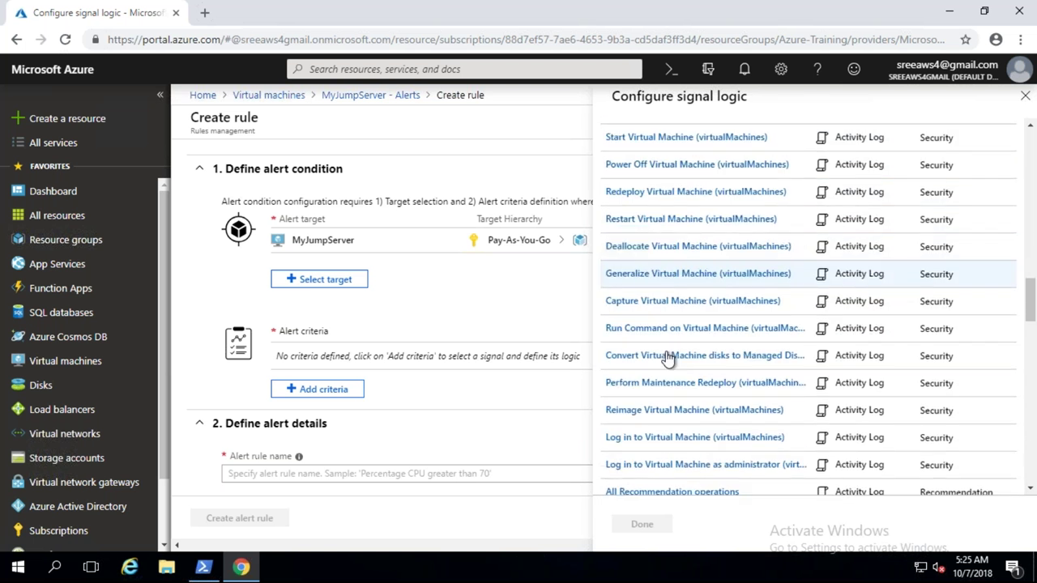
scroll(669, 357, "down", 1)
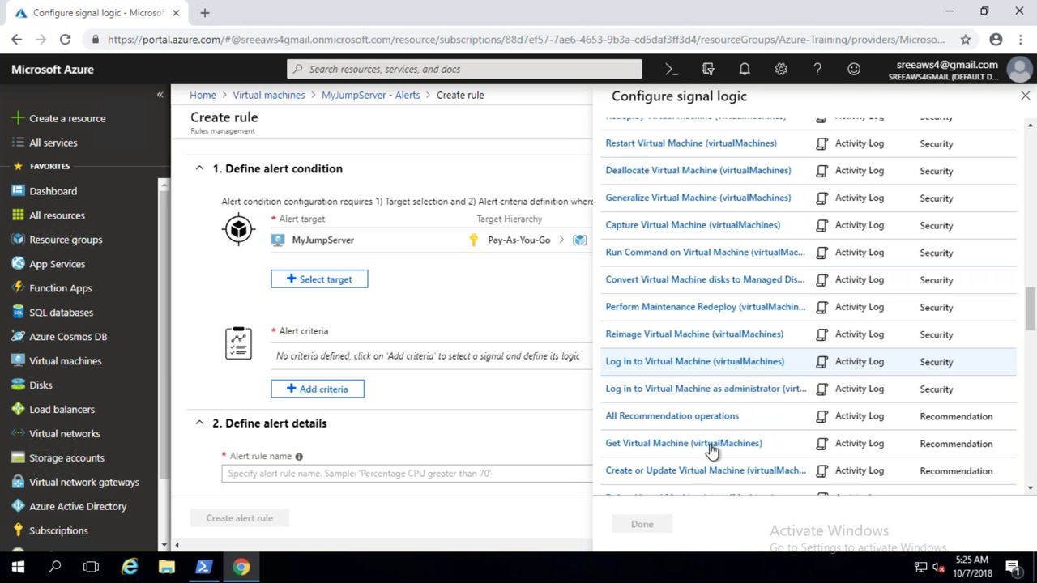
scroll(711, 452, "down", 1)
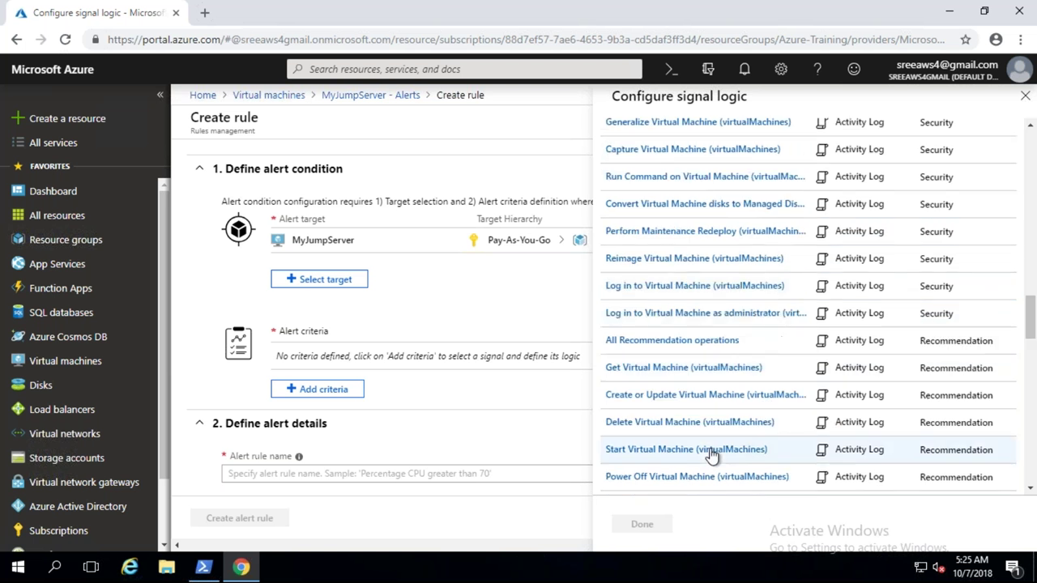
scroll(711, 456, "down", 13)
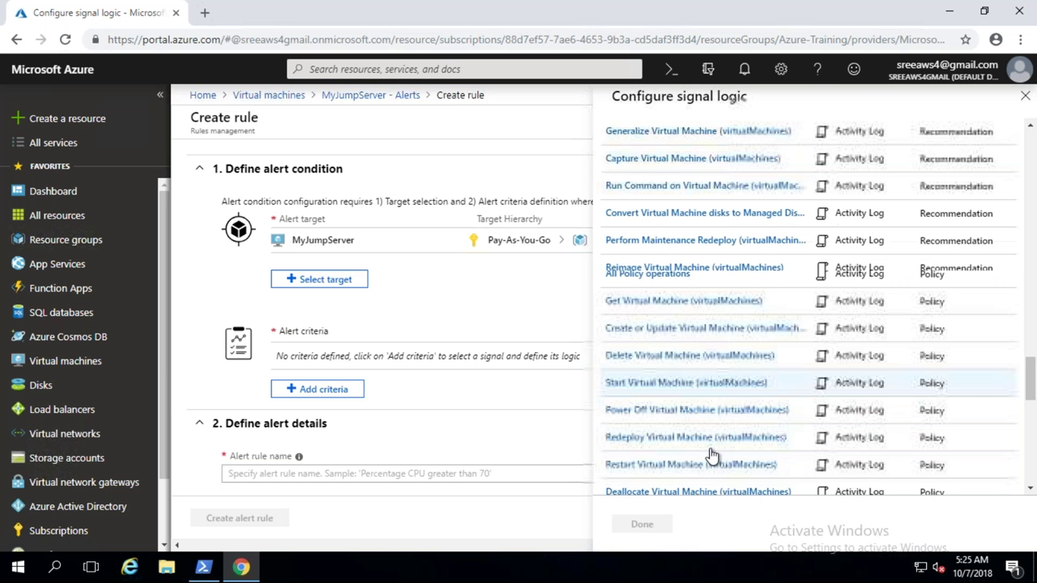
scroll(711, 456, "down", 4)
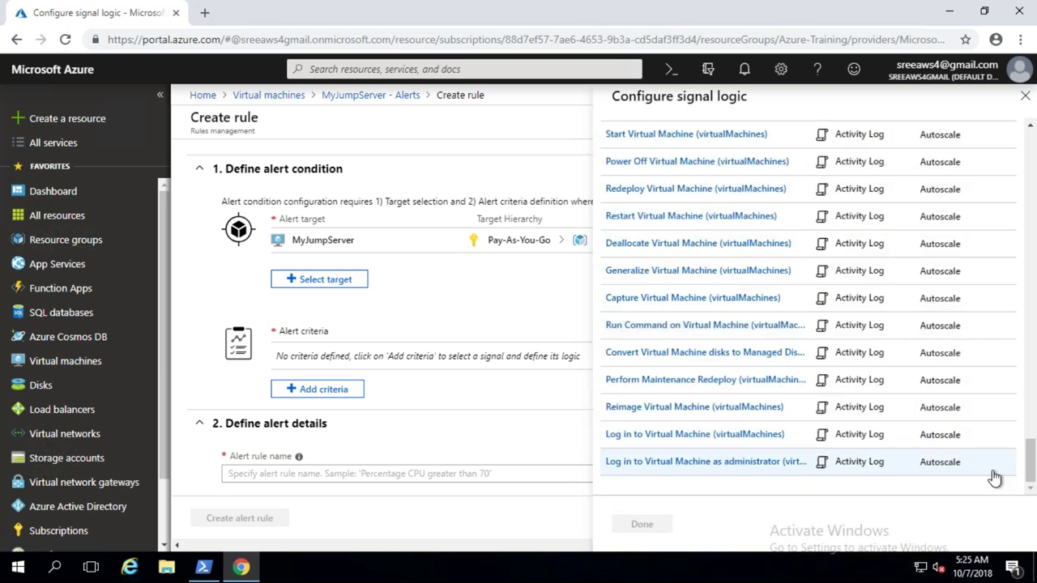
left_click_drag(1030, 458, 1010, 152)
scroll(831, 278, "down", 3)
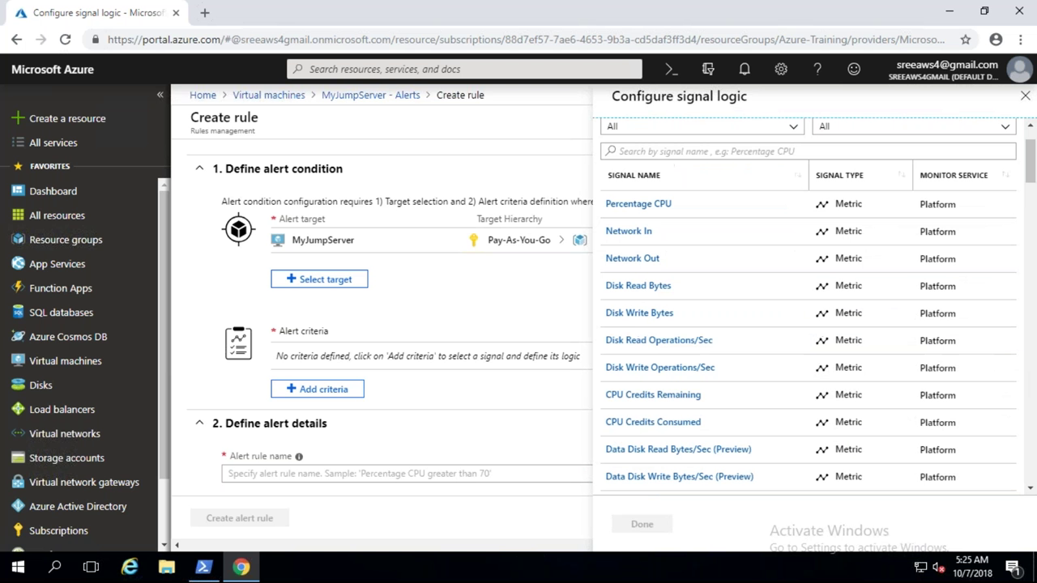
scroll(831, 278, "down", 5)
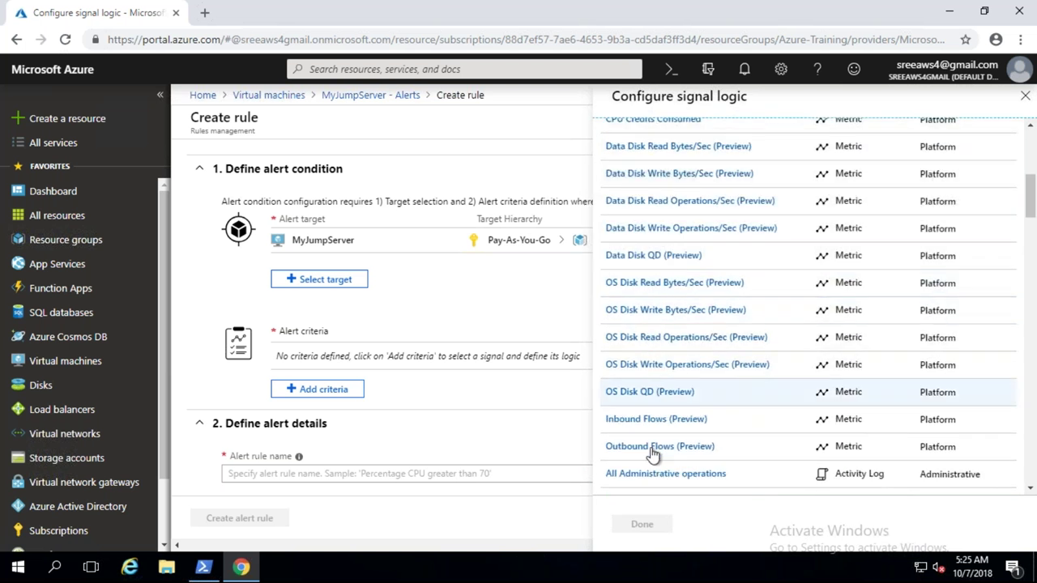
scroll(670, 440, "up", 8)
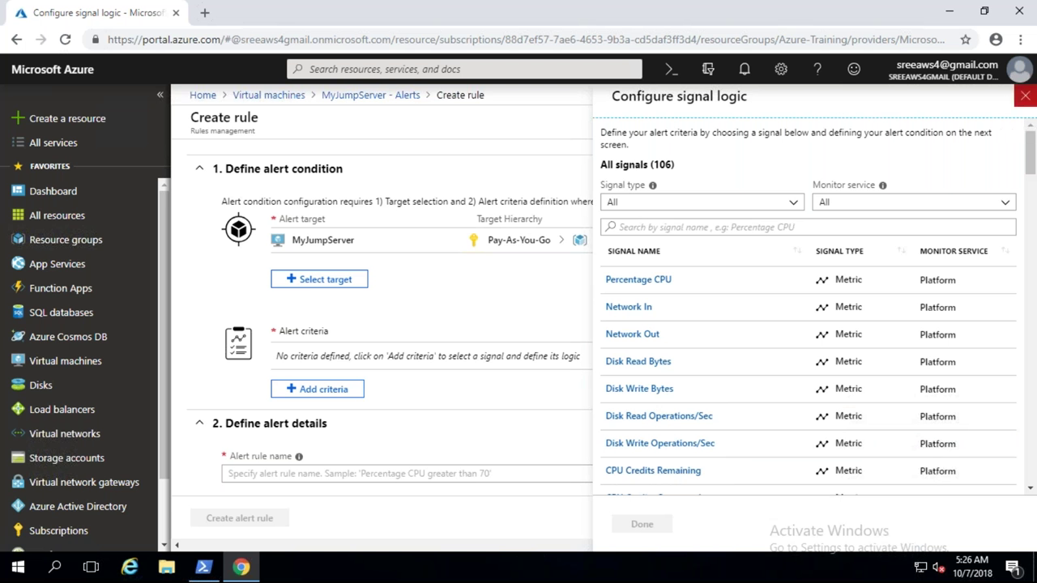
Step: Close the signal logic and Create rule blades, discarding the unsaved alert rule
left_click(1025, 96)
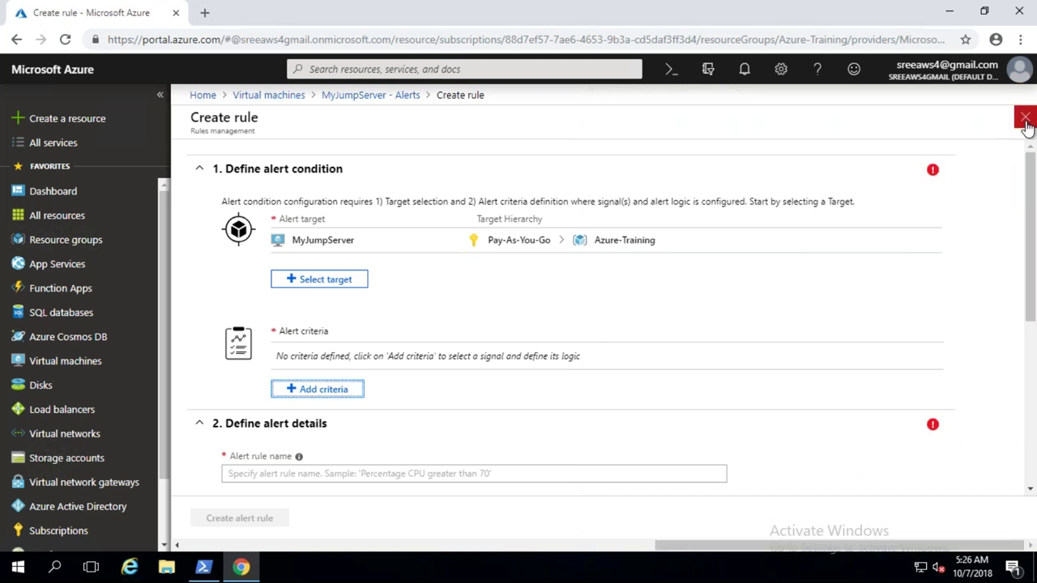
left_click(1025, 117)
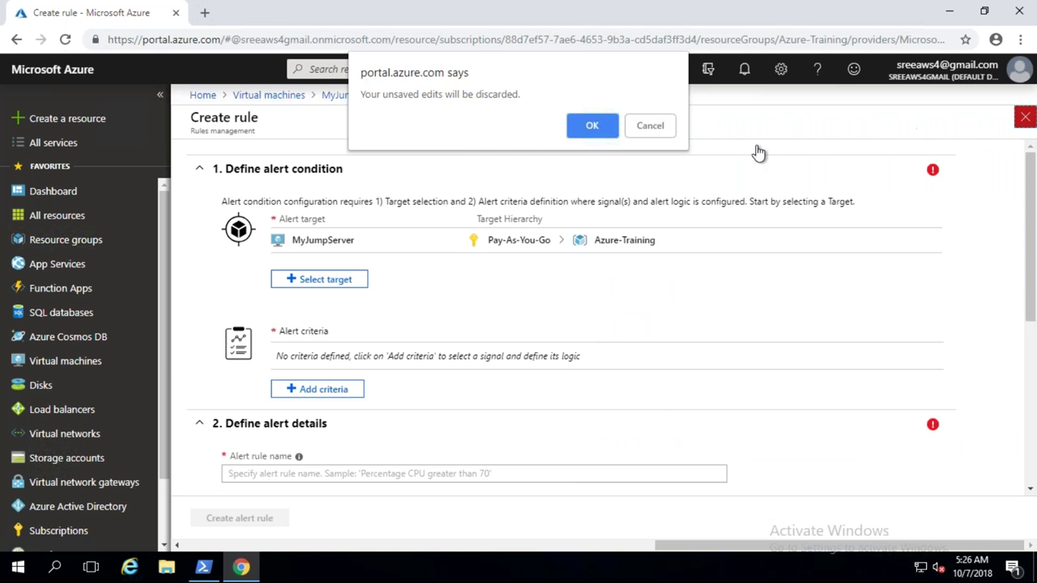
left_click(592, 130)
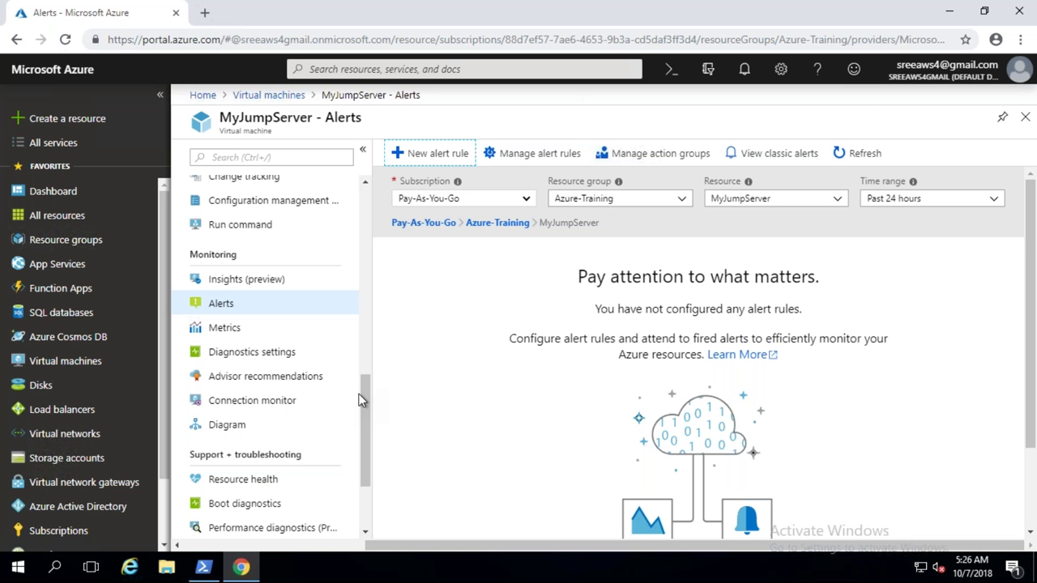
scroll(362, 401, "down", 3)
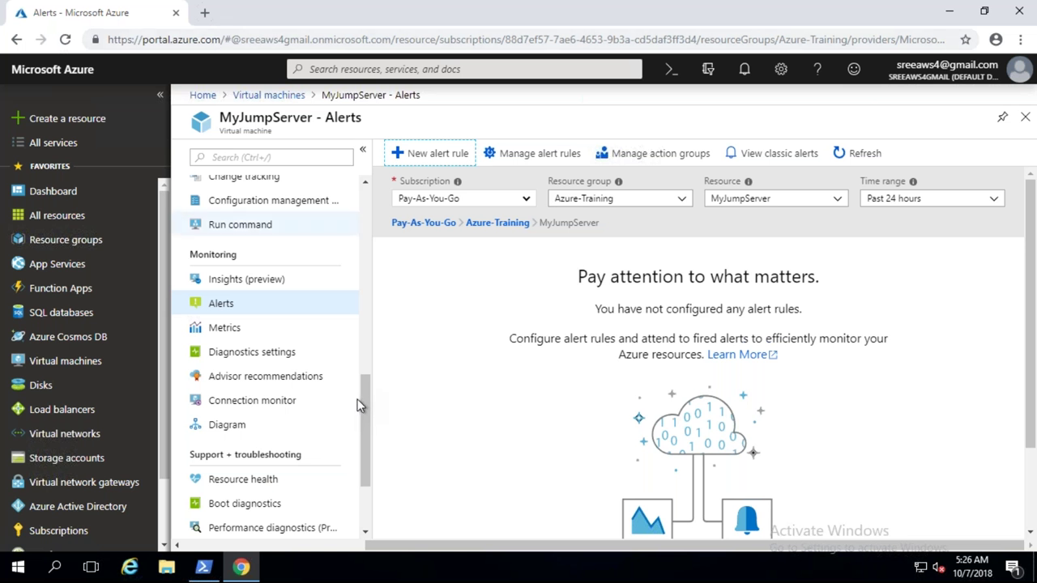
Step: Open google.com in a new browser tab
key("ctrl+t")
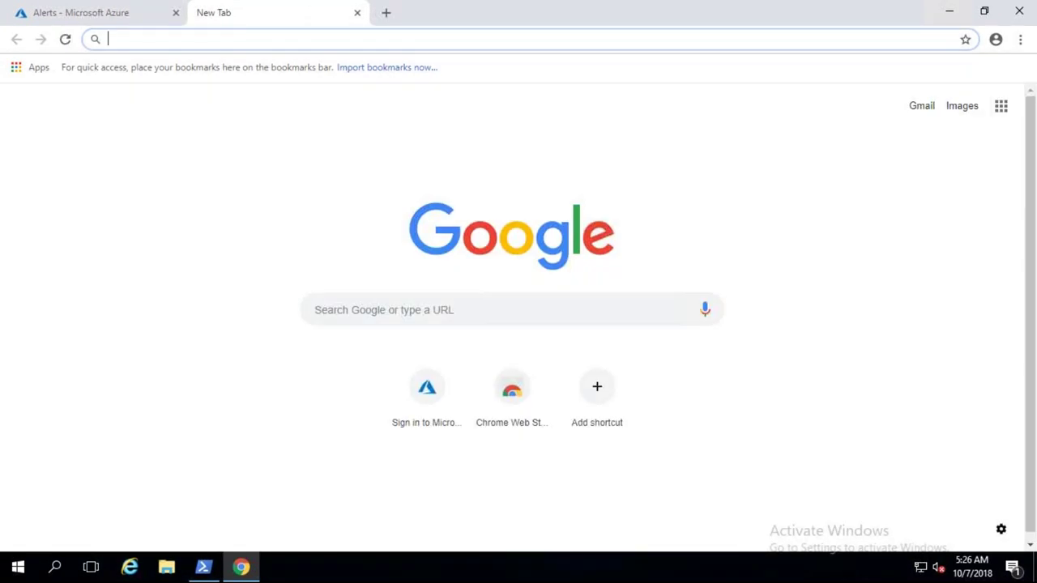
type("g")
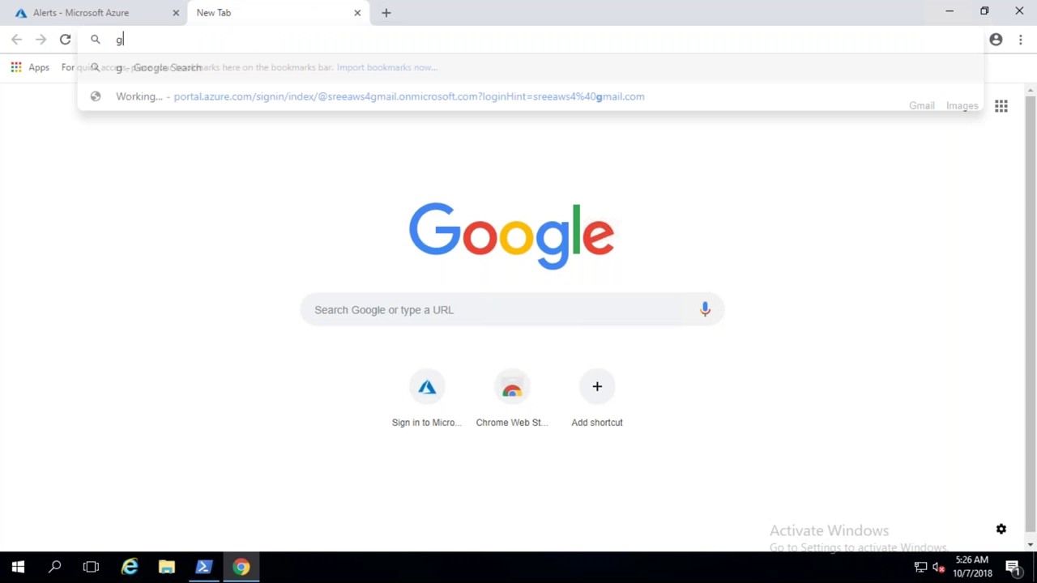
type("oo")
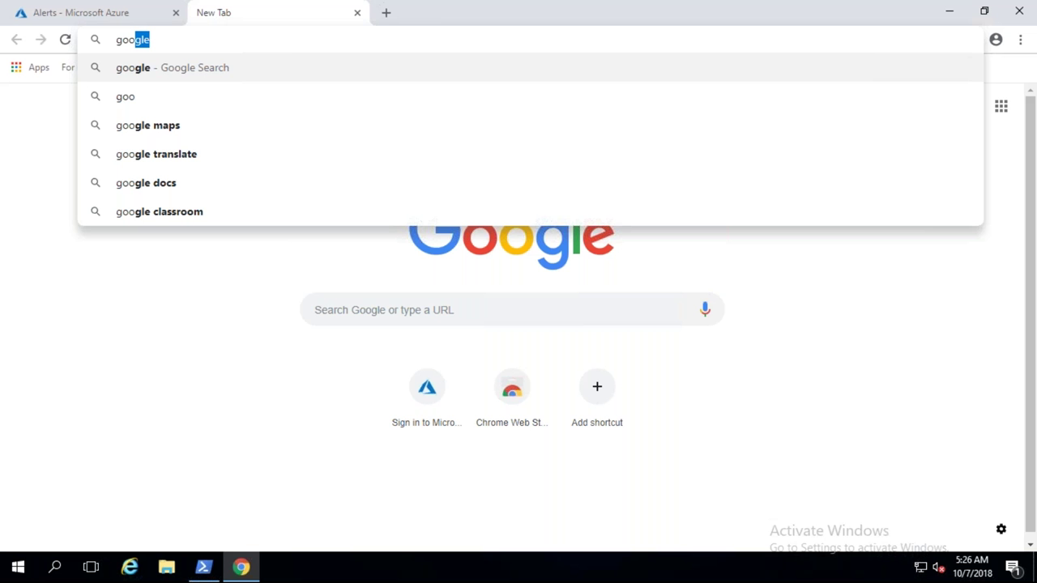
type("gle.c")
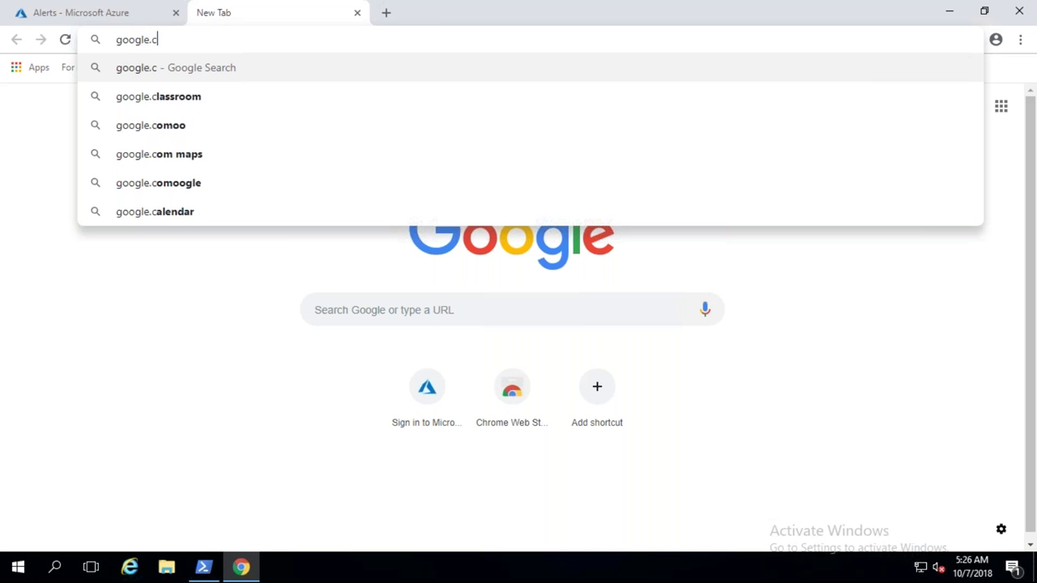
type("om")
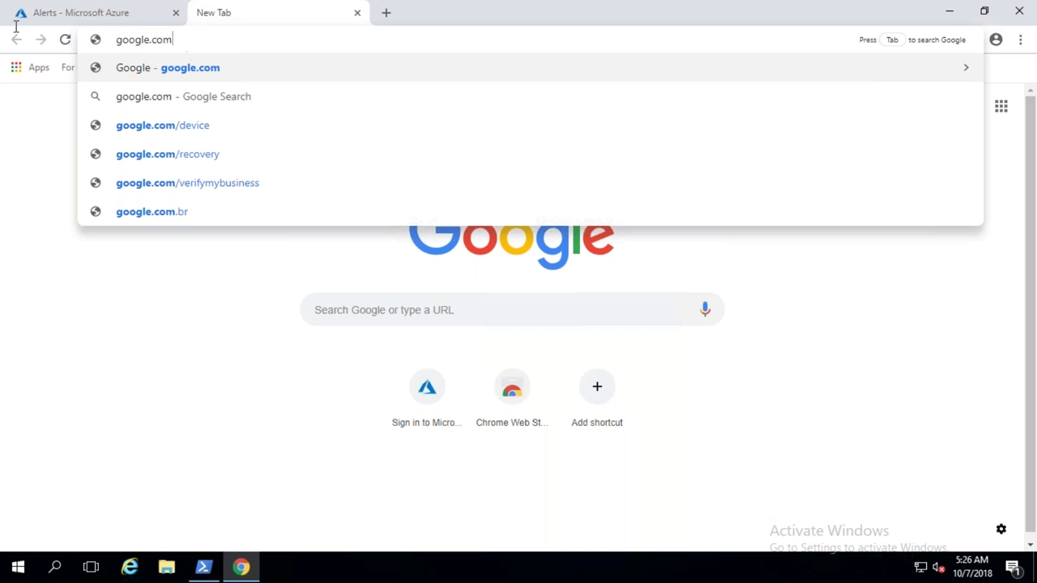
key("Return")
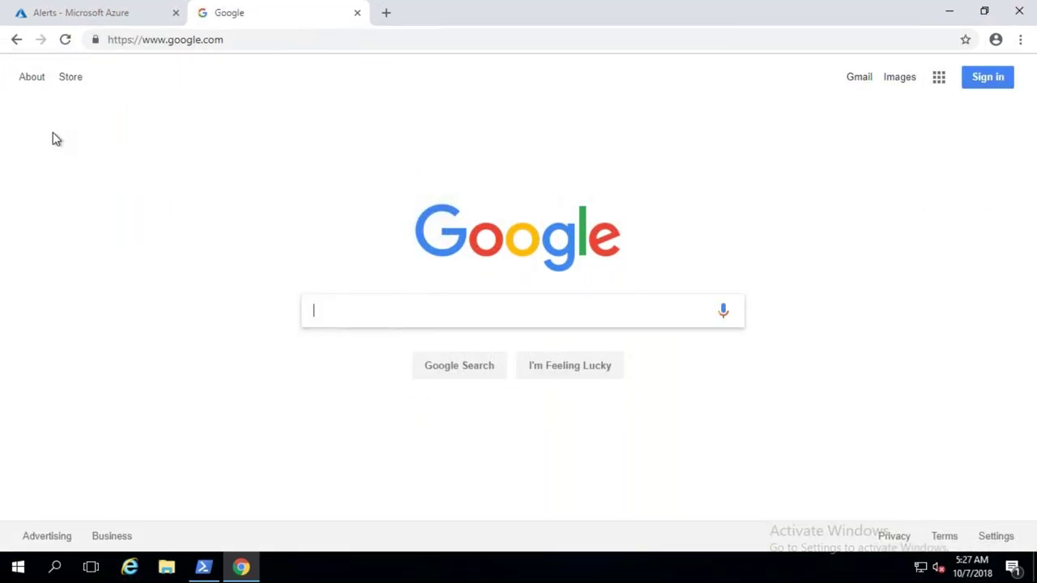
Step: Search for 'azure oms portal' and scroll through the results
type("azure o")
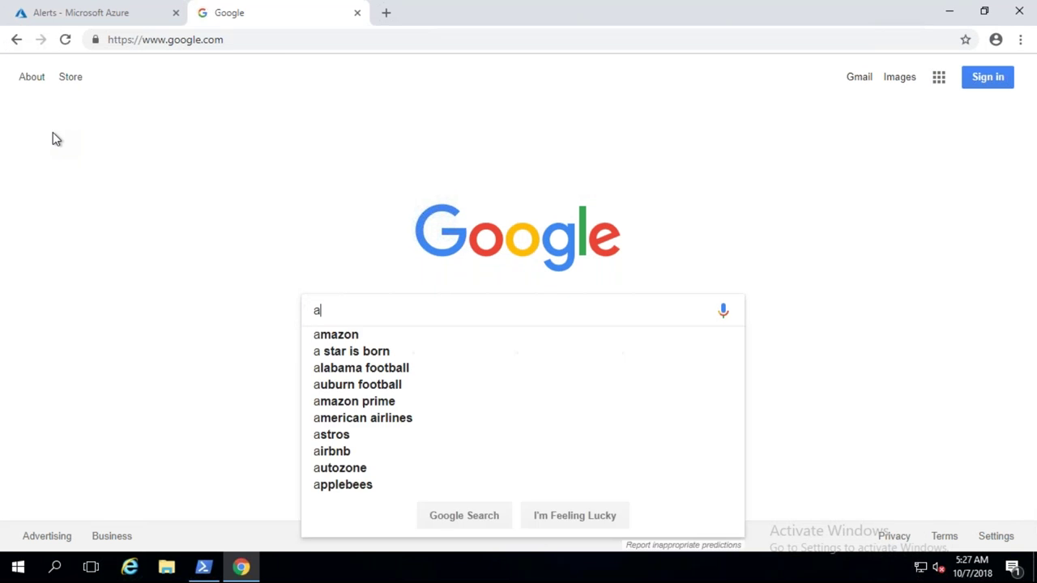
type("ms")
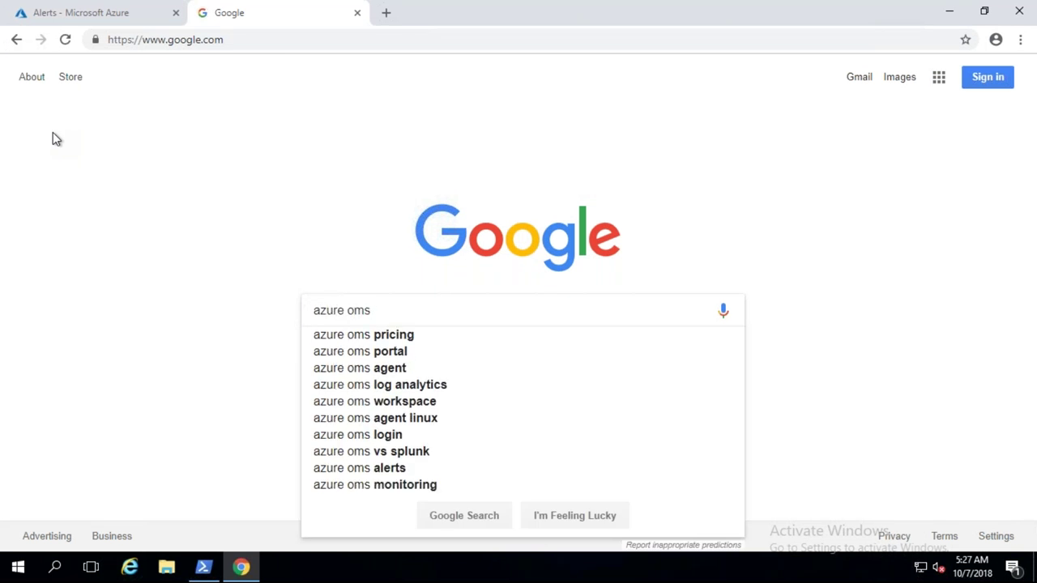
key("Down")
key("Down")
key("Return")
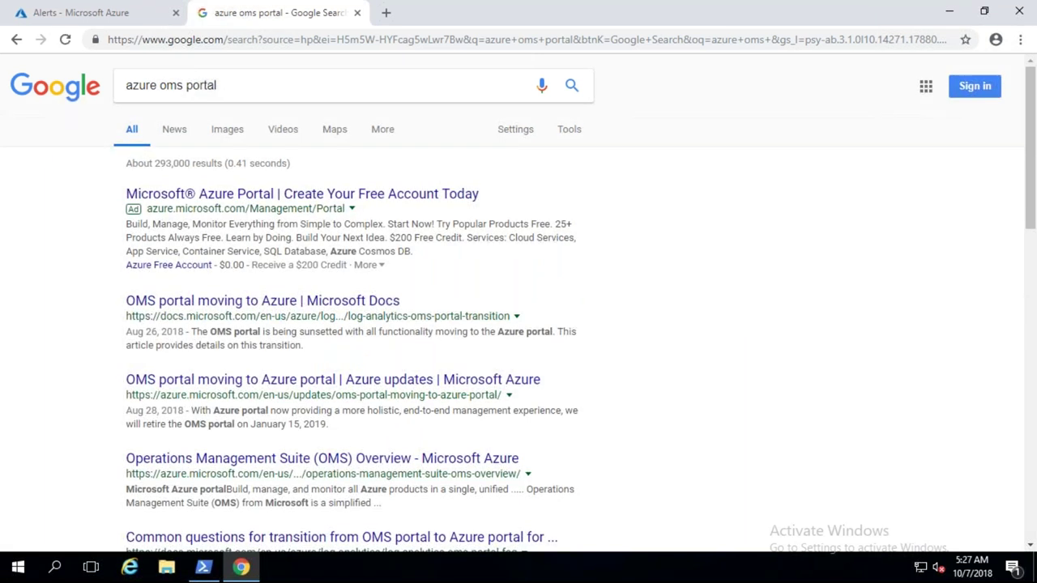
scroll(519, 308, "down", 1)
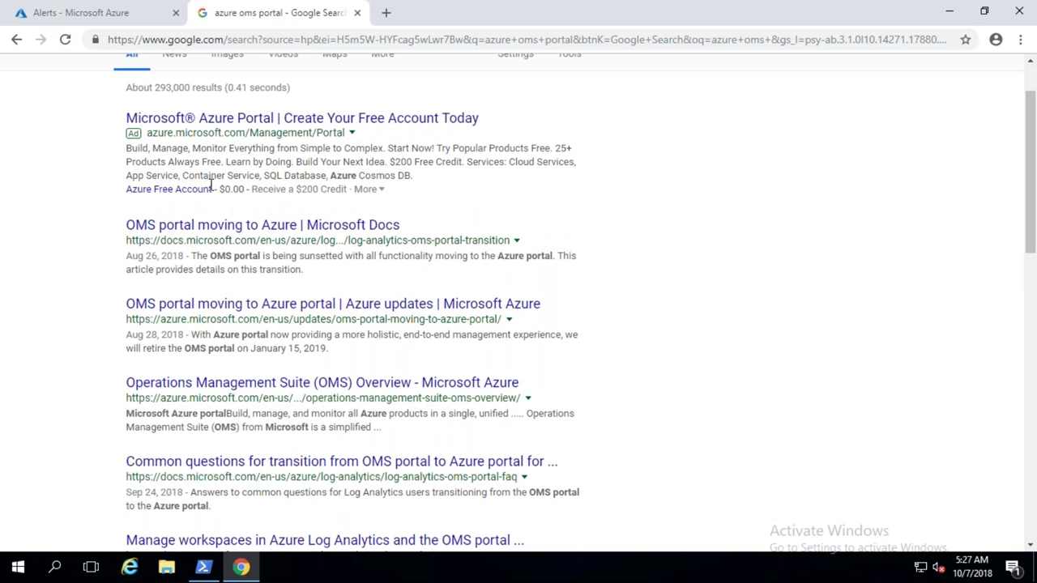
scroll(211, 185, "down", 1)
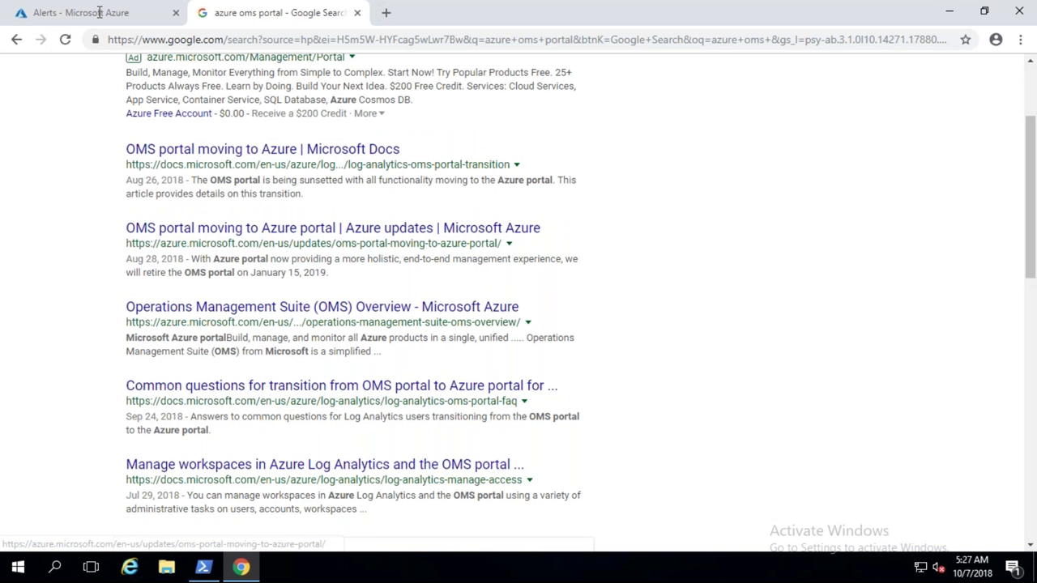
scroll(354, 300, "down", 2)
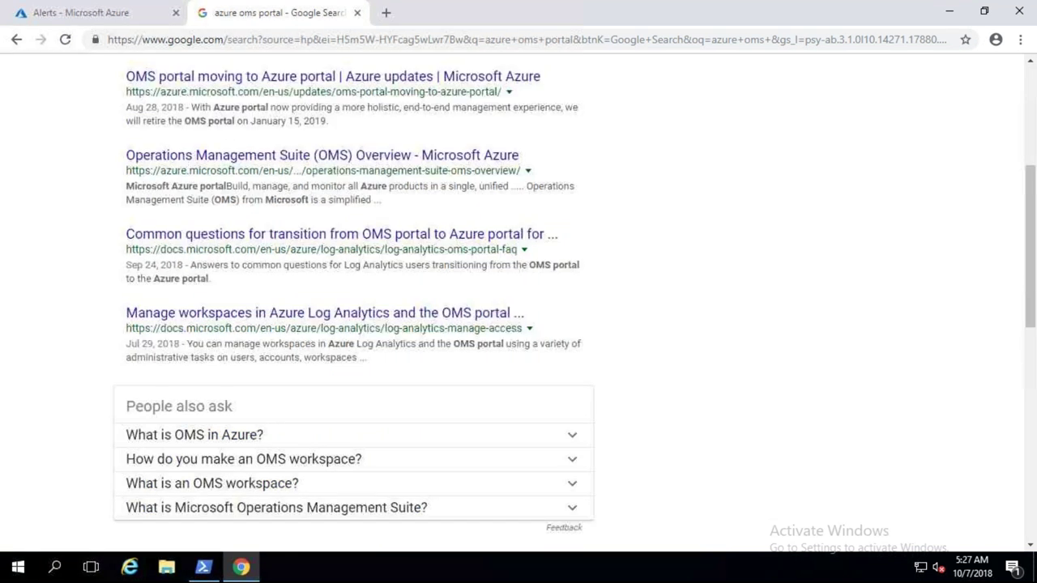
Step: Open the sreeworkspace workspace from Log Analytics, found by filtering All services for 'log'
left_click(95, 14)
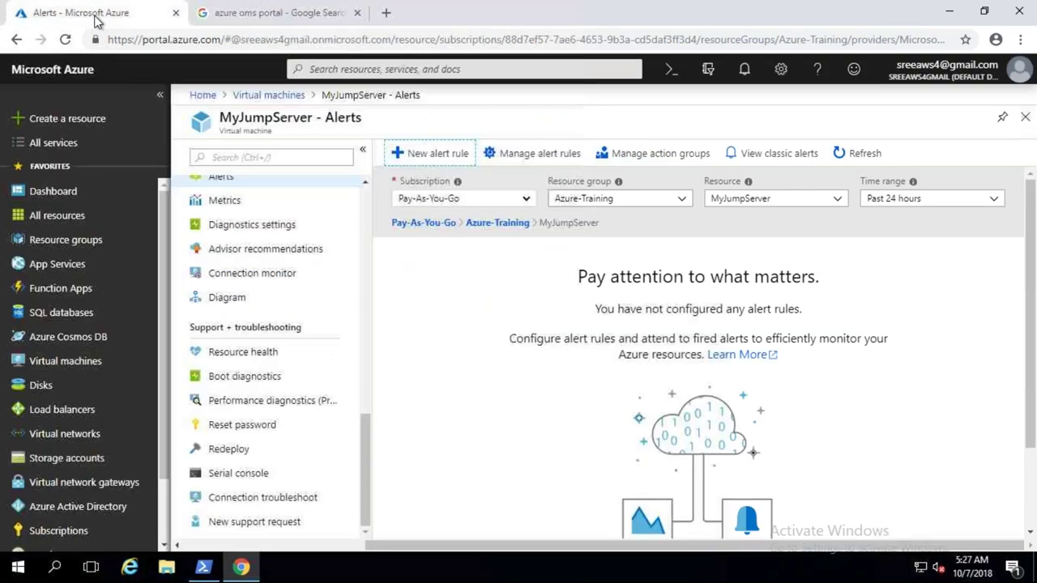
left_click(58, 141)
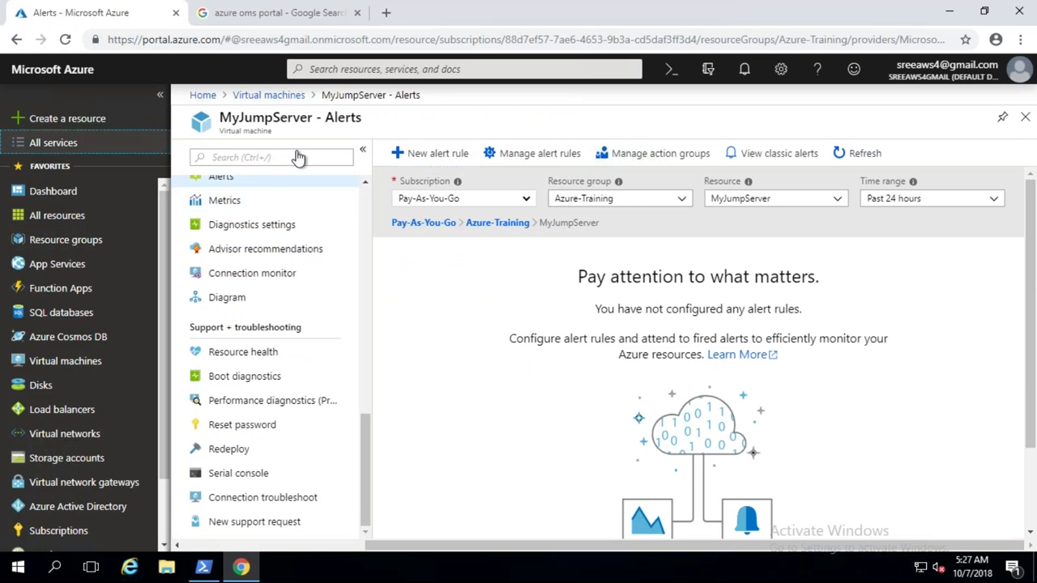
type("log")
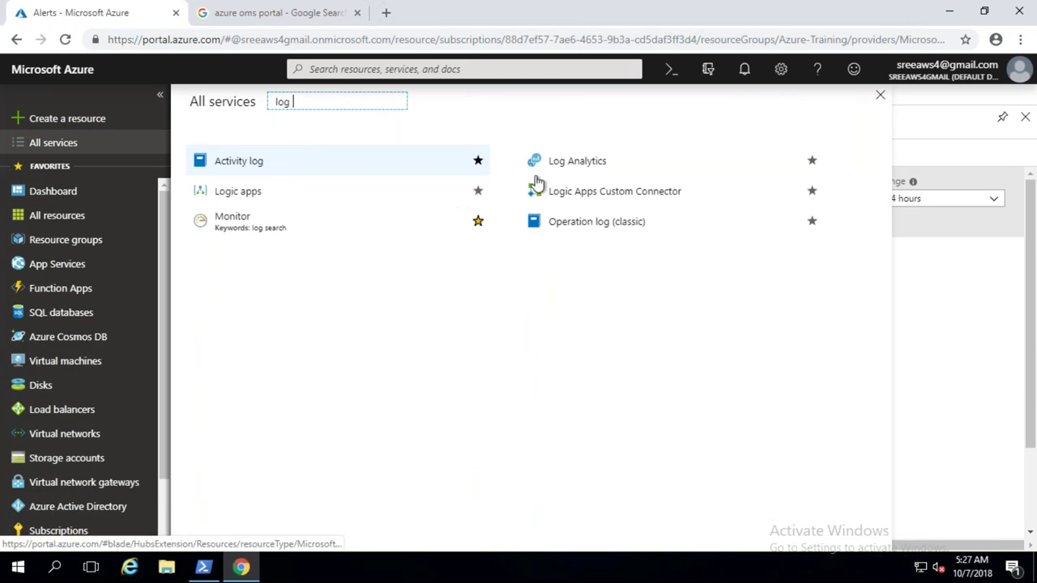
left_click(586, 169)
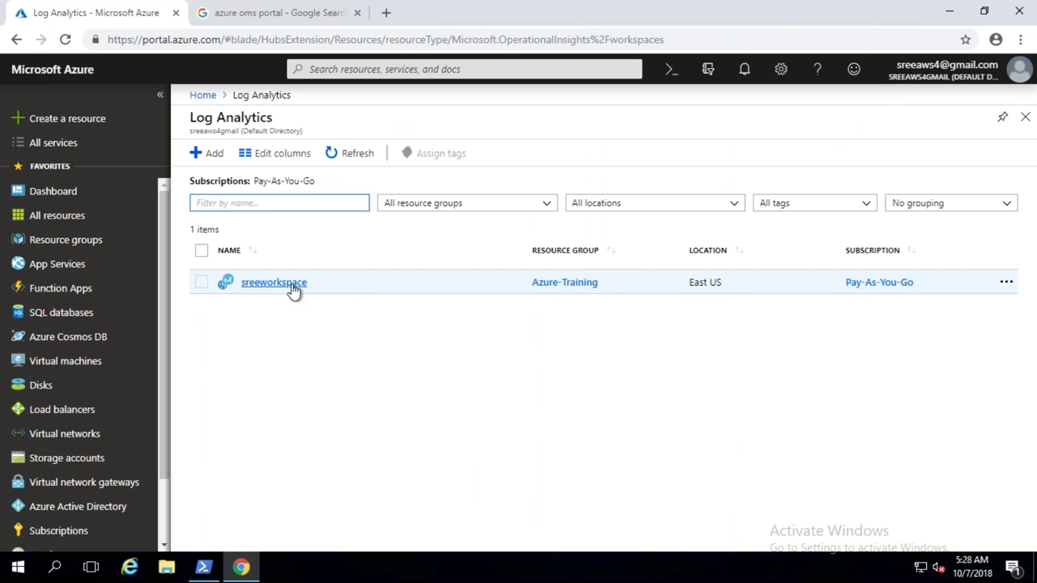
left_click(294, 285)
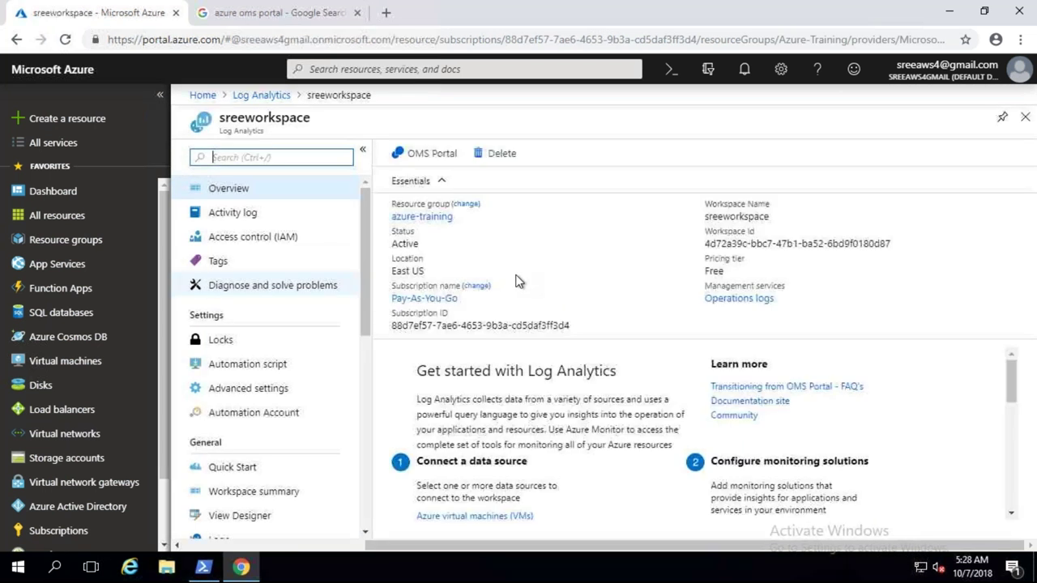
Step: Open sreeworkspace in the OMS portal, then return to the Azure tab
left_click(433, 168)
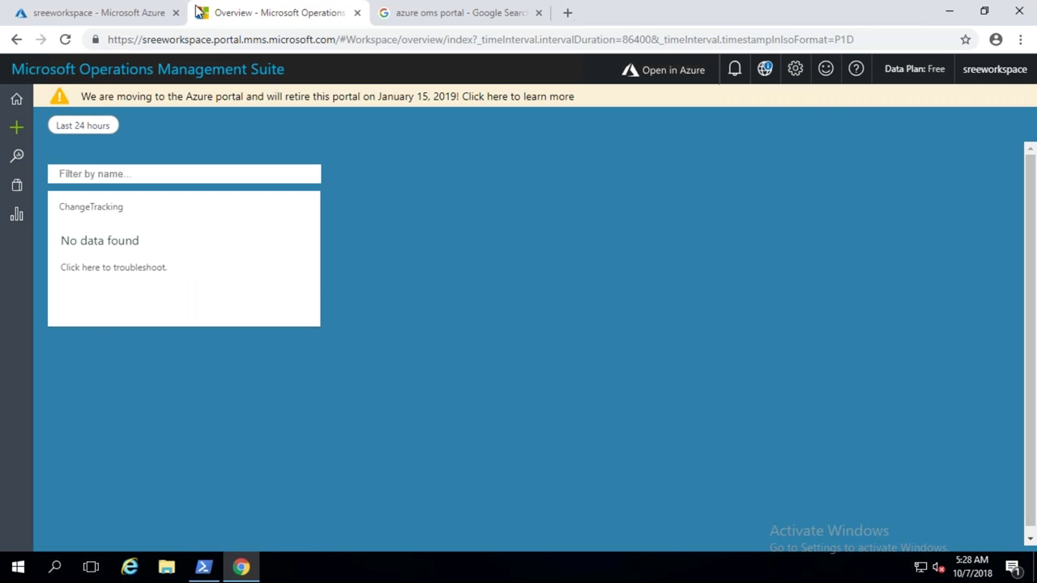
left_click(108, 11)
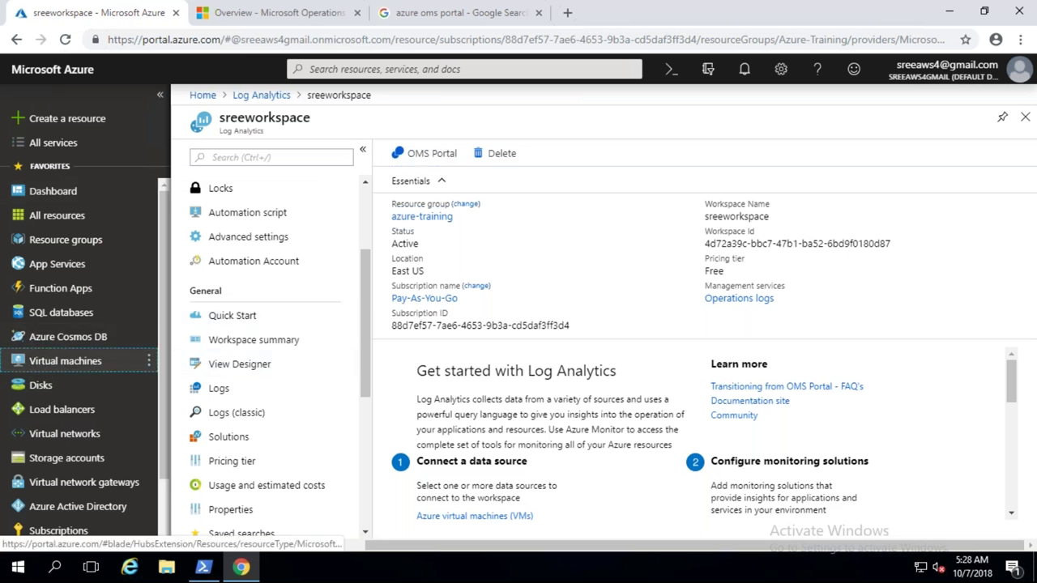
Step: Open MyJumpServer's Insights (preview) page from the Virtual machines list
left_click(64, 361)
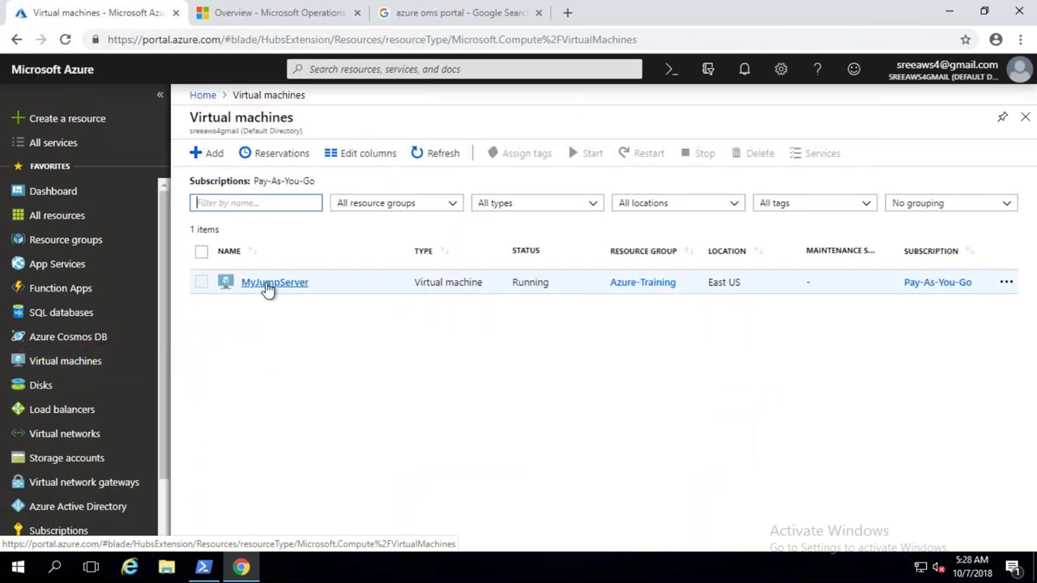
left_click(268, 284)
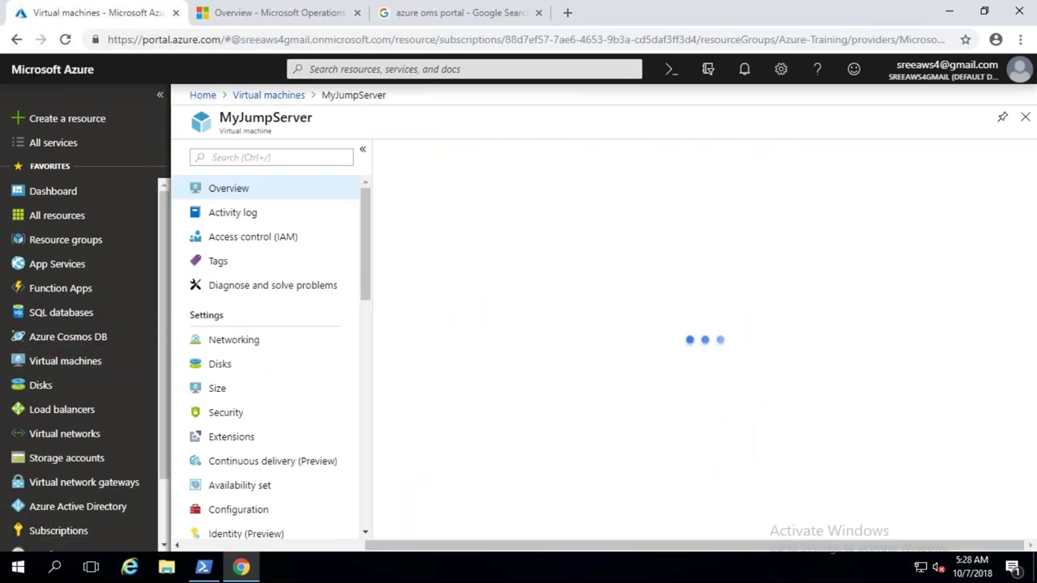
scroll(267, 296, "down", 5)
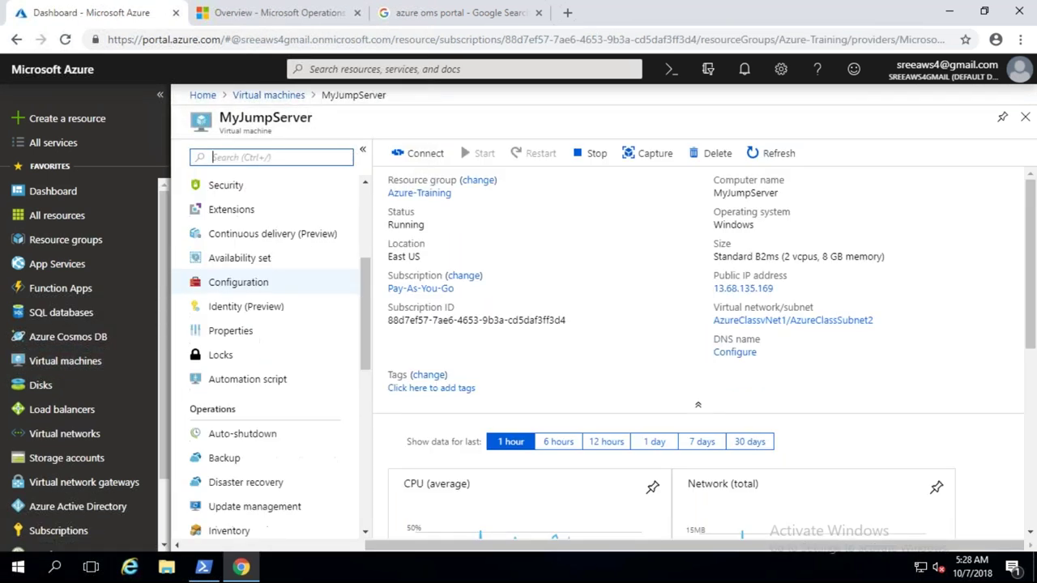
scroll(268, 296, "down", 4)
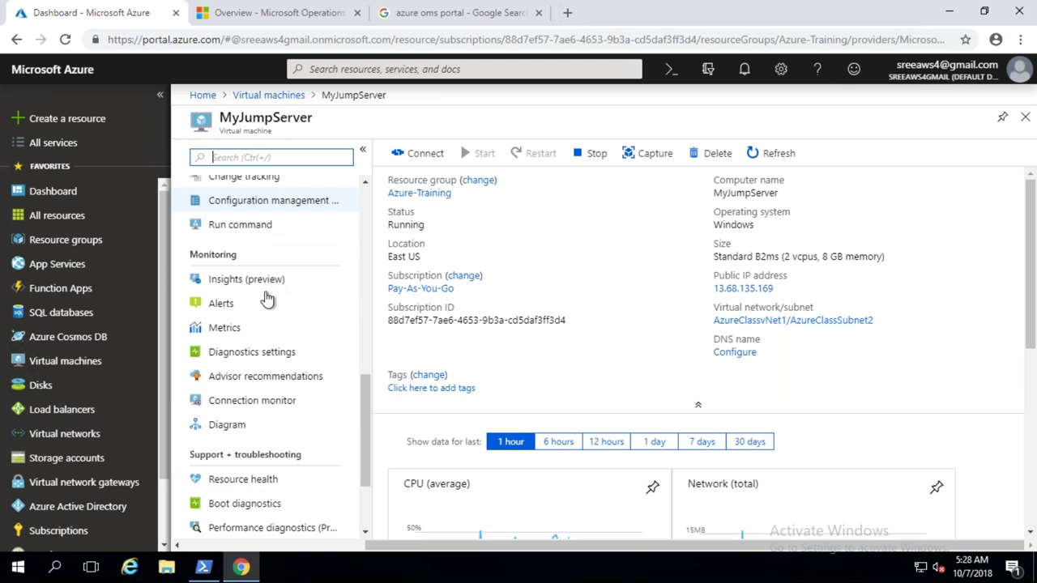
scroll(267, 296, "up", 2)
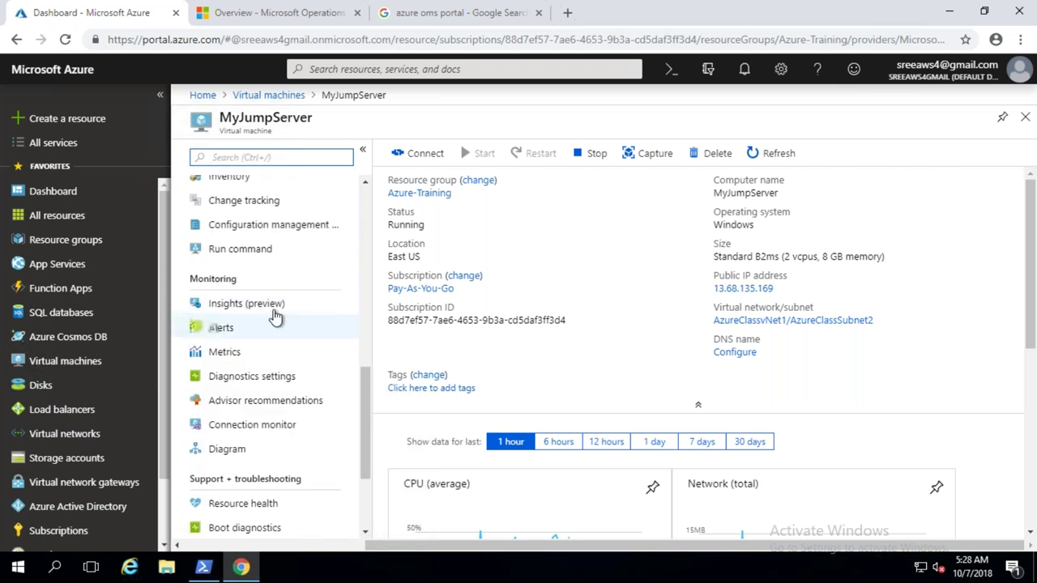
left_click(247, 303)
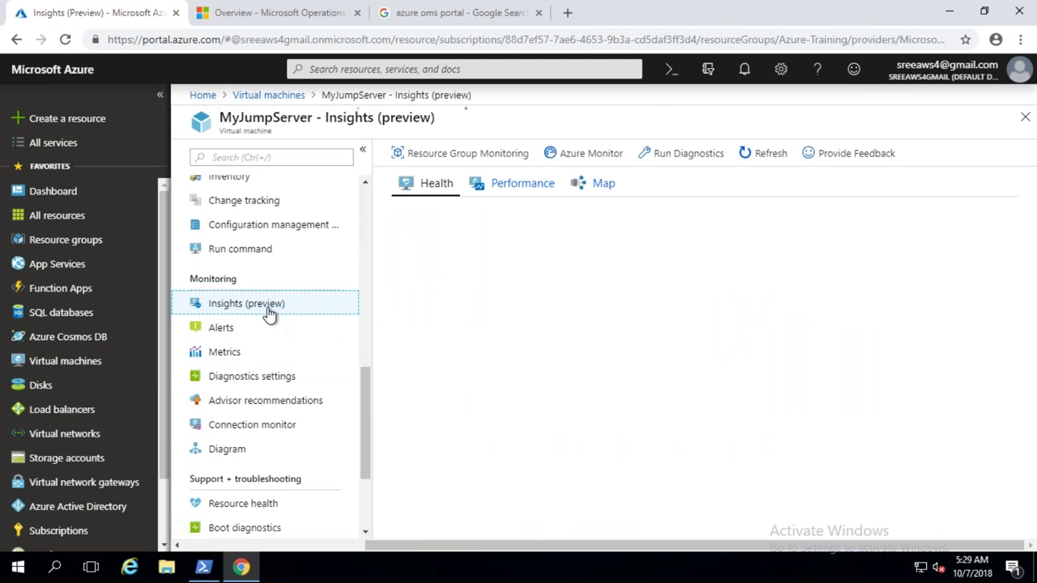
Step: Choose sreeworkspace [eastus] for Insights onboarding without enabling it, then open the VM's Alerts
left_click(549, 317)
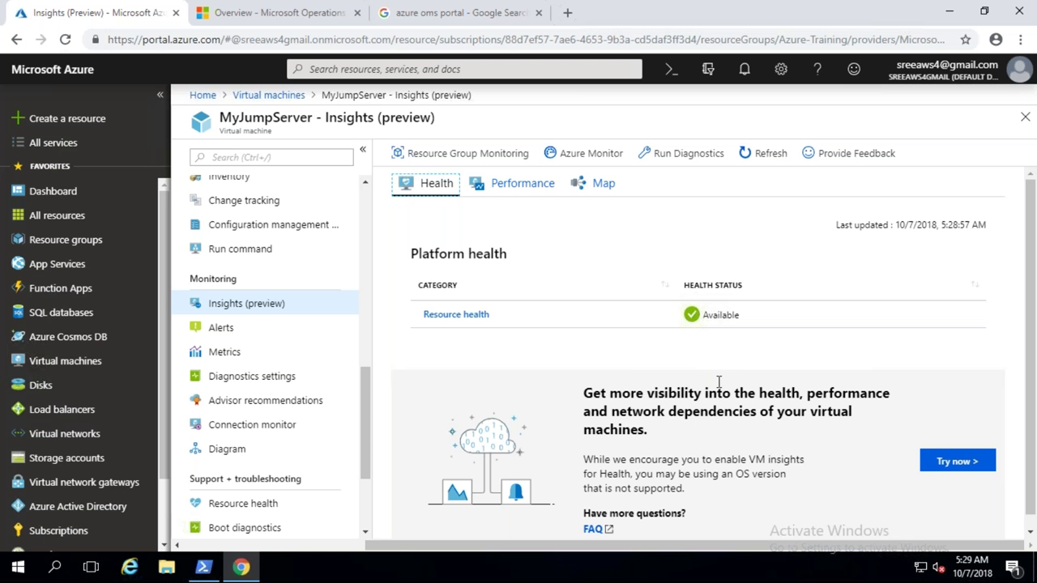
scroll(719, 382, "down", 1)
left_click(944, 450)
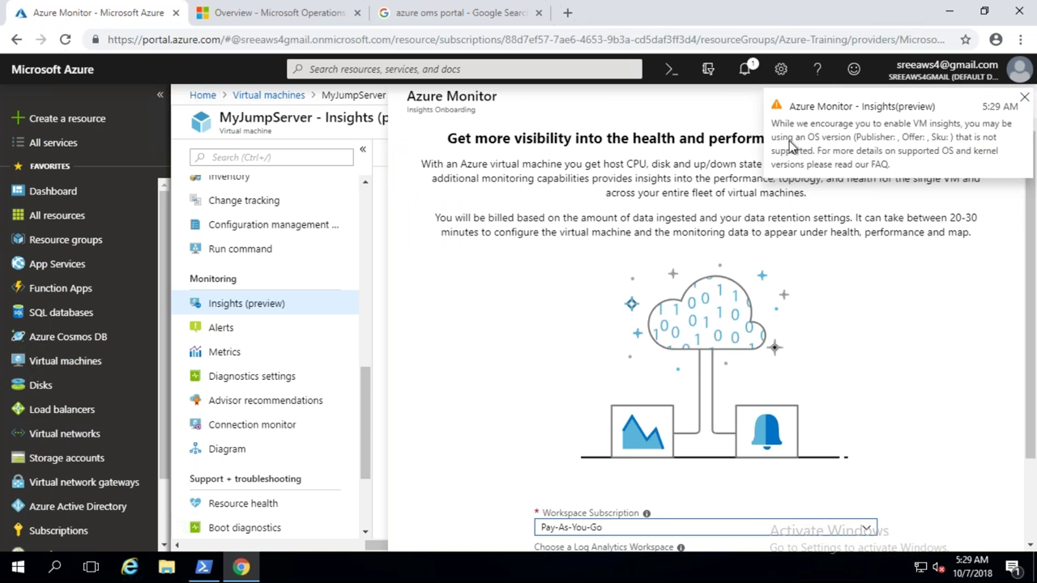
left_click_drag(790, 136, 753, 298)
scroll(753, 297, "down", 3)
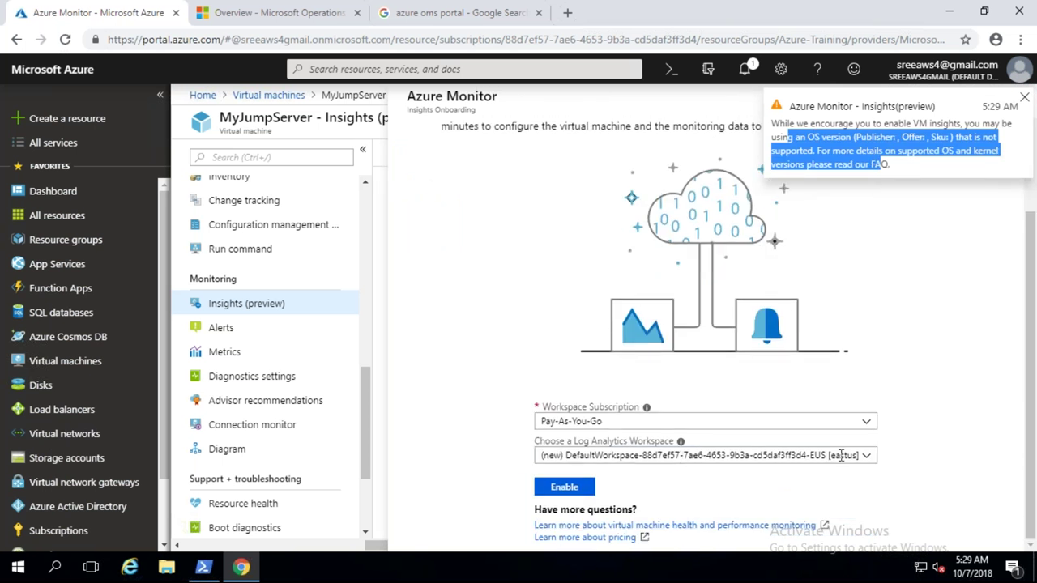
left_click(865, 455)
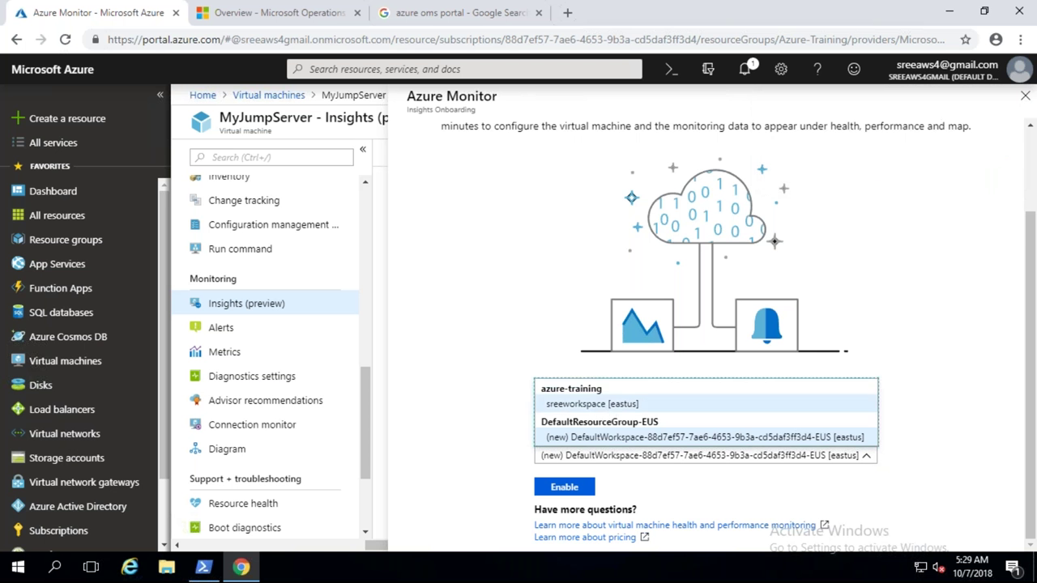
left_click(605, 412)
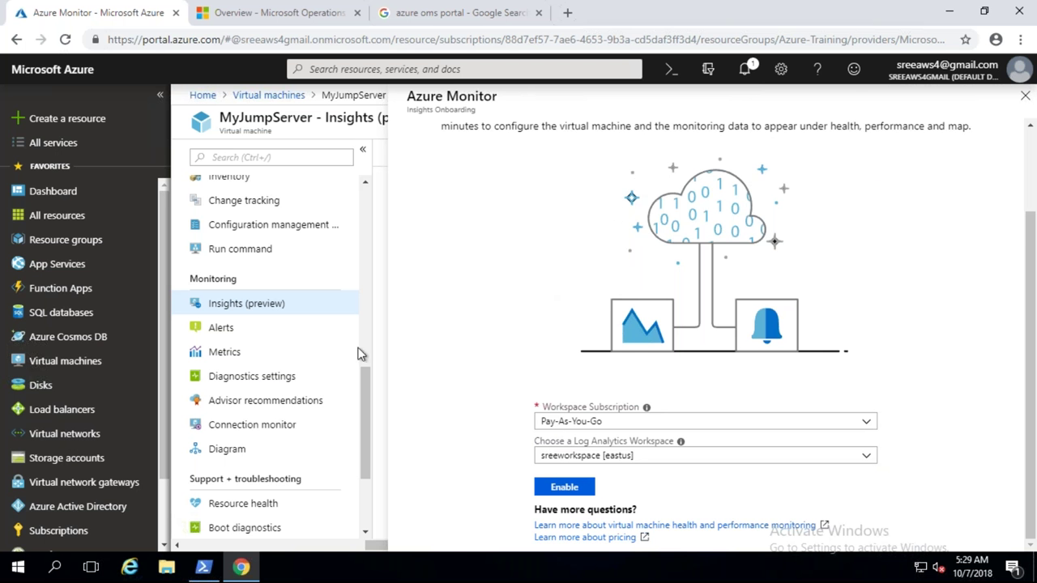
left_click(234, 332)
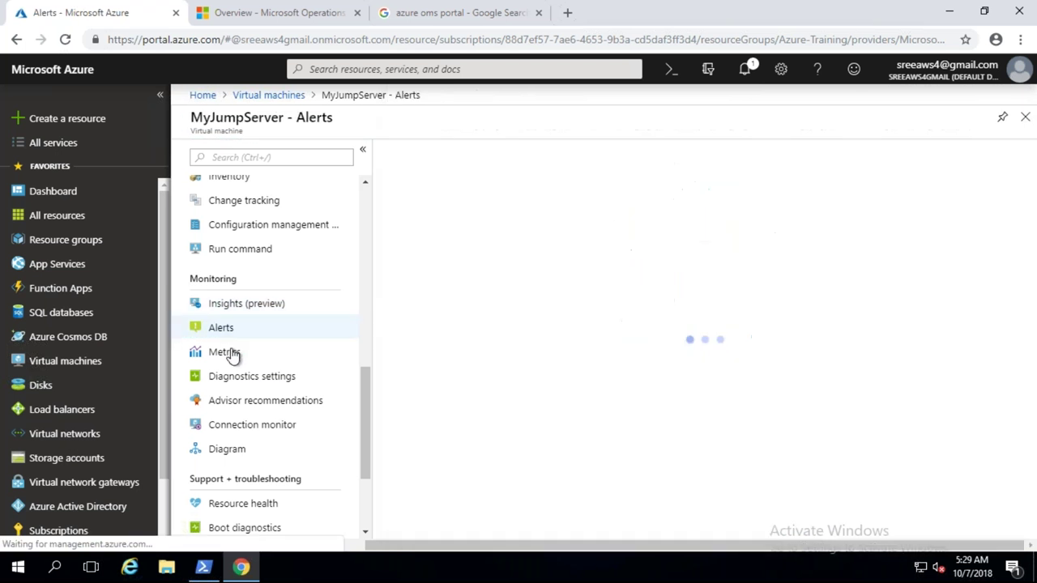
Step: Browse the Metric list for MyJumpServer's new 24-hour chart, then close it without choosing a metric
left_click(228, 354)
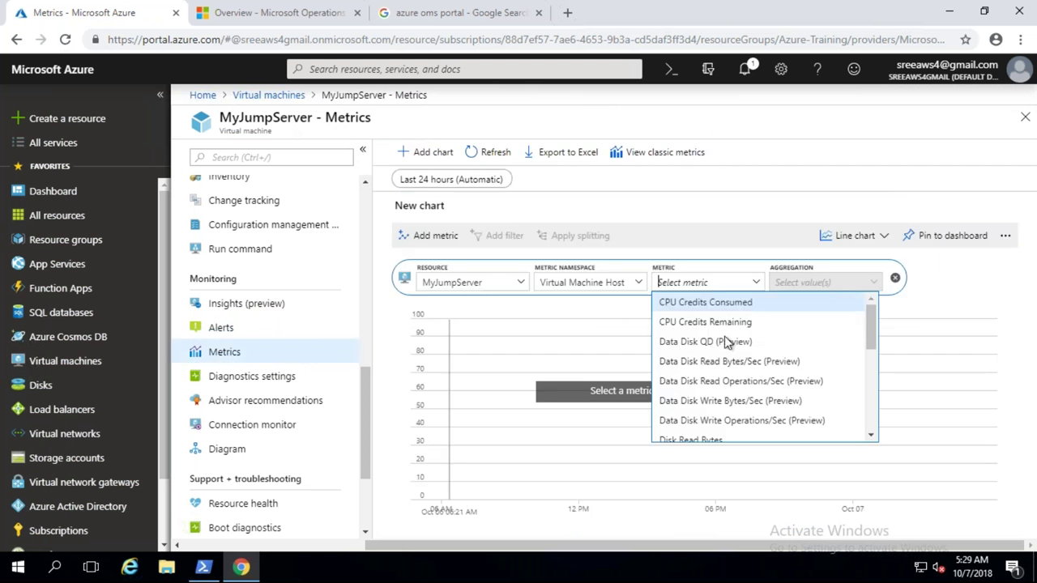
scroll(771, 340, "down", 2)
scroll(770, 340, "down", 2)
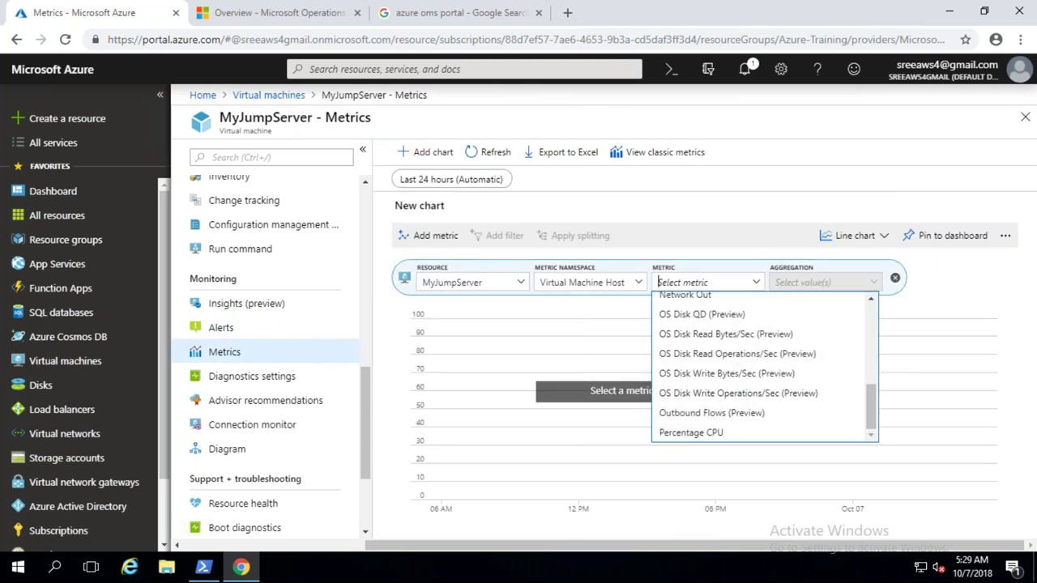
scroll(770, 340, "up", 3)
scroll(765, 369, "up", 2)
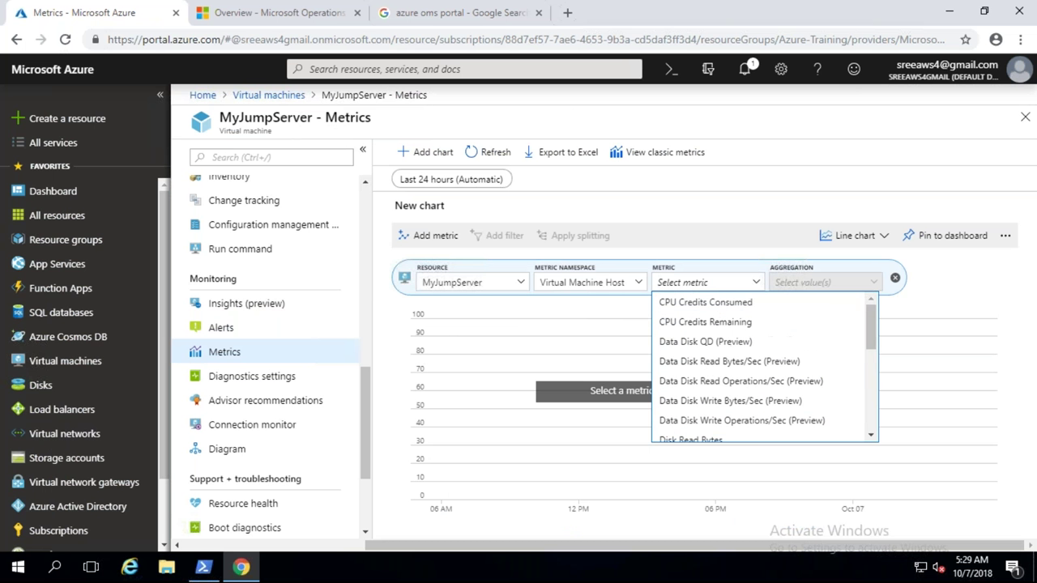
left_click(733, 223)
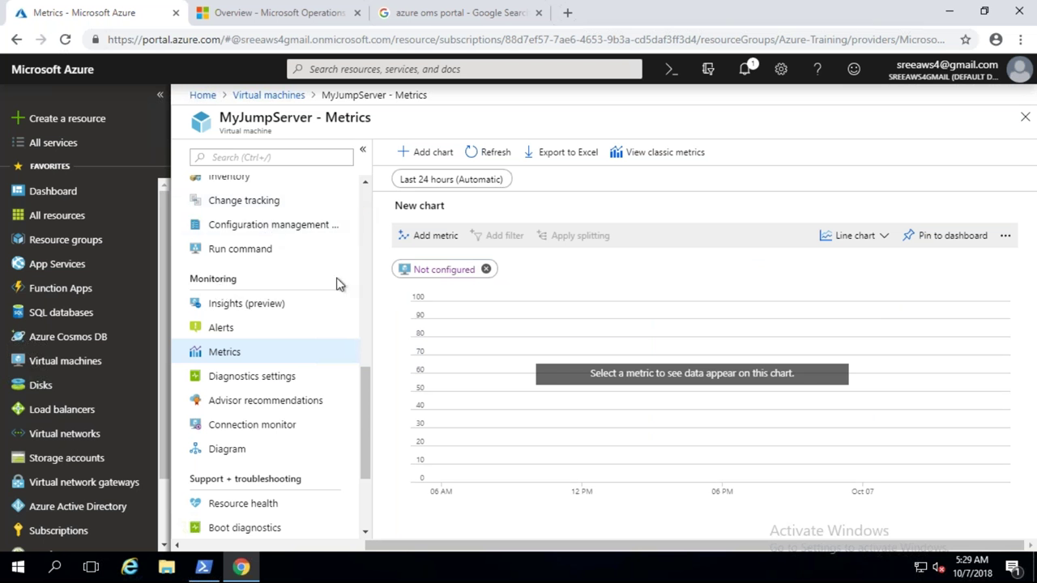
scroll(336, 290, "down", 3)
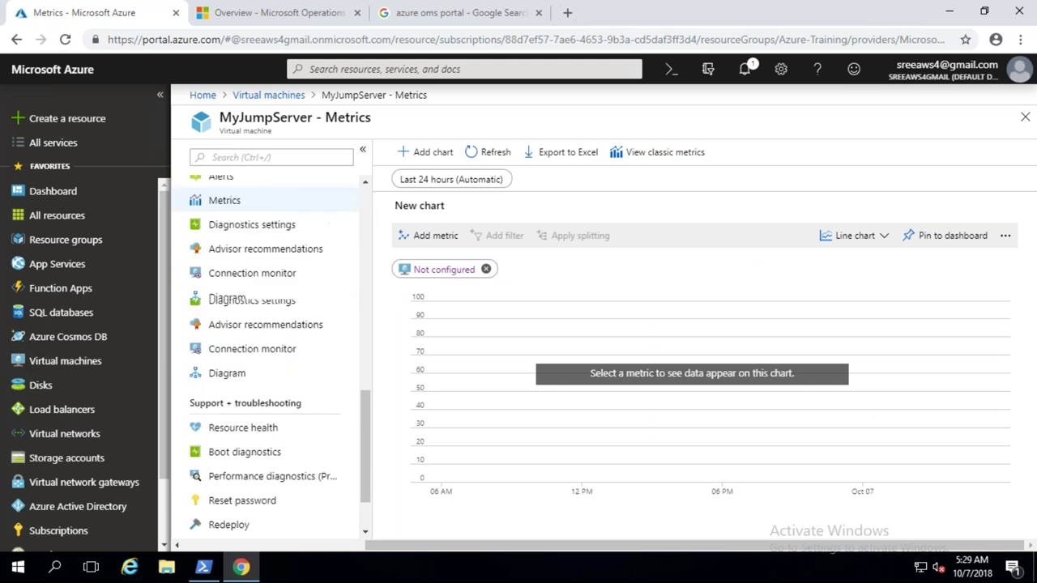
scroll(243, 379, "up", 3)
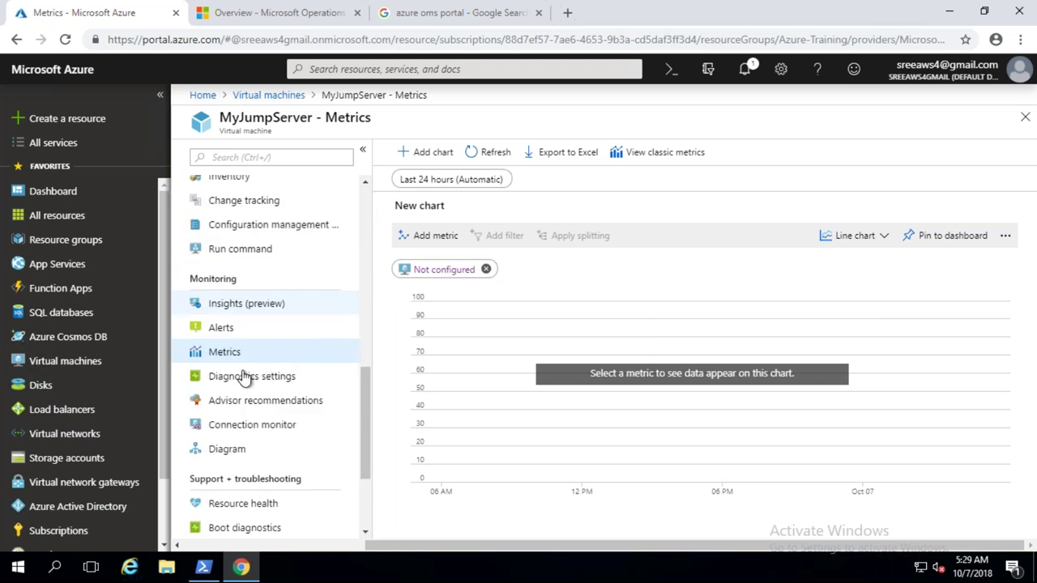
Step: Enable guest-level monitoring for MyJumpServer from its Diagnostics settings page
left_click(239, 384)
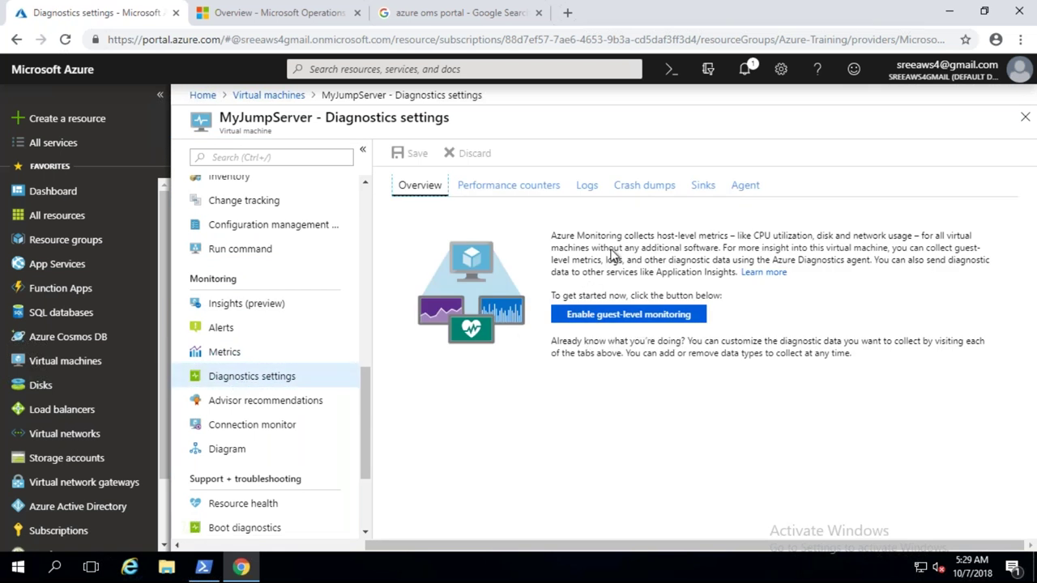
left_click(683, 236)
left_click_drag(682, 237, 823, 261)
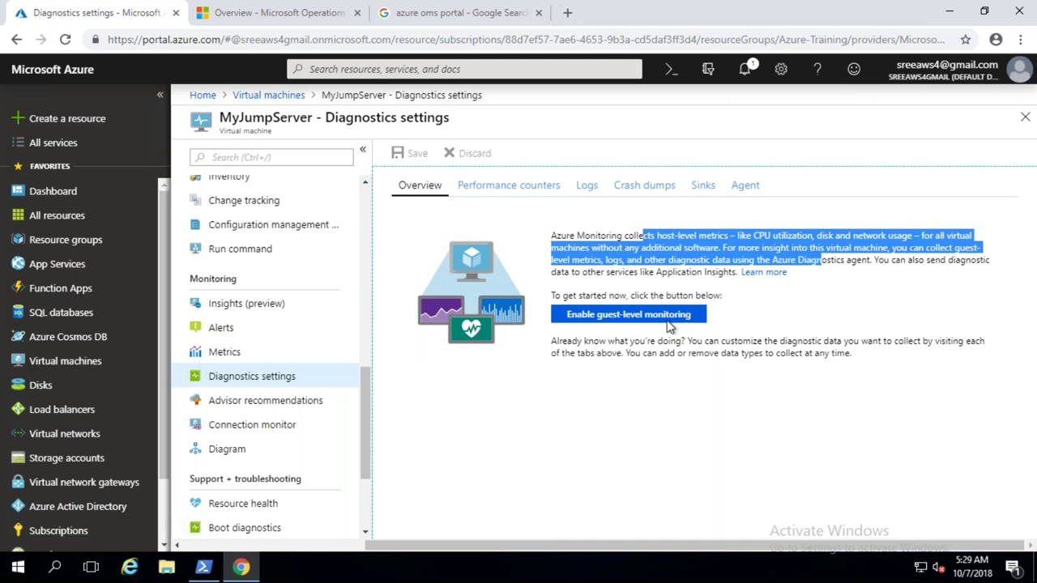
left_click(662, 324)
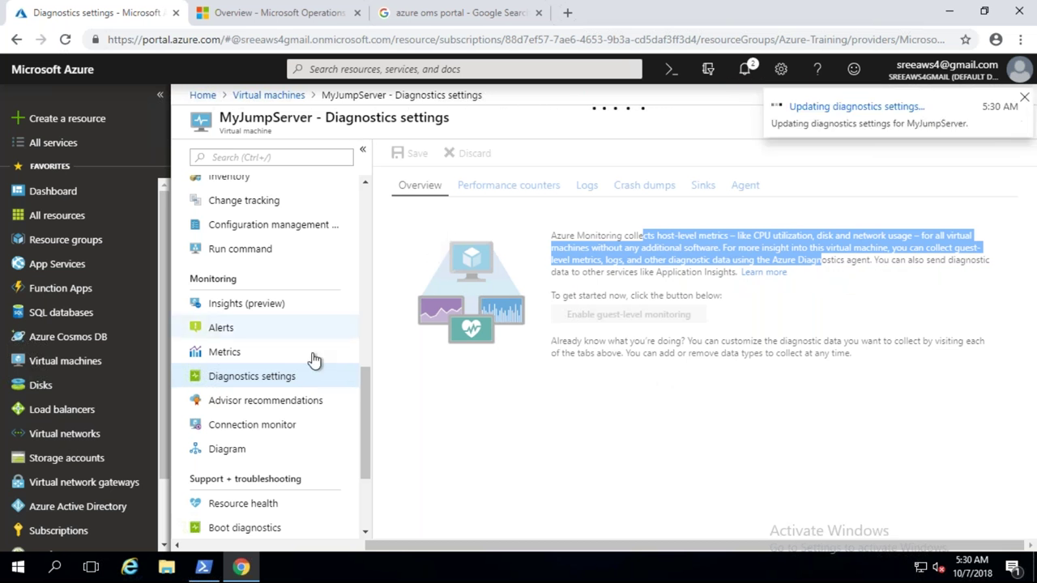
Step: Check the Security Center recommendations, then return to MyJumpServer's four high-impact Advisor recommendations
left_click(312, 414)
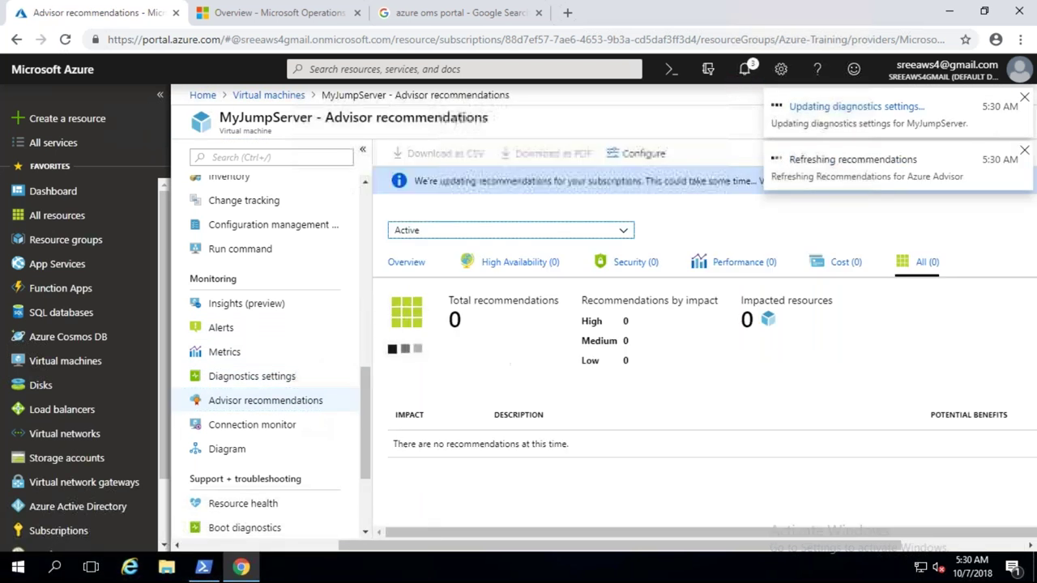
scroll(299, 356, "down", 2)
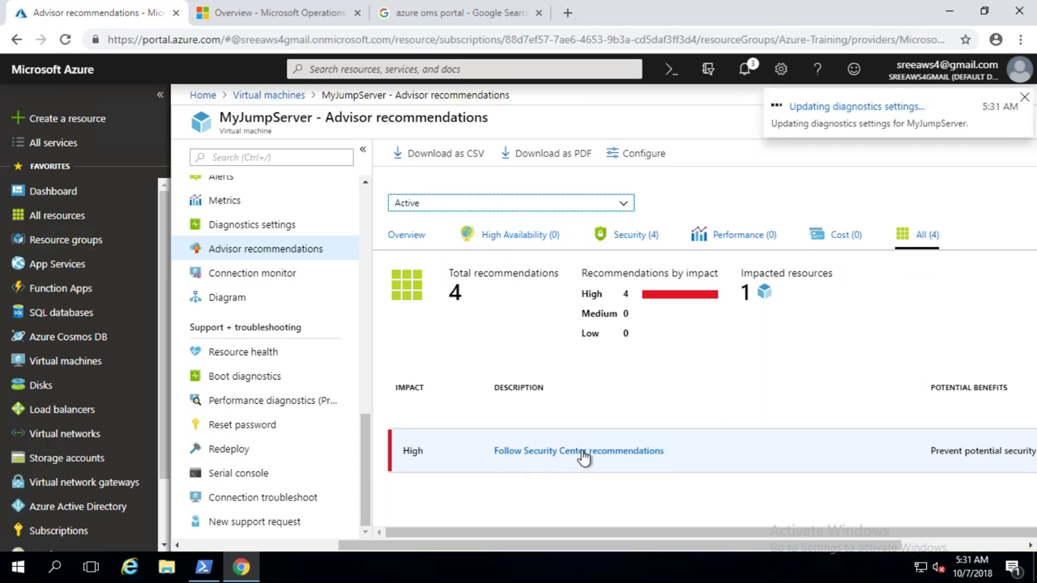
left_click(584, 456)
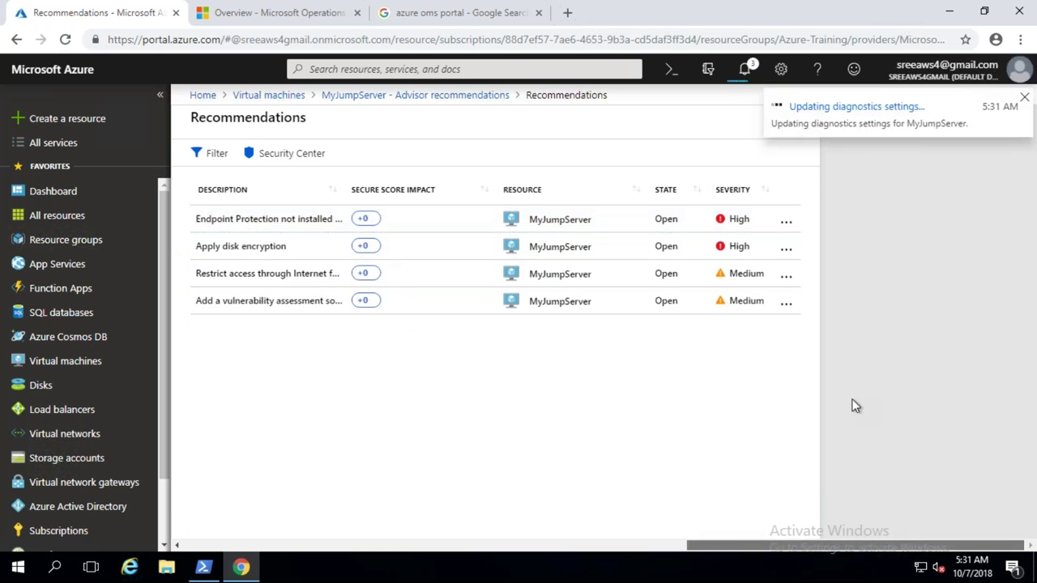
left_click(1024, 98)
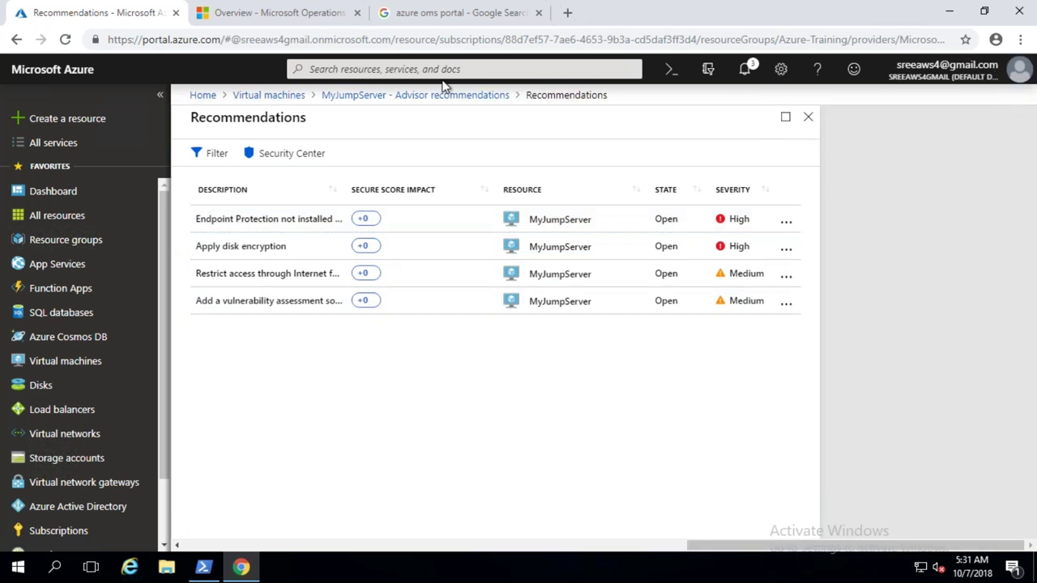
left_click(465, 97)
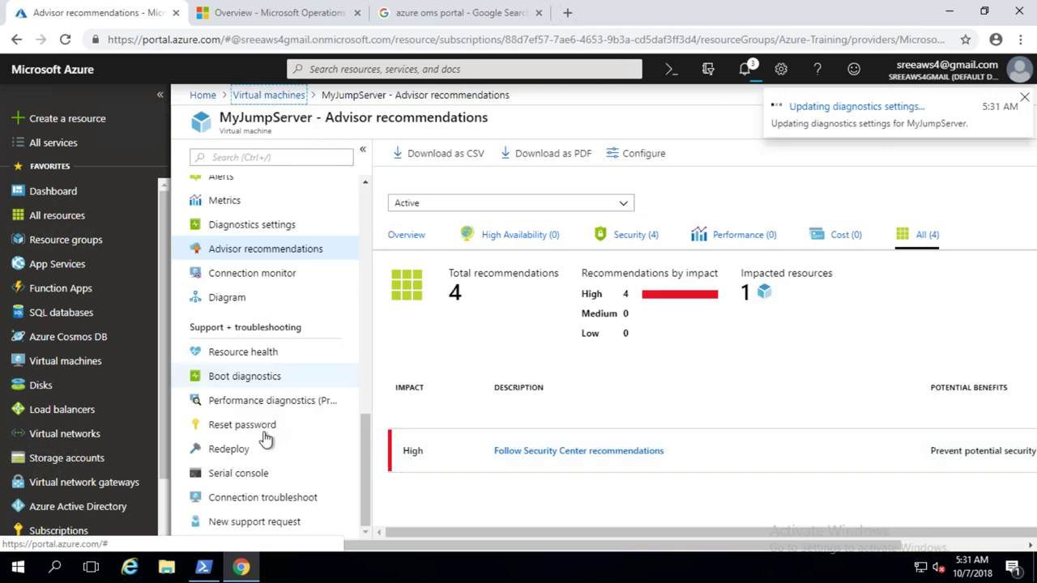
Step: View MyJumpServer's Redeploy page, then switch to the Reset password page
left_click(229, 449)
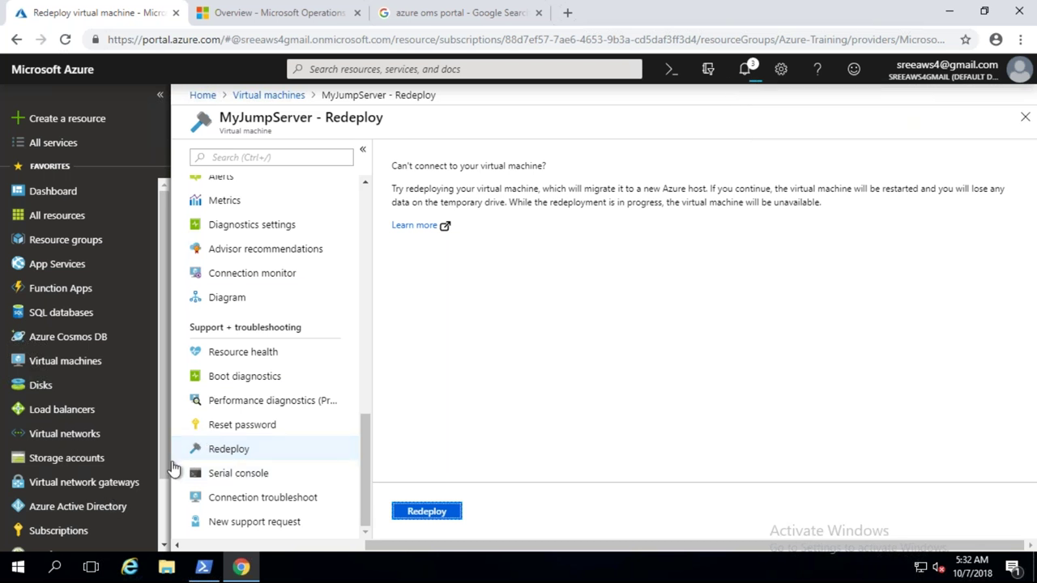
key("Up")
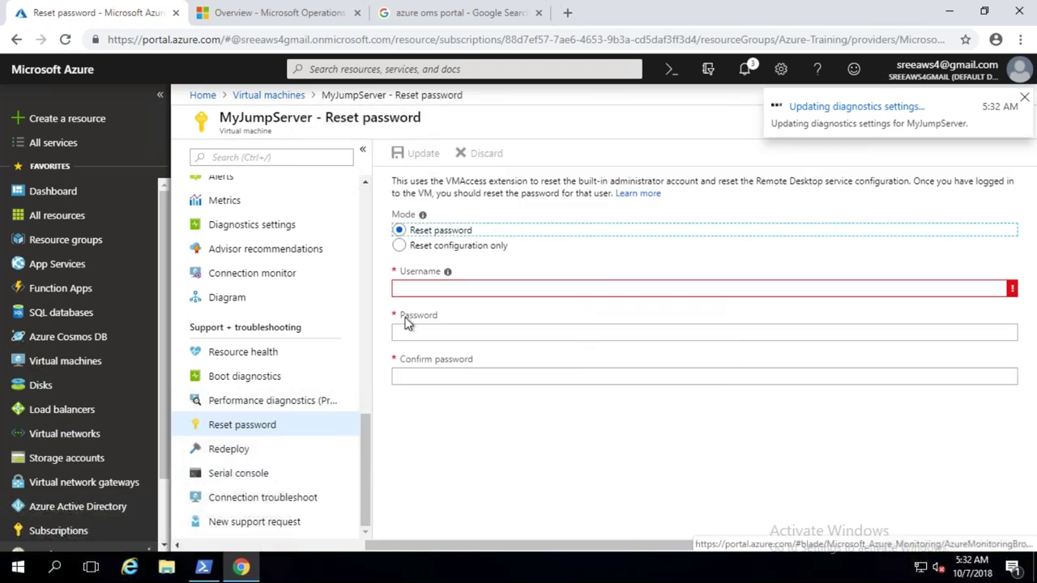
Step: Leave the Username field empty and go to MyJumpServer's Serial console
key("Tab")
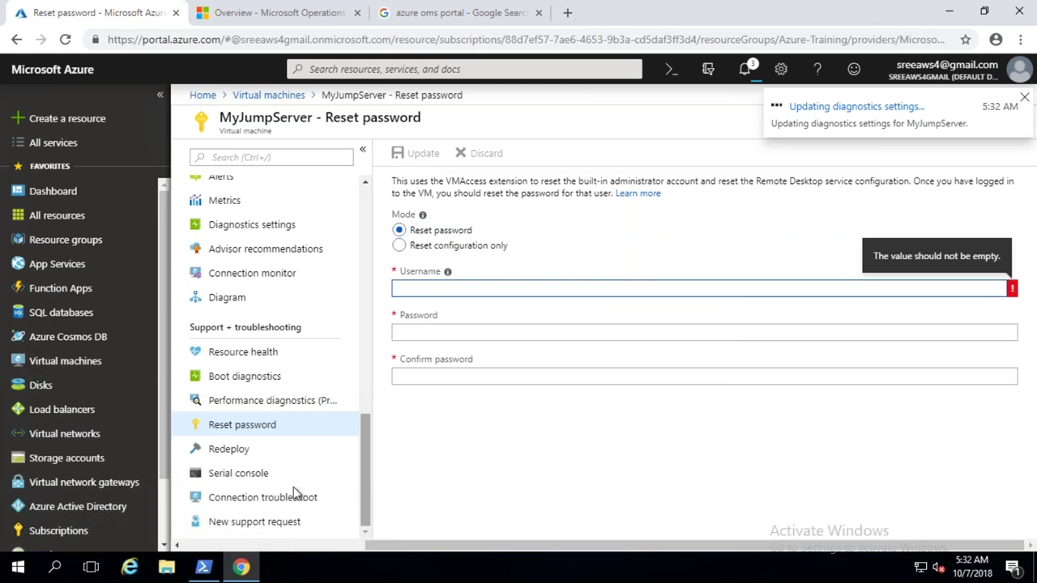
left_click(238, 474)
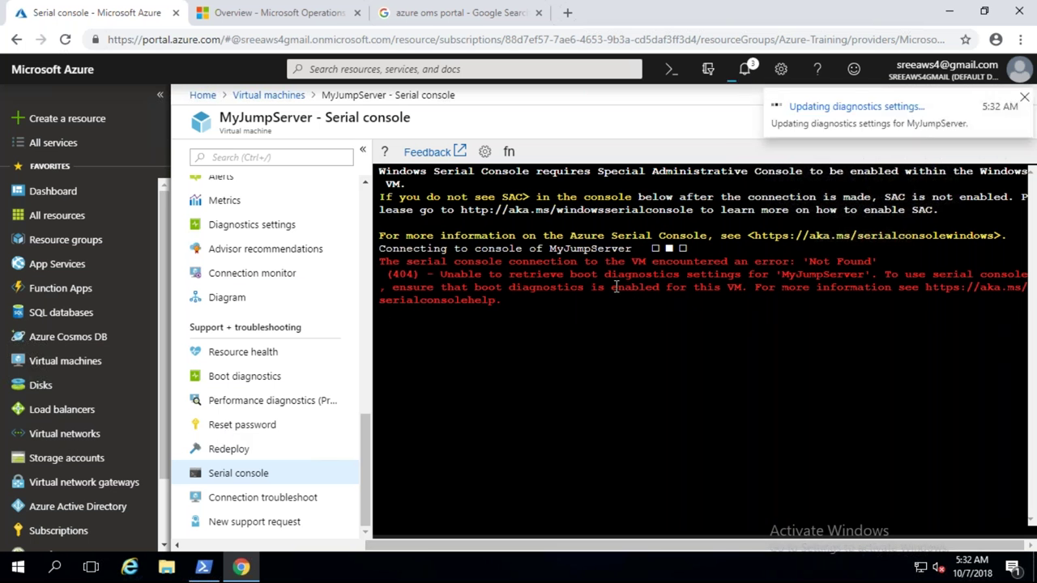
Step: Read the Serial console's 404 error saying boot diagnostics must be enabled
left_click_drag(481, 287, 706, 289)
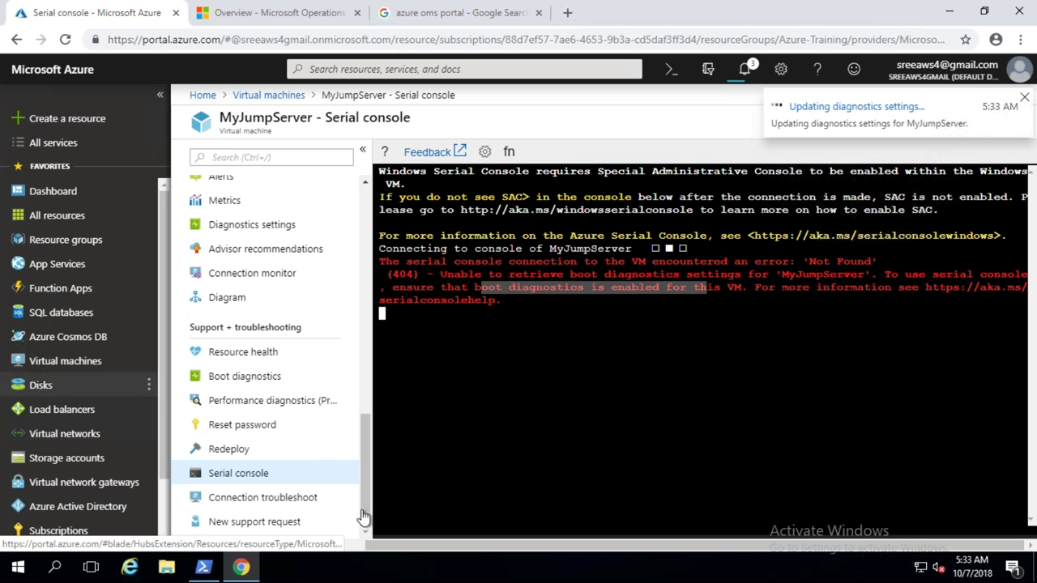
left_click_drag(363, 516, 366, 496)
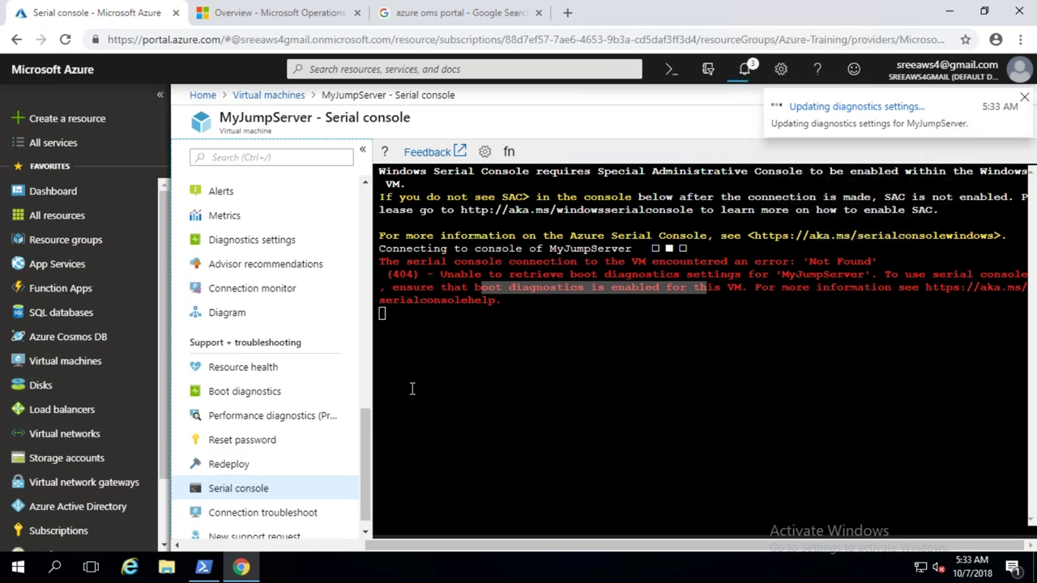
left_click(412, 389)
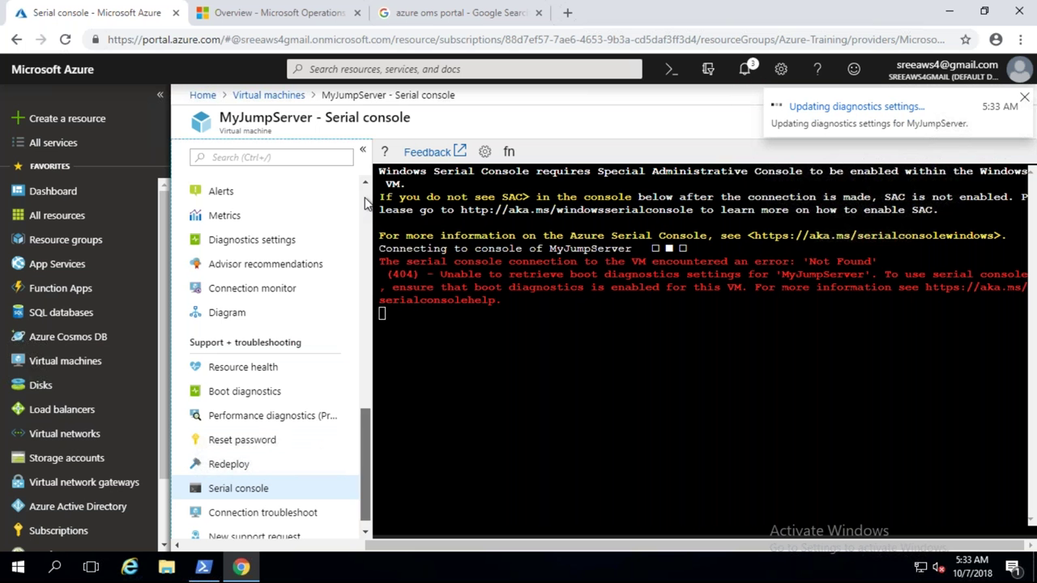
scroll(366, 203, "up", 2)
scroll(366, 204, "up", 6)
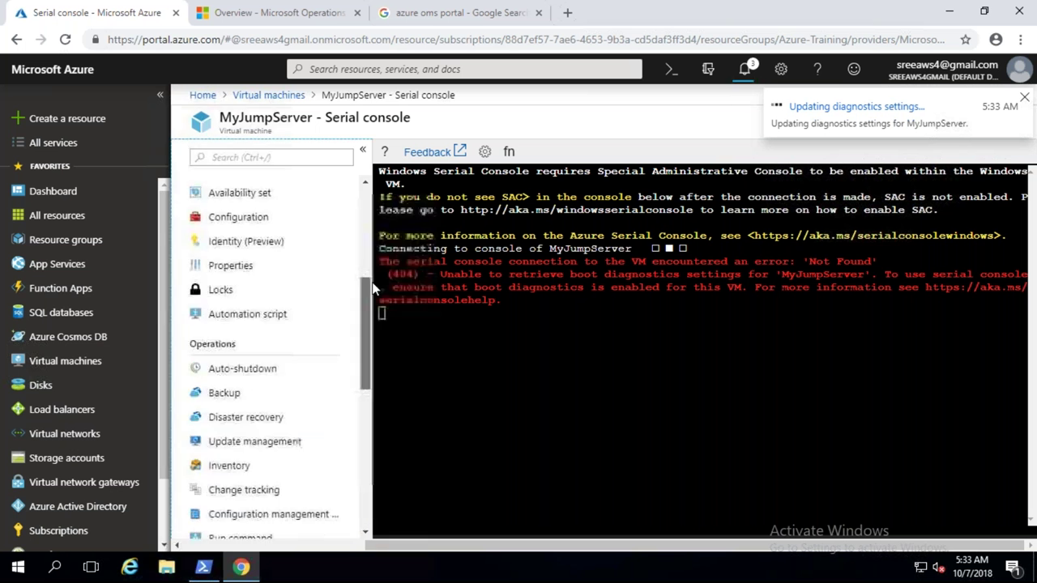
scroll(374, 288, "up", 6)
scroll(254, 362, "down", 6)
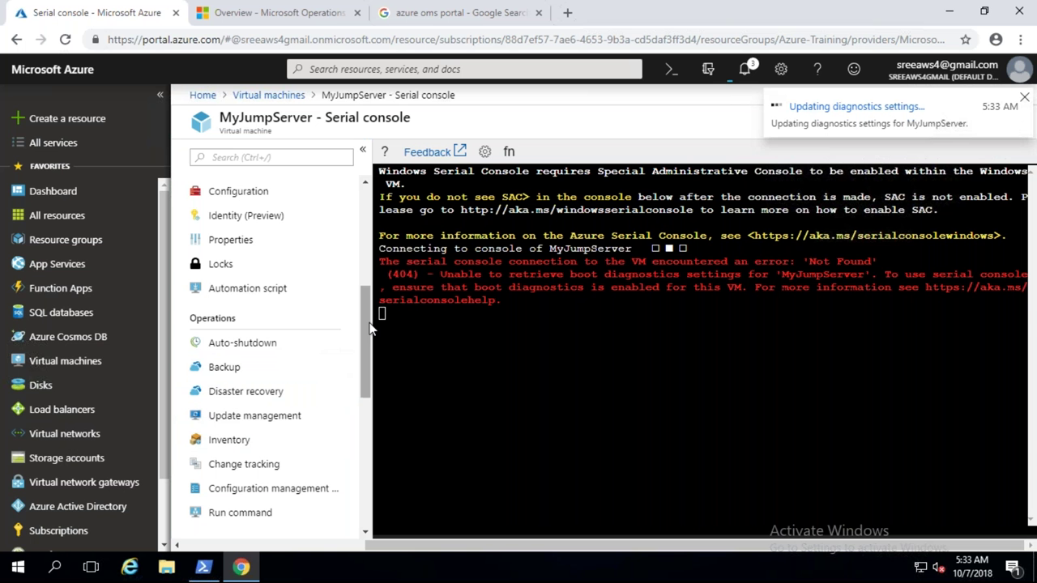
left_click(363, 518)
left_click(366, 533)
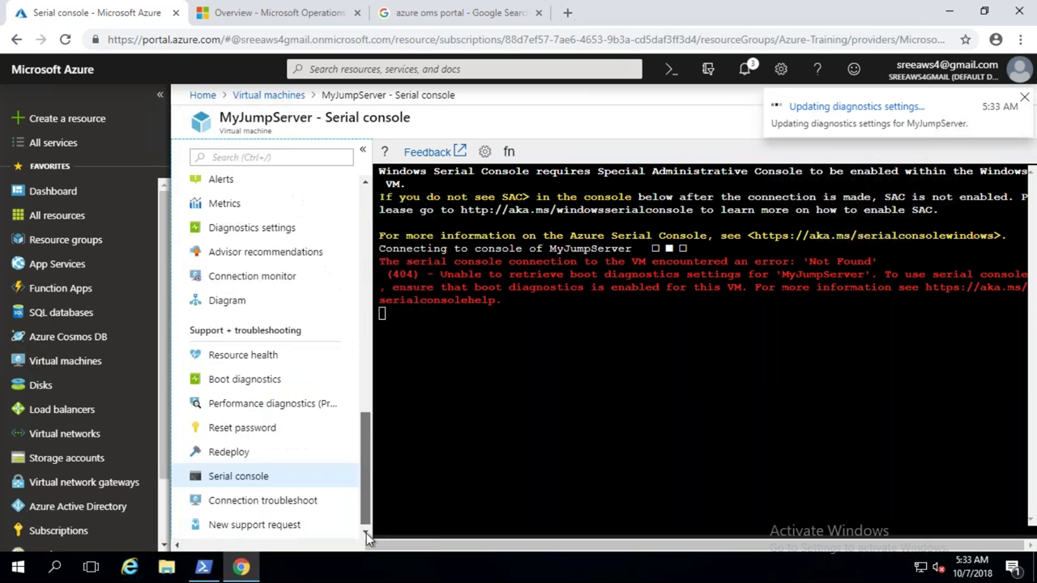
left_click(366, 533)
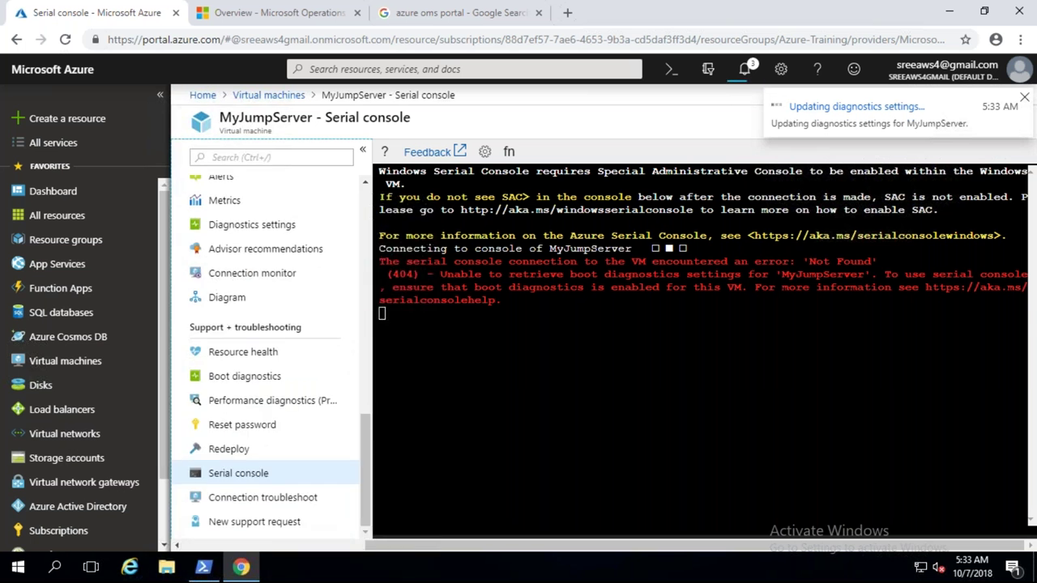
Step: Review the Connection troubleshoot form with MyJumpServer as source and destination, and select the source Port field
left_click(311, 504)
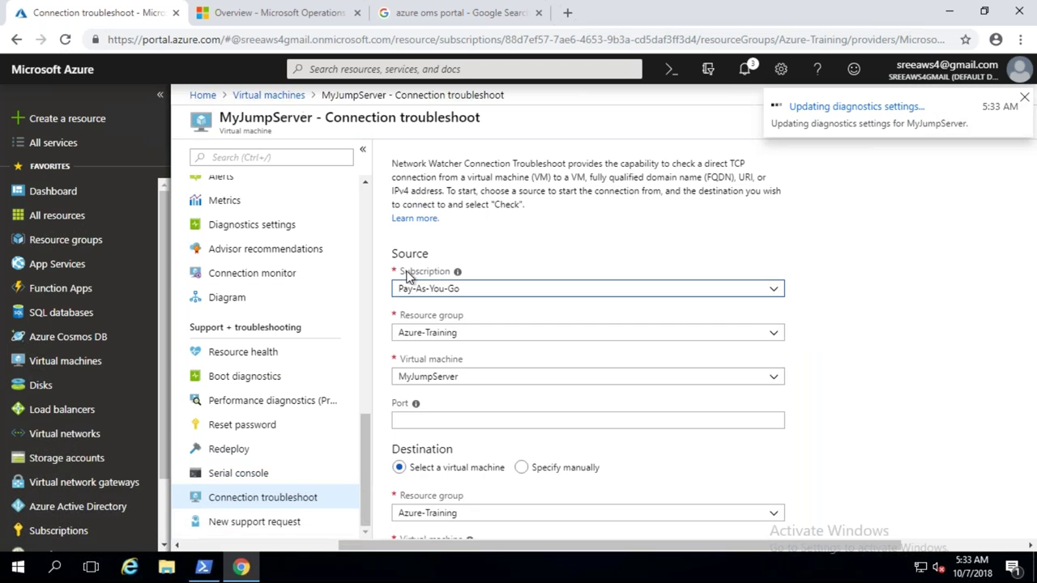
left_click_drag(430, 164, 541, 212)
left_click(542, 212)
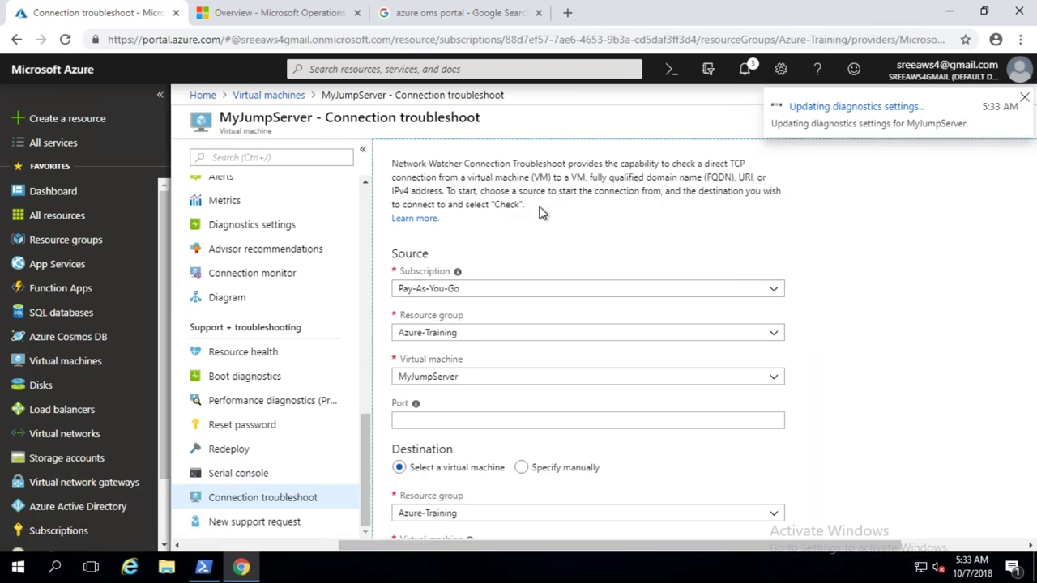
scroll(542, 213, "down", 1)
scroll(445, 416, "down", 2)
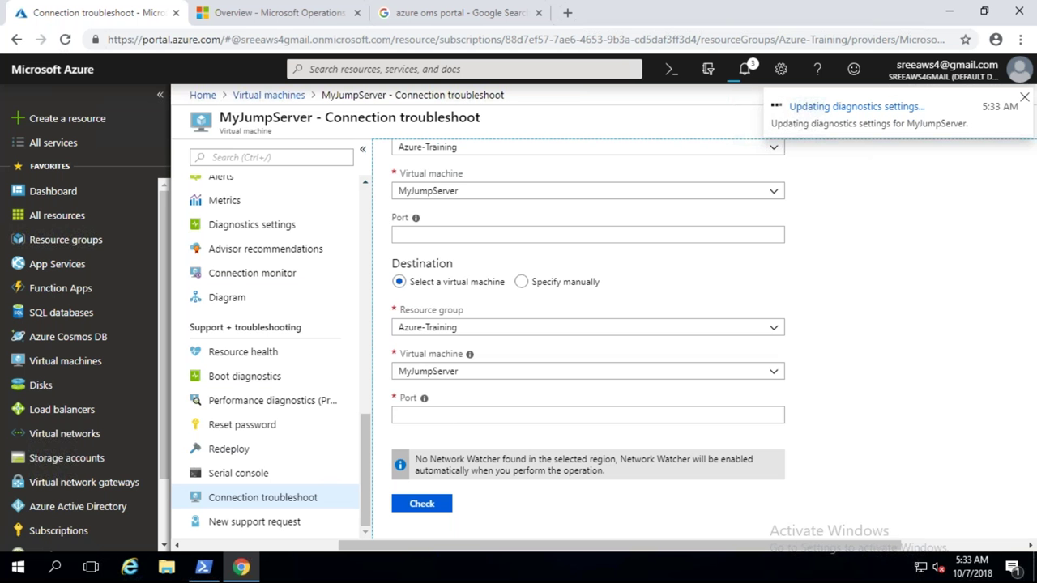
mouse_move(424, 398)
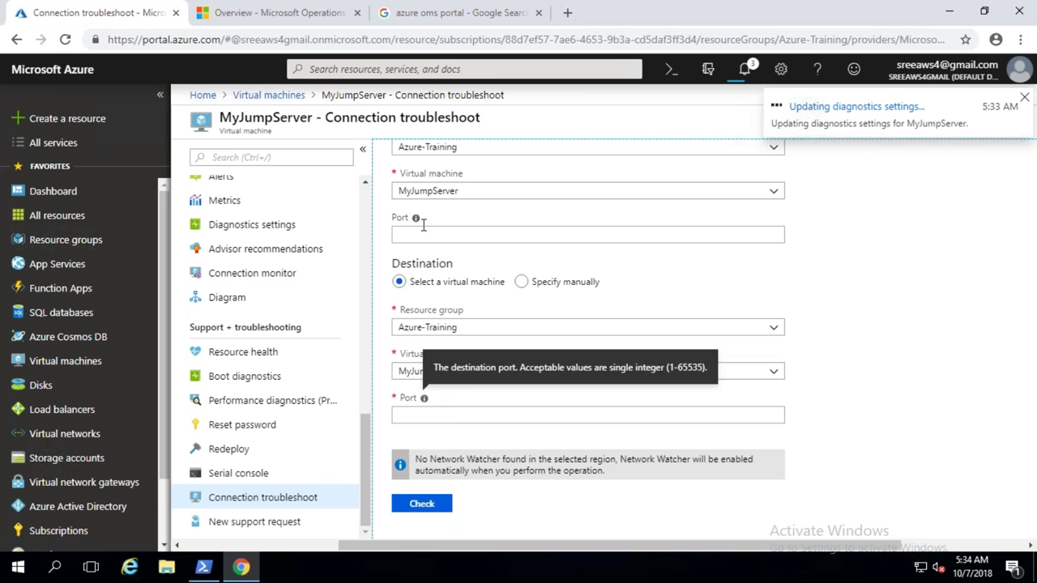
left_click(587, 234)
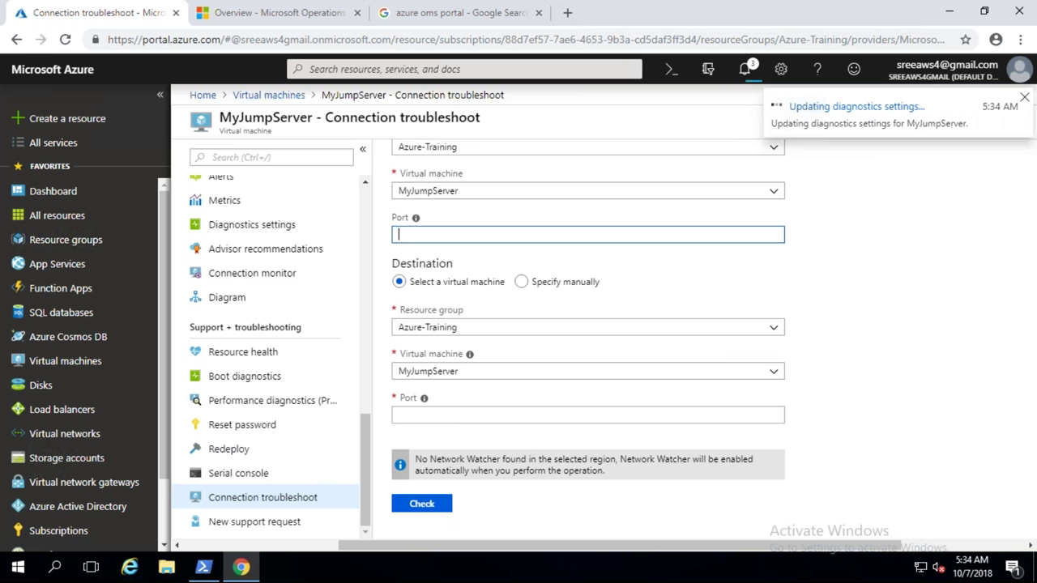
scroll(518, 354, "up", 3)
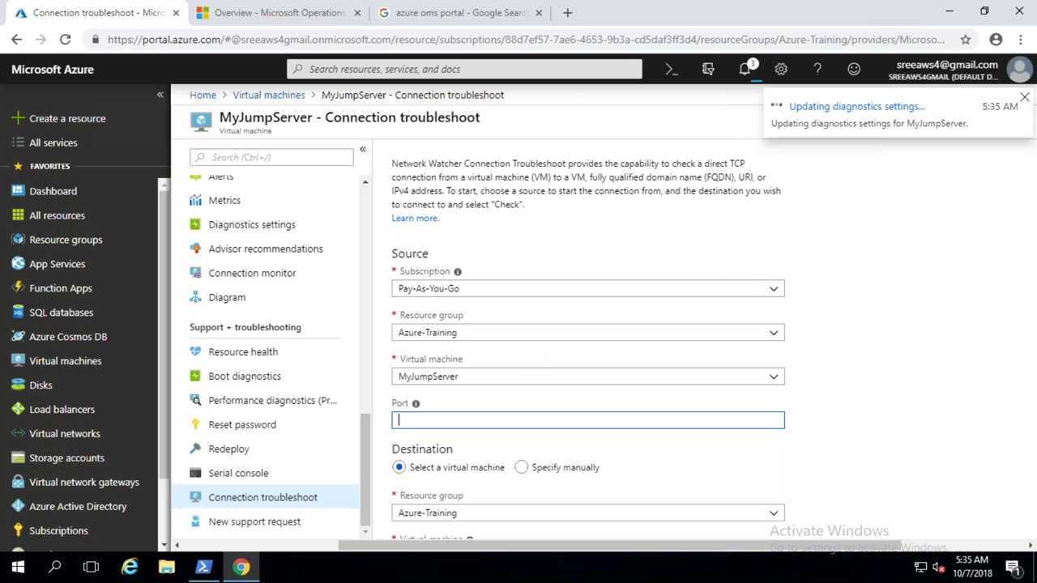
Step: Dismiss the diagnostics notification, close Connection troubleshoot, and bring up the DevOpsGateway overview
left_click(1025, 99)
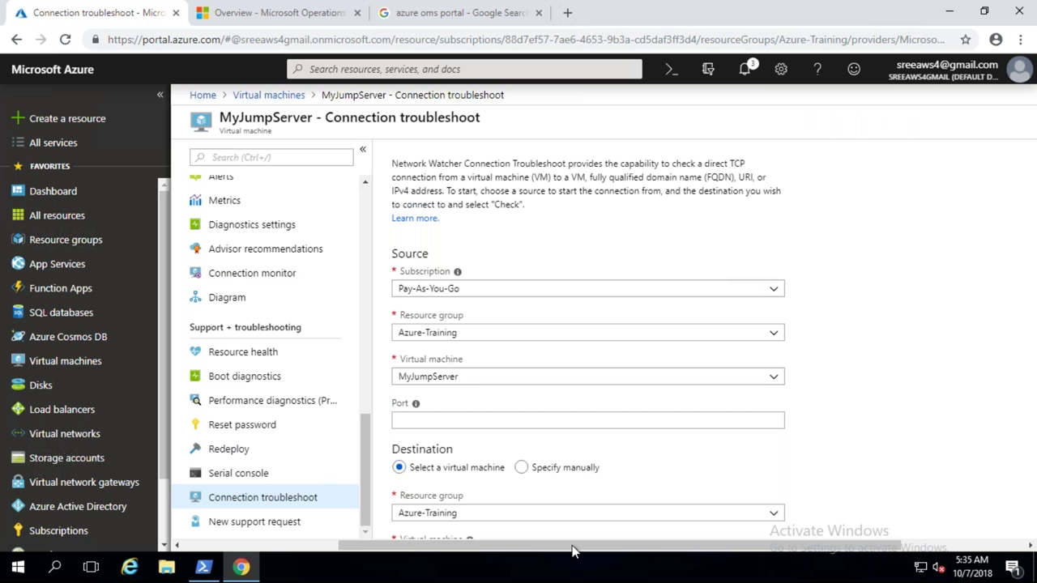
left_click_drag(572, 550, 574, 551)
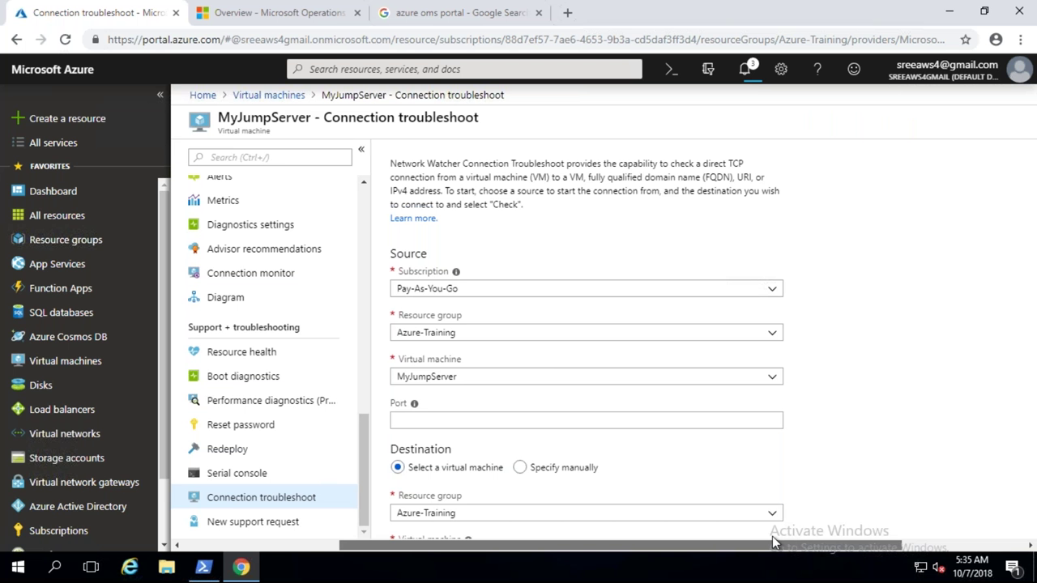
left_click_drag(772, 537, 1031, 194)
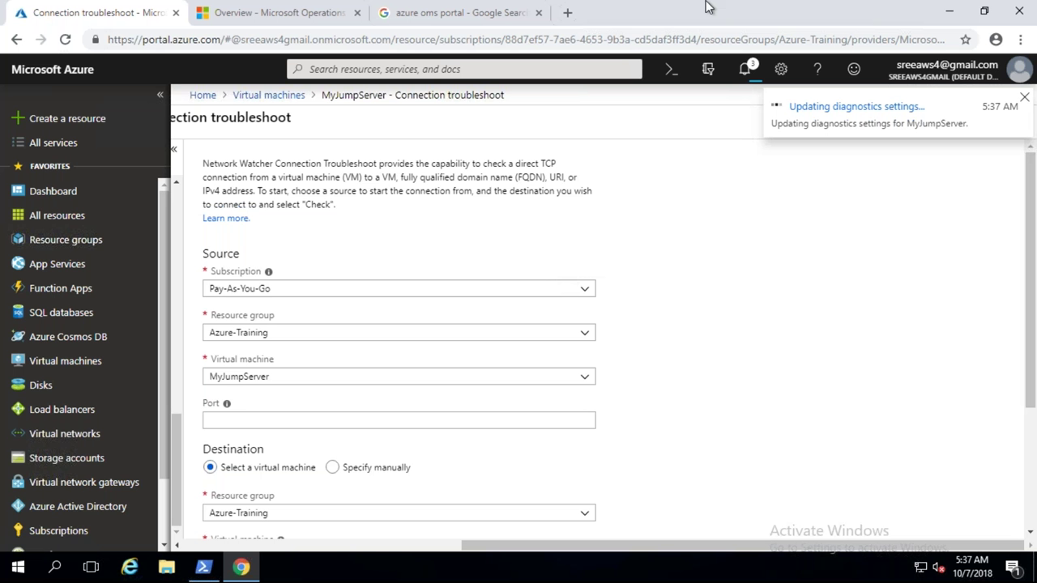
left_click(1024, 98)
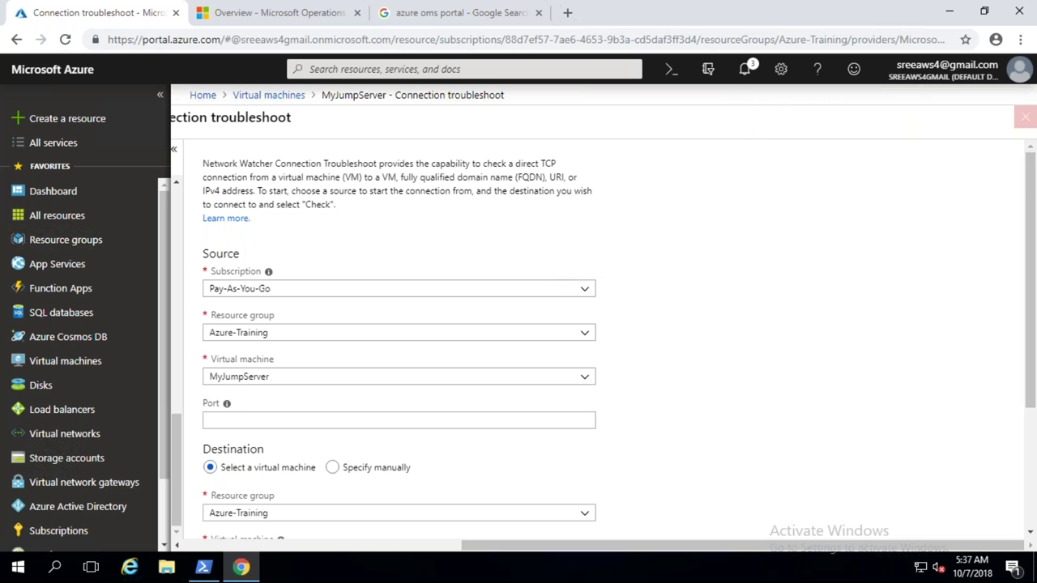
left_click(1025, 117)
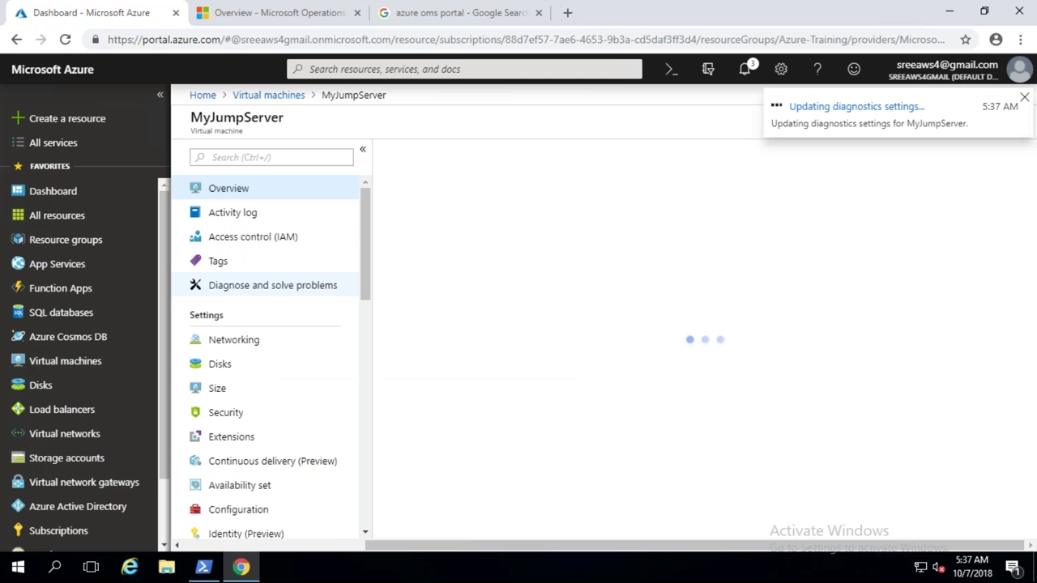
scroll(369, 302, "down", 7)
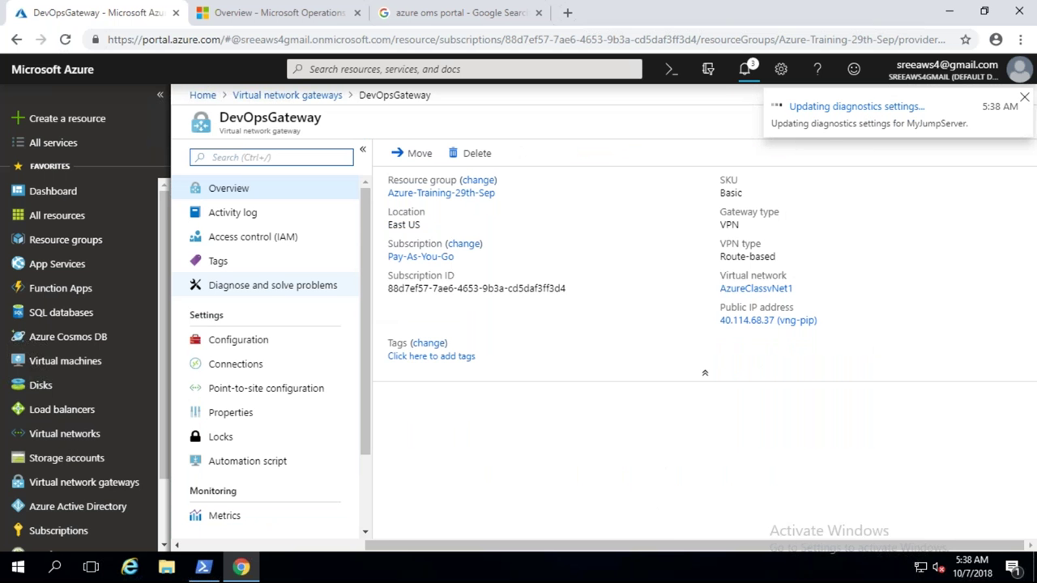
Step: Look at DevOpsGateway's Point-to-site configuration, then view its empty Connections list
left_click(262, 390)
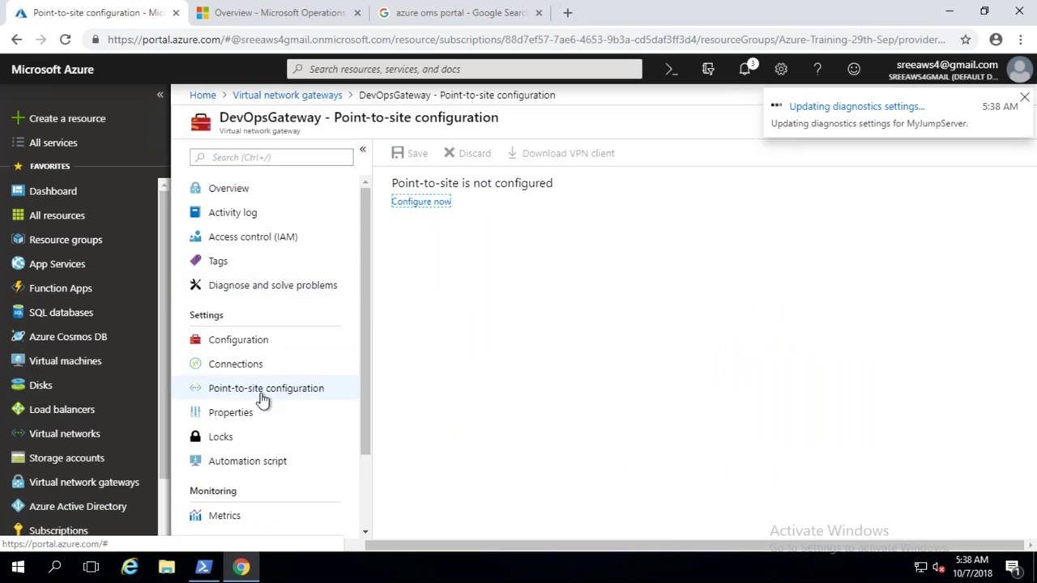
key("Return")
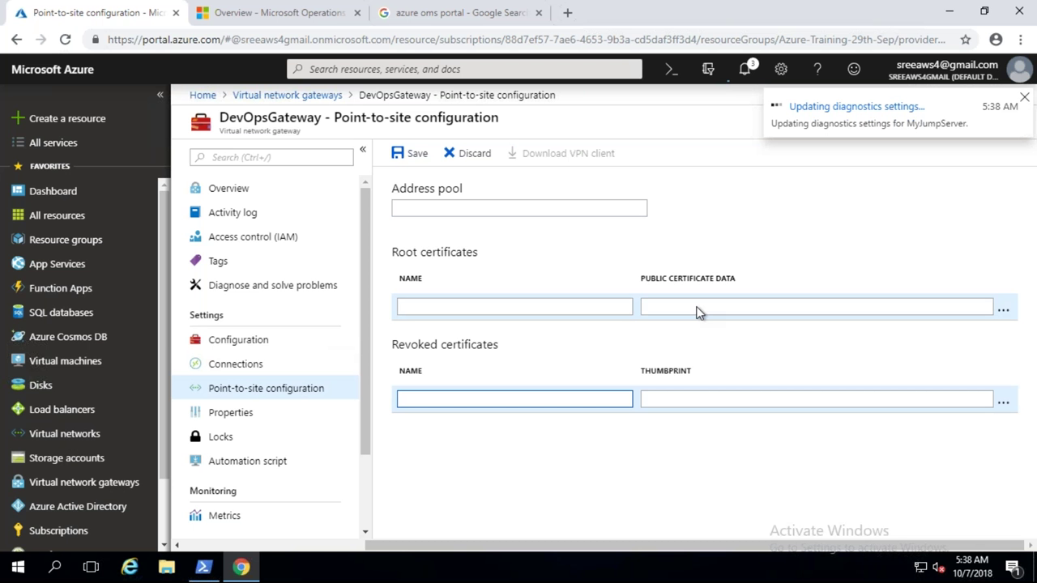
left_click(236, 364)
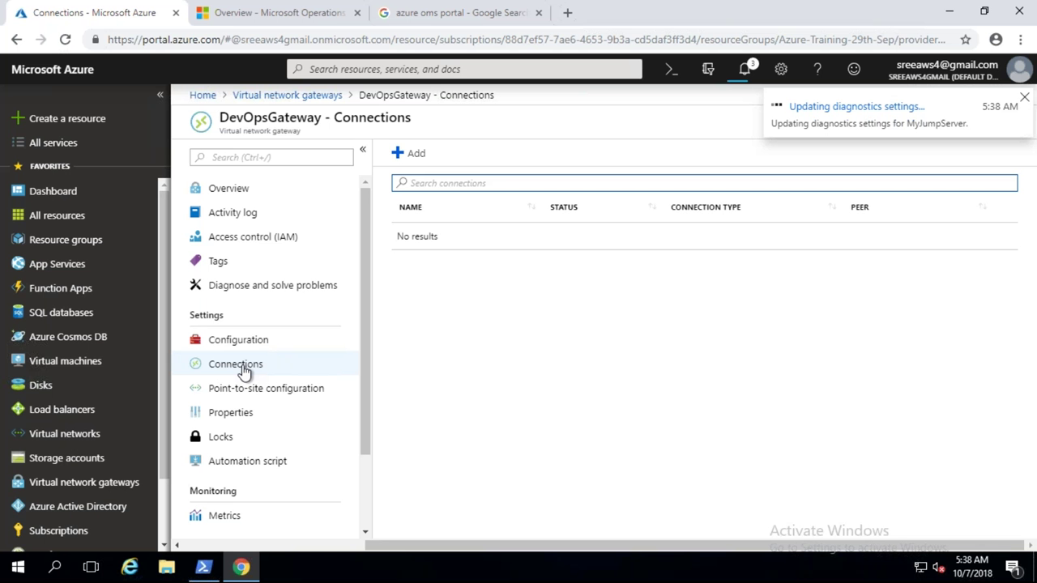
Step: Add an ExpressRoute-type connection to DevOpsGateway and look for a circuit, finding none available
left_click(409, 153)
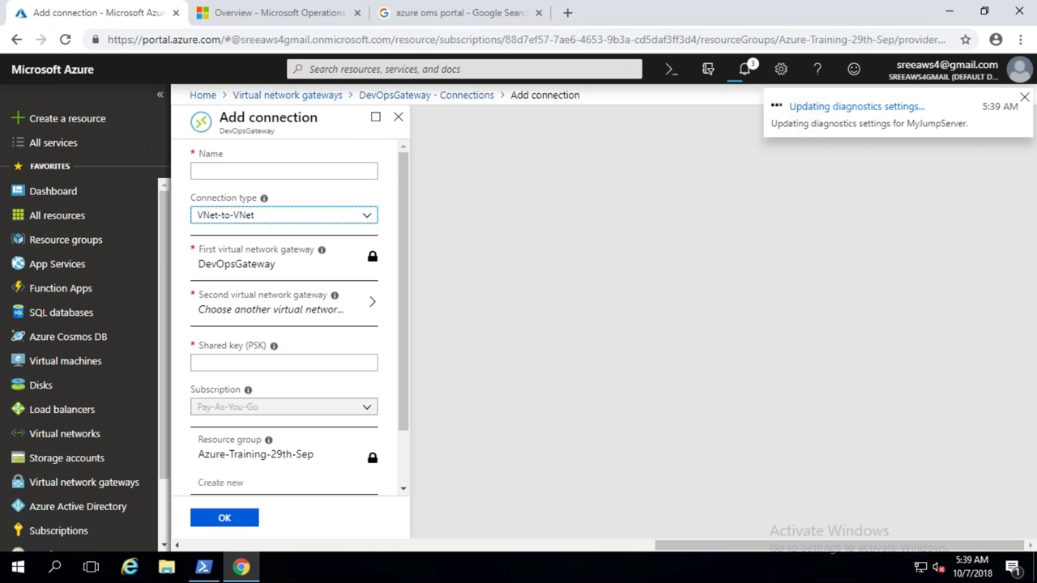
left_click(257, 216)
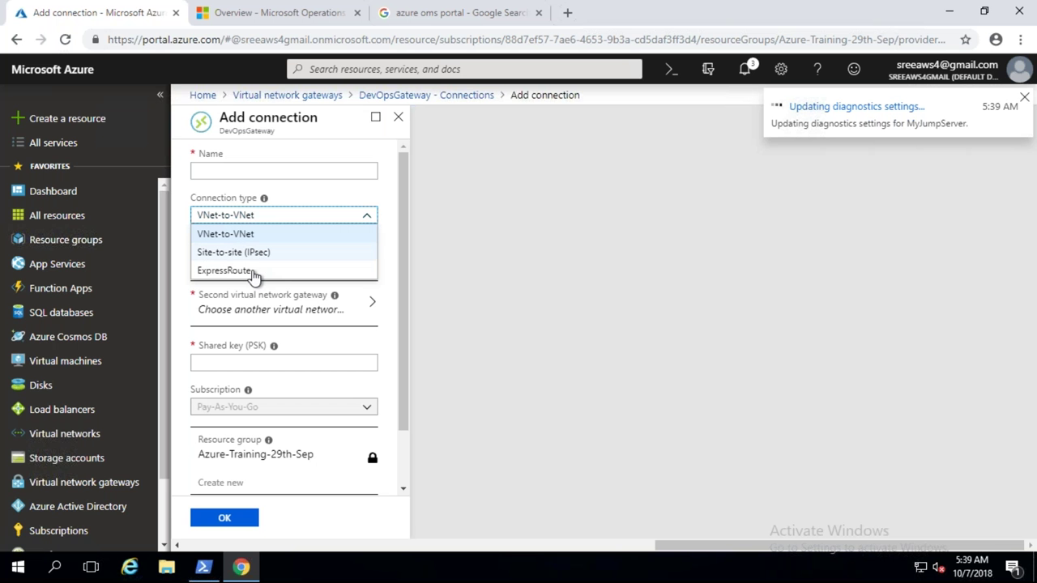
left_click(254, 273)
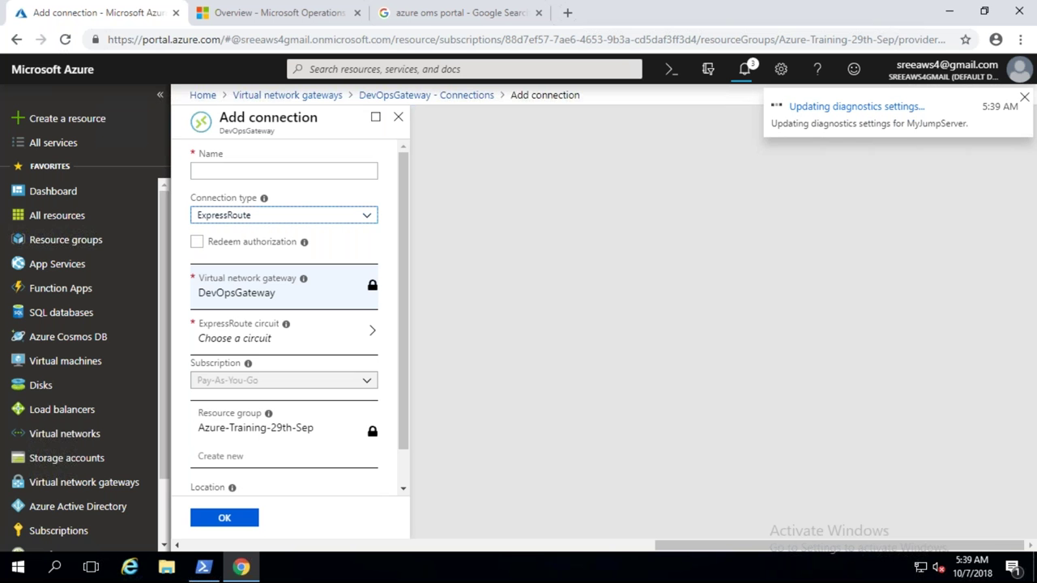
left_click(248, 344)
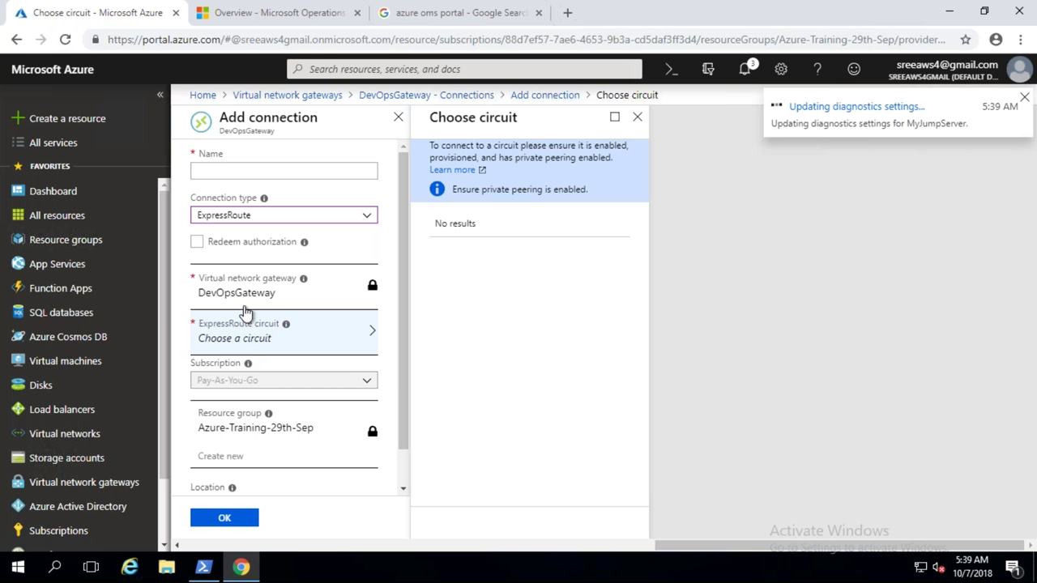
Step: Change the Add connection type from ExpressRoute to Site-to-site (IPsec)
left_click(272, 217)
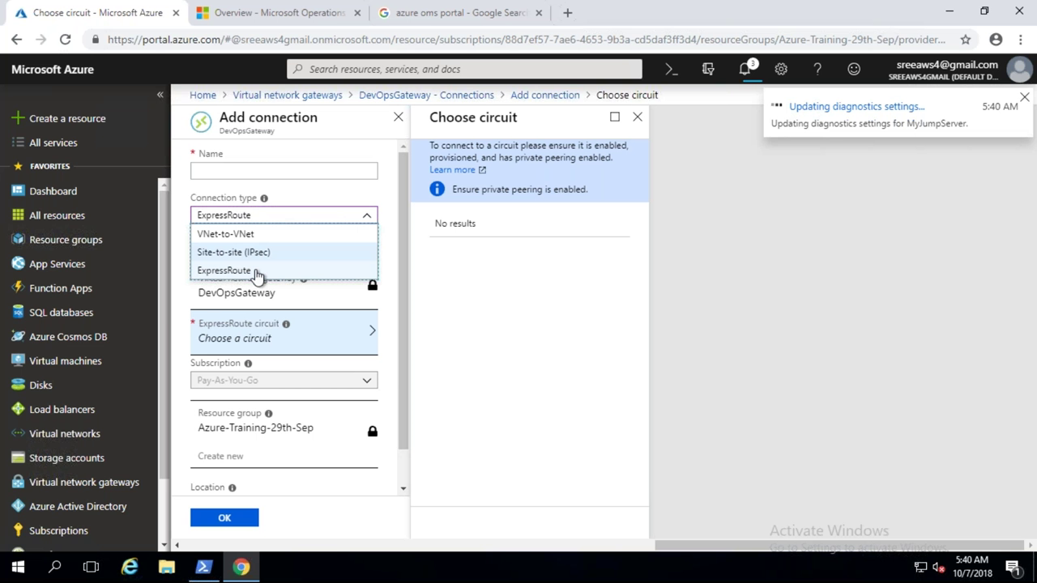
left_click(256, 274)
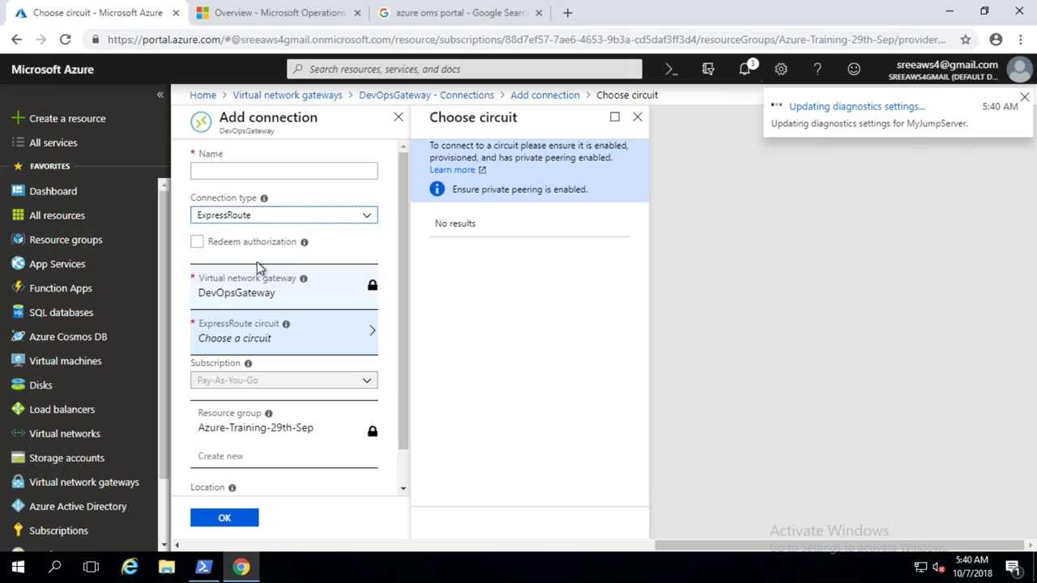
left_click(258, 215)
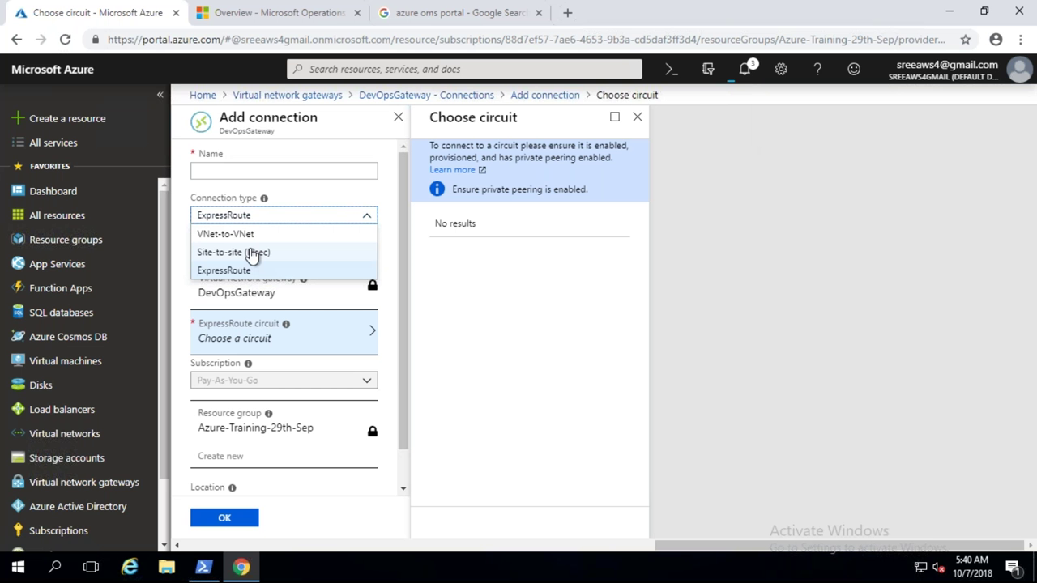
left_click(253, 253)
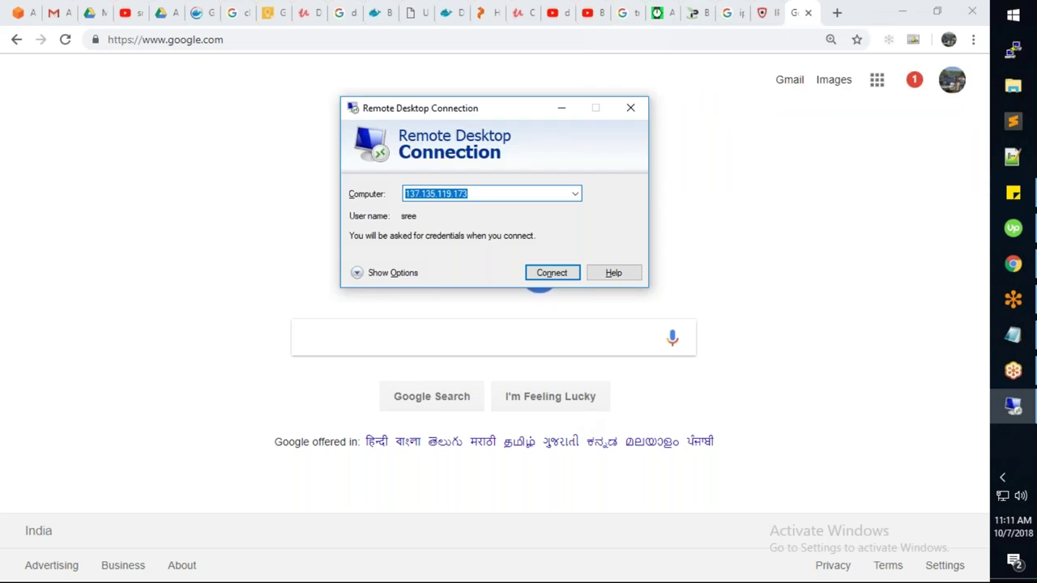
Step: Connect Remote Desktop to 13.68.135.169, bringing up the certificate warning
type("13.68.135.169")
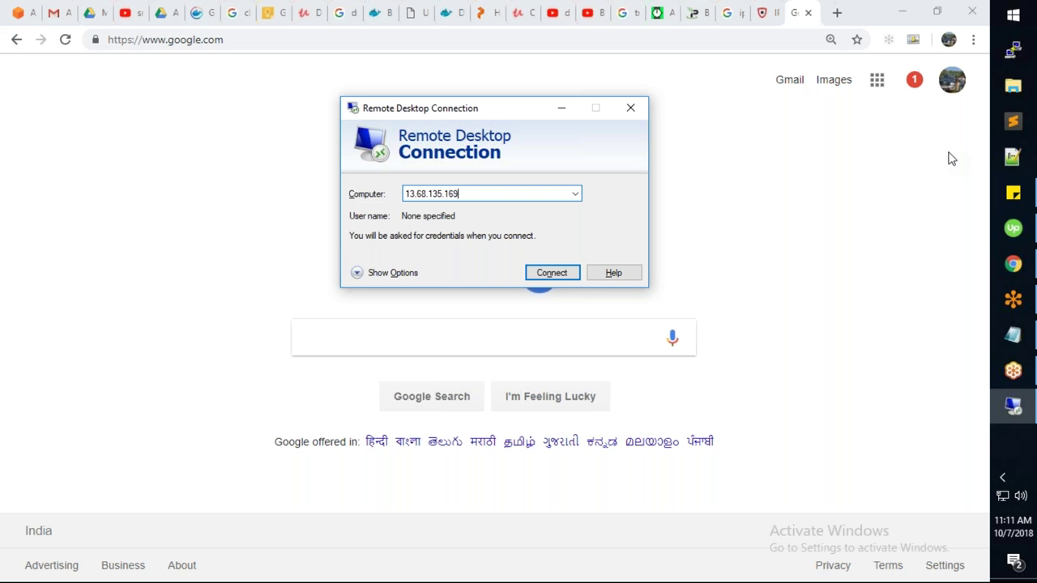
key("Return")
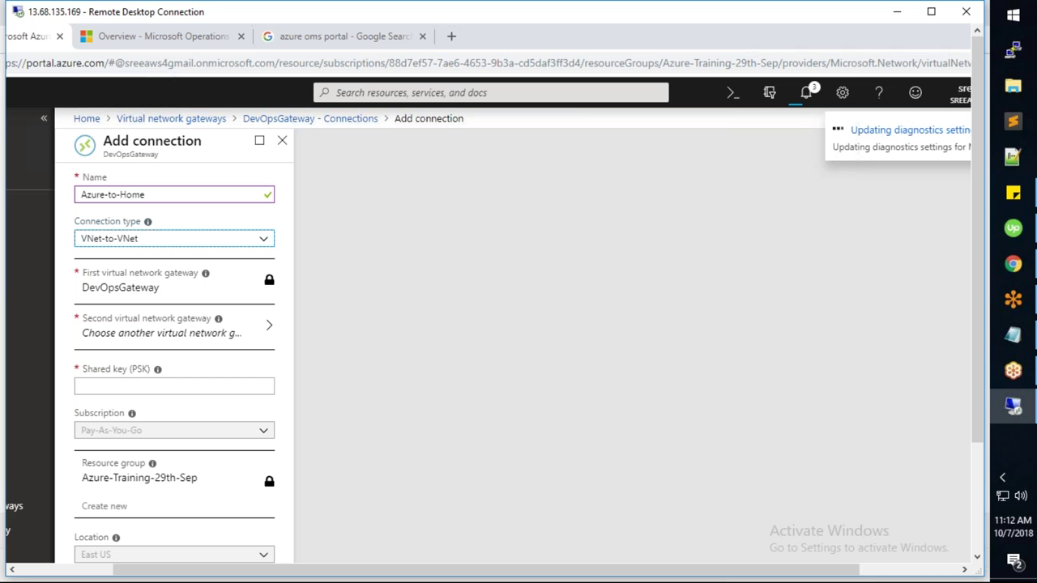
Step: Keep Azure-to-Home as Site-to-site (IPsec) with local gateway MyPuneHome, then go to the local browser
key("Down")
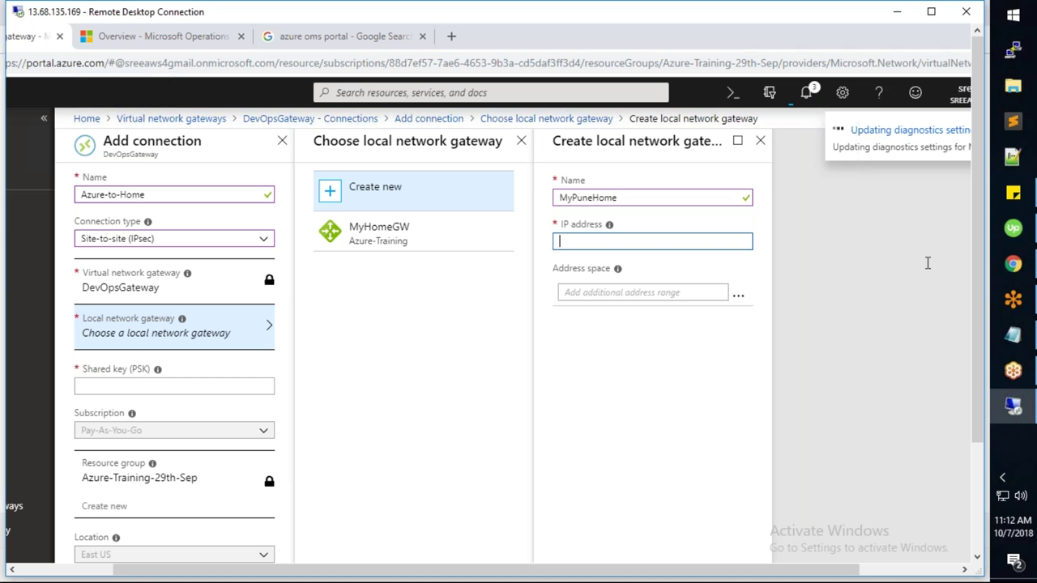
left_click(1013, 263)
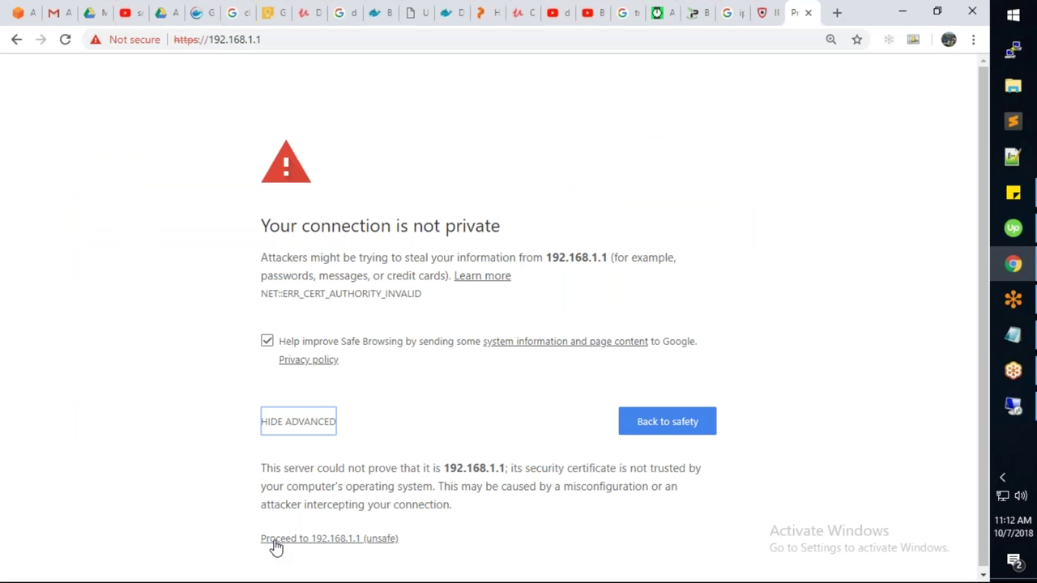
Step: Bypass the router's certificate warning, read WAN1 address 123.252.202.159, and return to Azure
left_click(275, 539)
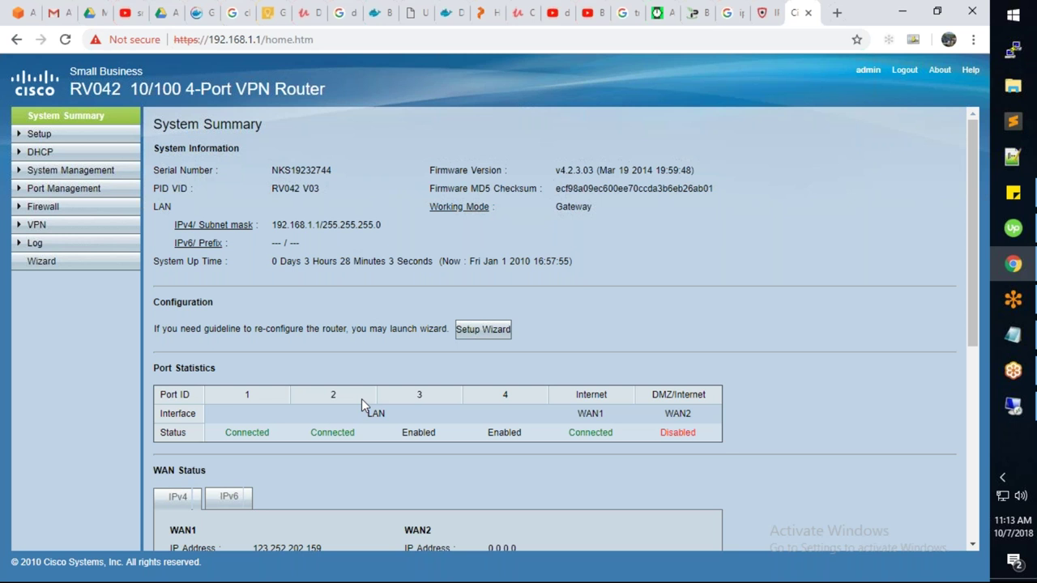
left_click(1013, 407)
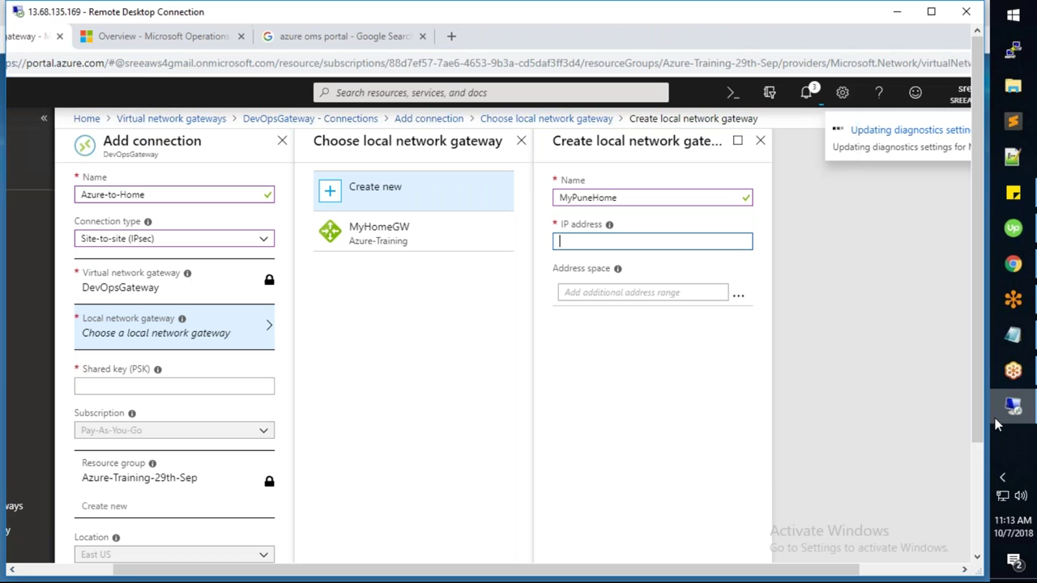
Step: Create local gateway MyPuneHome at 123.252.202.159 and submit Azure-to-Home with the shared key
type("123.252.202.159")
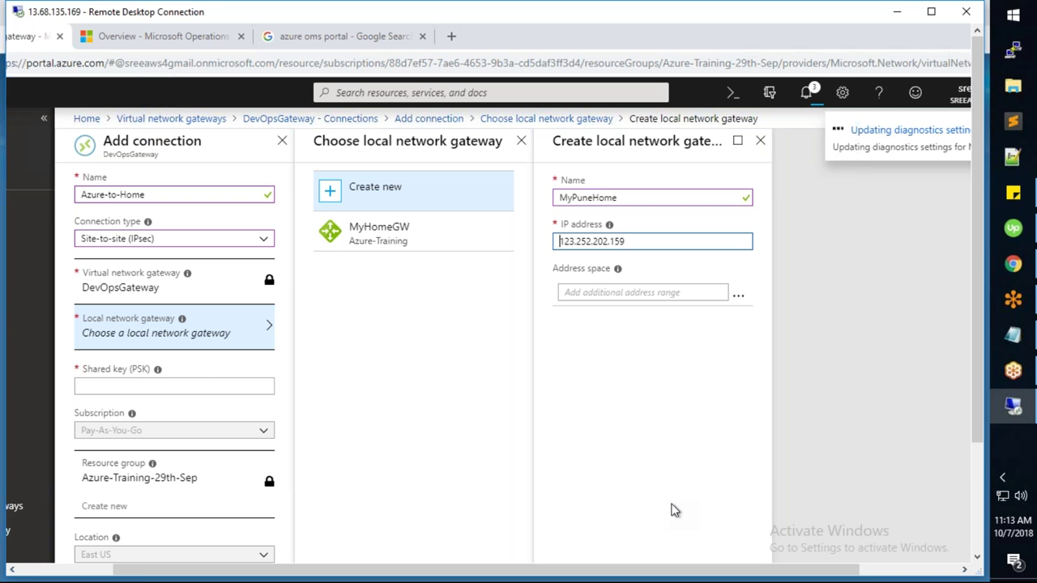
left_click(583, 499)
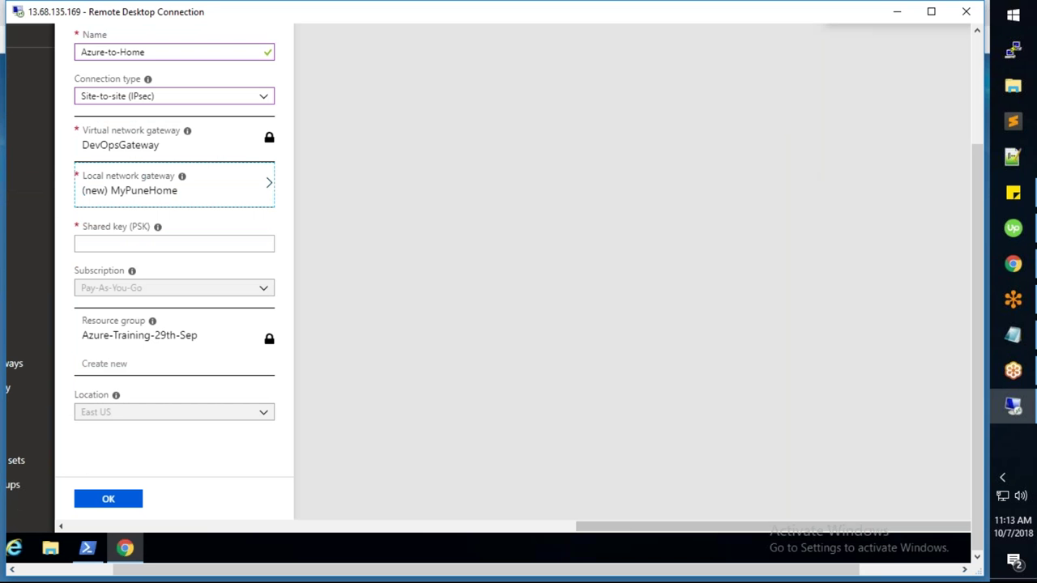
left_click(102, 245)
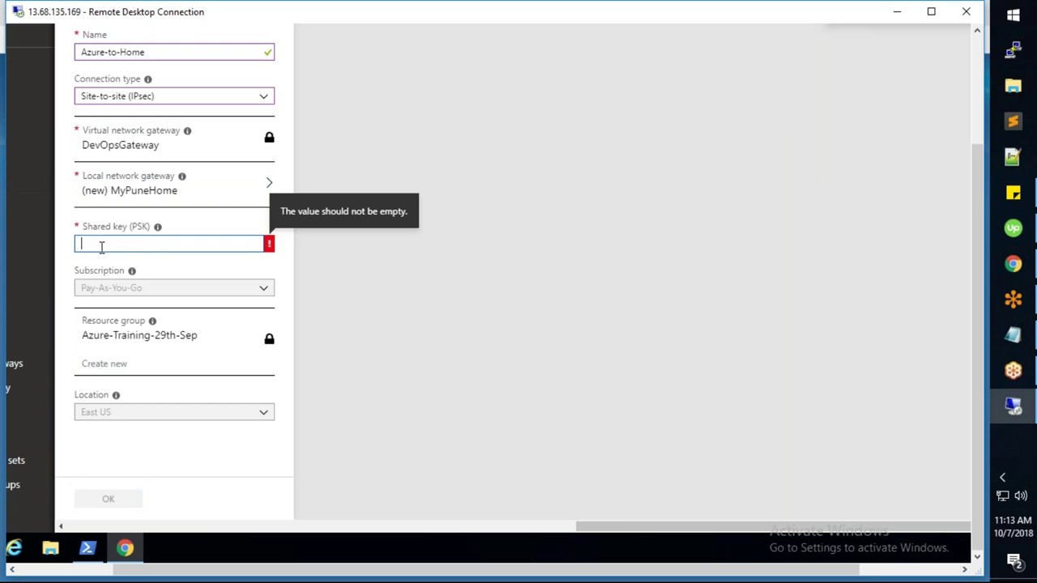
key("ctrl+v")
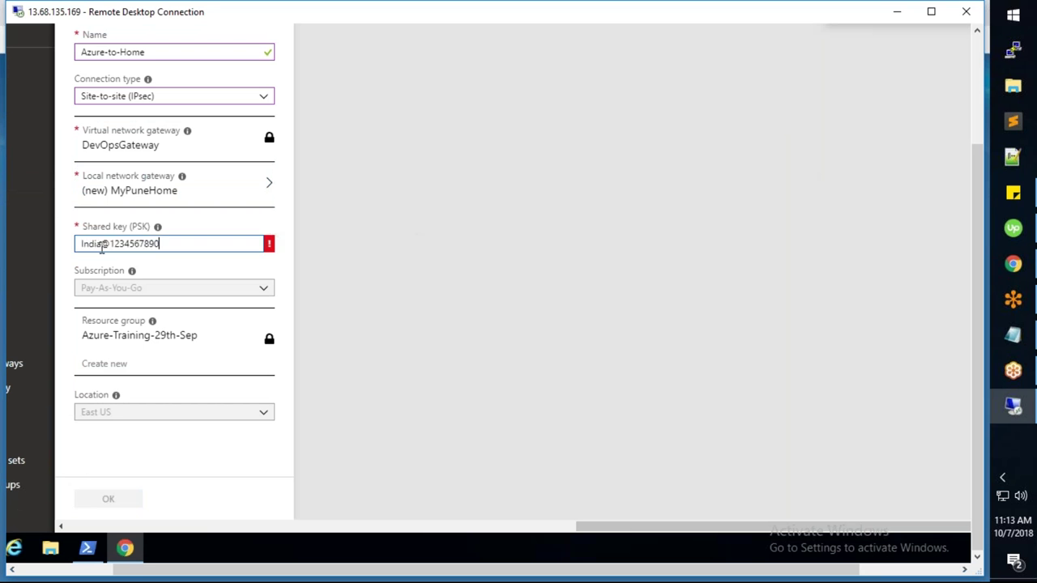
left_click(173, 486)
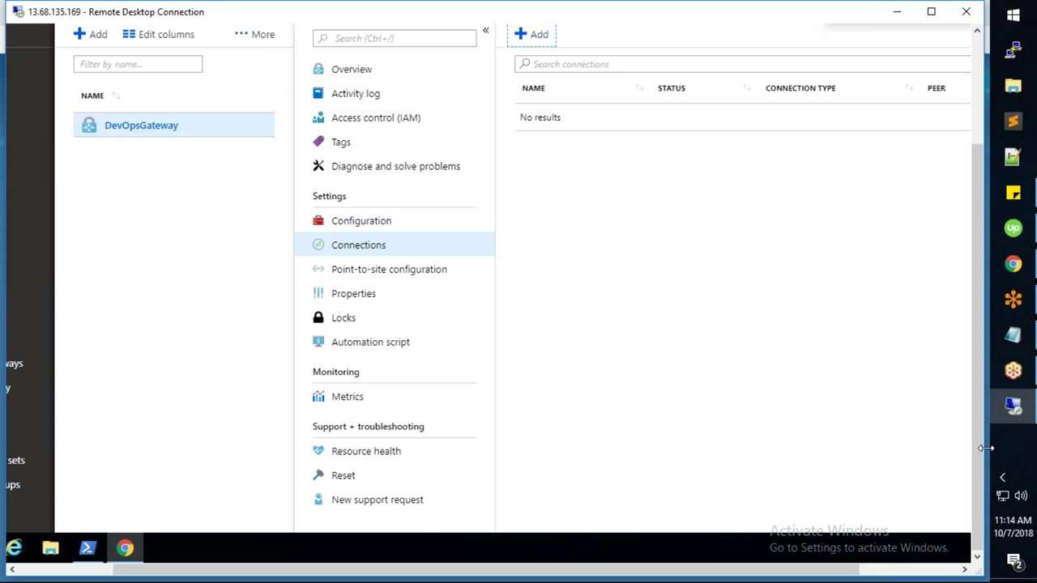
Step: Check the Create connection notification and open Azure-to-Home, which shows status Failed
scroll(986, 448, "up", 2)
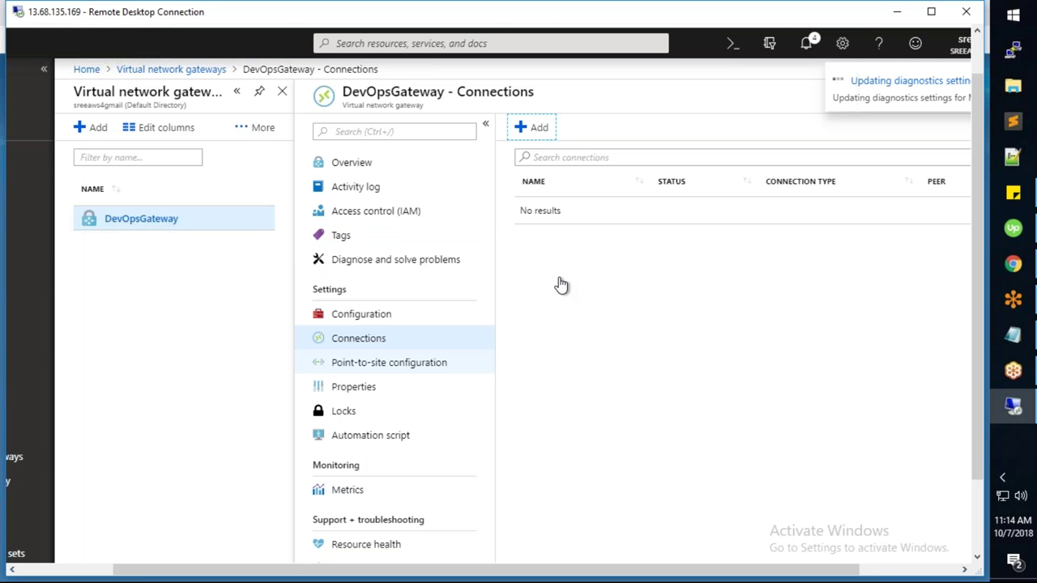
left_click(806, 43)
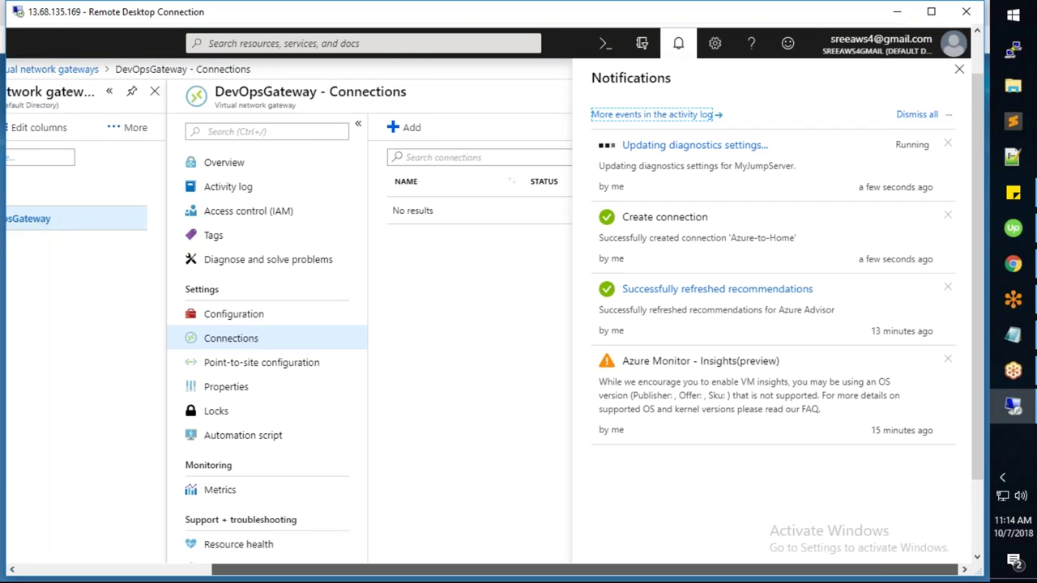
left_click(545, 217)
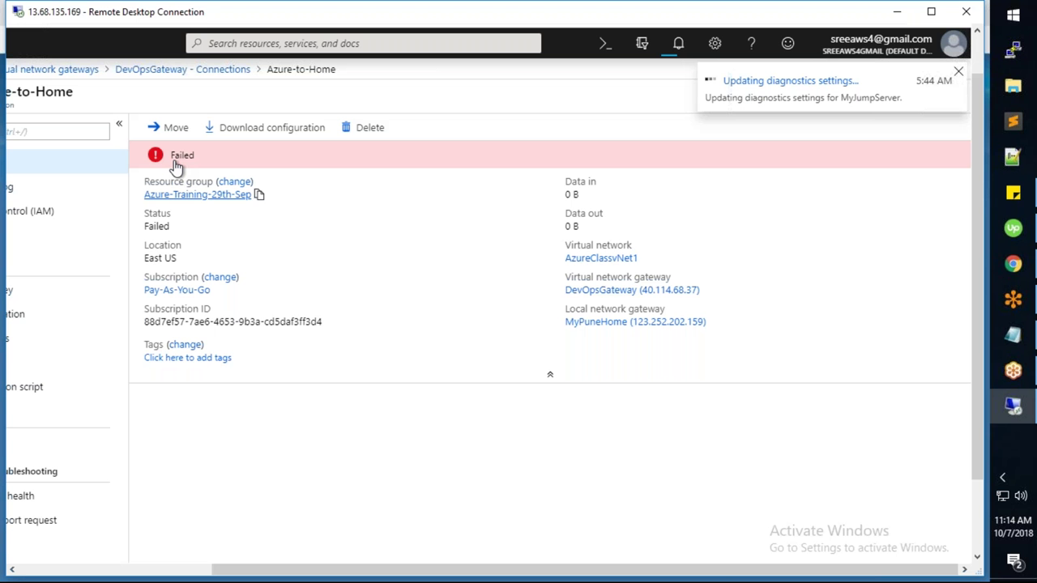
Step: Scroll the remote view left and navigate back to the Virtual network gateways list
left_click_drag(259, 573, 251, 574)
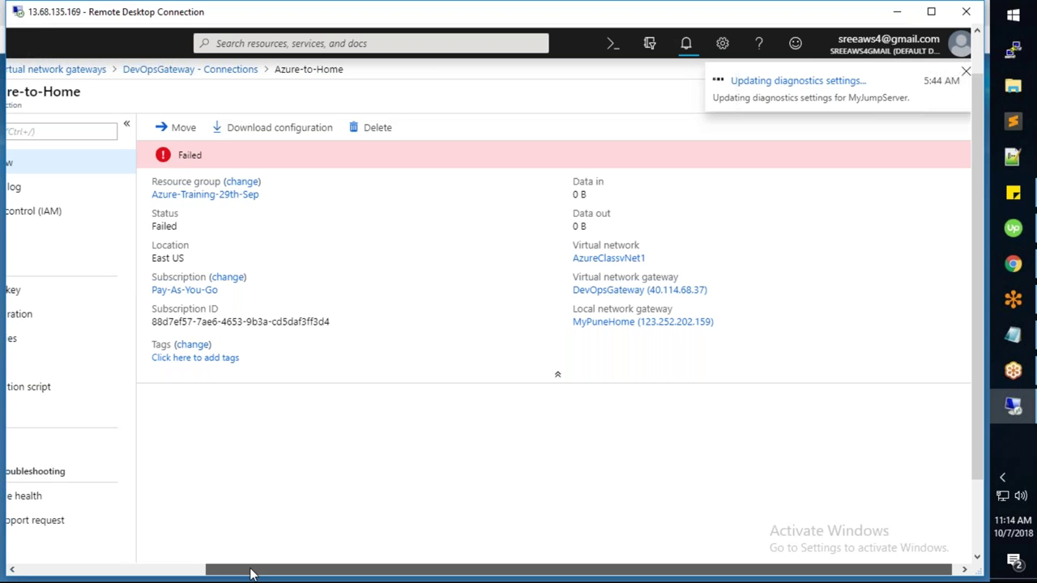
left_click_drag(251, 574, 48, 574)
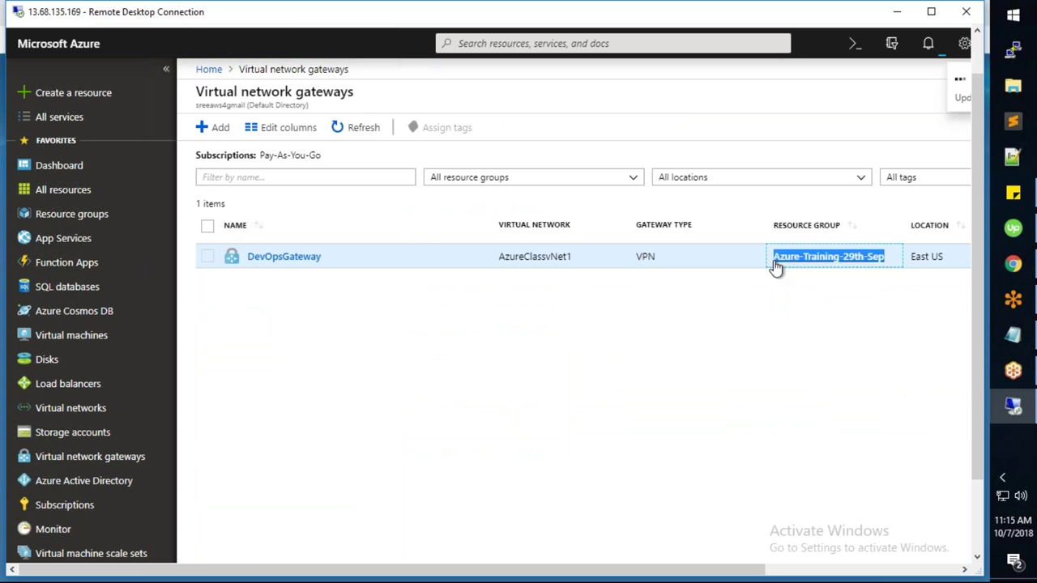
Step: Open DevOpsGateway's Connections and try adding a connection with a pasted shared key
left_click(776, 267)
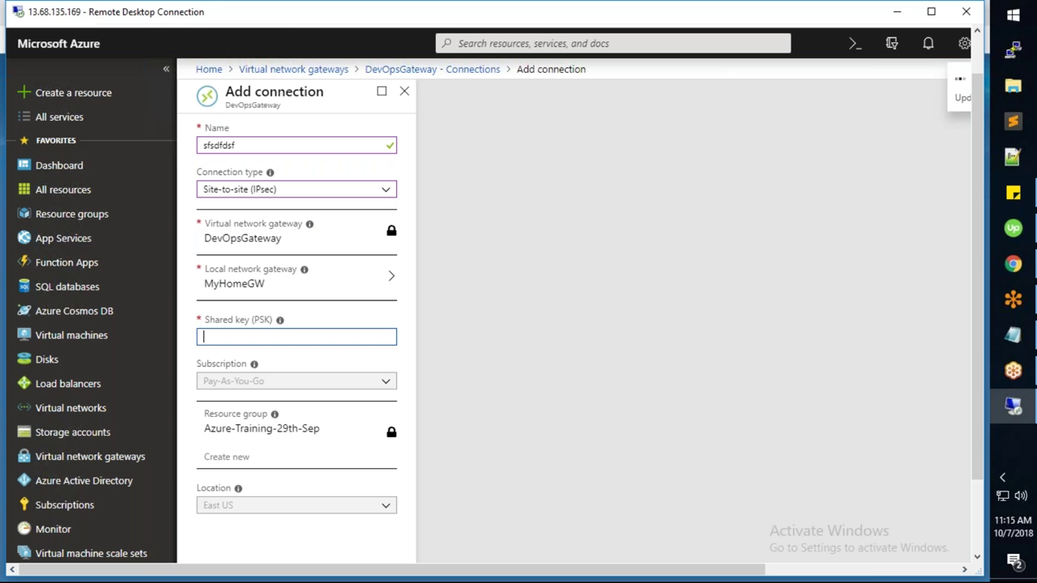
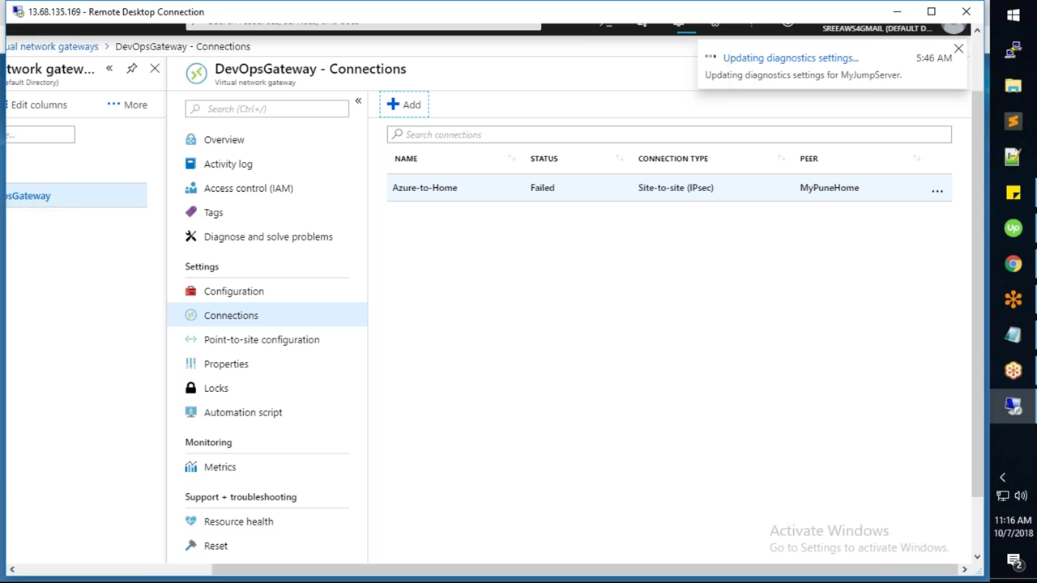
Step: Open the Azure-to-Home connection and copy the gateway's public IP 40.114.68.37
left_click(425, 188)
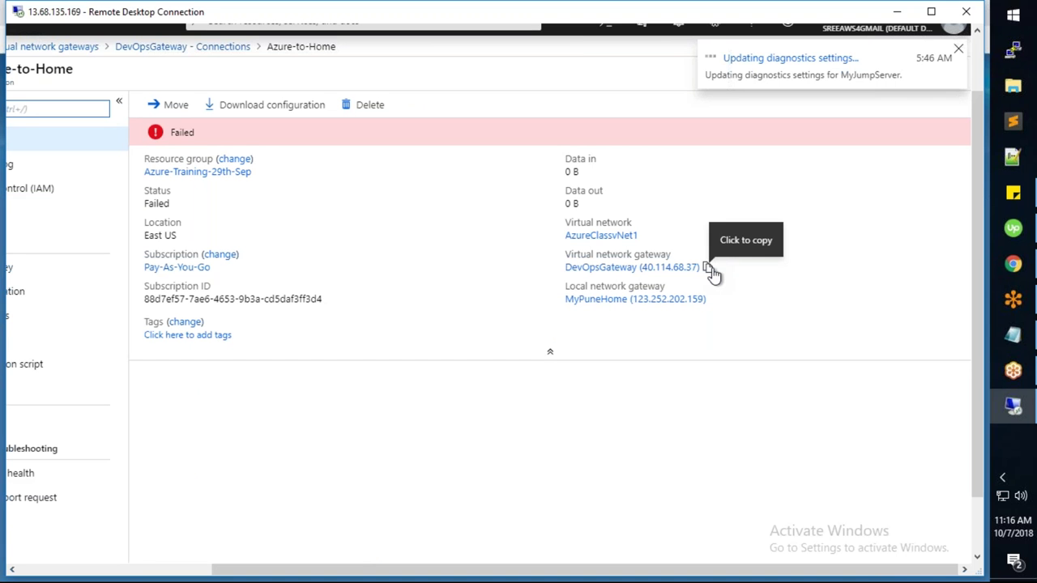
left_click(707, 267)
left_click_drag(253, 573, 241, 574)
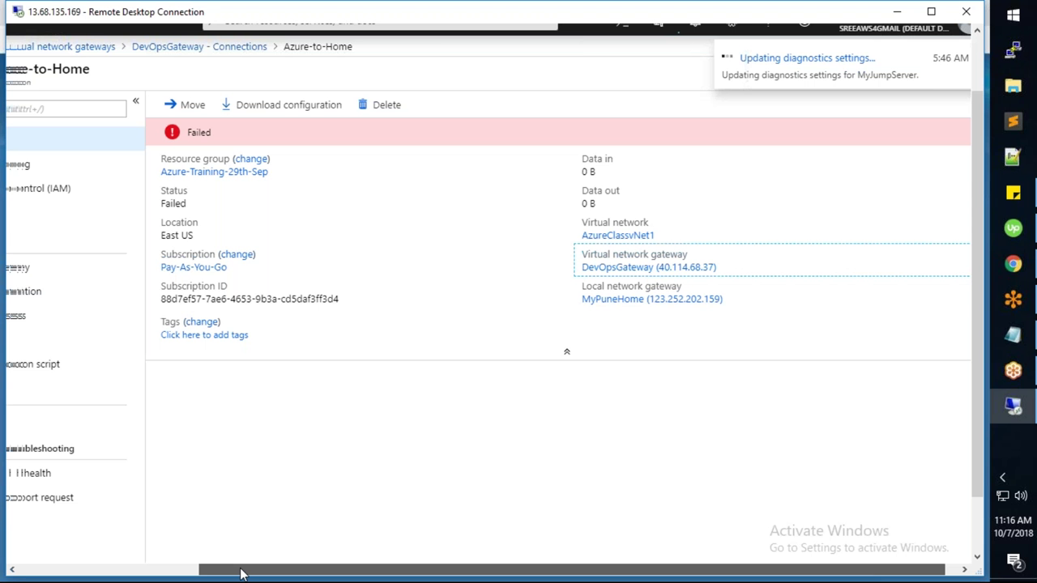
key("alt+Tab")
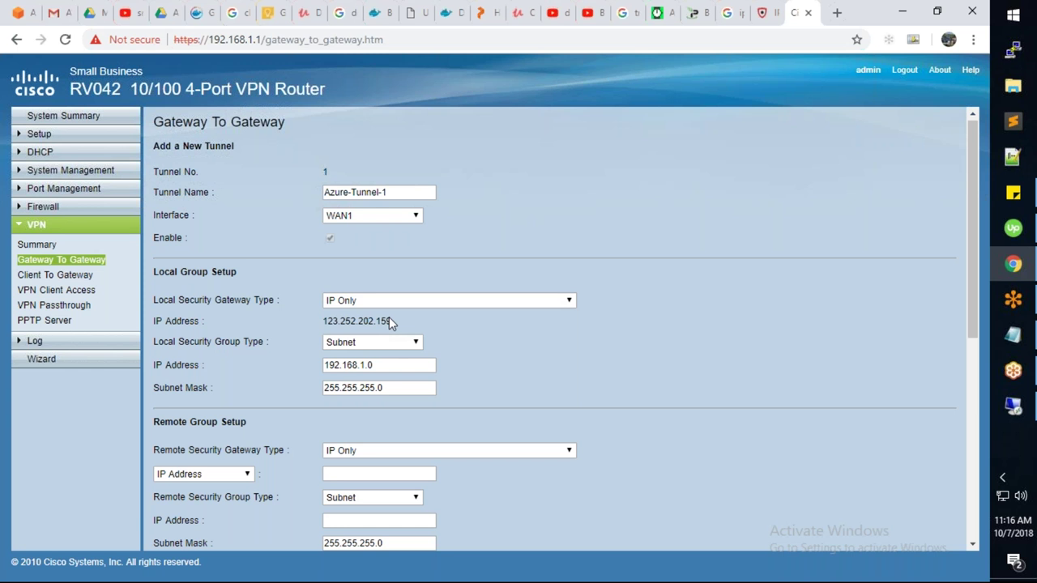
Step: Set the tunnel's Remote Group IP to 10.1.0.0 with subnet mask 255.255.0.0
key("alt+Tab")
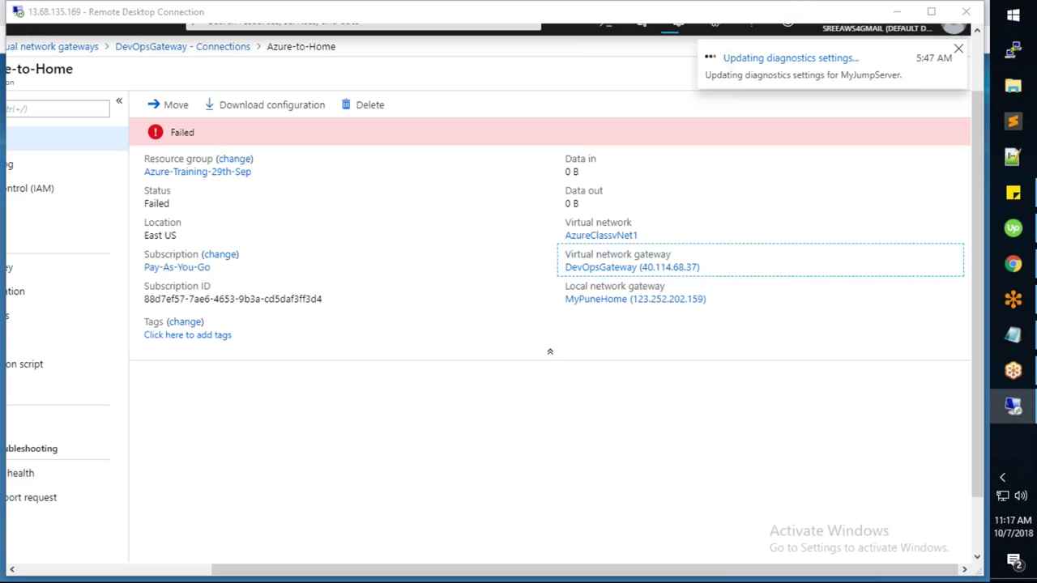
key("alt+Tab")
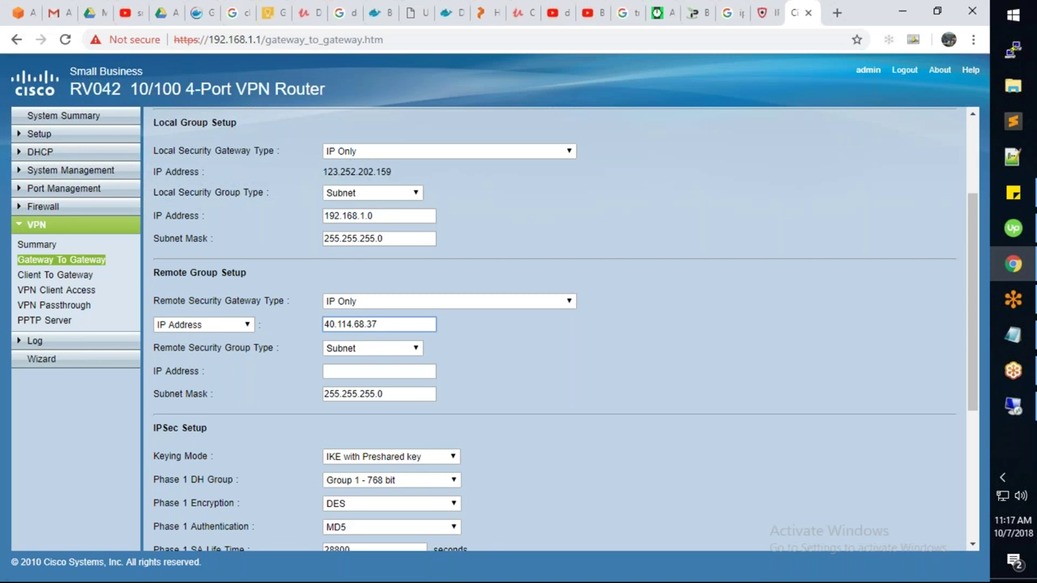
left_click(399, 372)
type("10.1.1")
key("BackSpace")
type("1.")
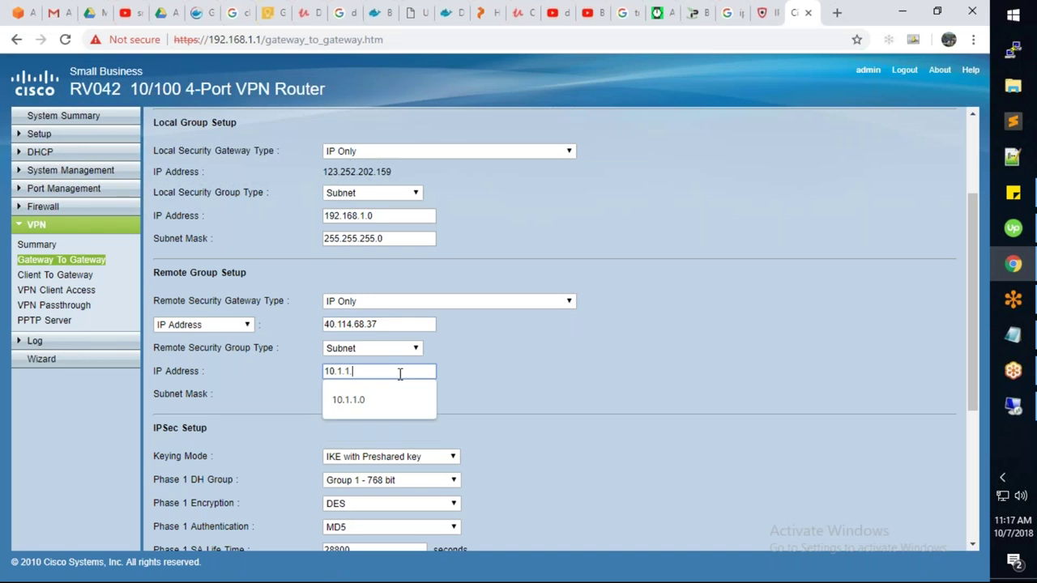
key("BackSpace")
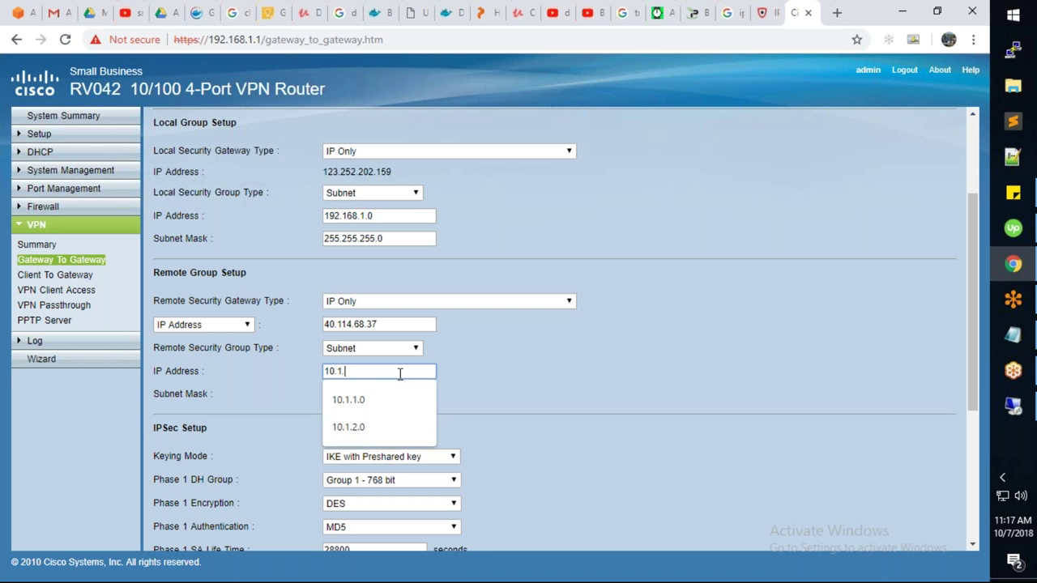
type("0.0")
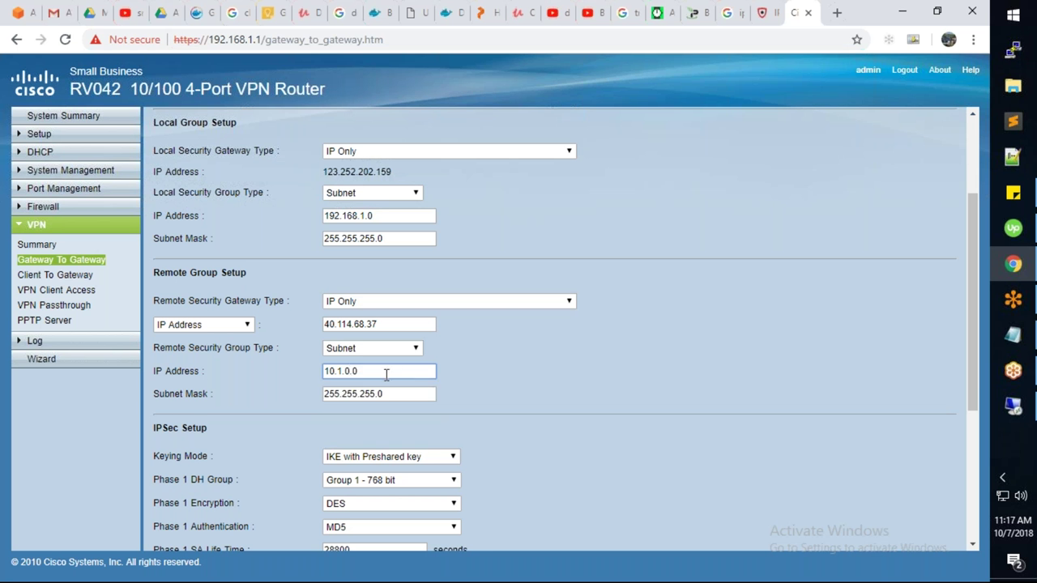
left_click_drag(363, 394, 384, 393)
key("BackSpace")
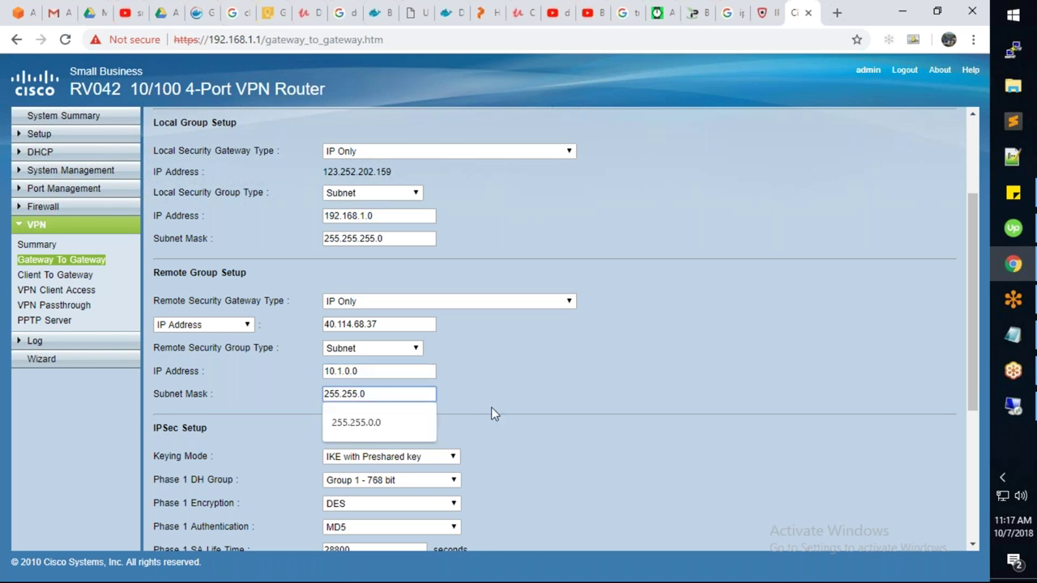
left_click(427, 415)
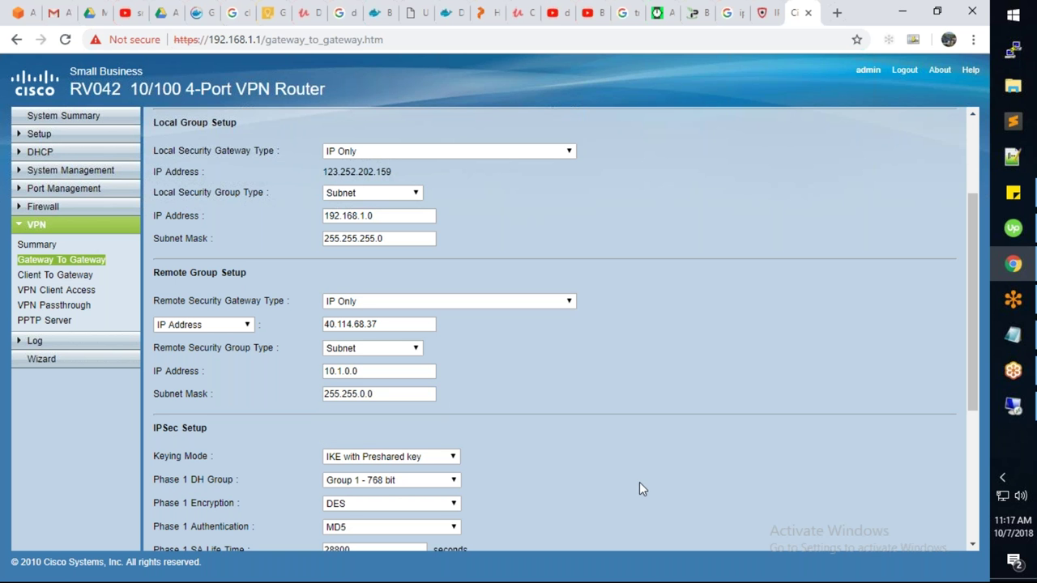
scroll(639, 483, "down", 1)
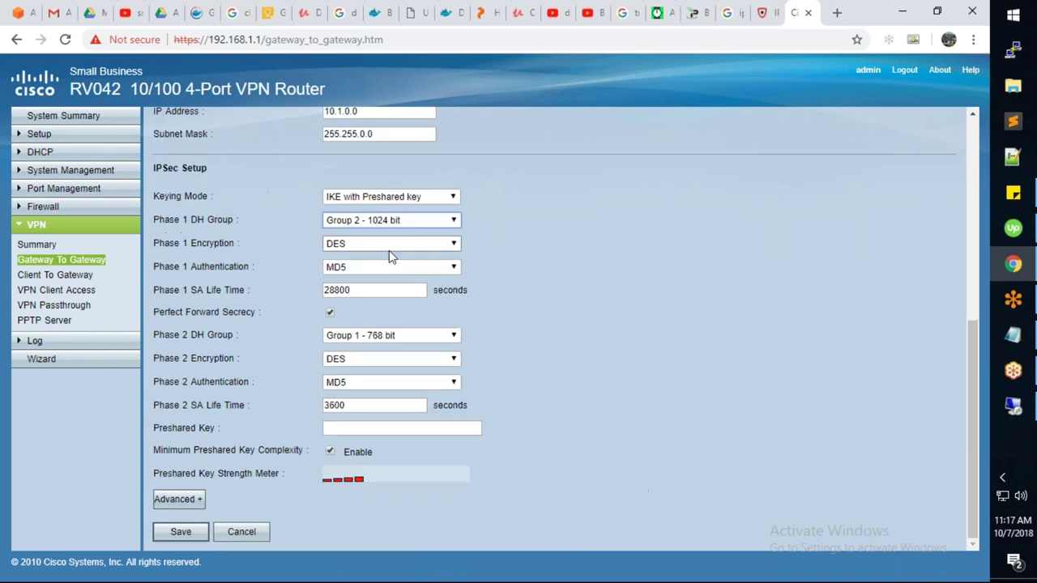
Step: Set phase 1 to Group 2, AES-128, SHA1 and phase 2 to Group 2, 3DES, then save
left_click(388, 243)
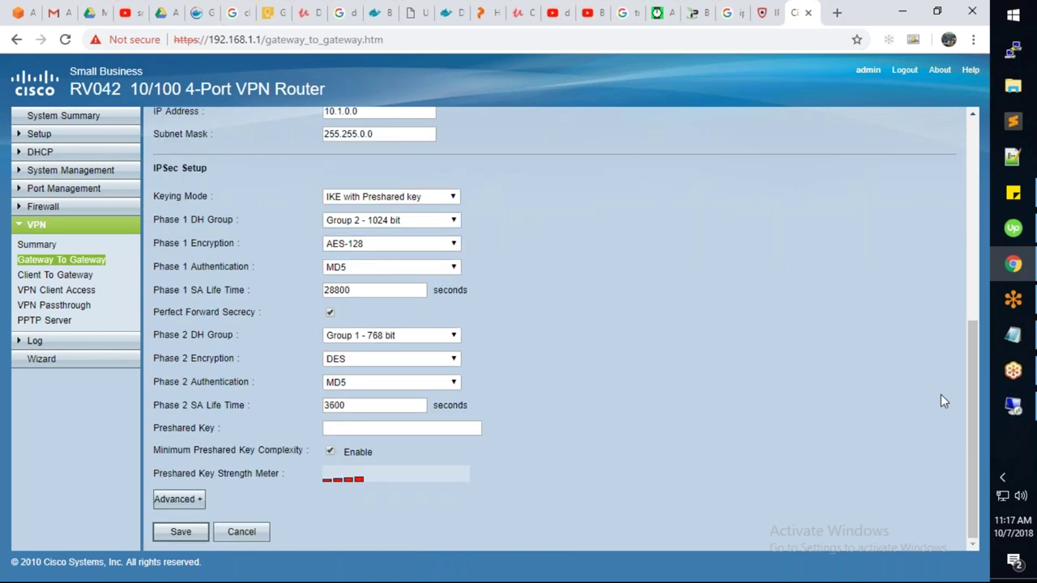
left_click(1023, 416)
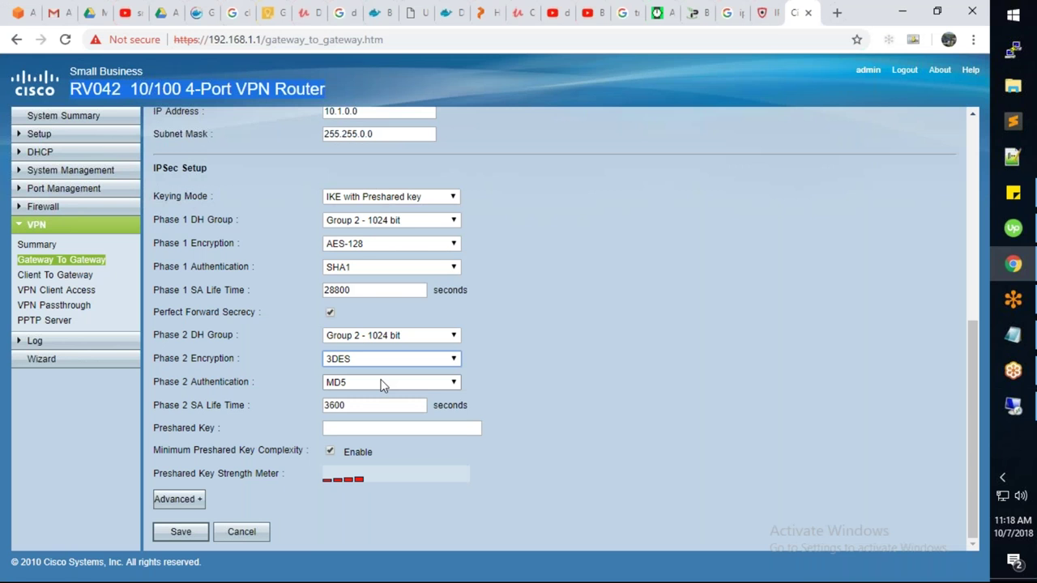
left_click(180, 532)
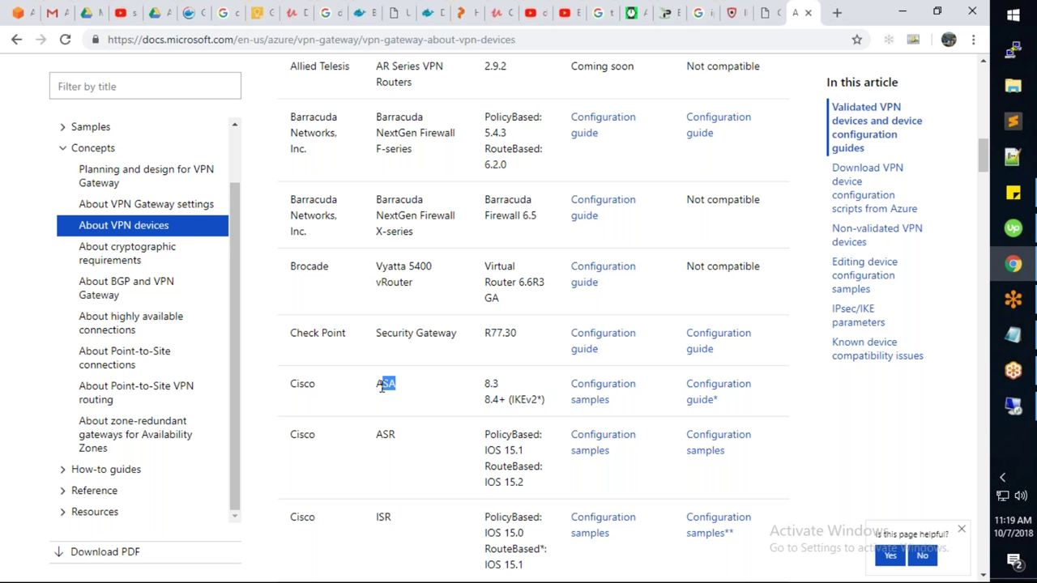
Step: Scroll the Validated VPN devices table to the Cisco ASA and ISR rows
scroll(381, 387, "down", 4)
left_click_drag(392, 214, 366, 224)
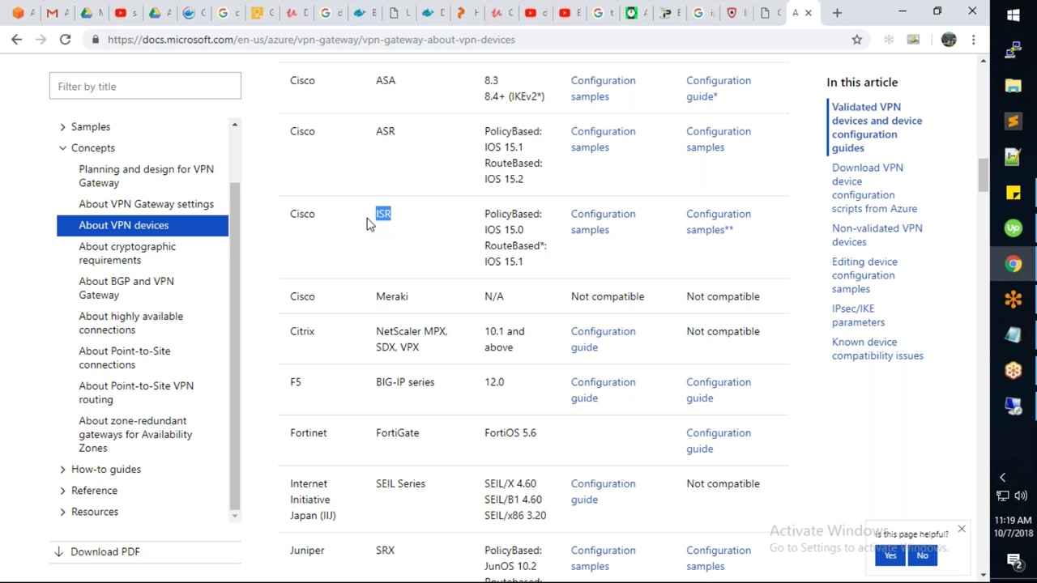
scroll(321, 342, "down", 1)
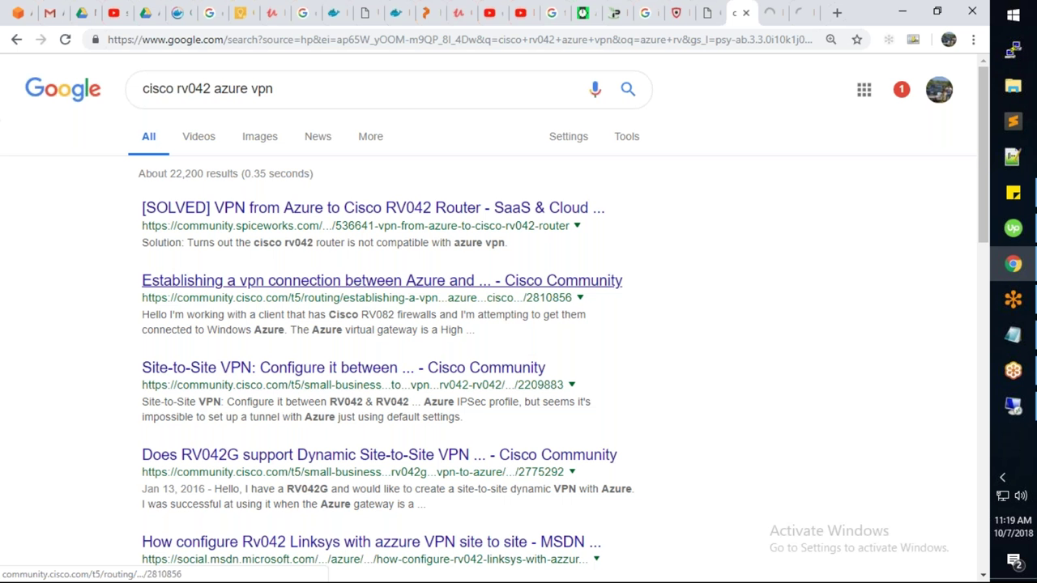
Step: Read the Spiceworks and Cisco Community answers on RV042 Azure compatibility, then return to Azure
key("ctrl+Tab")
left_click_drag(470, 491, 397, 494)
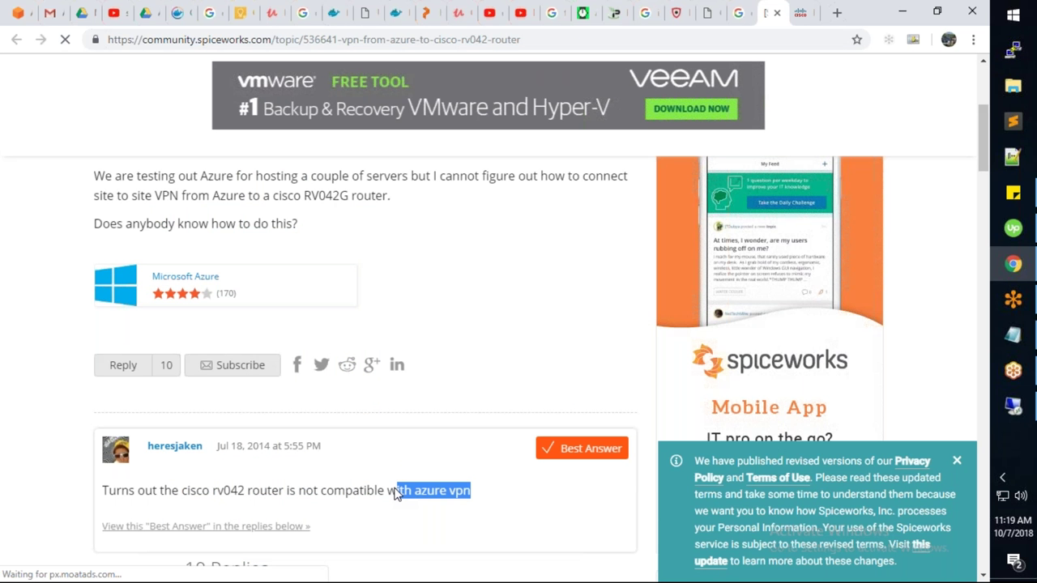
key("ctrl+Tab")
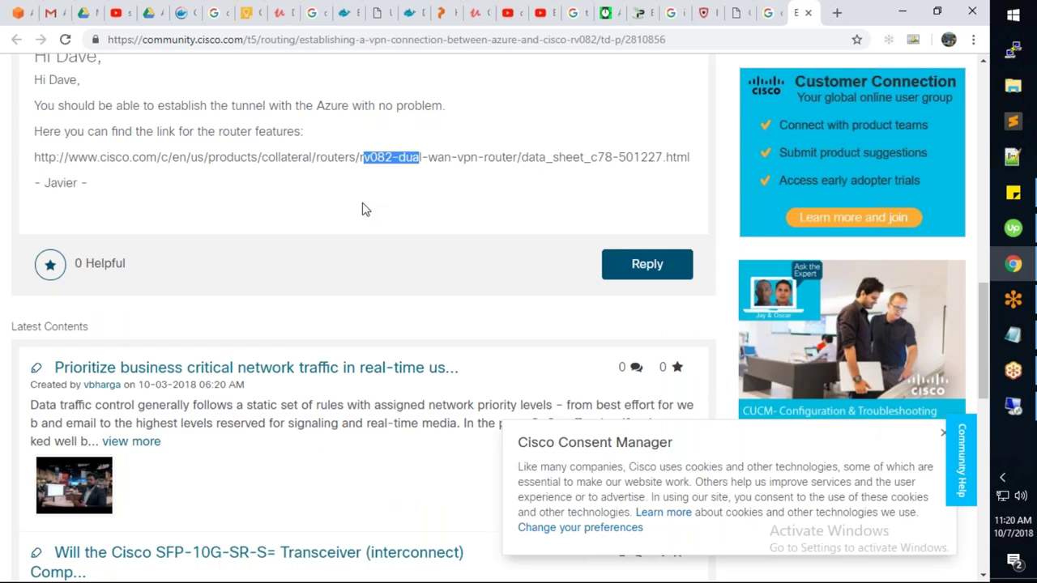
key("alt+Tab")
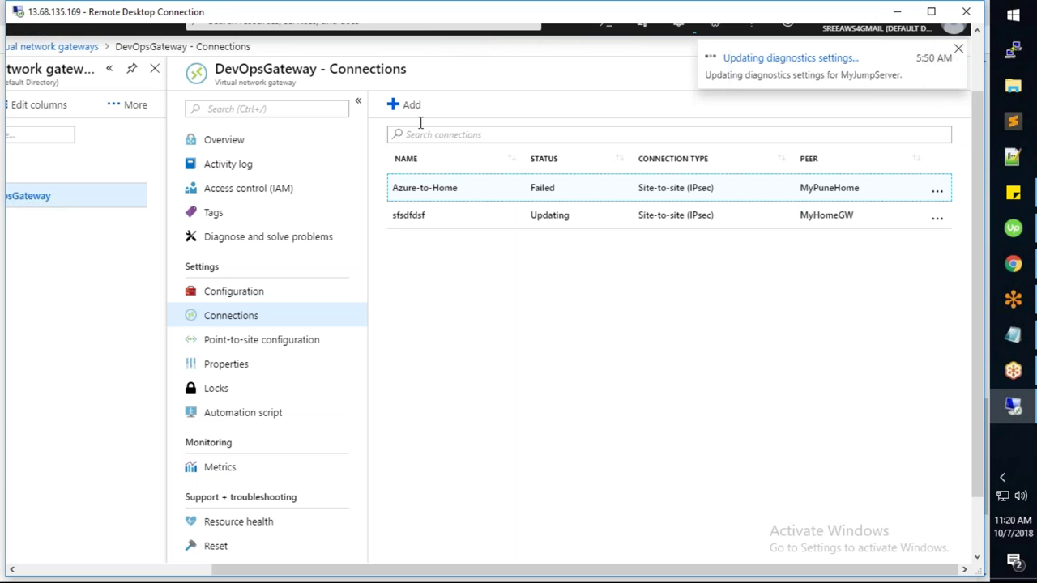
Step: Select the sfsdfdsf connection, then switch to the RV042 VPN Summary page
left_click(409, 215)
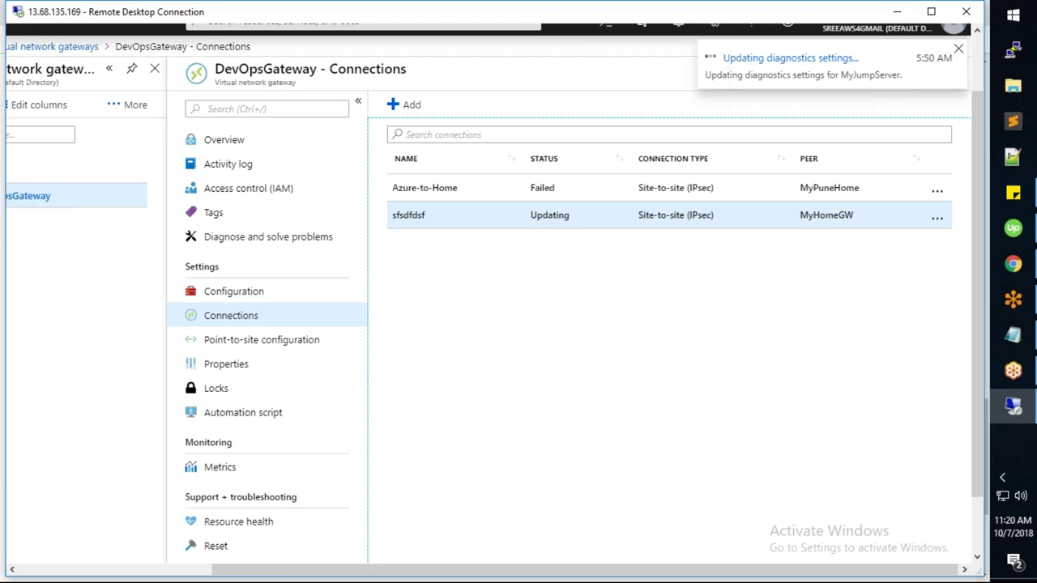
key("alt+Tab")
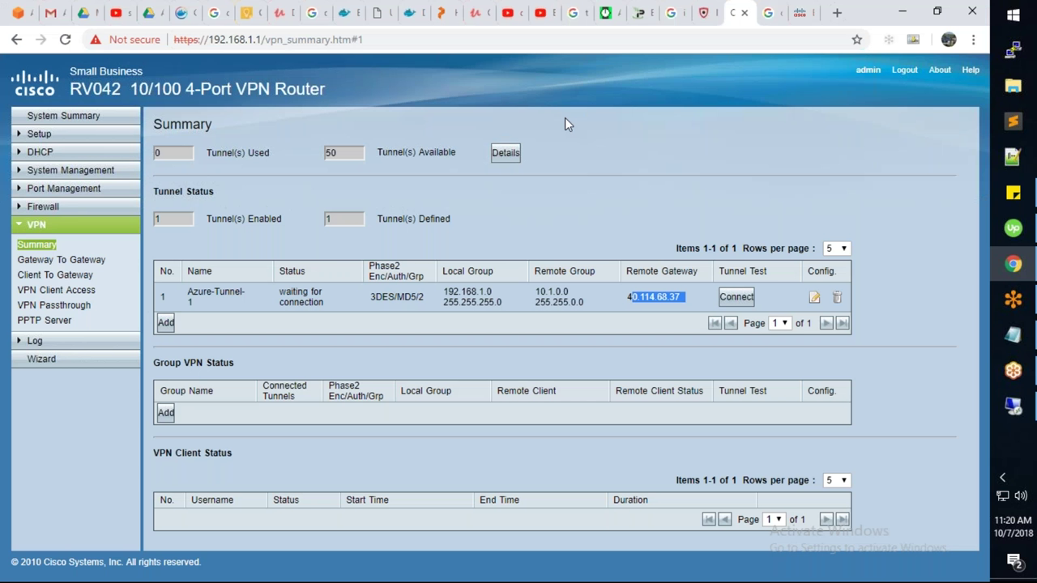
Step: Confirm Azure-Tunnel-1 is waiting for connection, then return to the Azure Connections list
key("alt+Tab")
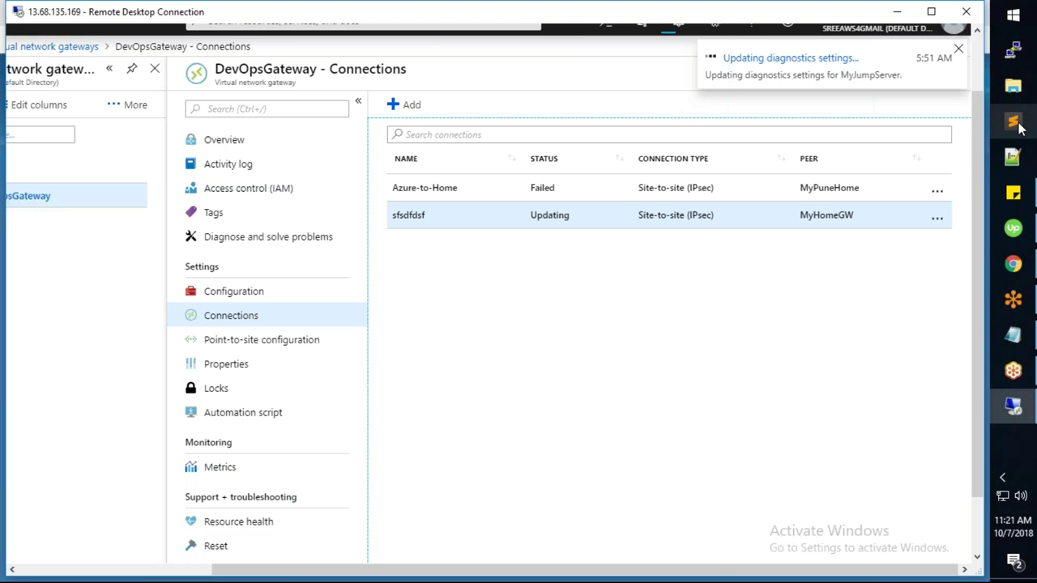
Step: Bring the 'cisco rv042 azure vpn' Google results back to the front
left_click(1013, 263)
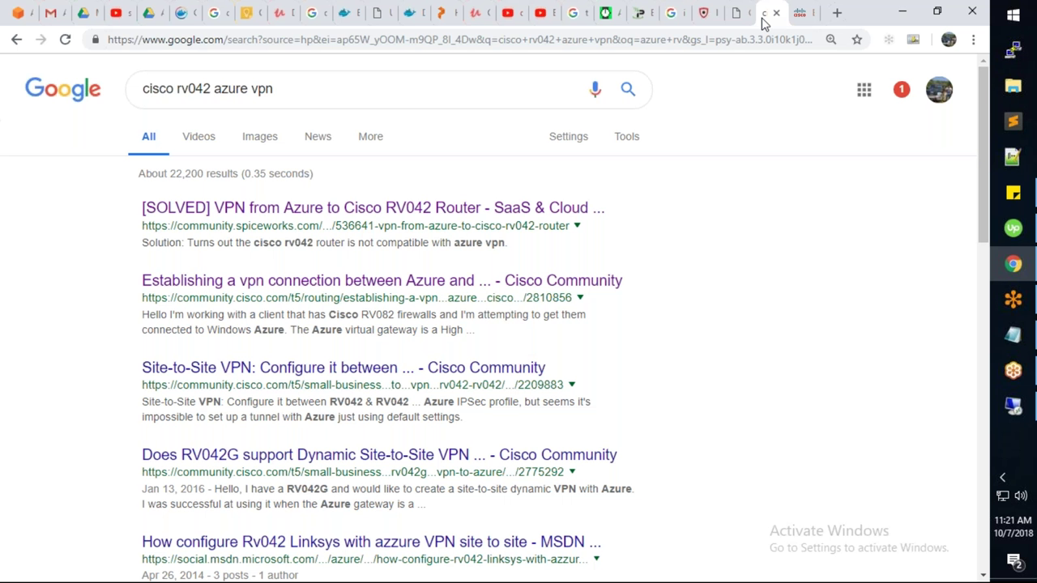
Step: Open the Microsoft Docs VPN devices page and scroll through the ASR sample configuration
left_click(764, 21)
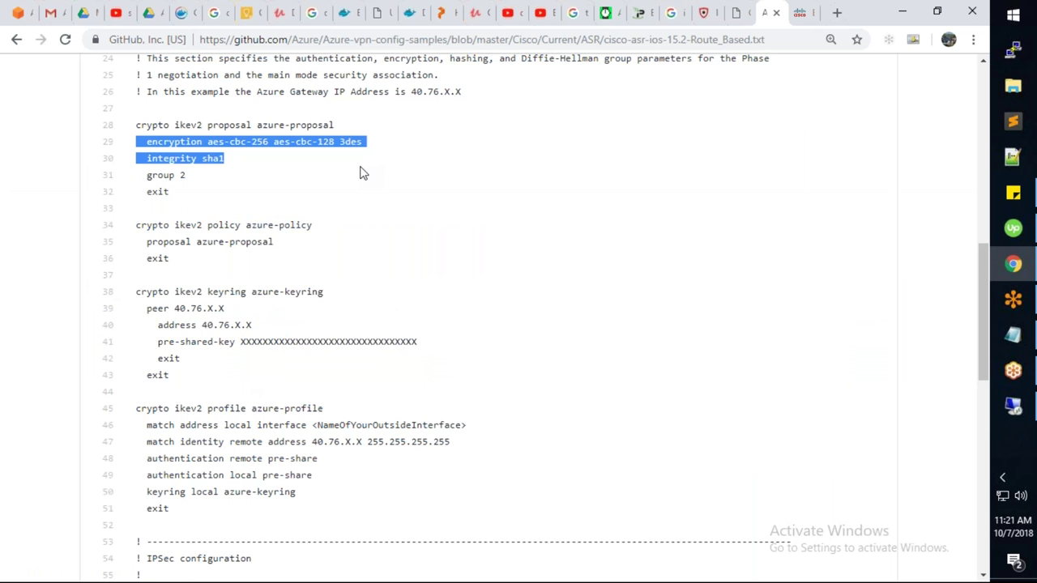
scroll(236, 323, "down", 2)
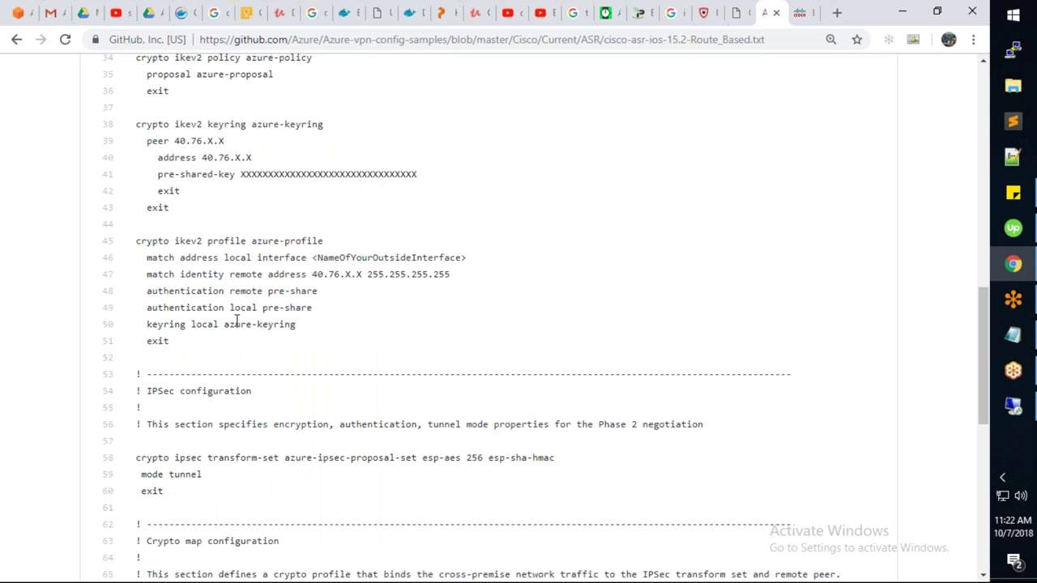
scroll(236, 322, "down", 5)
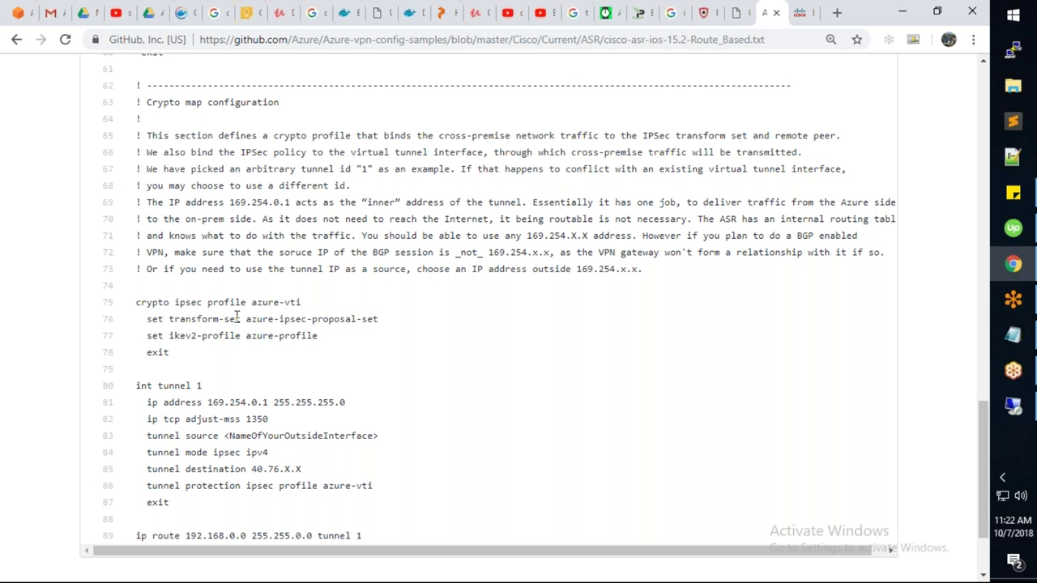
key("alt+Tab")
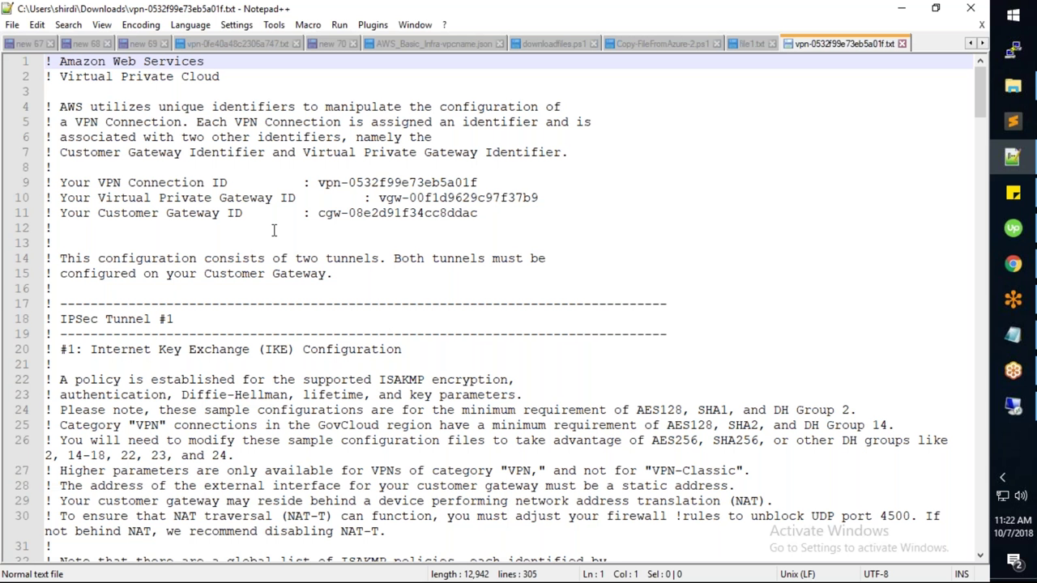
Step: Look up the AWS peer address and Phase 1 hash, then return to the router's new tunnel form
scroll(273, 231, "down", 10)
left_click_drag(235, 334, 298, 334)
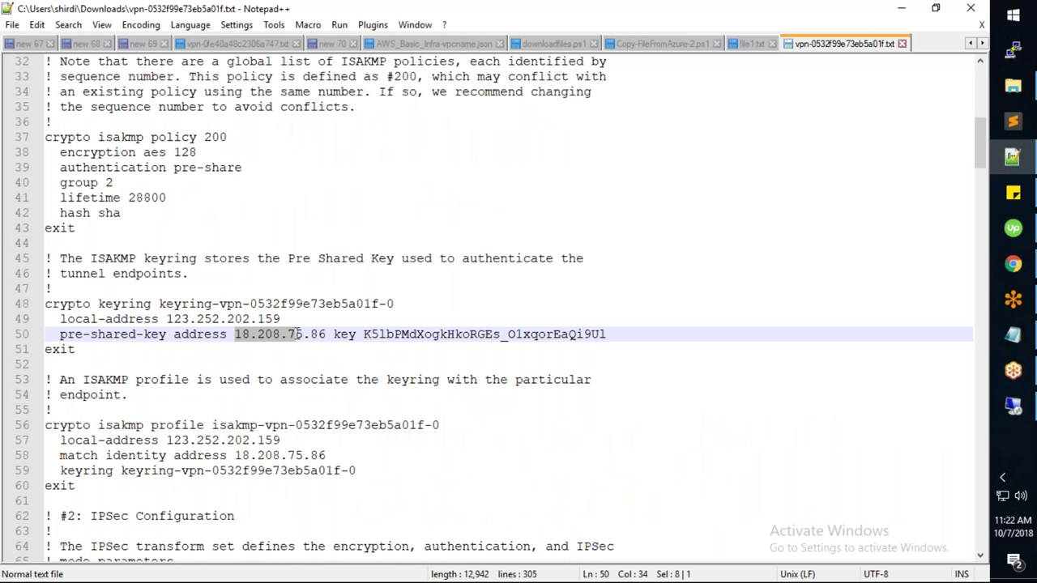
left_click(109, 212)
mouse_move(987, 274)
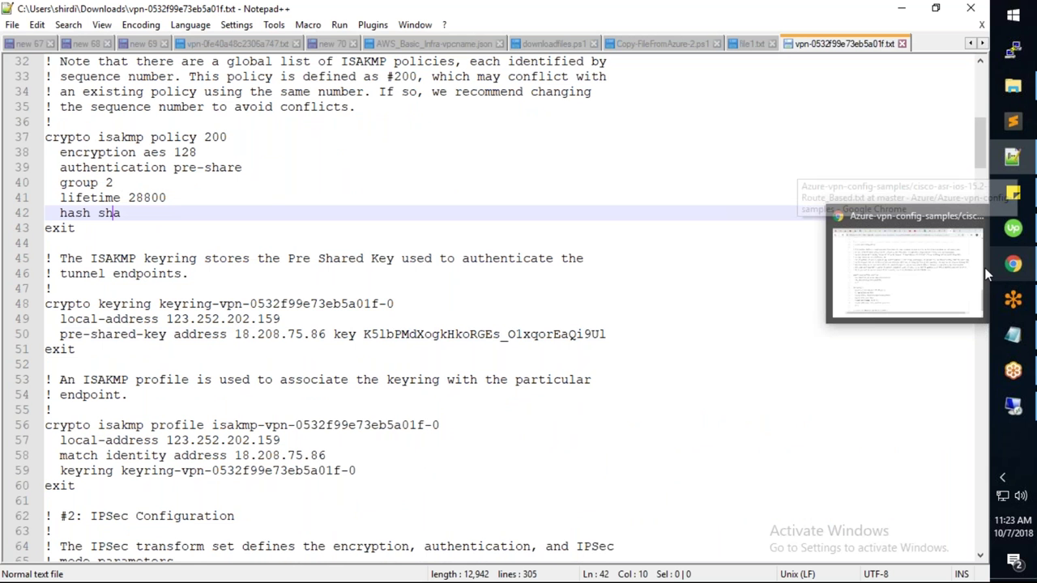
left_click(984, 267)
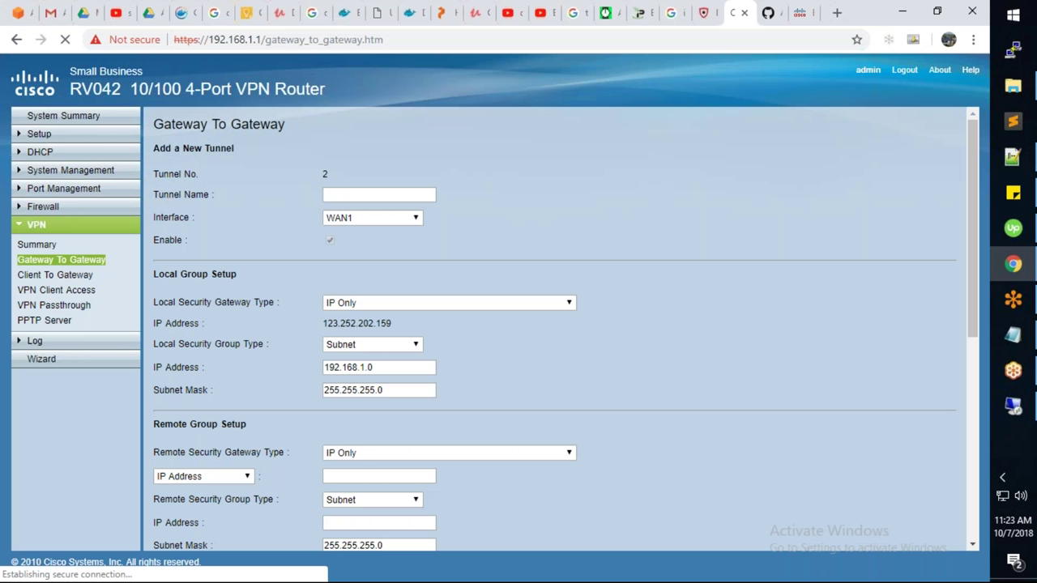
Step: Set remote gateway 35.169.231.23 and remote subnet 10.1.1.0, with Phase 1 Group 2 and AES-128
scroll(363, 271, "down", 3)
left_click(379, 248)
type("35.169.231.23")
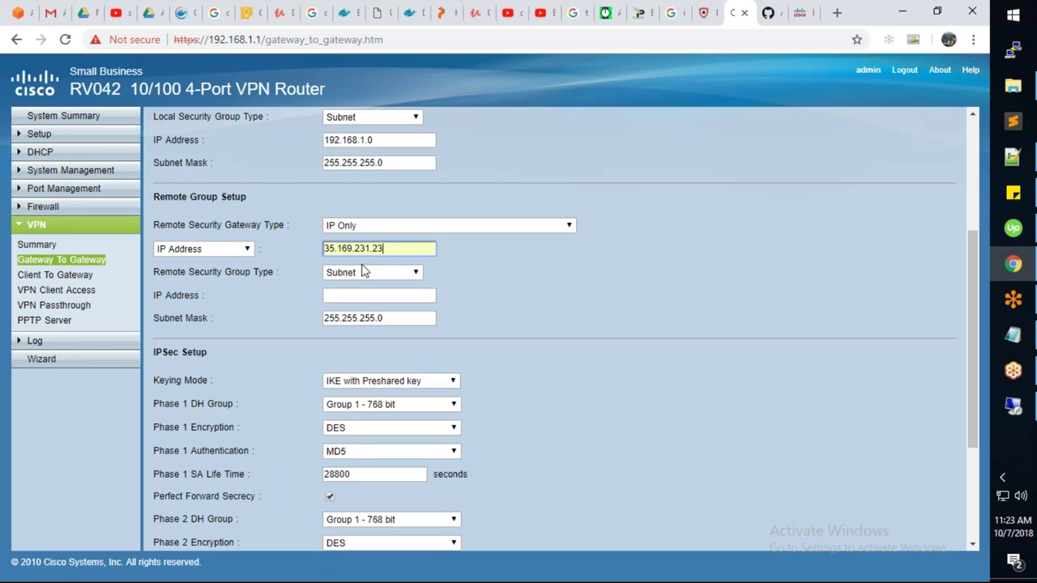
left_click(380, 295)
type("10.1.1.0")
scroll(324, 300, "down", 3)
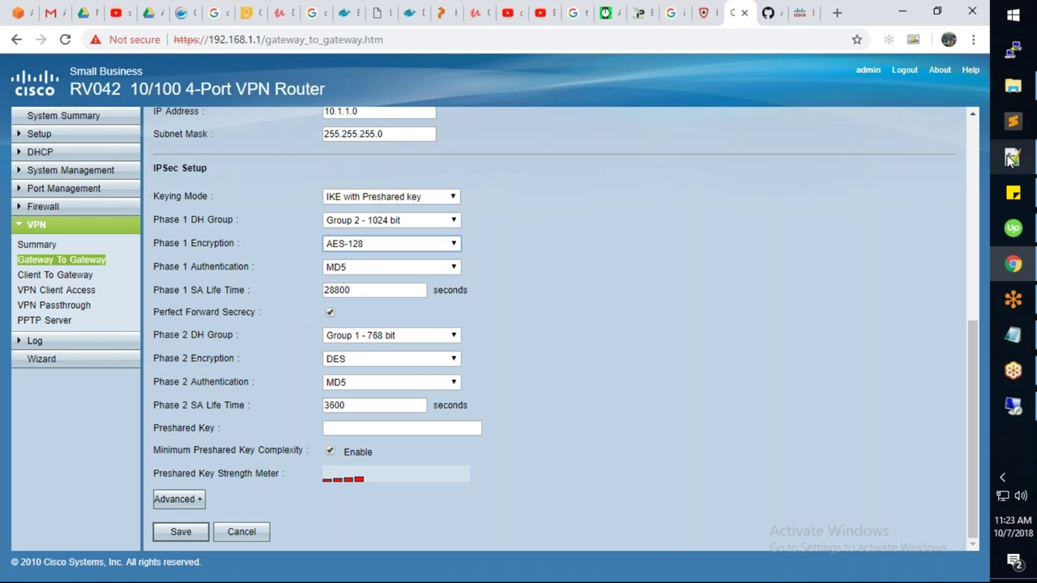
left_click(1012, 158)
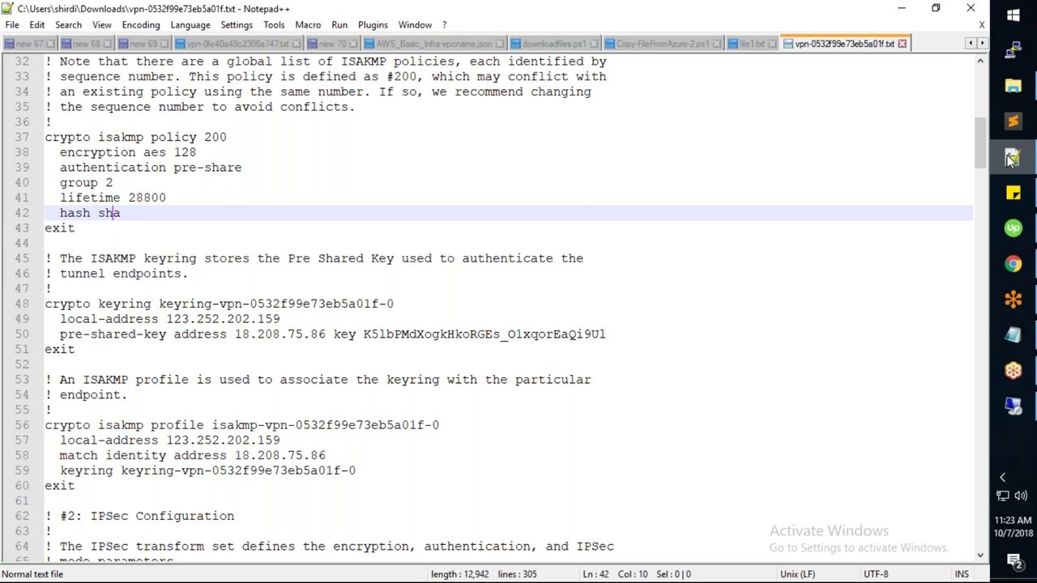
Step: Check the AWS Phase 1 lifetime line, then go back to the router's tunnel settings
left_click(53, 198)
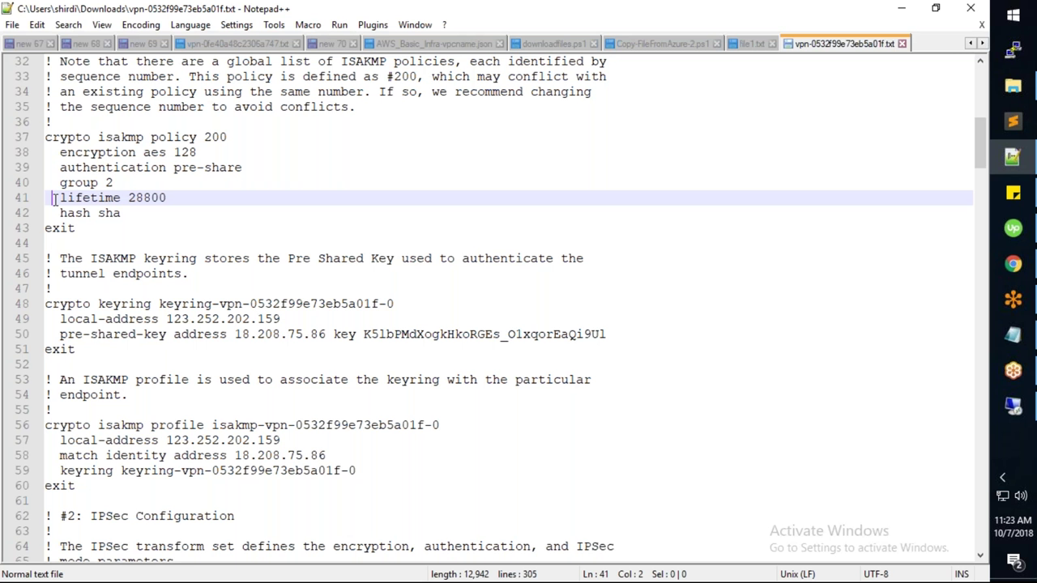
key("alt+Tab")
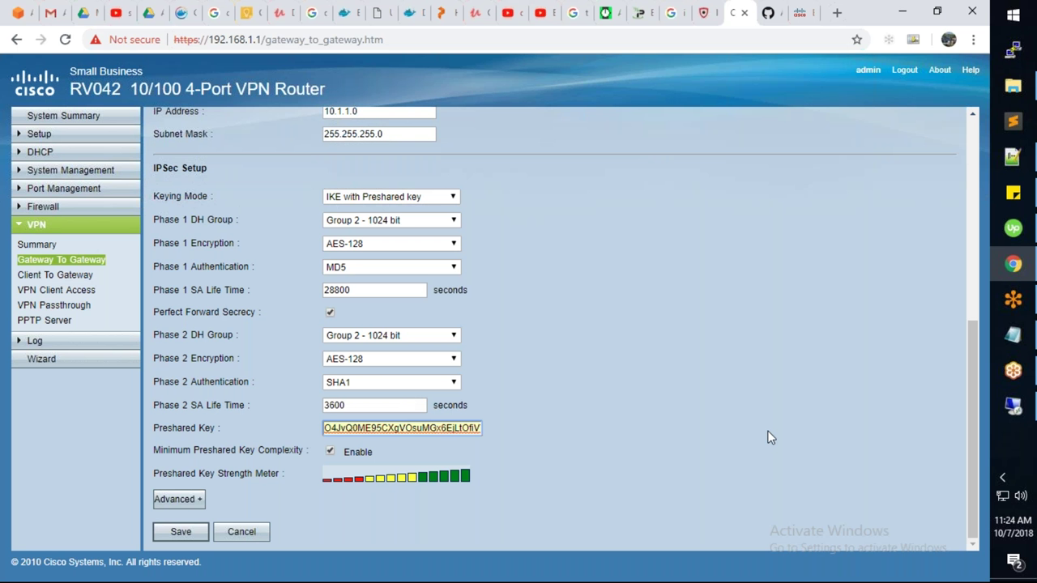
Step: Bring up the remote Azure session showing DevOpsGateway's Connections blade
key("alt+Tab")
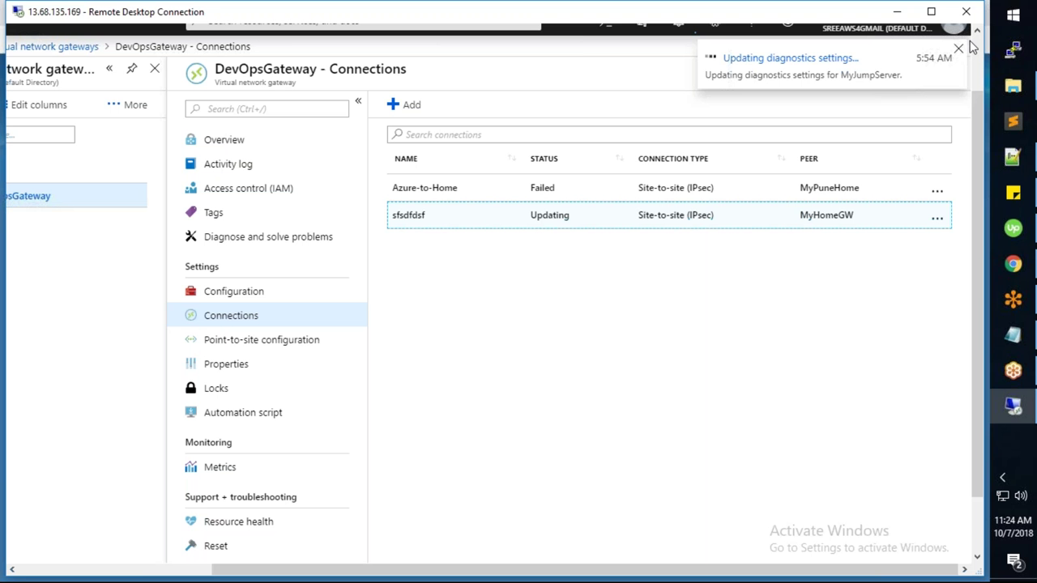
Step: Delete the Azure-to-Home connection and reload DevOpsGateway to refresh its connection list
left_click(936, 190)
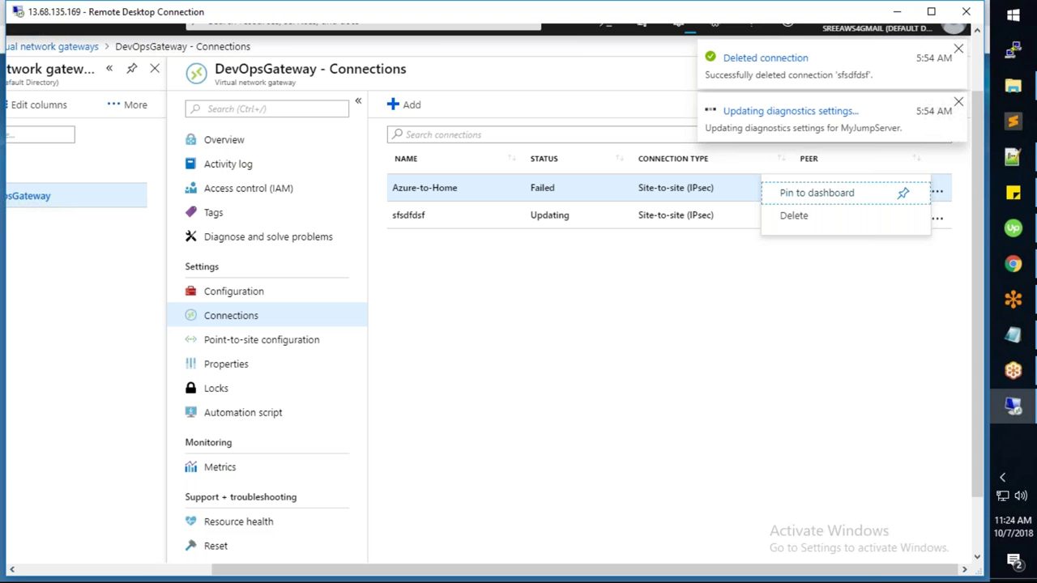
left_click(29, 196)
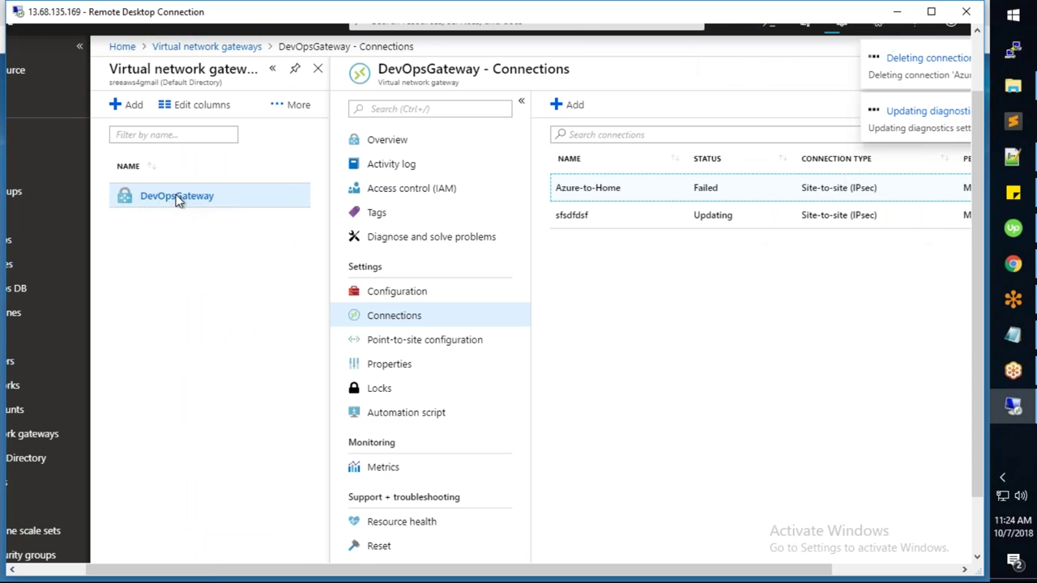
left_click(178, 201)
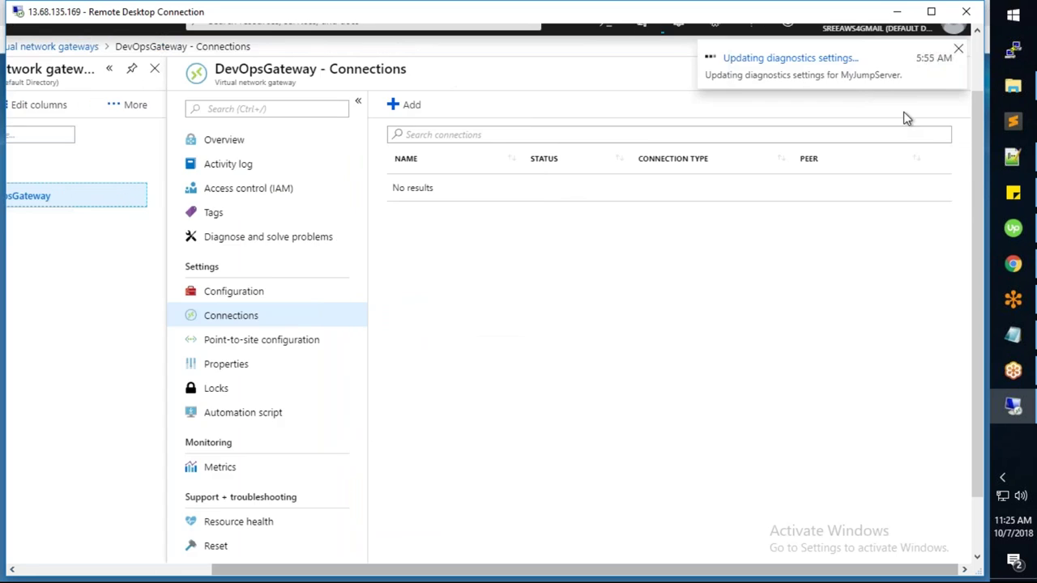
Step: Close the Connections blade and delete the DevOpsGateway virtual network gateway, confirming with Yes
left_click(960, 68)
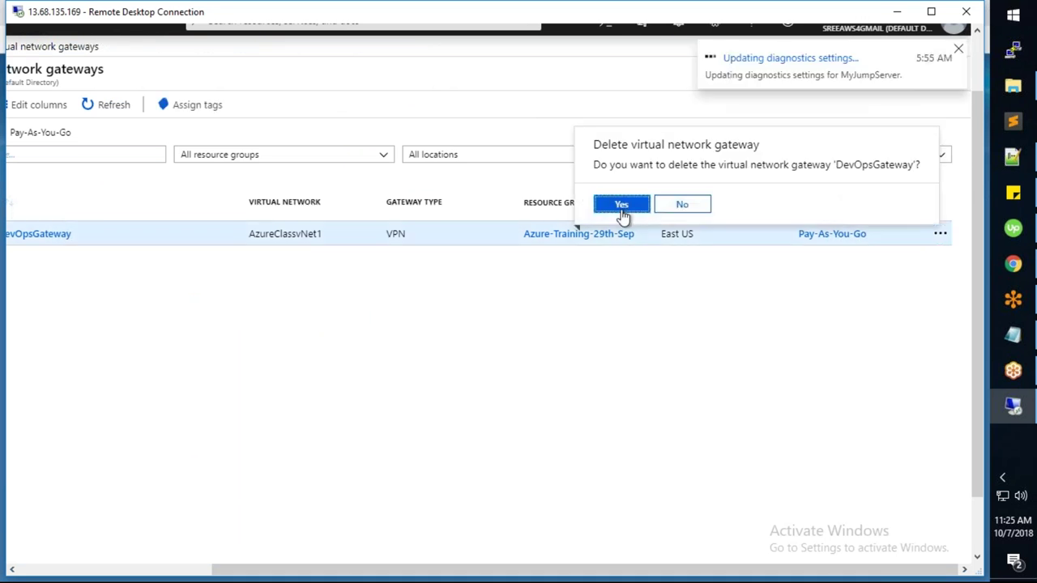
left_click(621, 209)
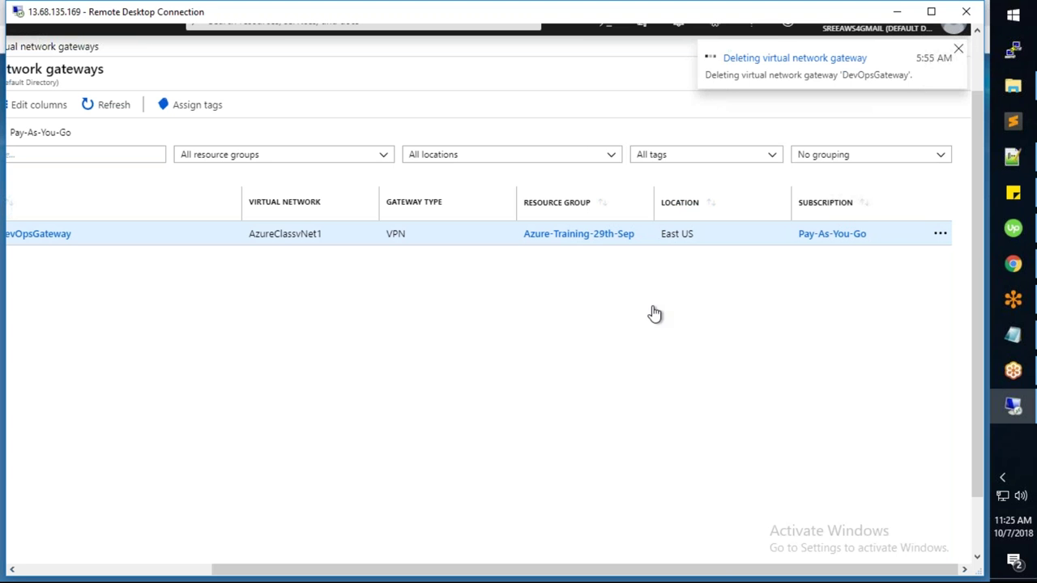
left_click_drag(744, 573, 549, 573)
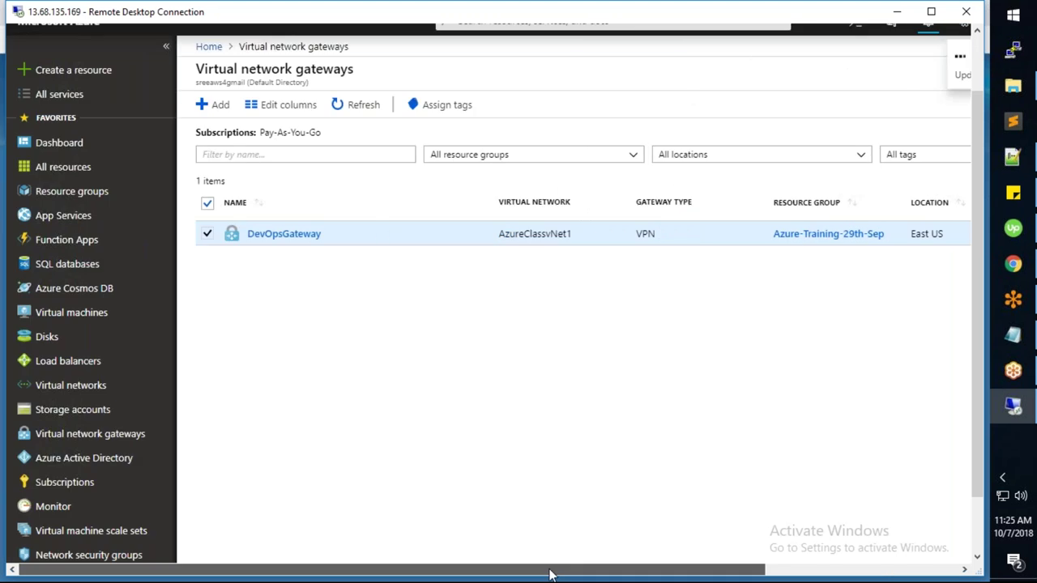